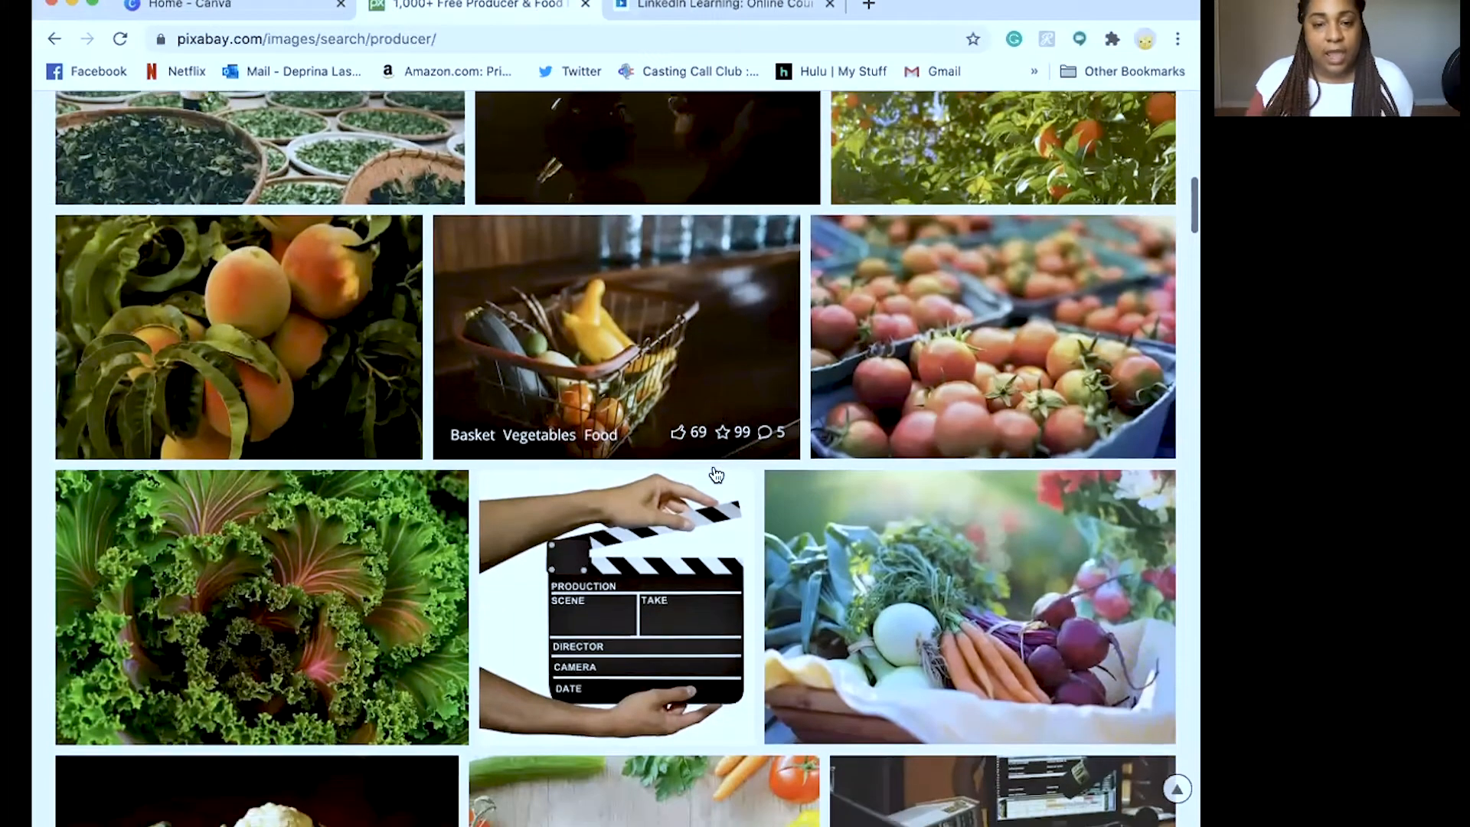
Download the Film Maker Director chair graphic at 1110×1280 and copy its author credit
scroll(715, 475, down, 10)
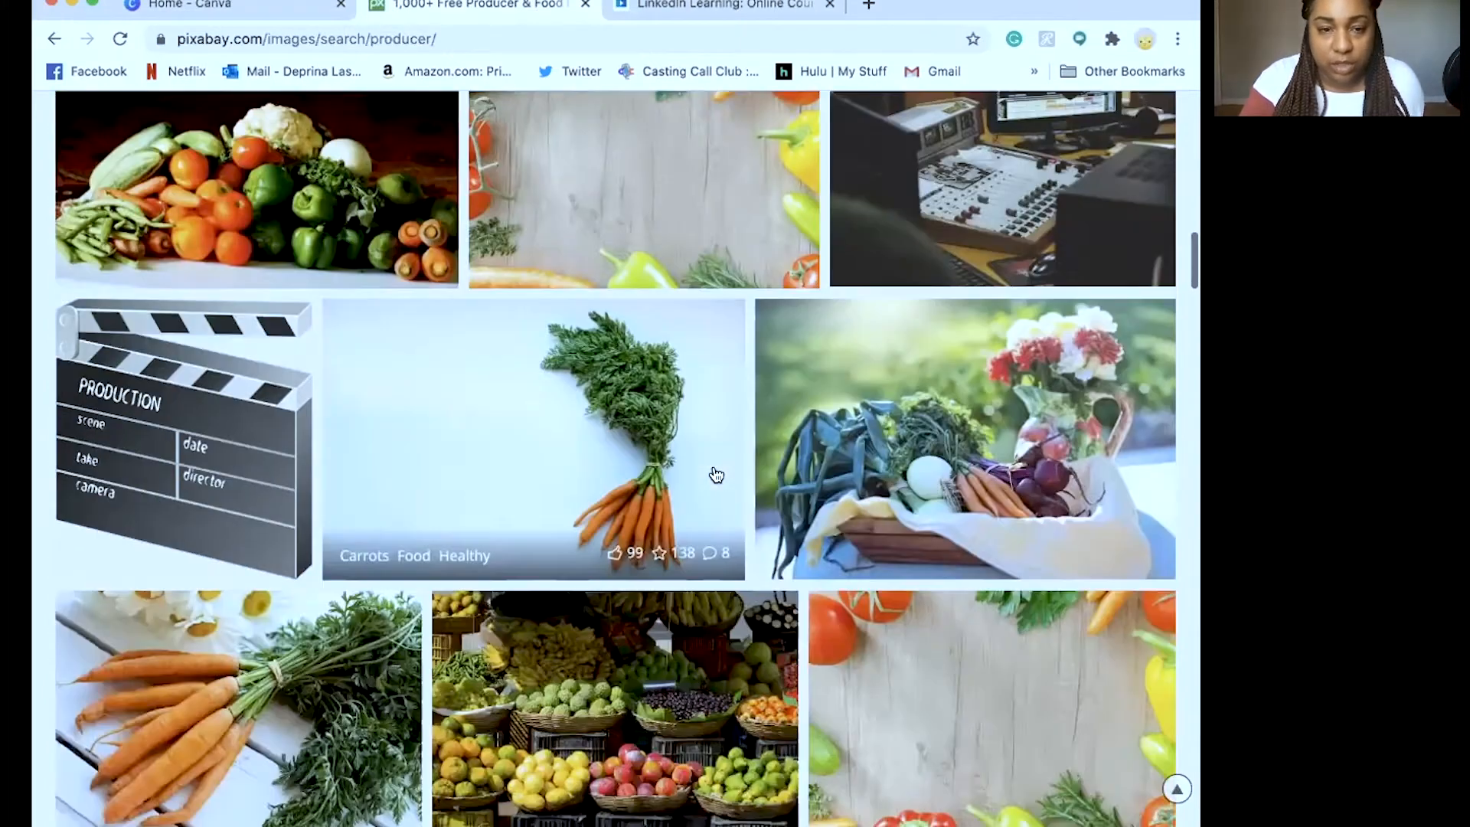
scroll(716, 475, down, 7)
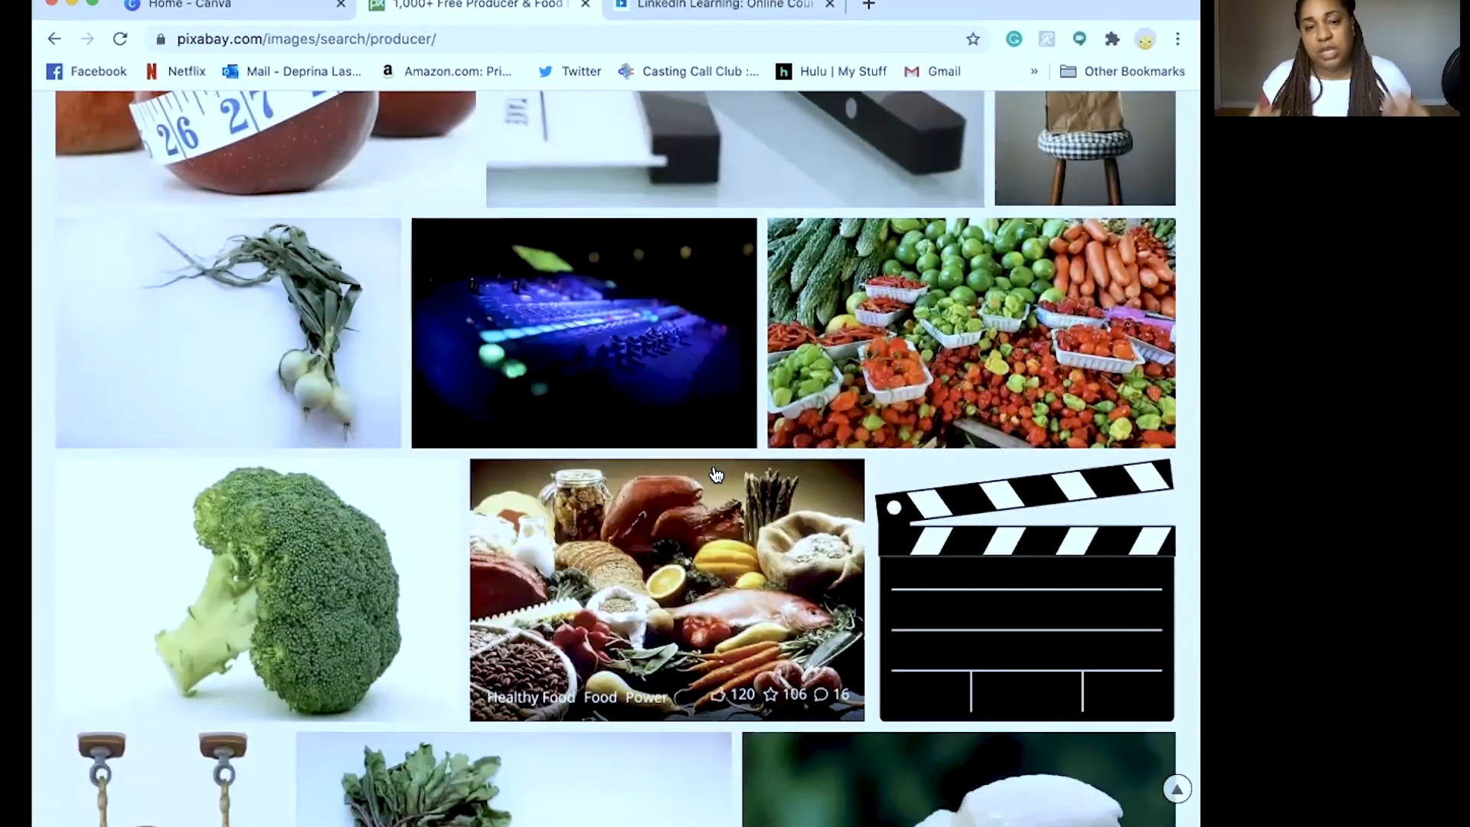
scroll(716, 475, down, 15)
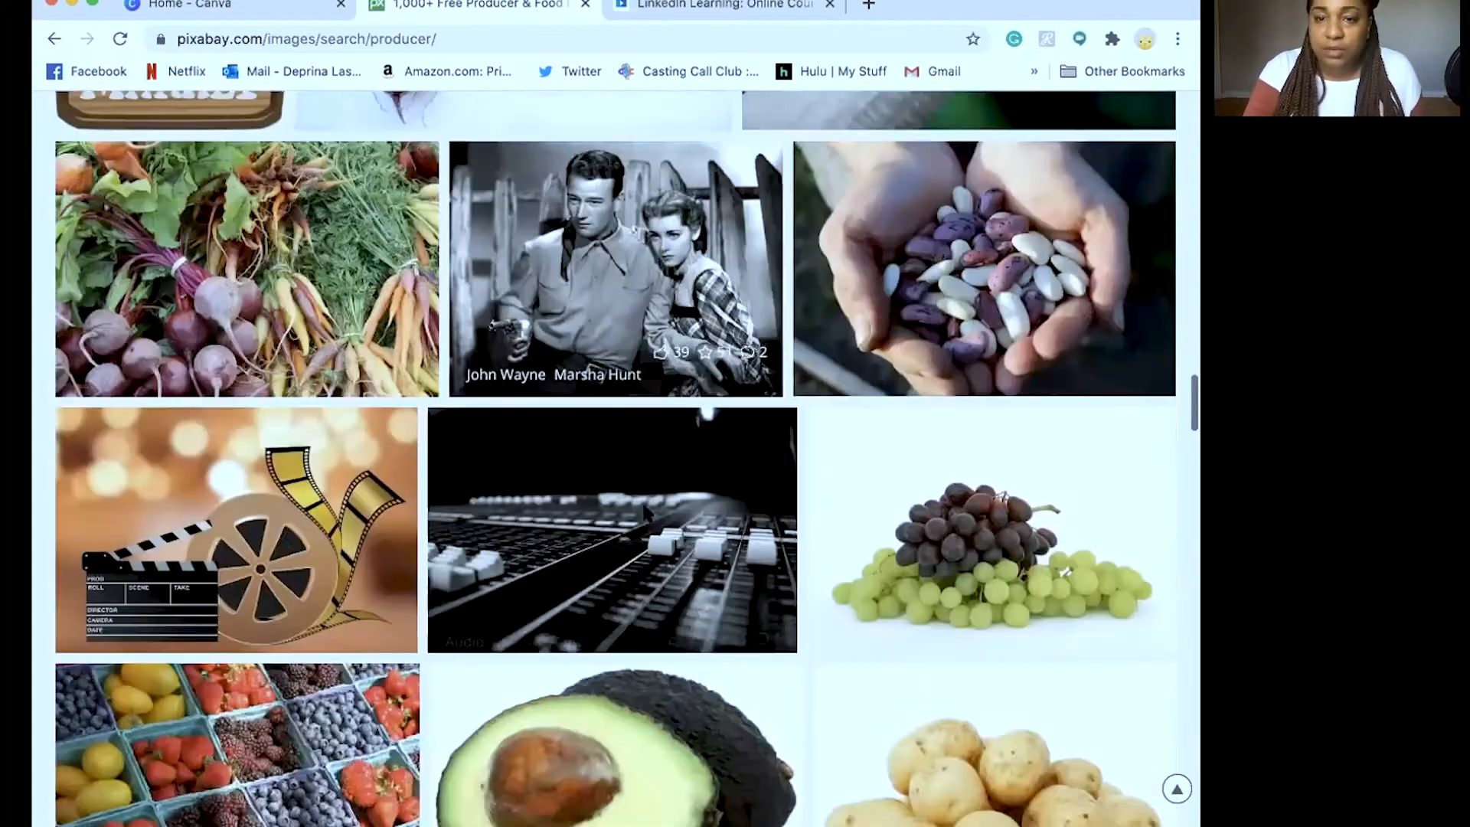
scroll(645, 512, down, 5)
scroll(674, 417, up, 2)
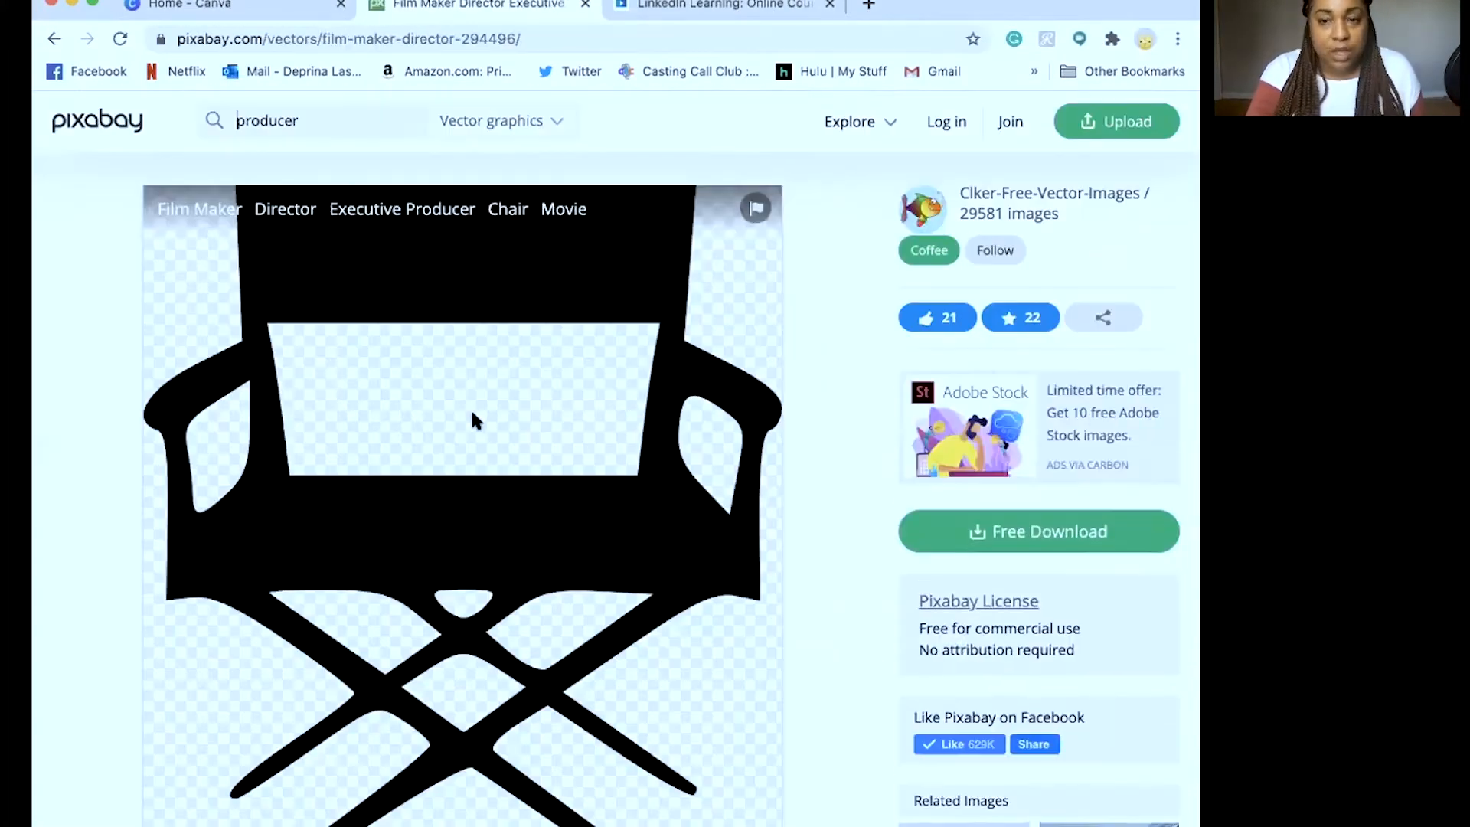
click(1034, 533)
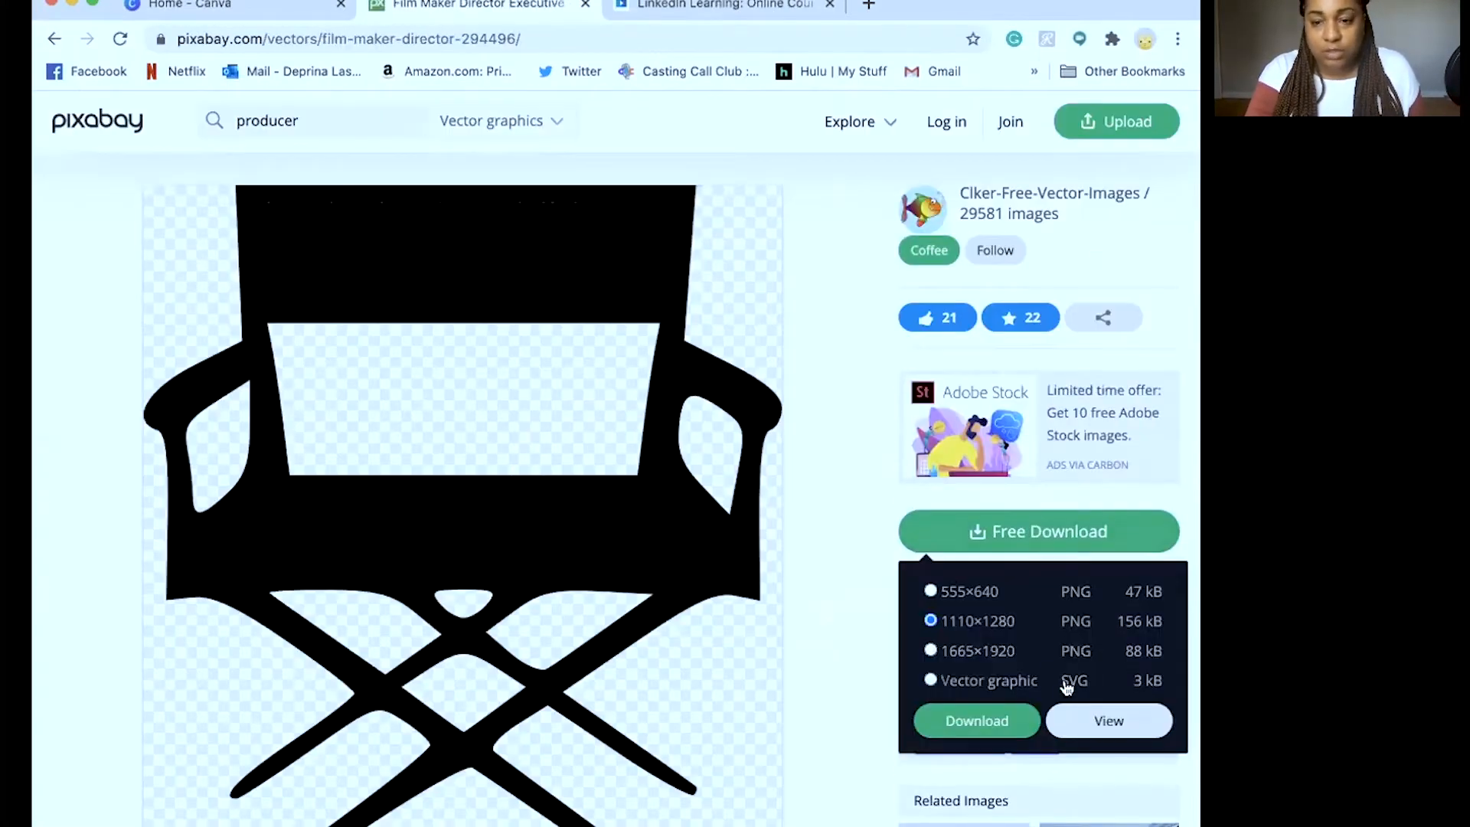
click(1109, 721)
click(657, 624)
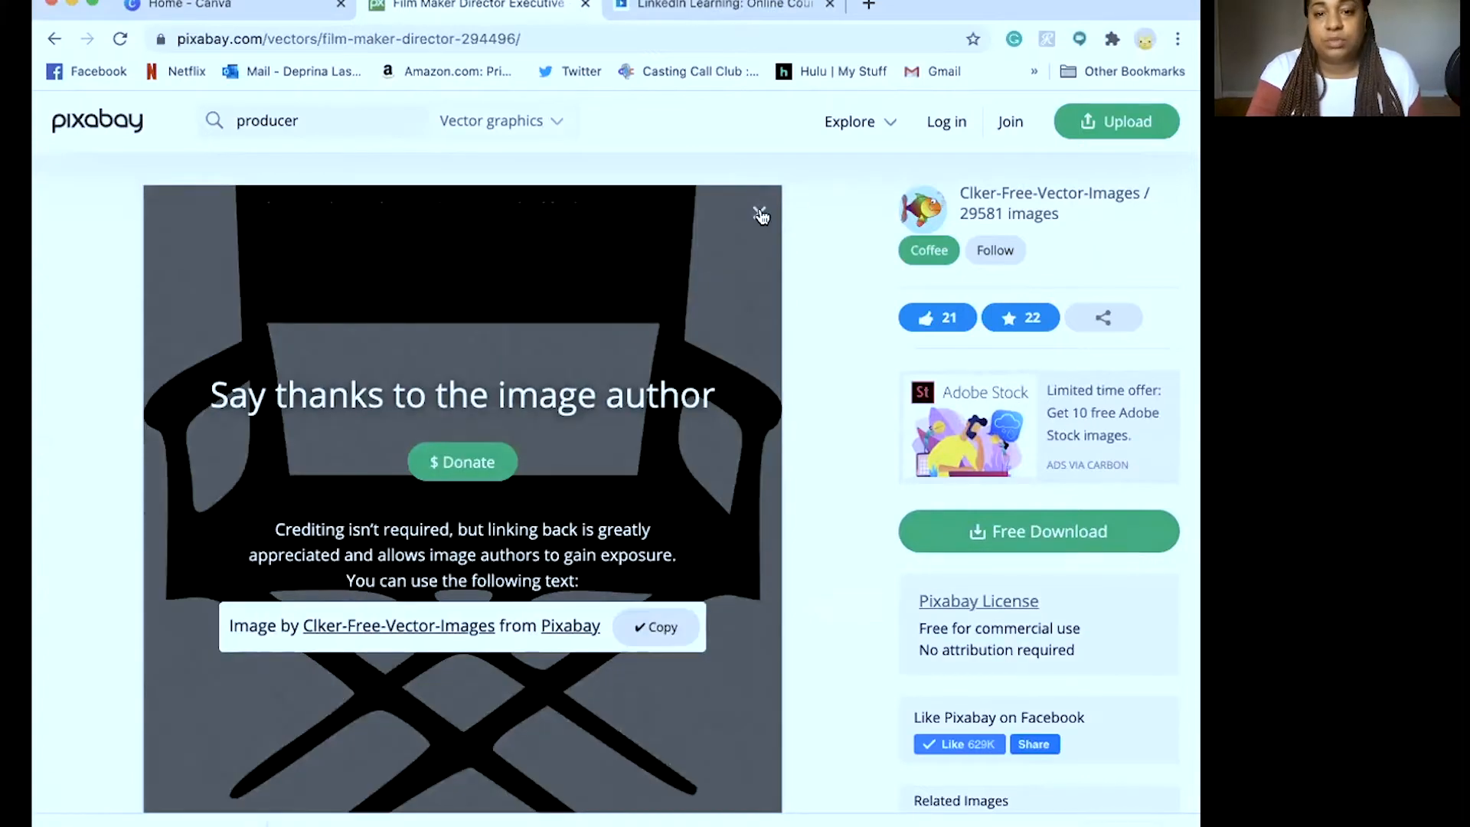
click(759, 214)
click(53, 40)
Go to page 2 of the producer results and download the mixing console photo
scroll(469, 534, down, 10)
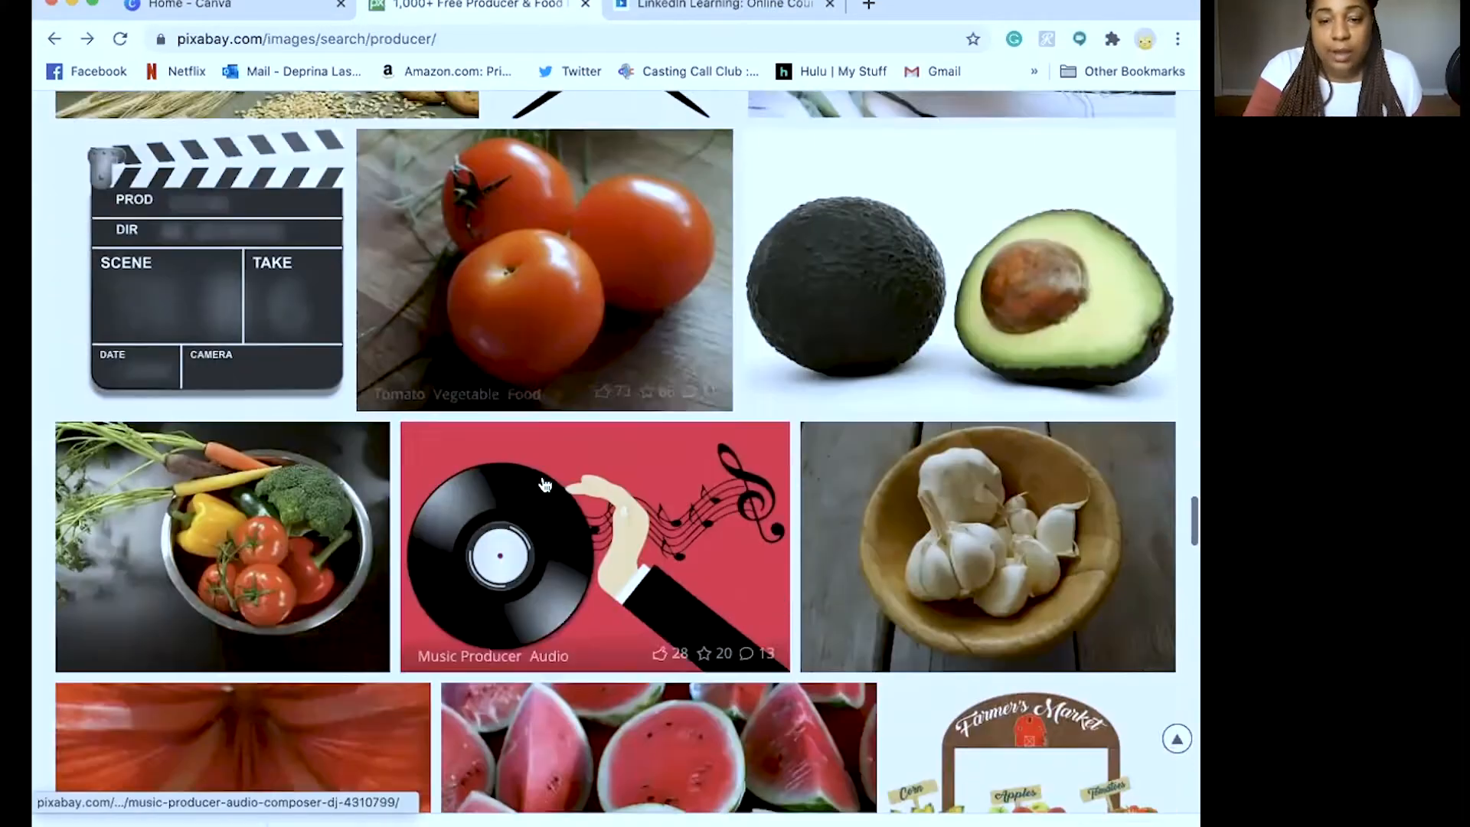
scroll(545, 484, up, 8)
scroll(545, 474, down, 20)
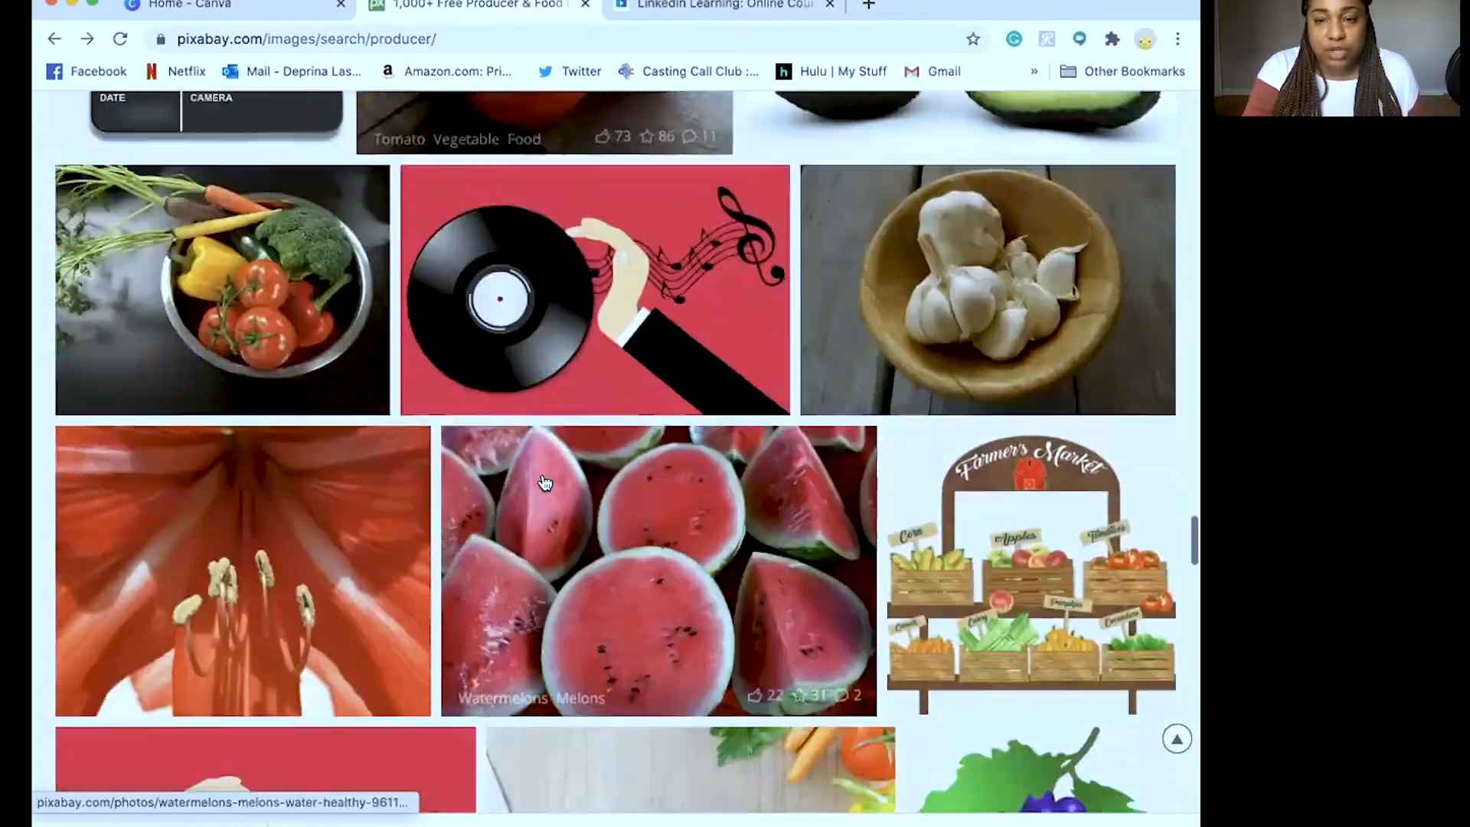
scroll(545, 470, down, 12)
scroll(544, 469, up, 4)
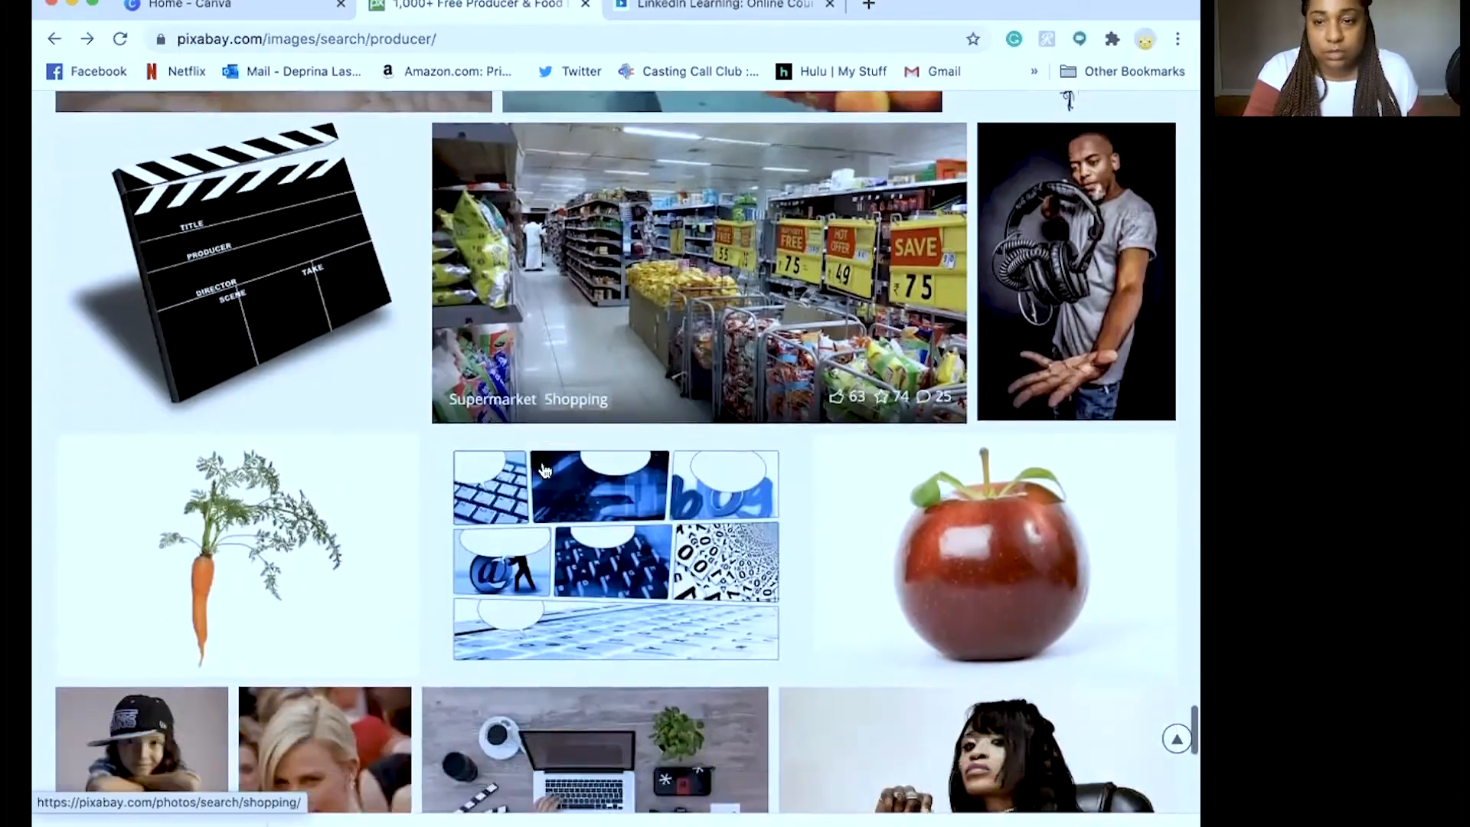
scroll(839, 382, down, 7)
scroll(839, 382, down, 3)
click(612, 640)
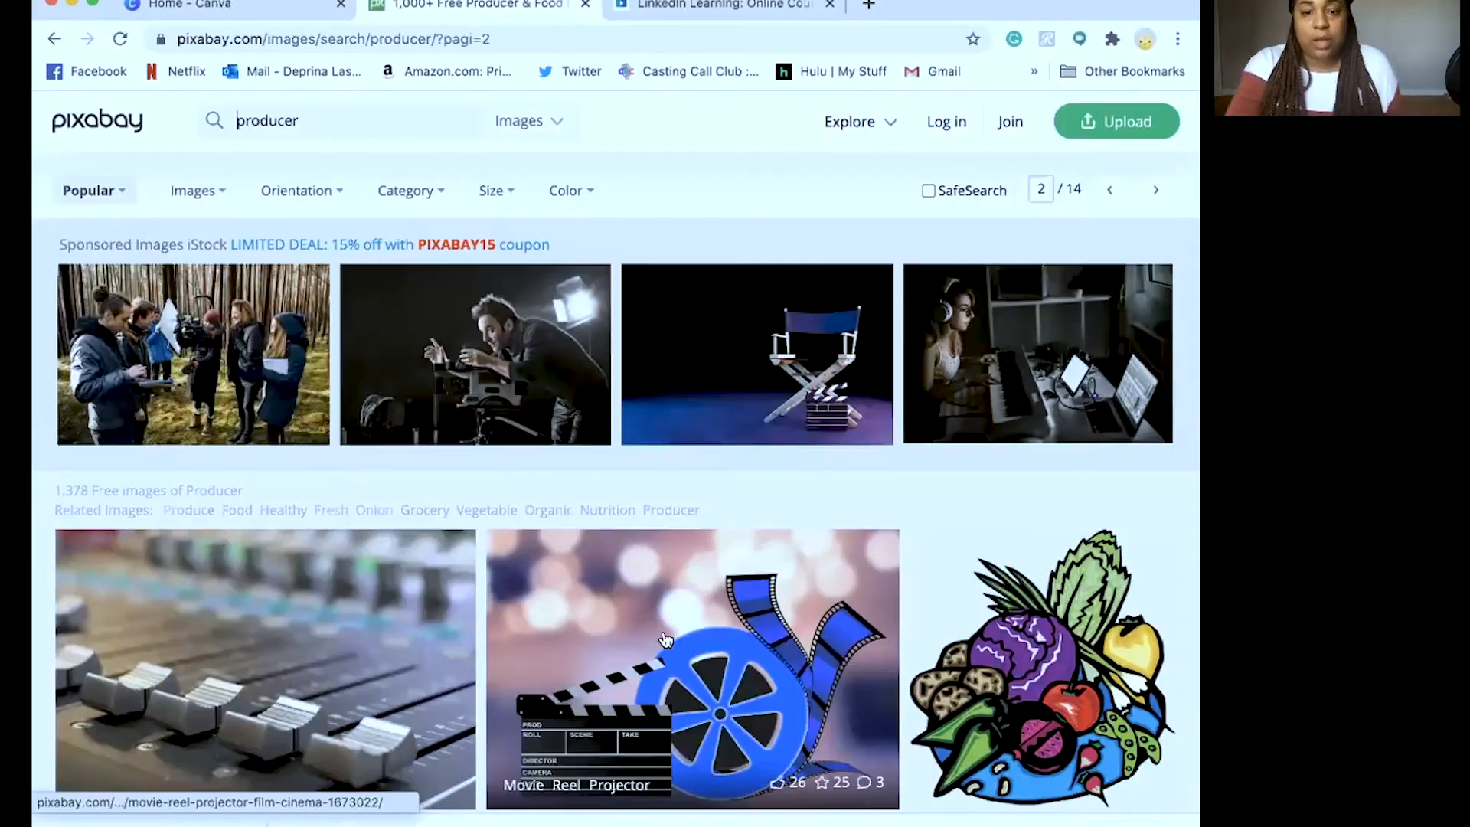
scroll(666, 640, down, 6)
scroll(292, 340, up, 2)
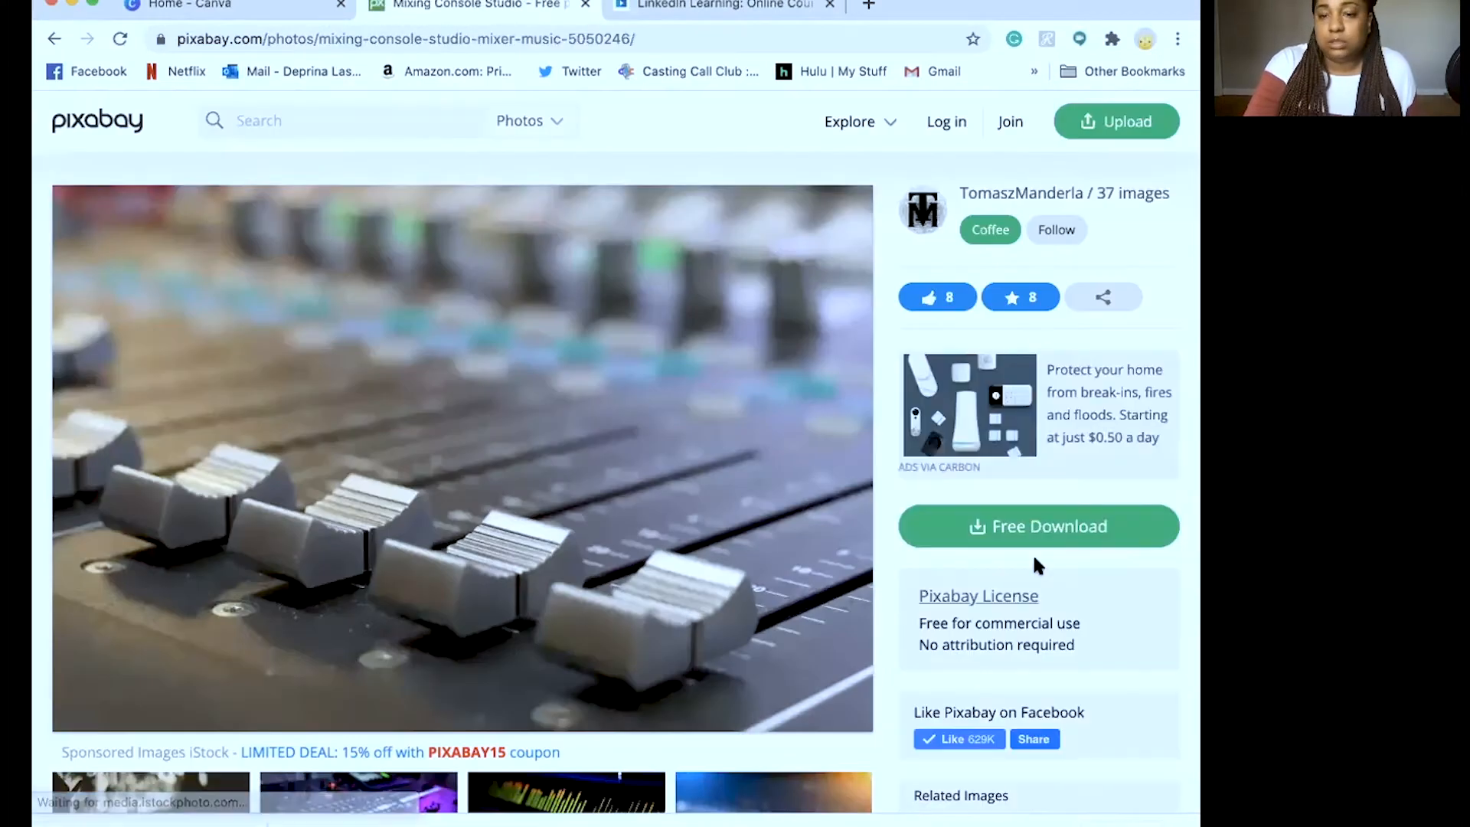
click(1033, 527)
click(978, 712)
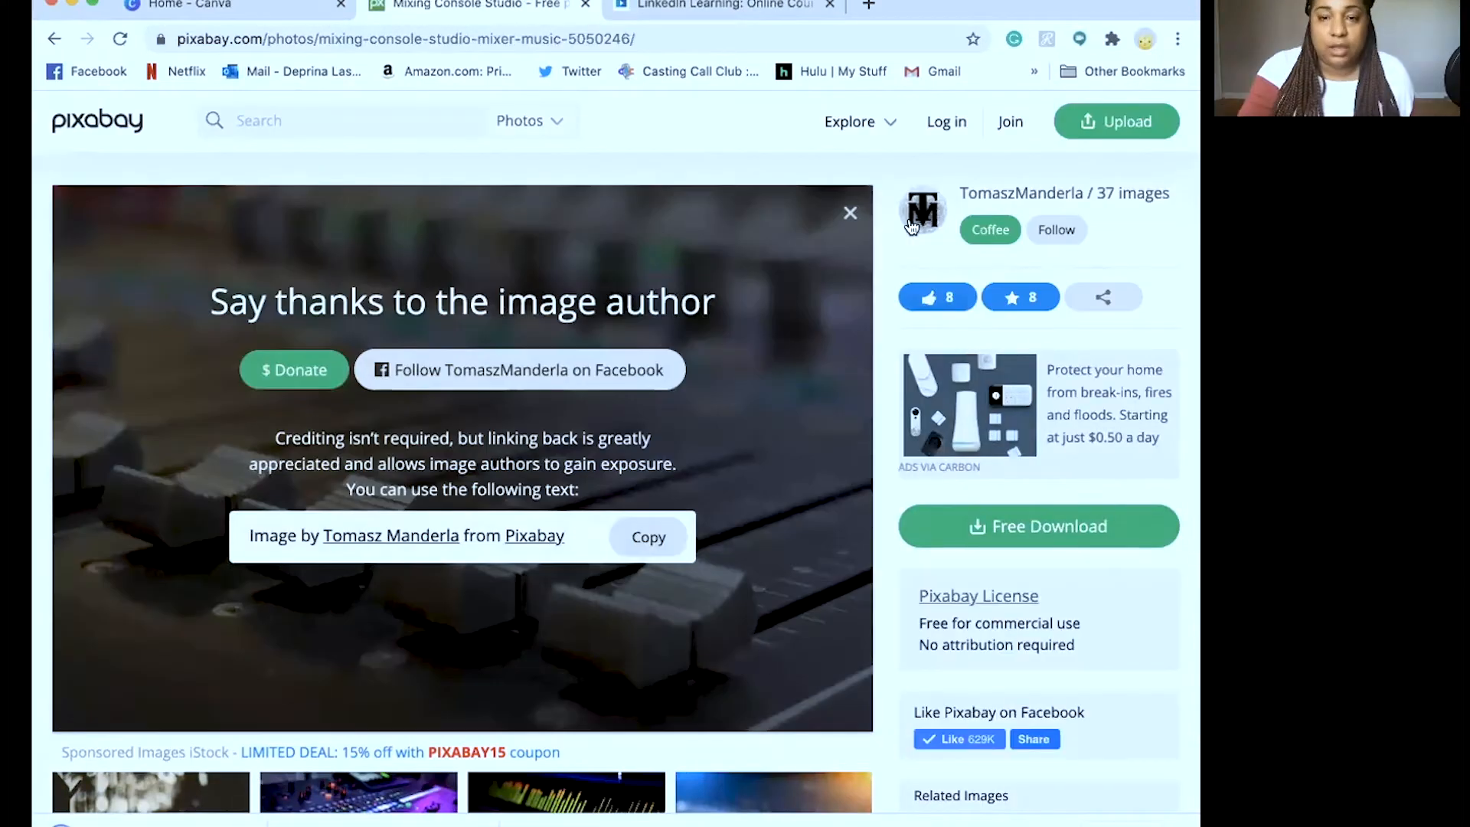
click(850, 213)
click(54, 39)
Browse the rest of page 2, then move on to page 3 of producer results
scroll(591, 507, down, 12)
scroll(591, 507, down, 10)
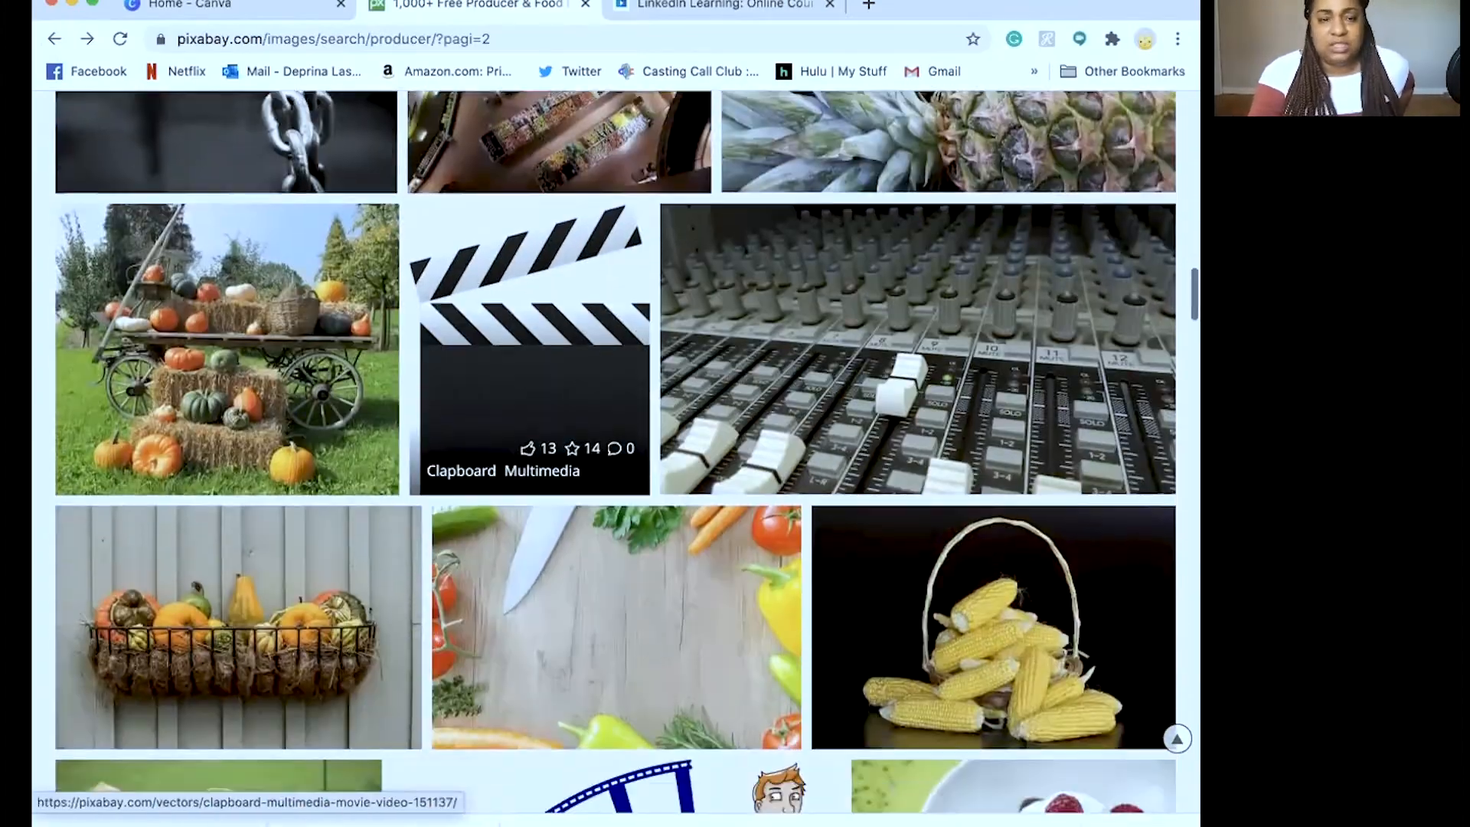
scroll(586, 407, down, 15)
scroll(586, 407, up, 3)
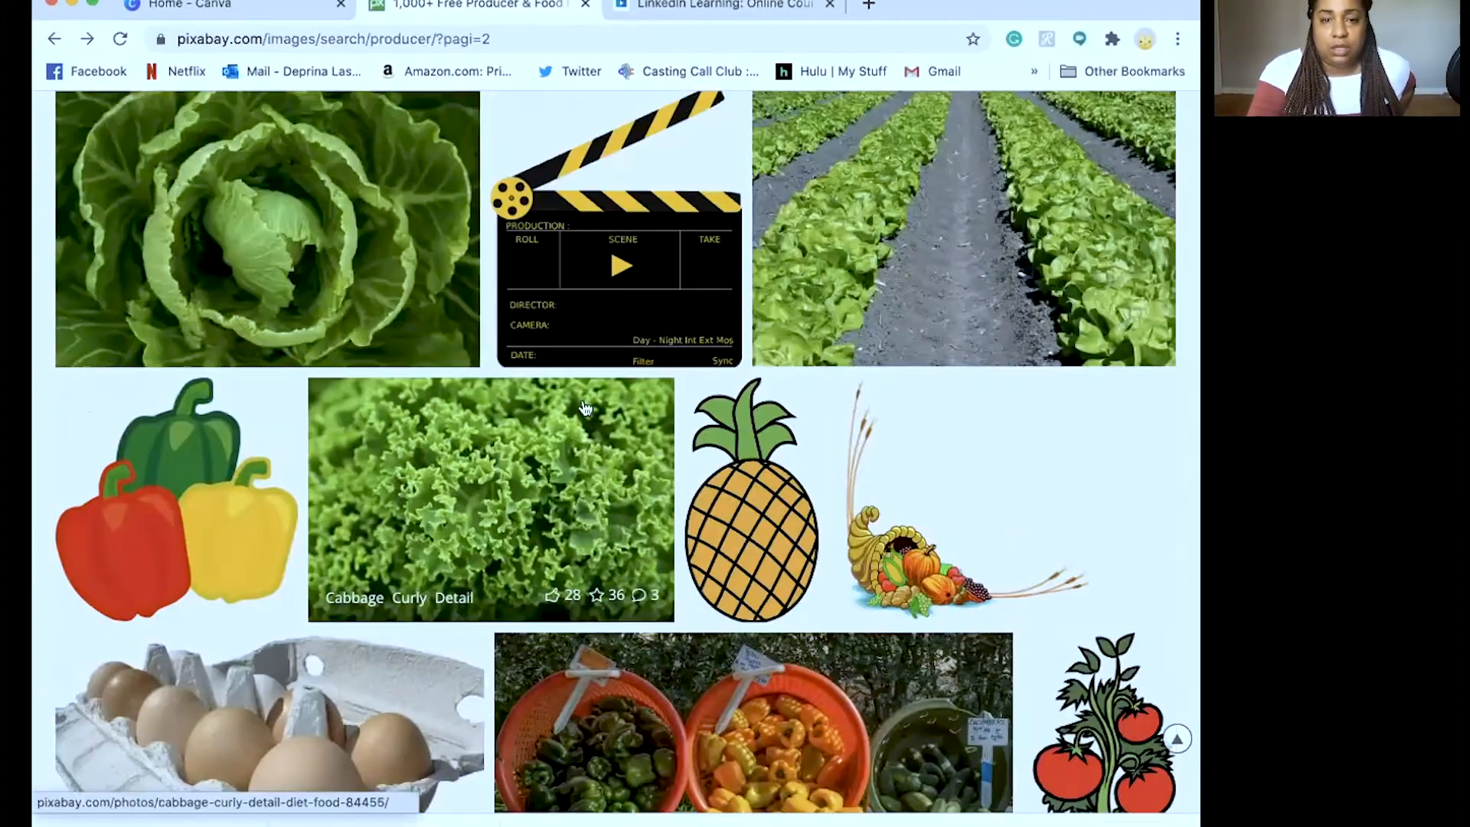
scroll(585, 407, down, 15)
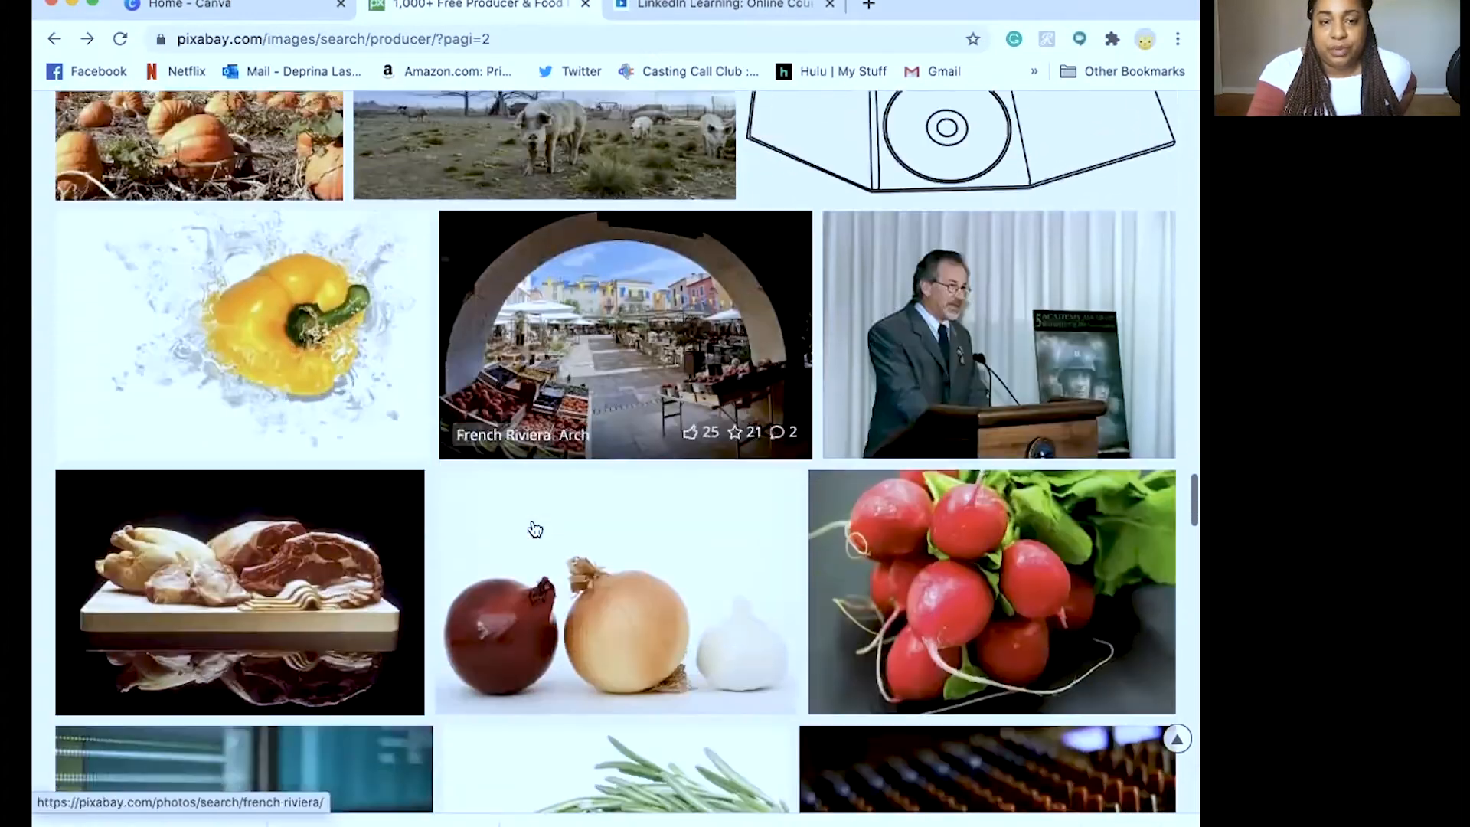
scroll(535, 529, down, 5)
scroll(534, 529, down, 20)
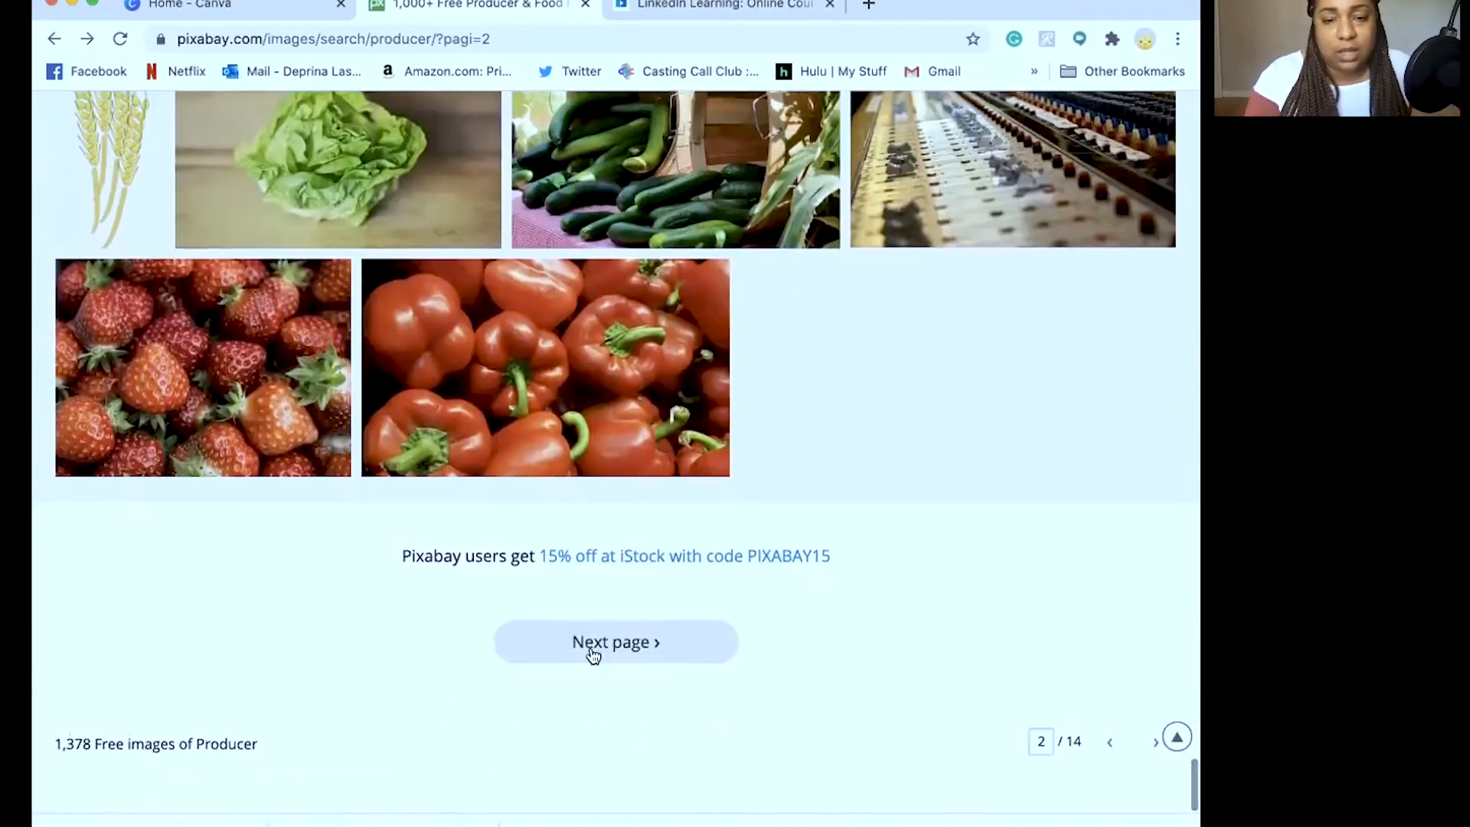
click(592, 650)
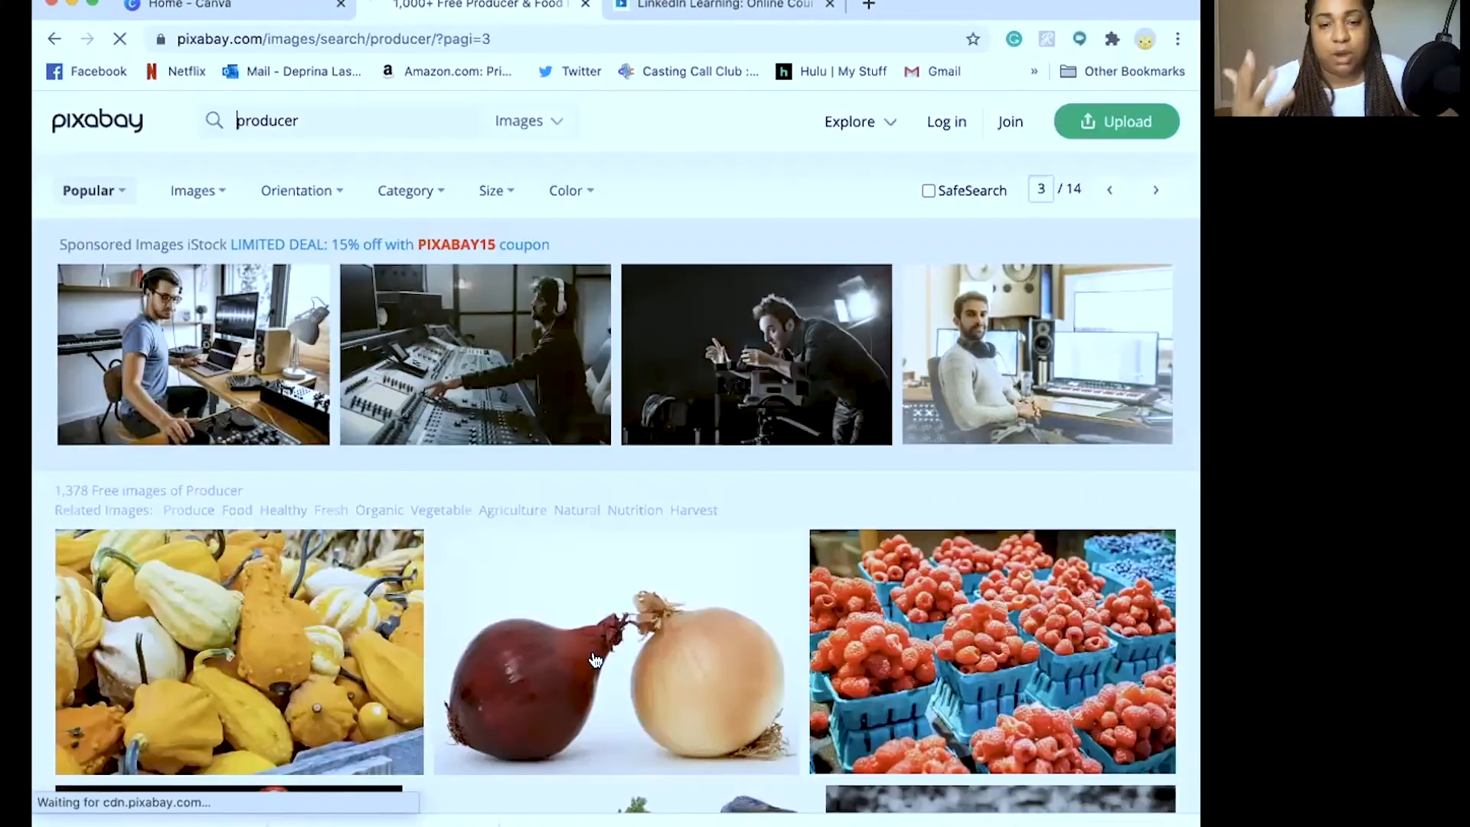
scroll(559, 474, down, 15)
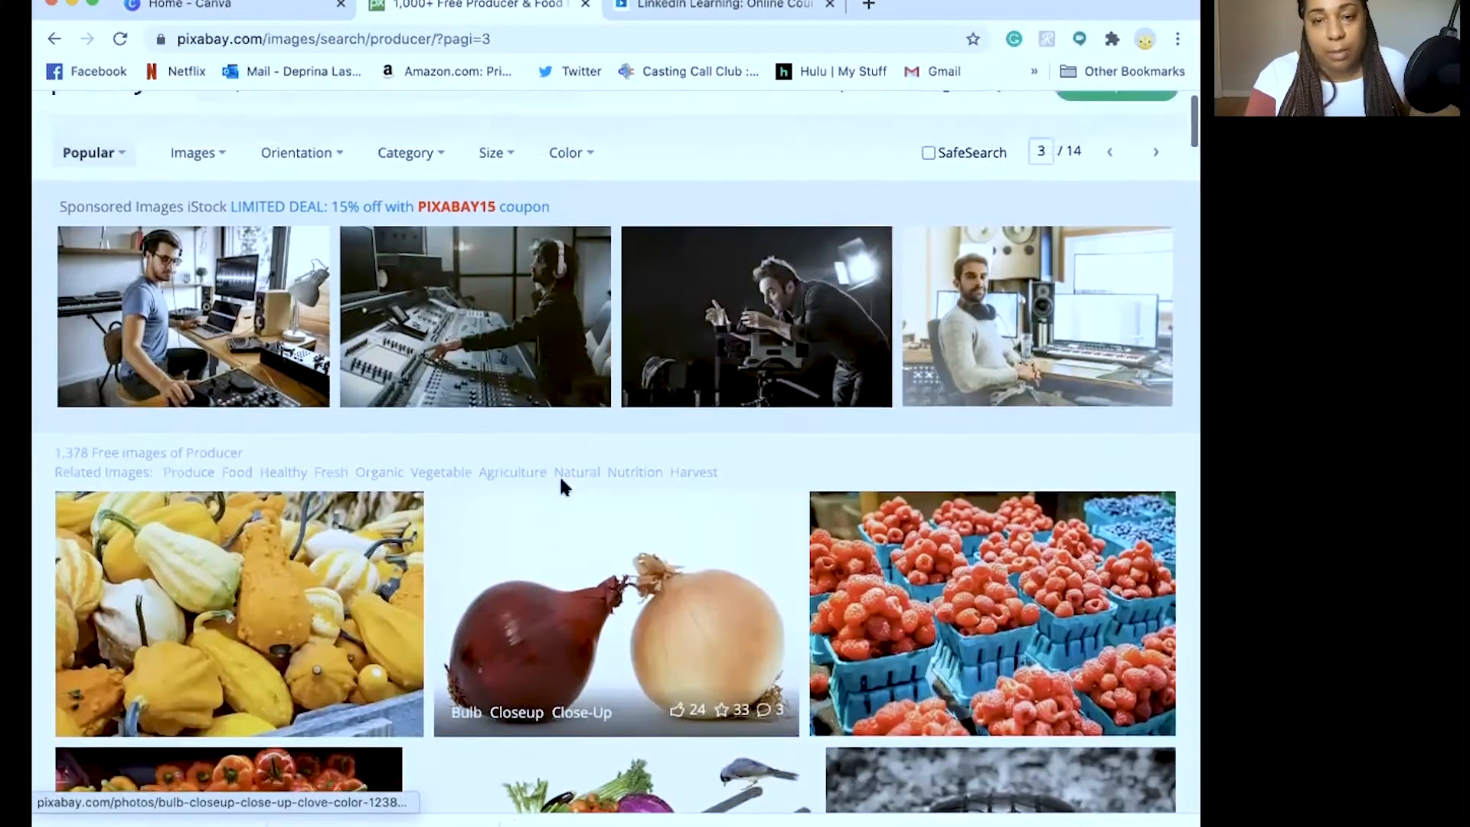
scroll(604, 444, up, 20)
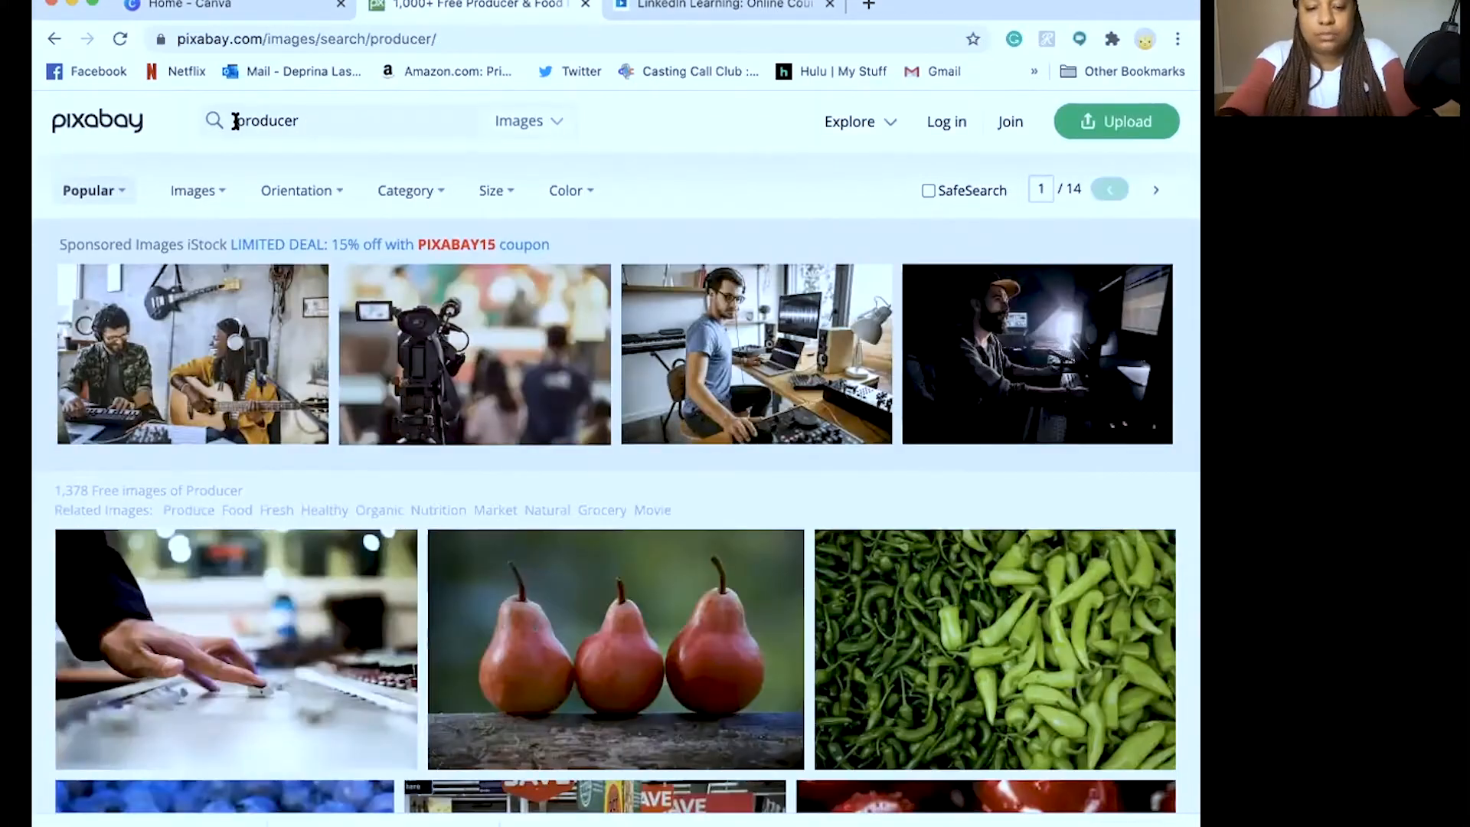
Search Pixabay for 'tv producer', then narrow the query to just 'tv'
key(Return)
scroll(834, 383, down, 10)
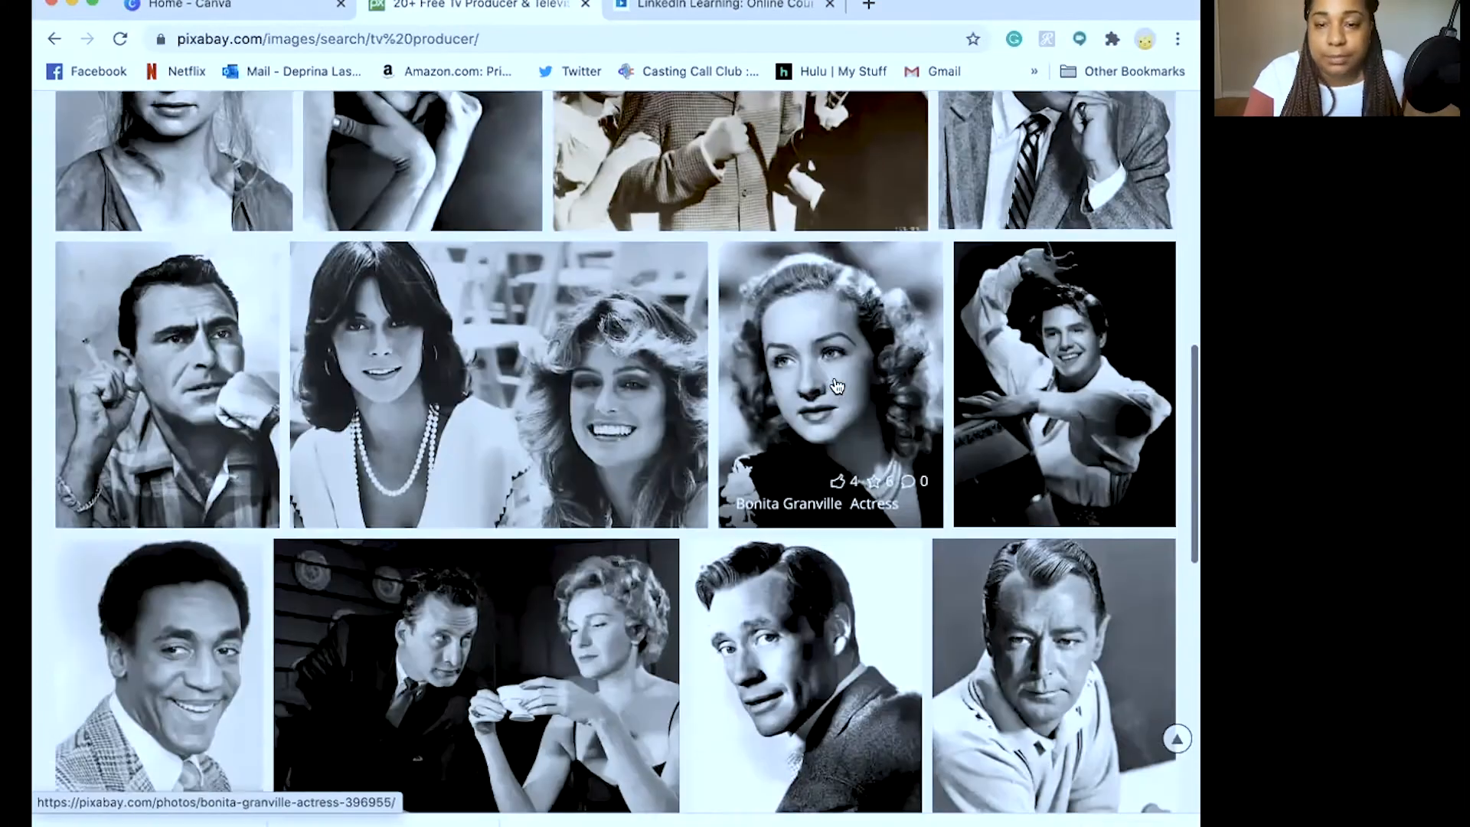
scroll(832, 383, up, 15)
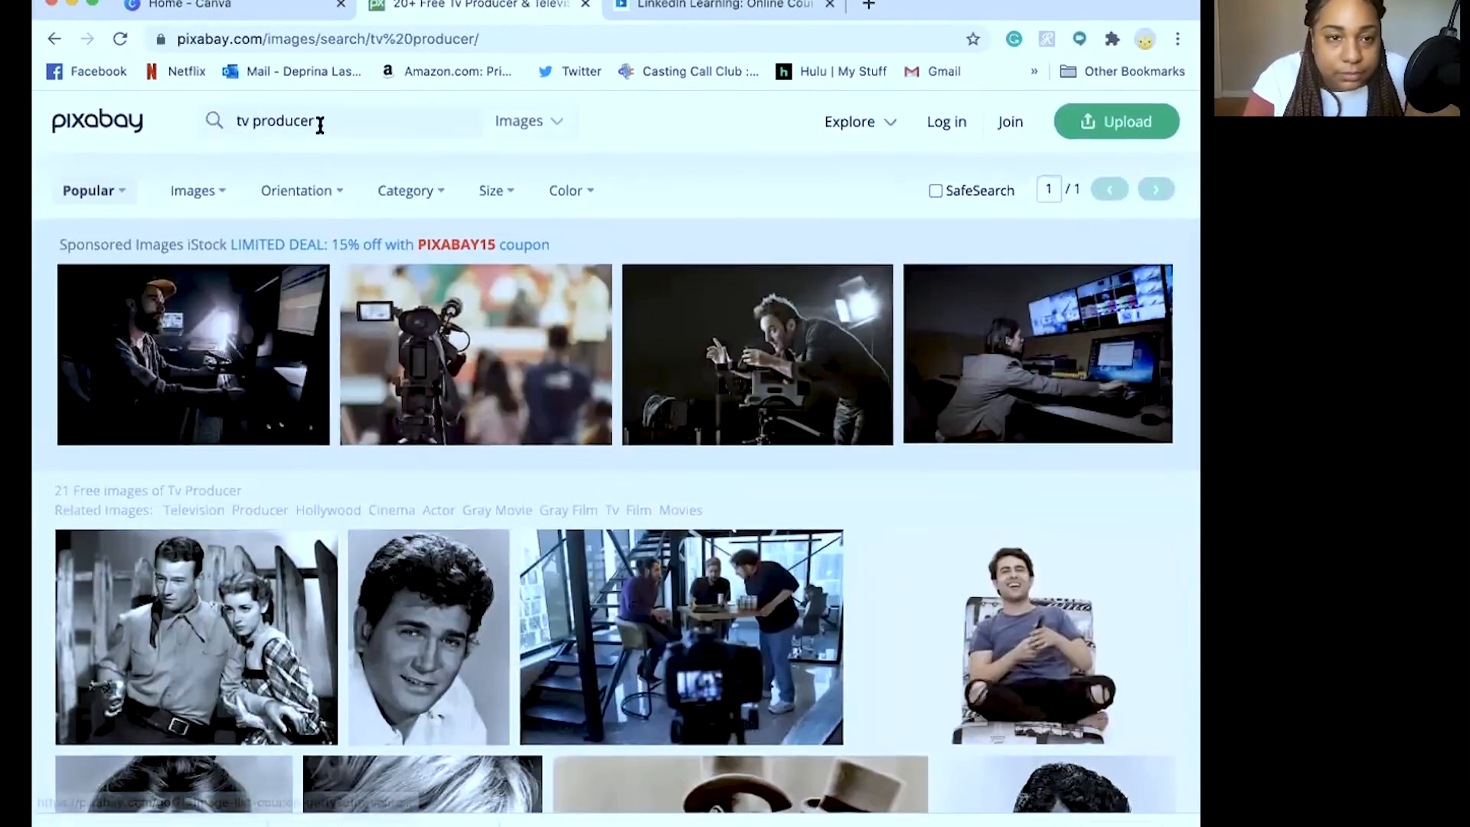
key(BackSpace)
key(Return)
scroll(305, 382, down, 15)
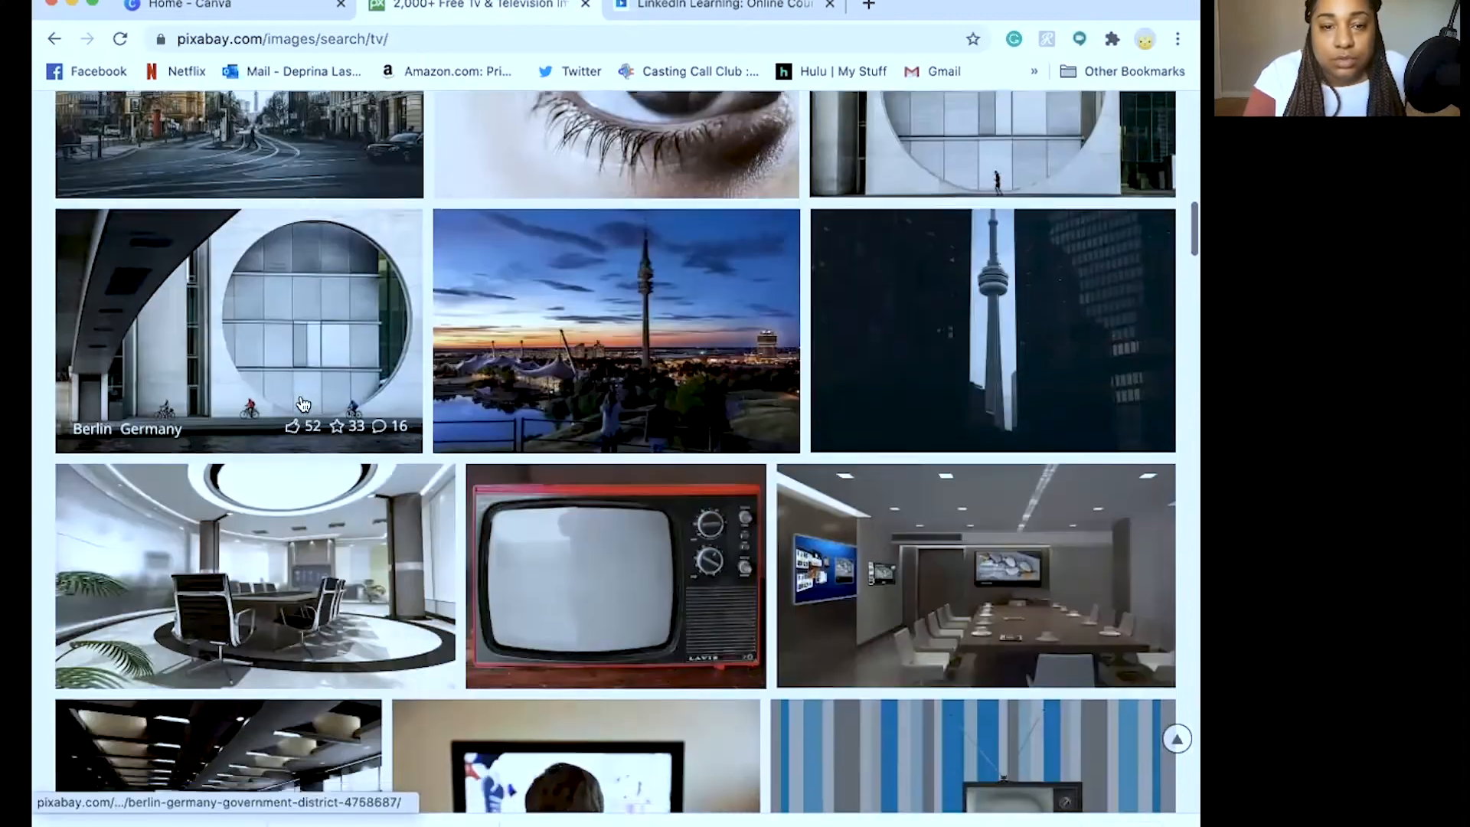
scroll(303, 403, down, 2)
scroll(643, 519, down, 5)
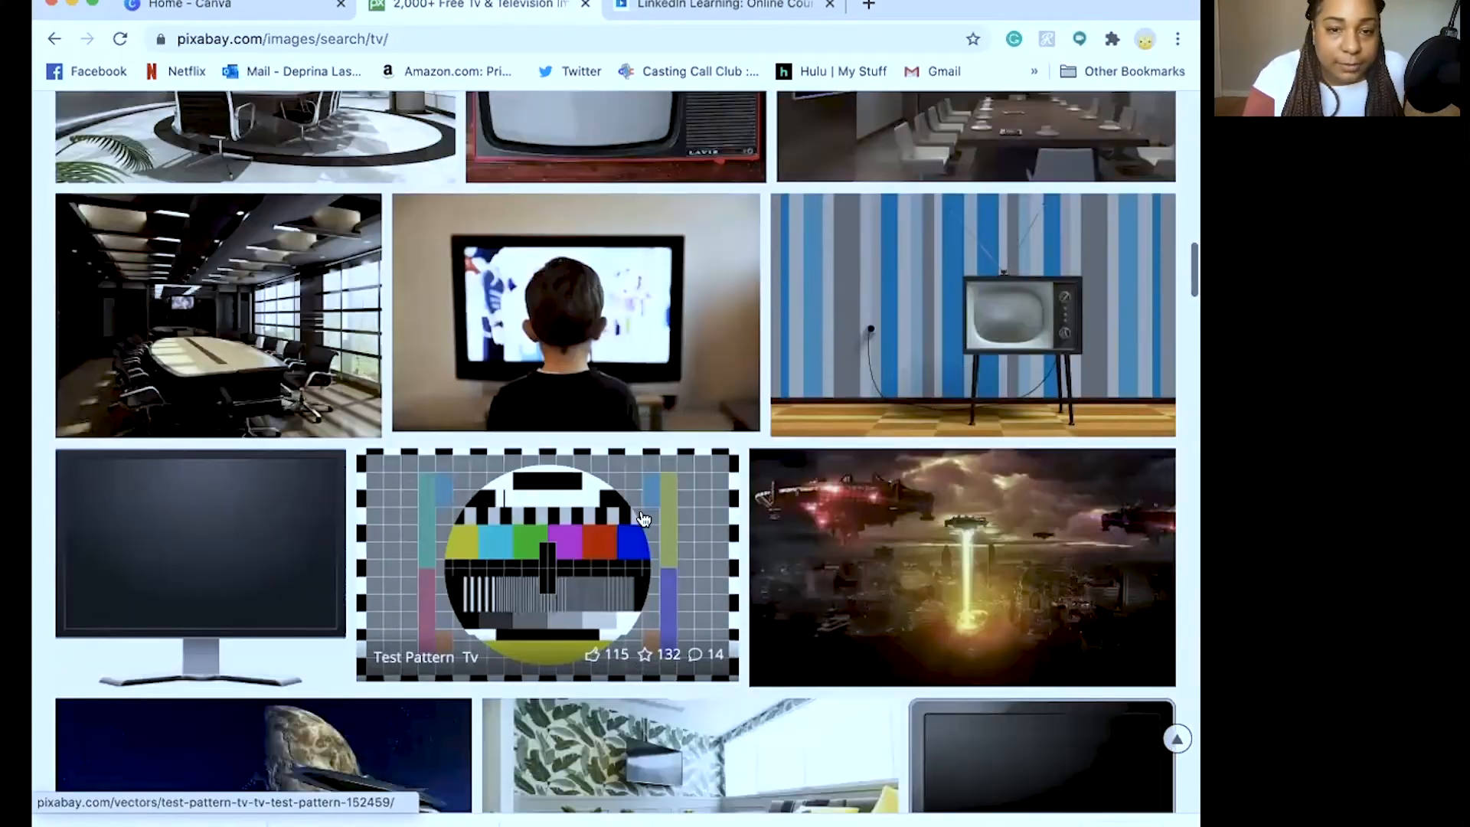
scroll(643, 519, down, 18)
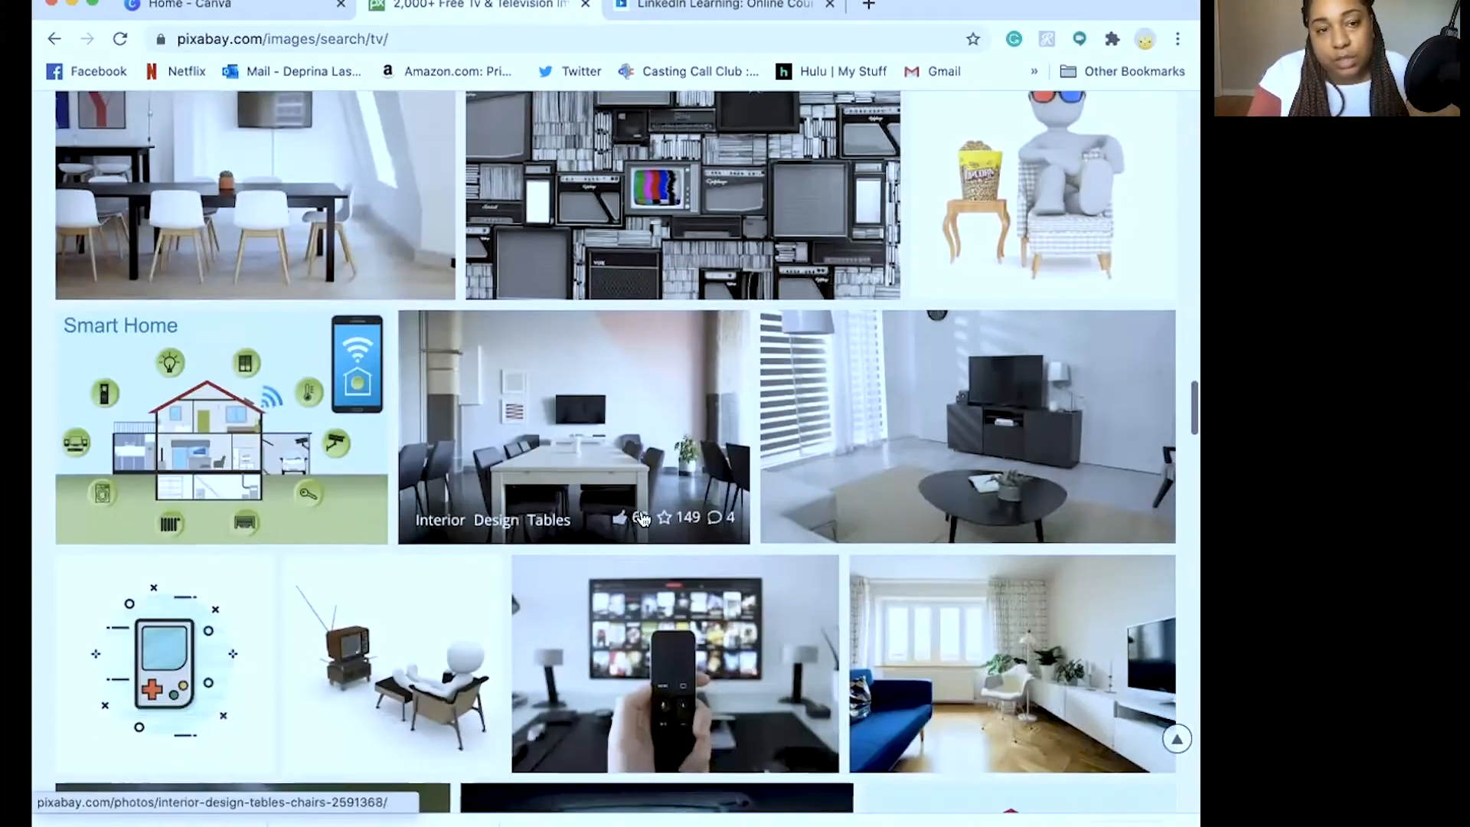
scroll(276, 404, up, 3)
Download the Interior Design Tables photo, passing the human-verification check
click(232, 368)
click(930, 513)
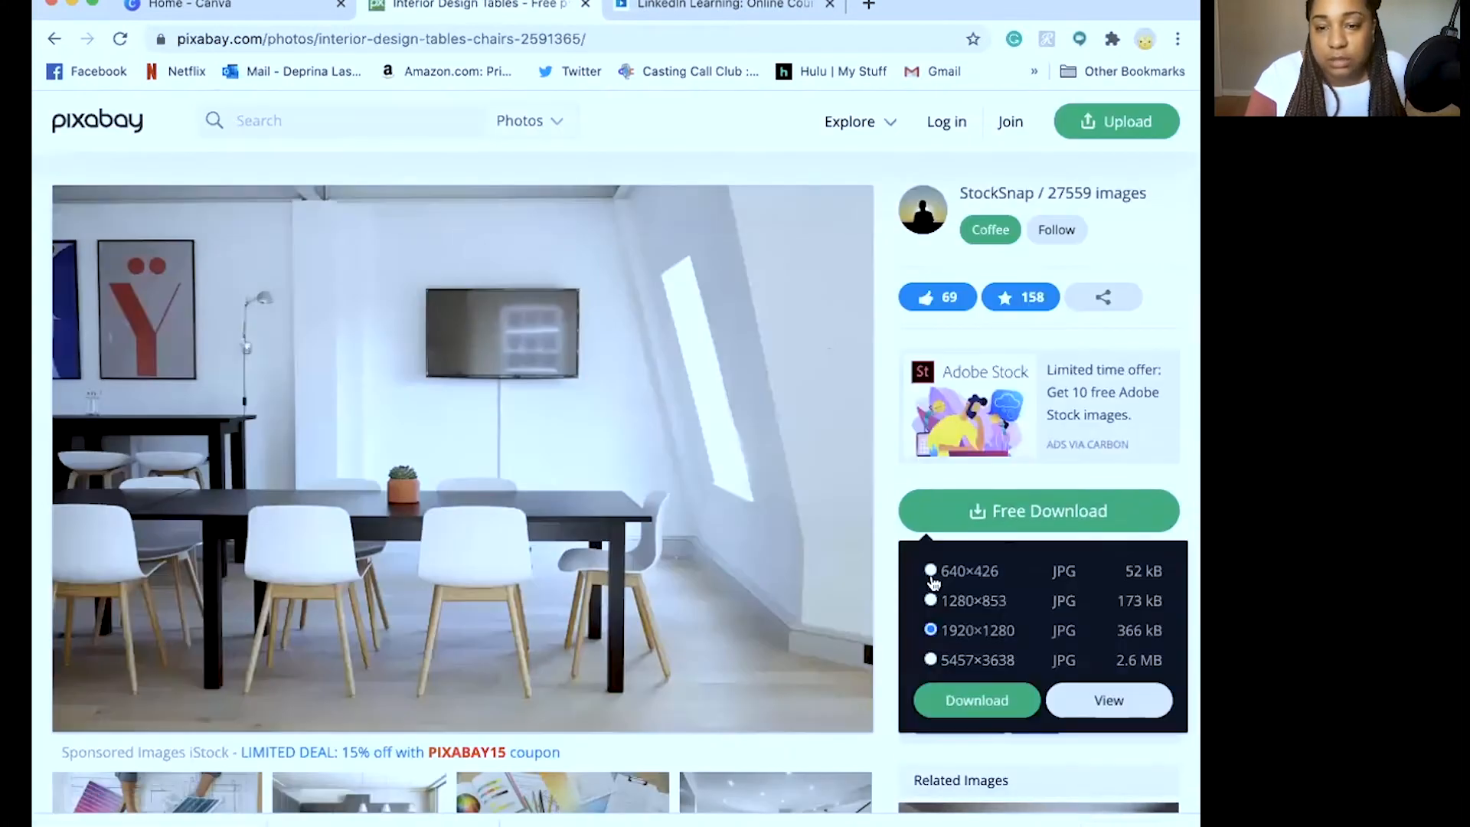
click(999, 698)
click(490, 484)
click(521, 559)
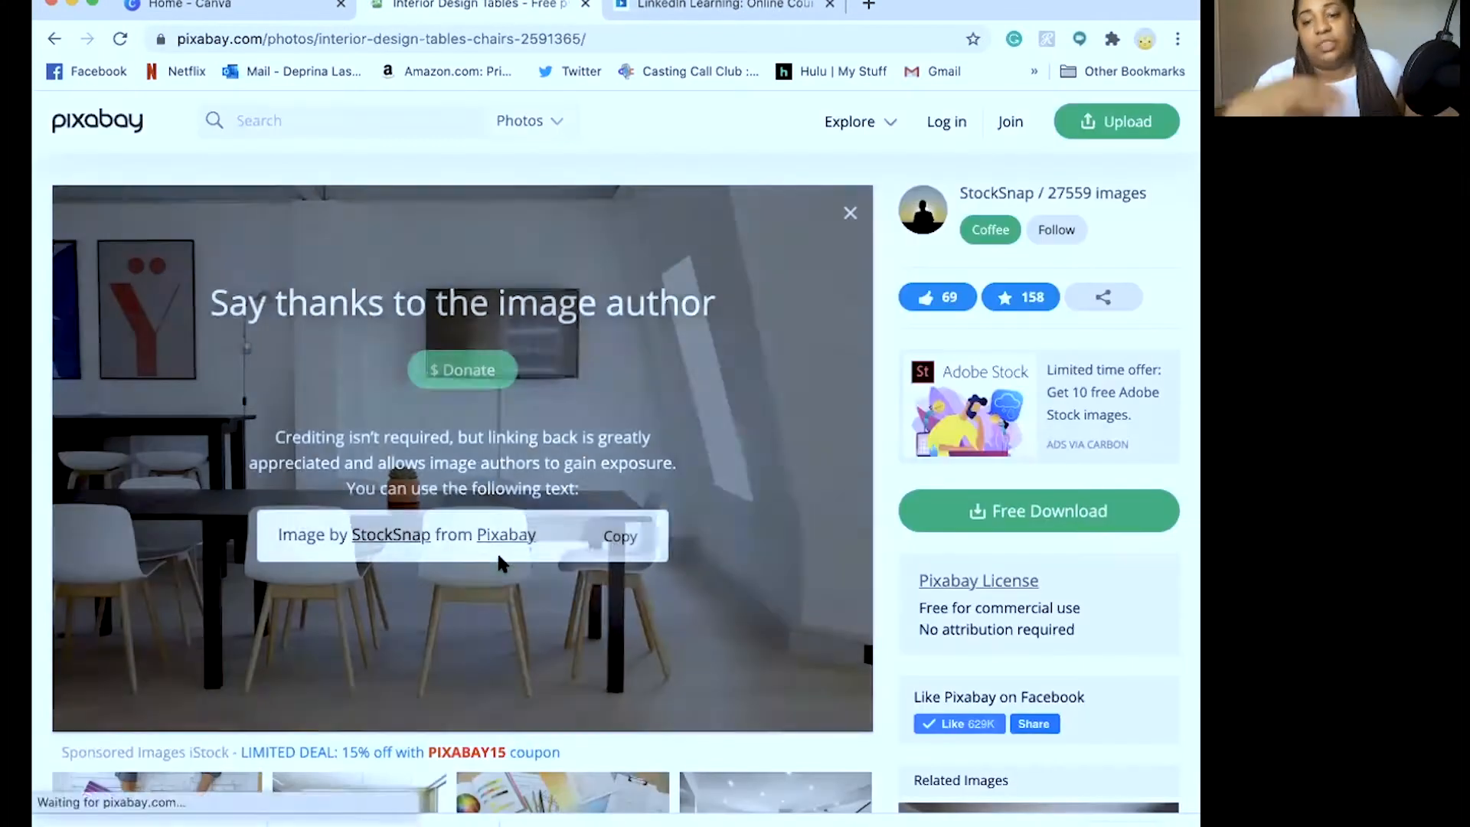
click(53, 40)
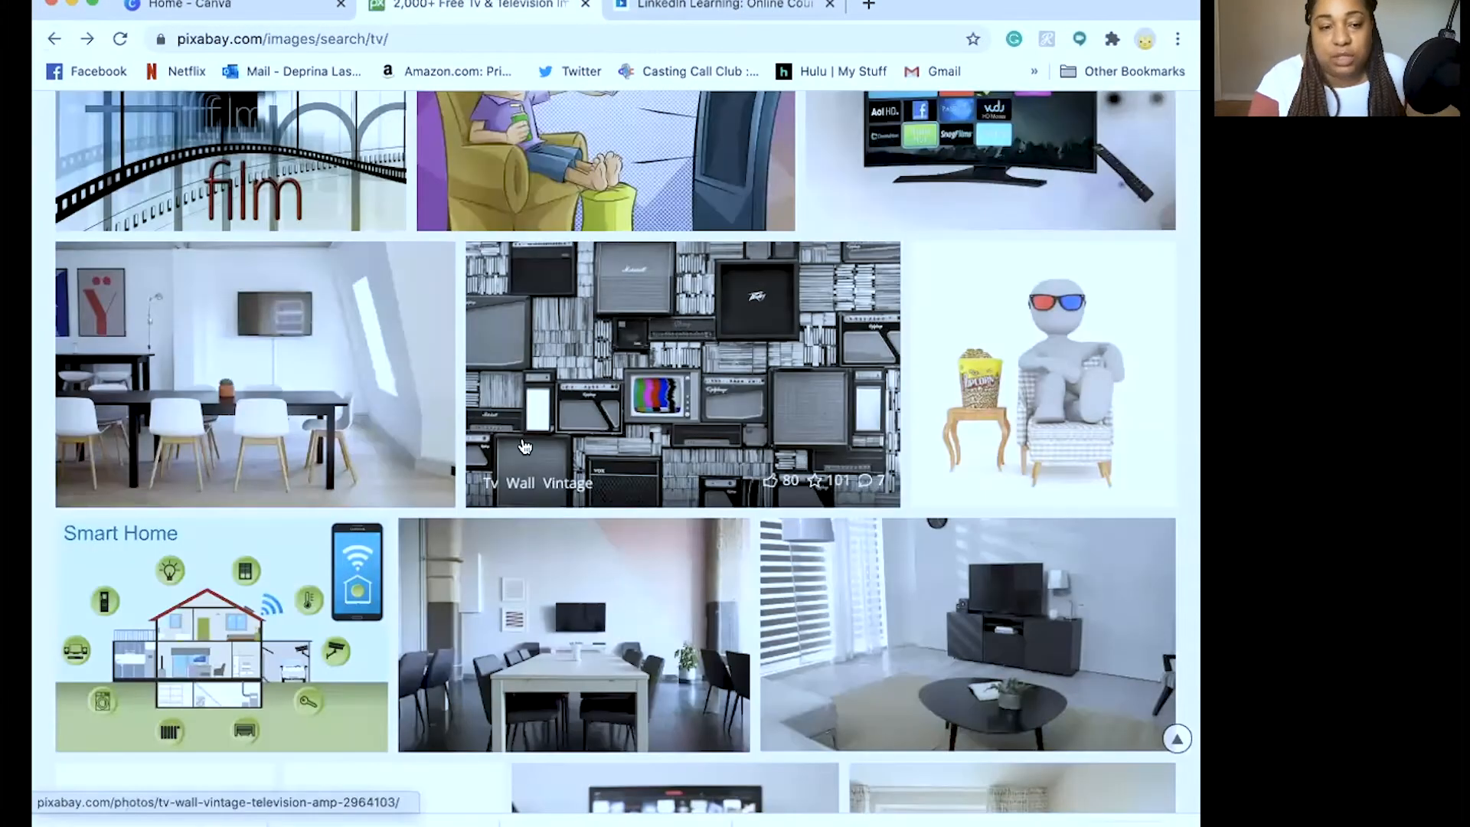
Scroll through the tv results and load their second page
scroll(580, 288, down, 10)
scroll(580, 289, down, 13)
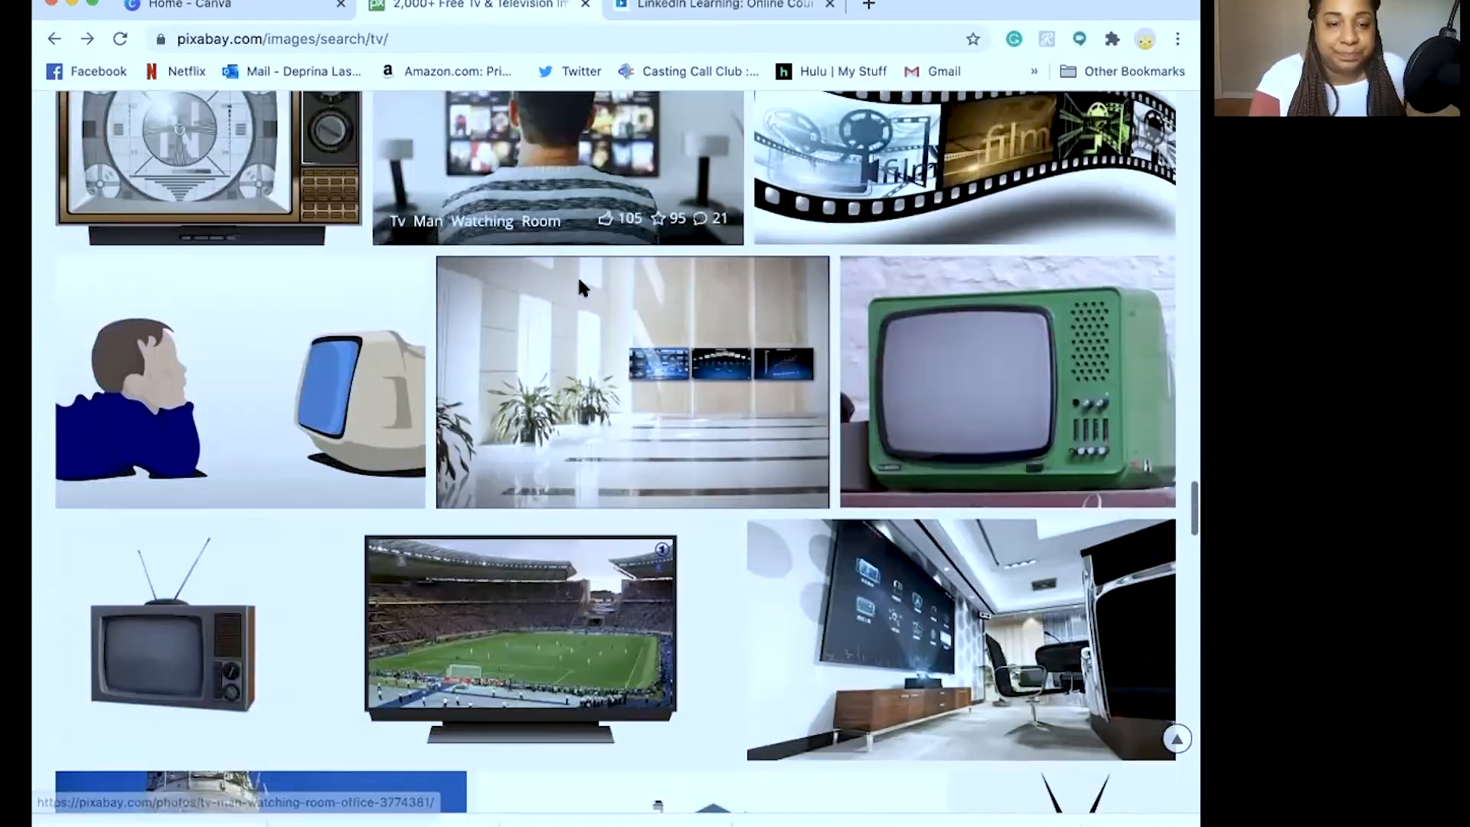
scroll(733, 454, down, 15)
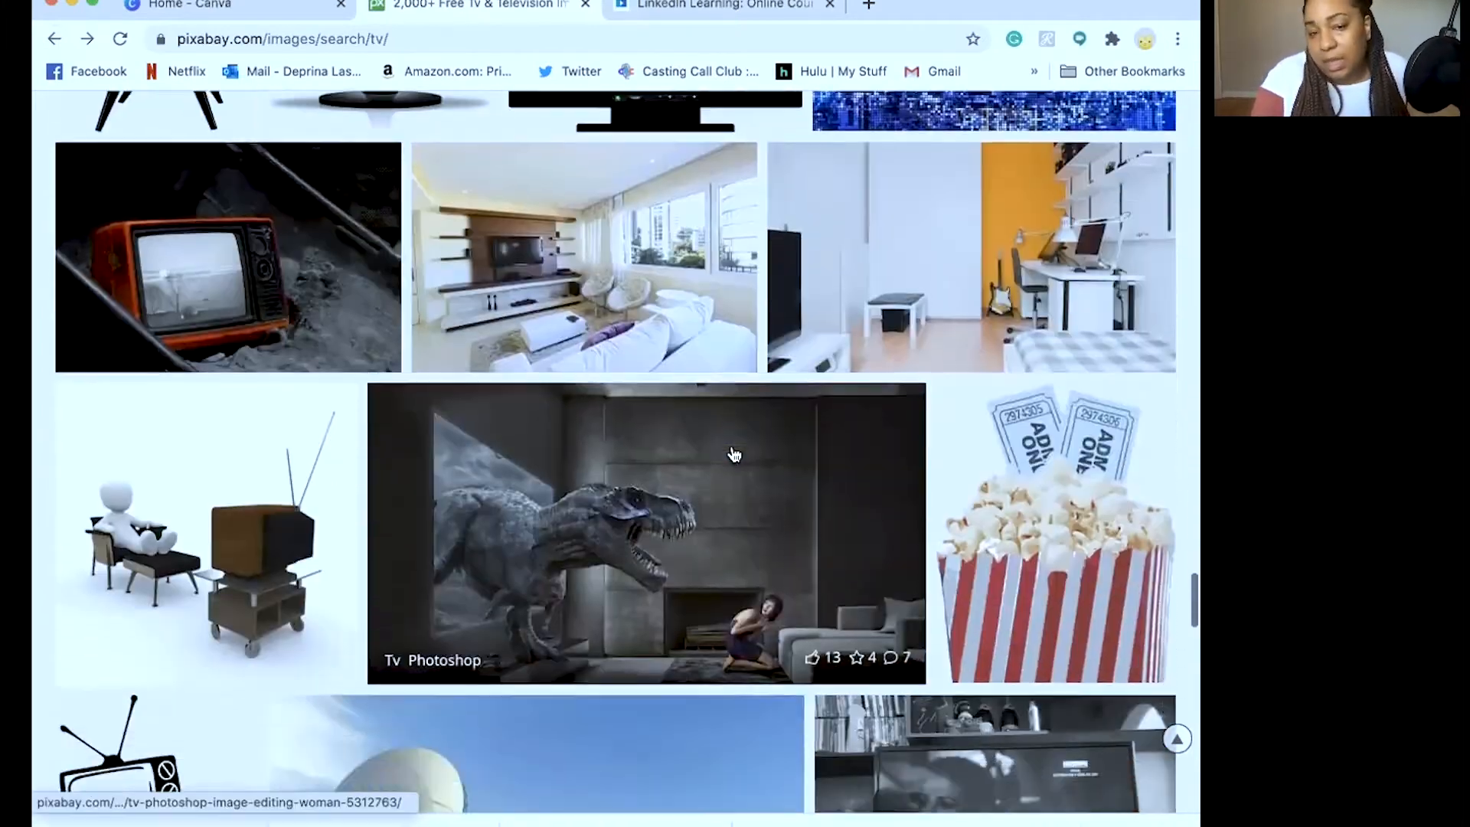
scroll(733, 454, down, 6)
scroll(733, 454, up, 5)
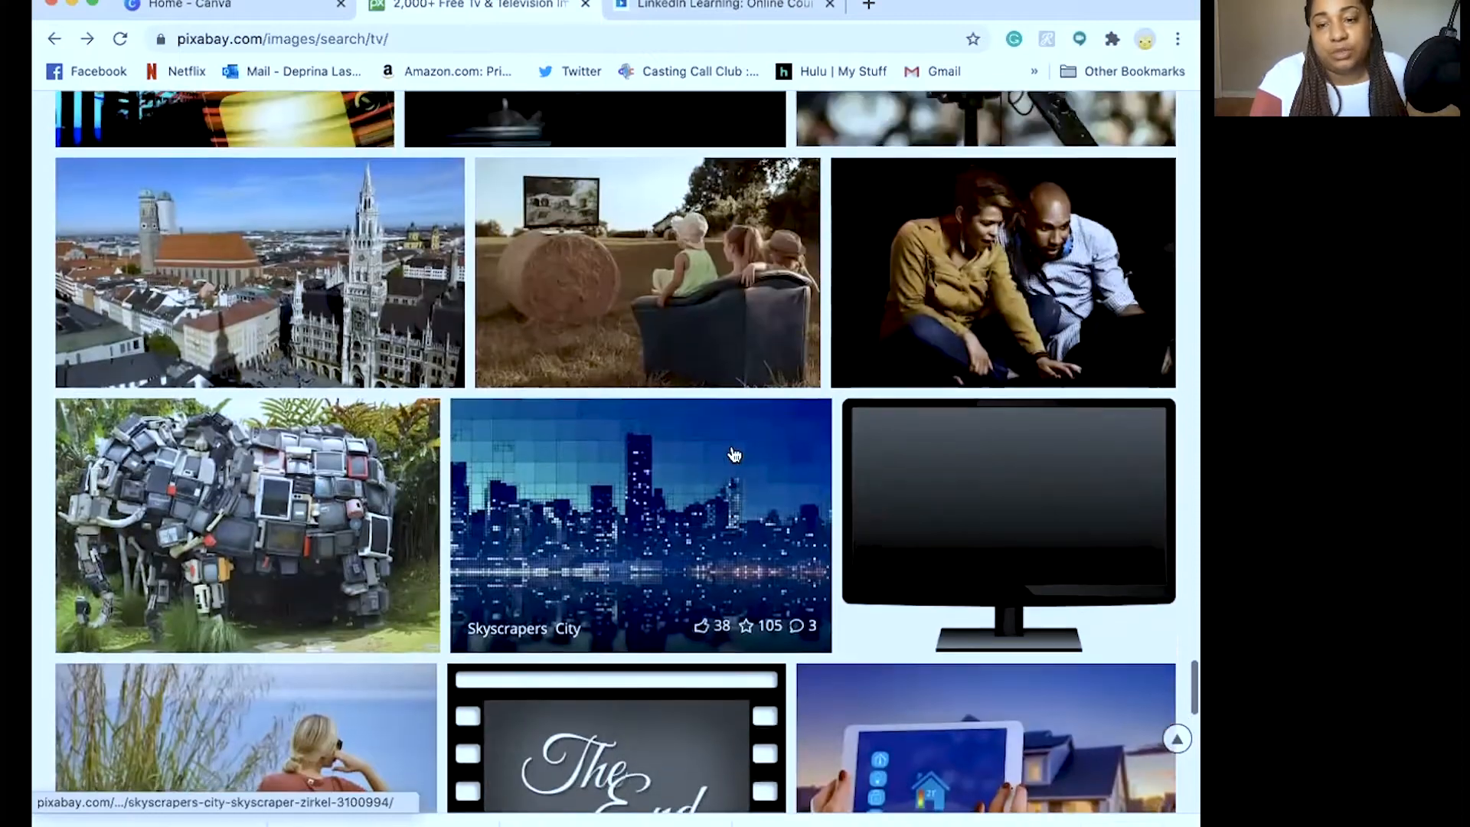
scroll(550, 494, down, 8)
scroll(550, 493, down, 5)
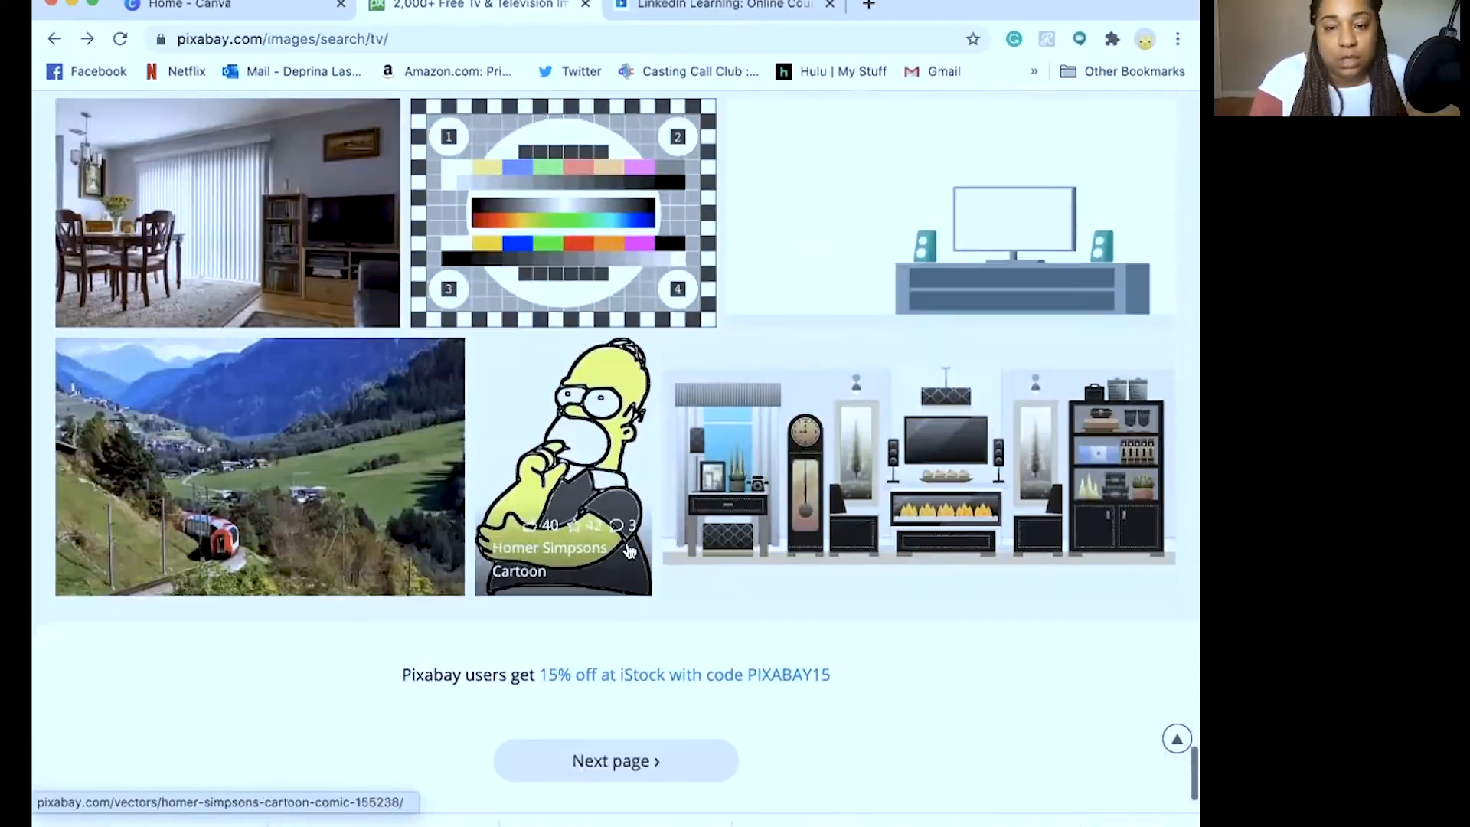
click(626, 731)
scroll(625, 616, down, 20)
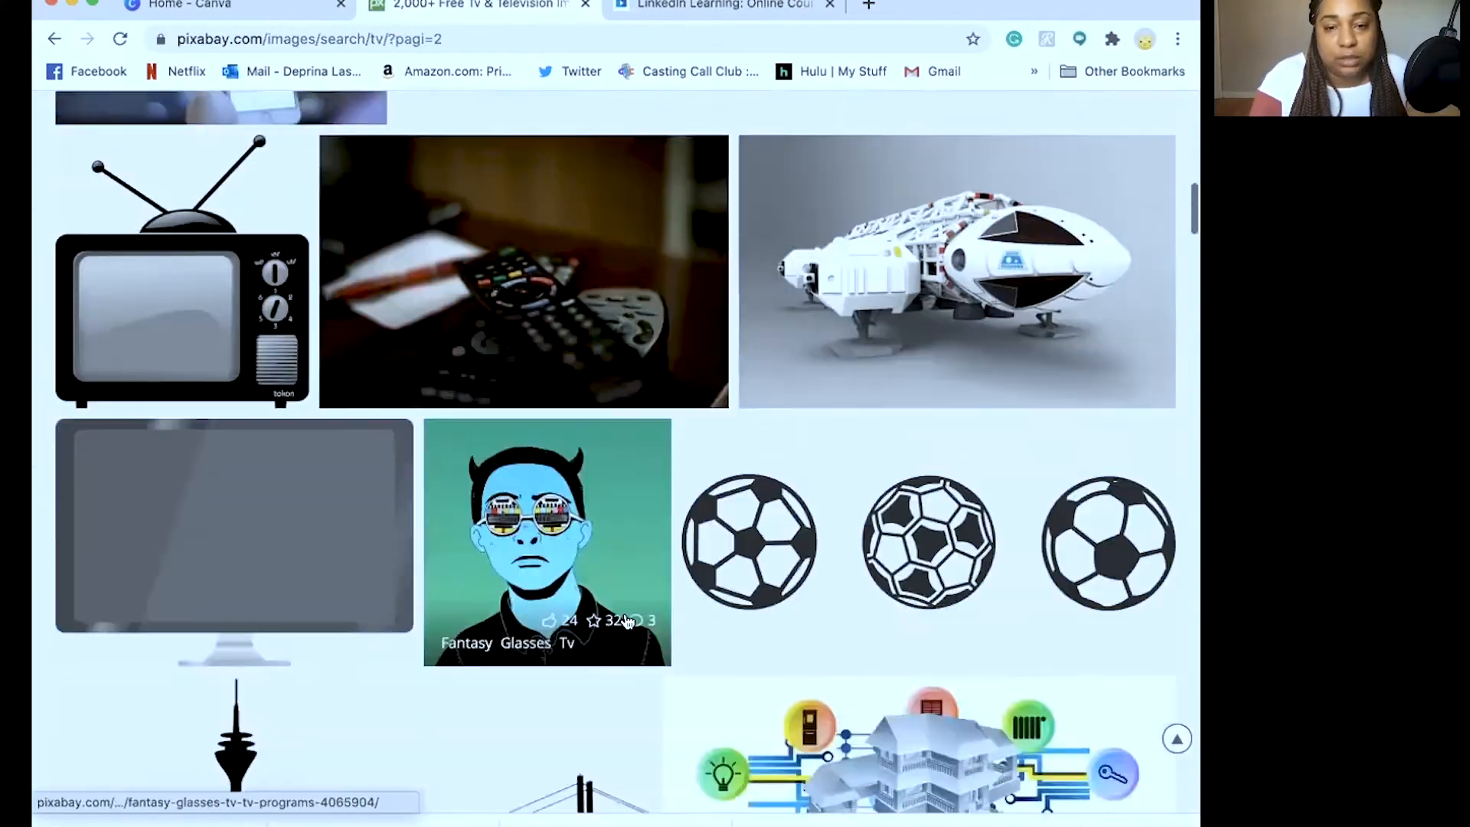
scroll(625, 616, down, 6)
scroll(624, 606, up, 20)
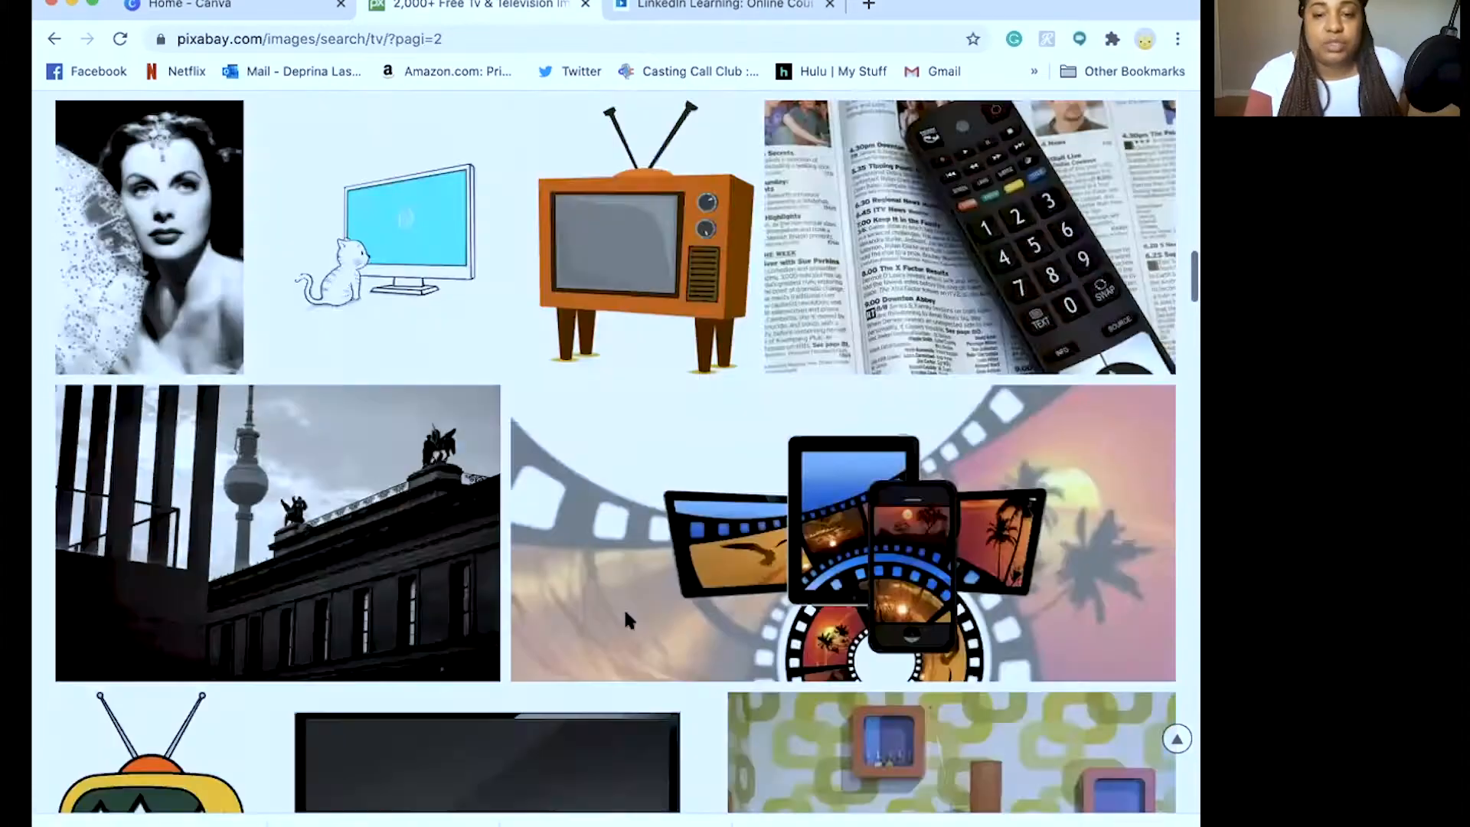
Search Pixabay for 'set' and scroll through the results
text(set)
key(Return)
scroll(692, 708, down, 15)
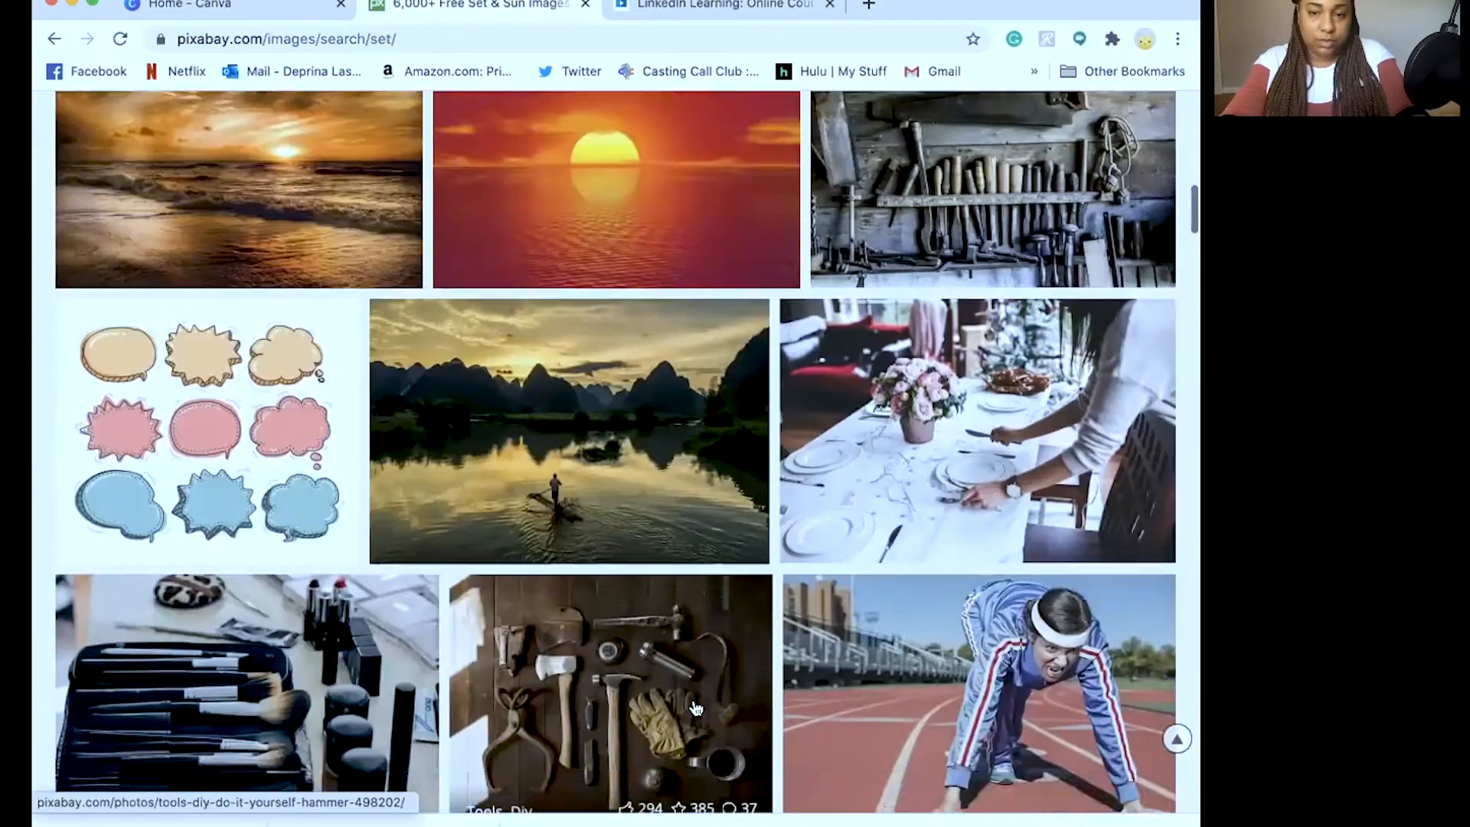
scroll(695, 709, down, 15)
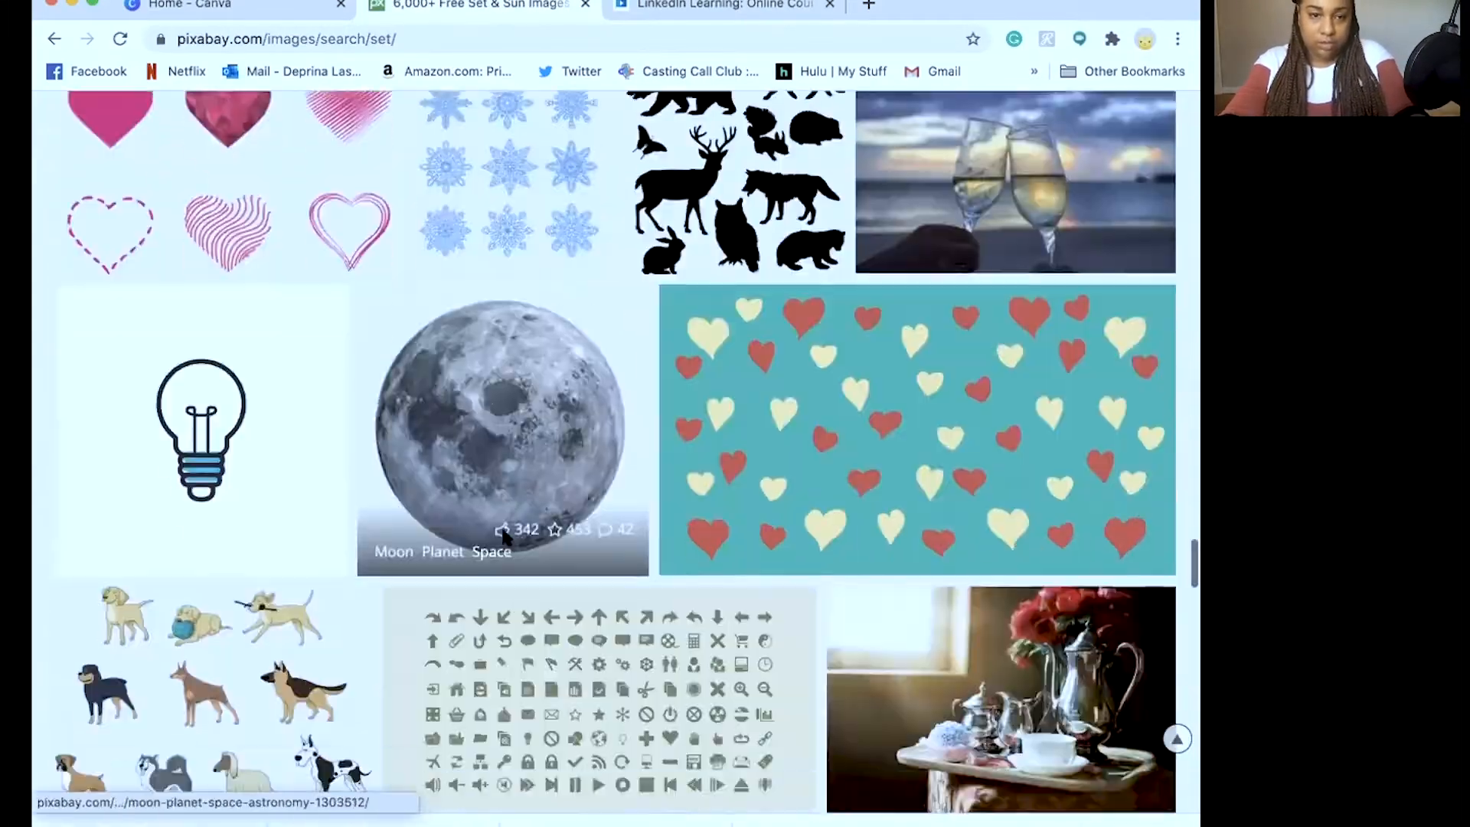
scroll(498, 370, up, 20)
Change the search to 'movie set' and open the Greenbox Director photo
double_click(367, 124)
text(movie se)
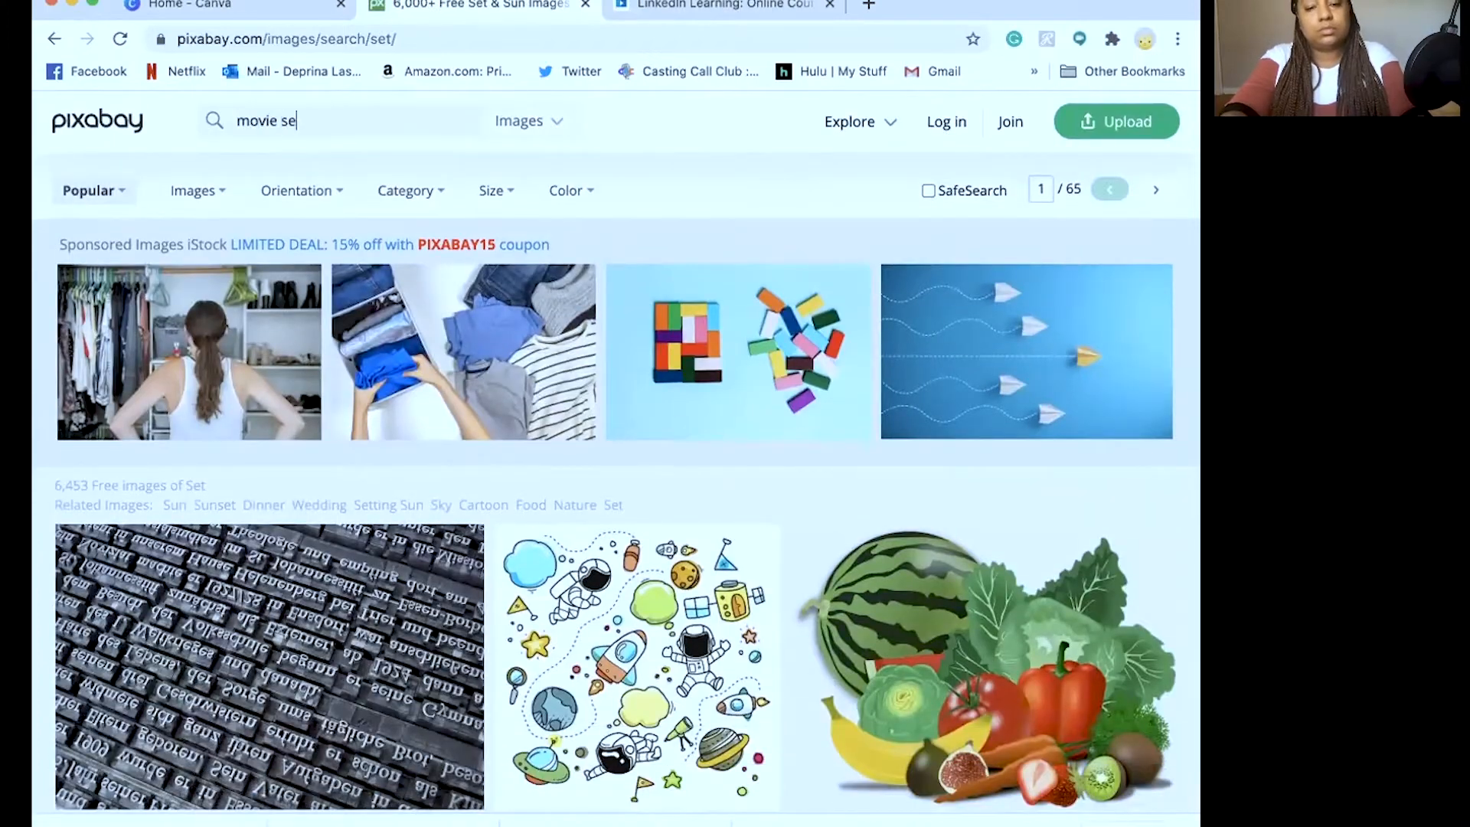
text(t)
key(Return)
scroll(509, 410, down, 10)
scroll(510, 411, up, 3)
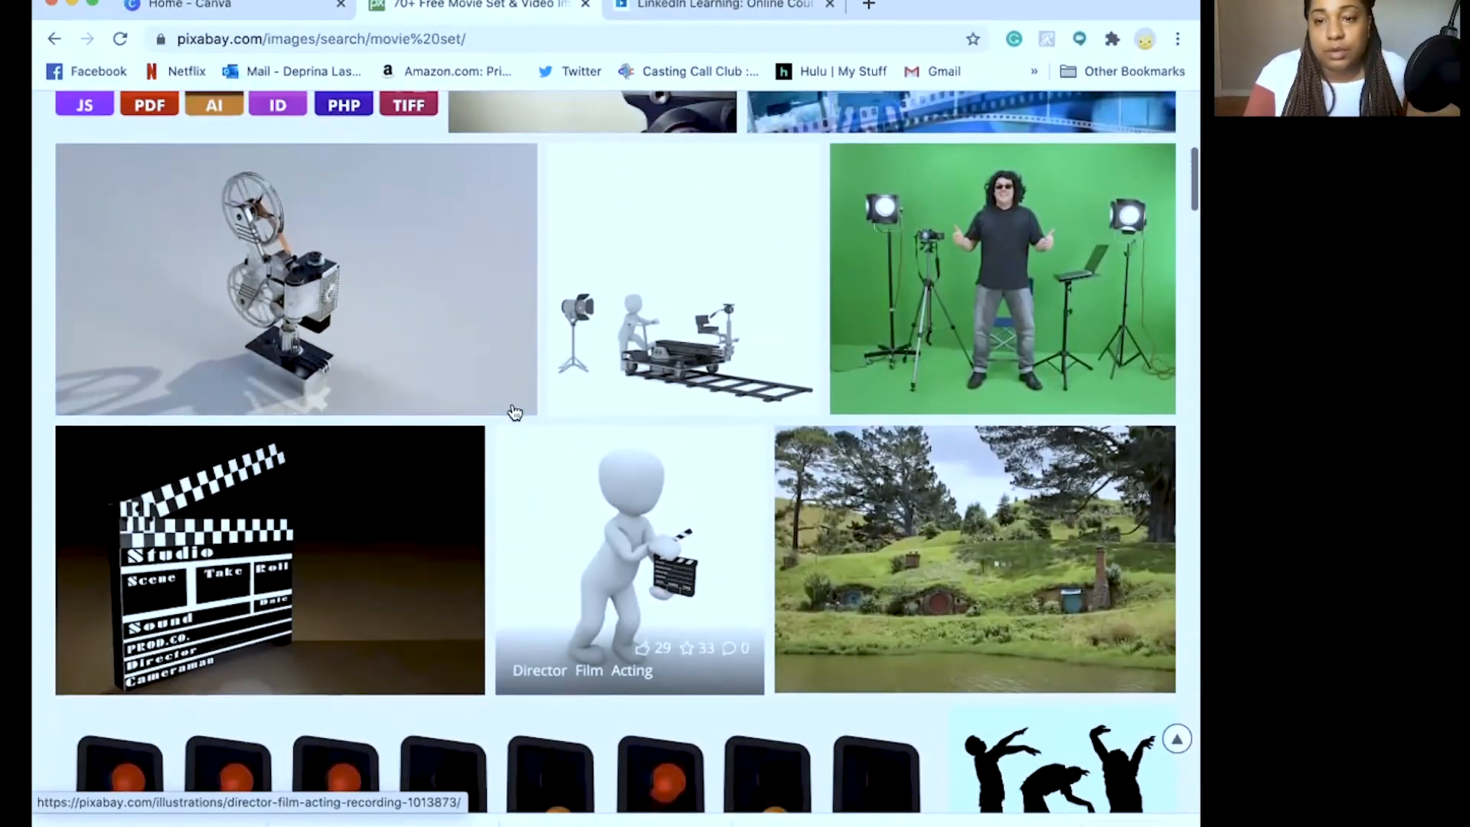
scroll(1024, 341, down, 20)
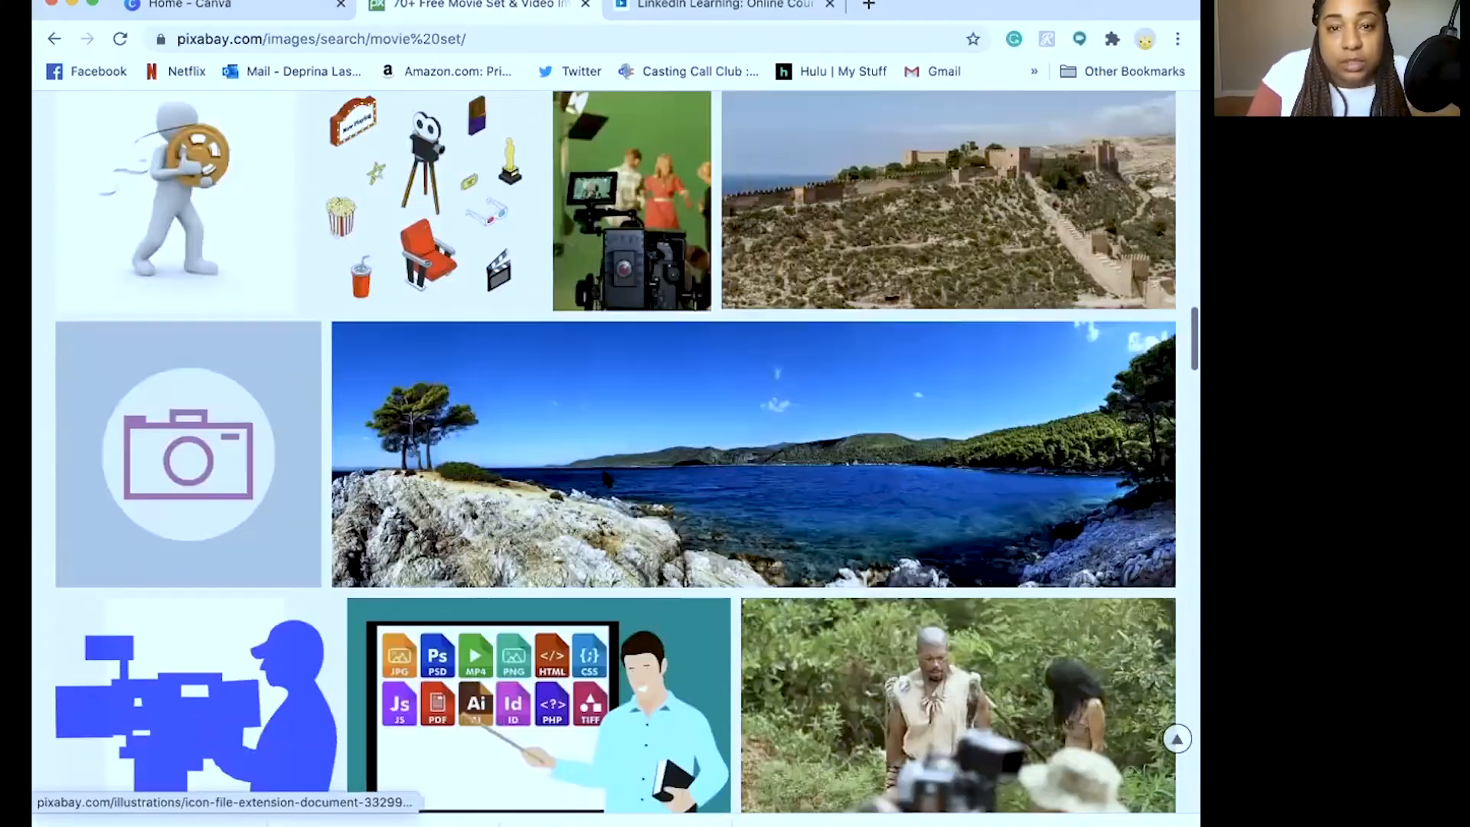
scroll(678, 615, down, 20)
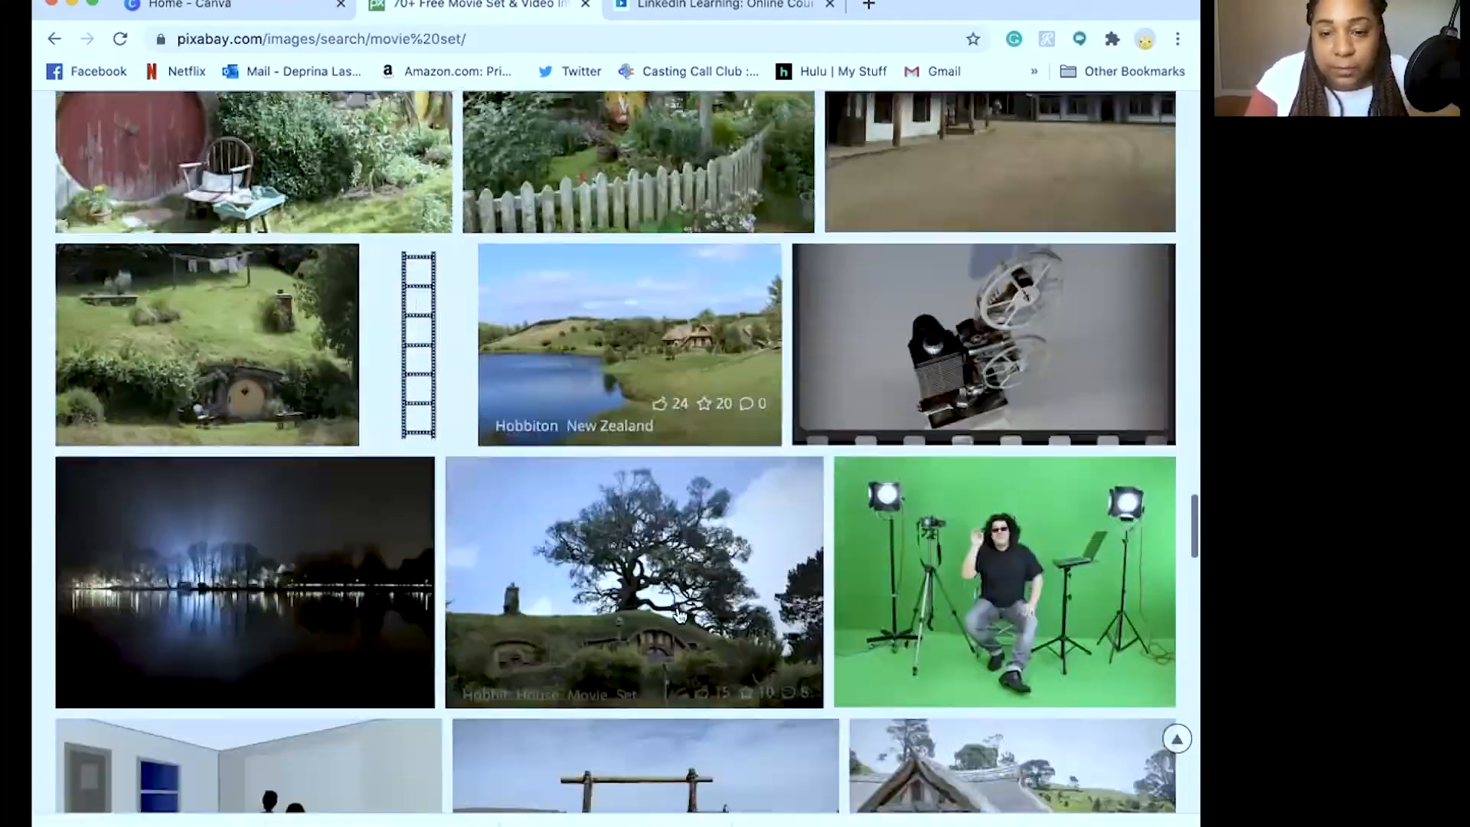
scroll(677, 605, down, 15)
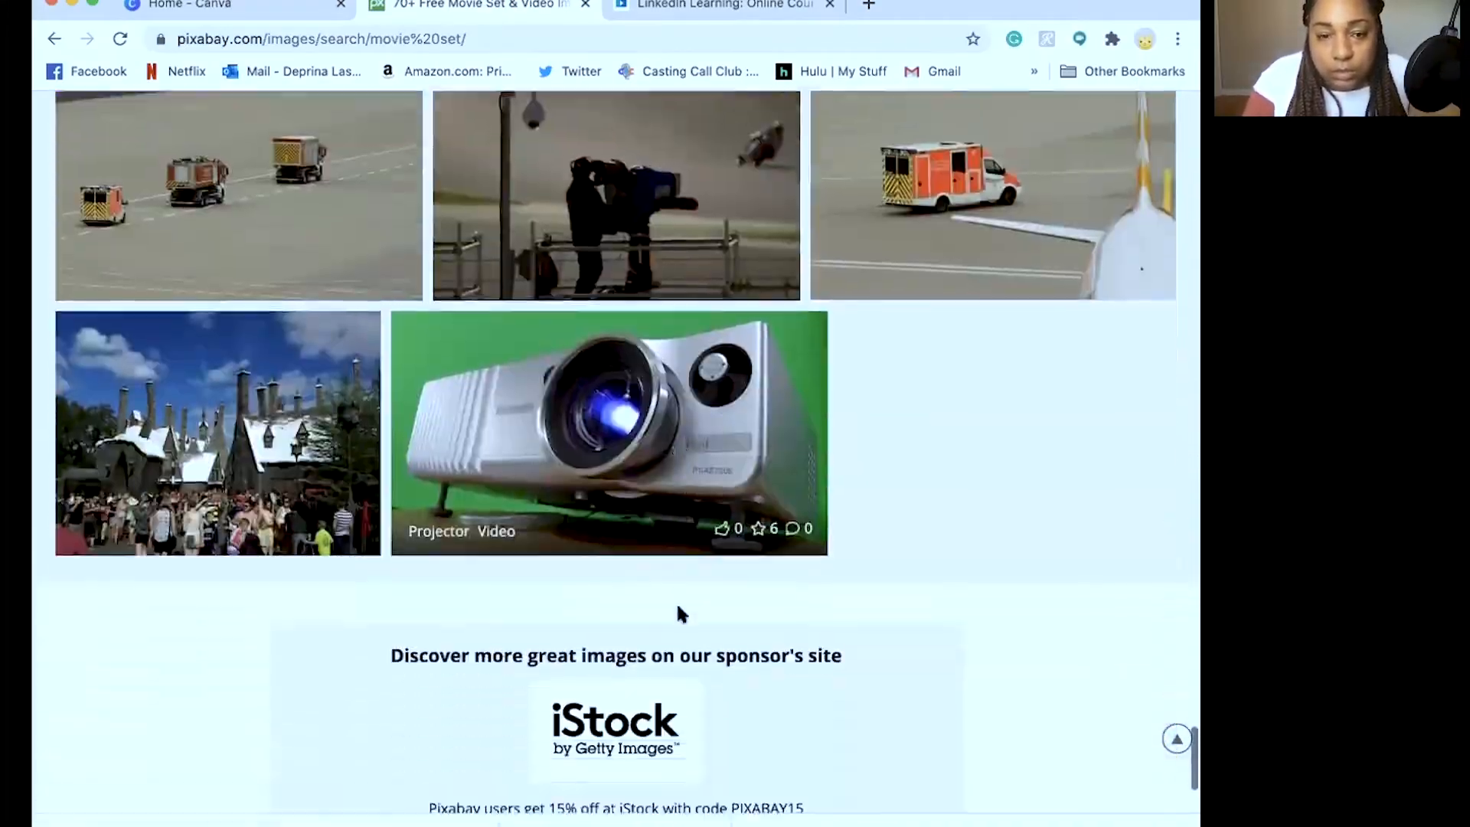
scroll(897, 444, up, 15)
scroll(897, 444, down, 3)
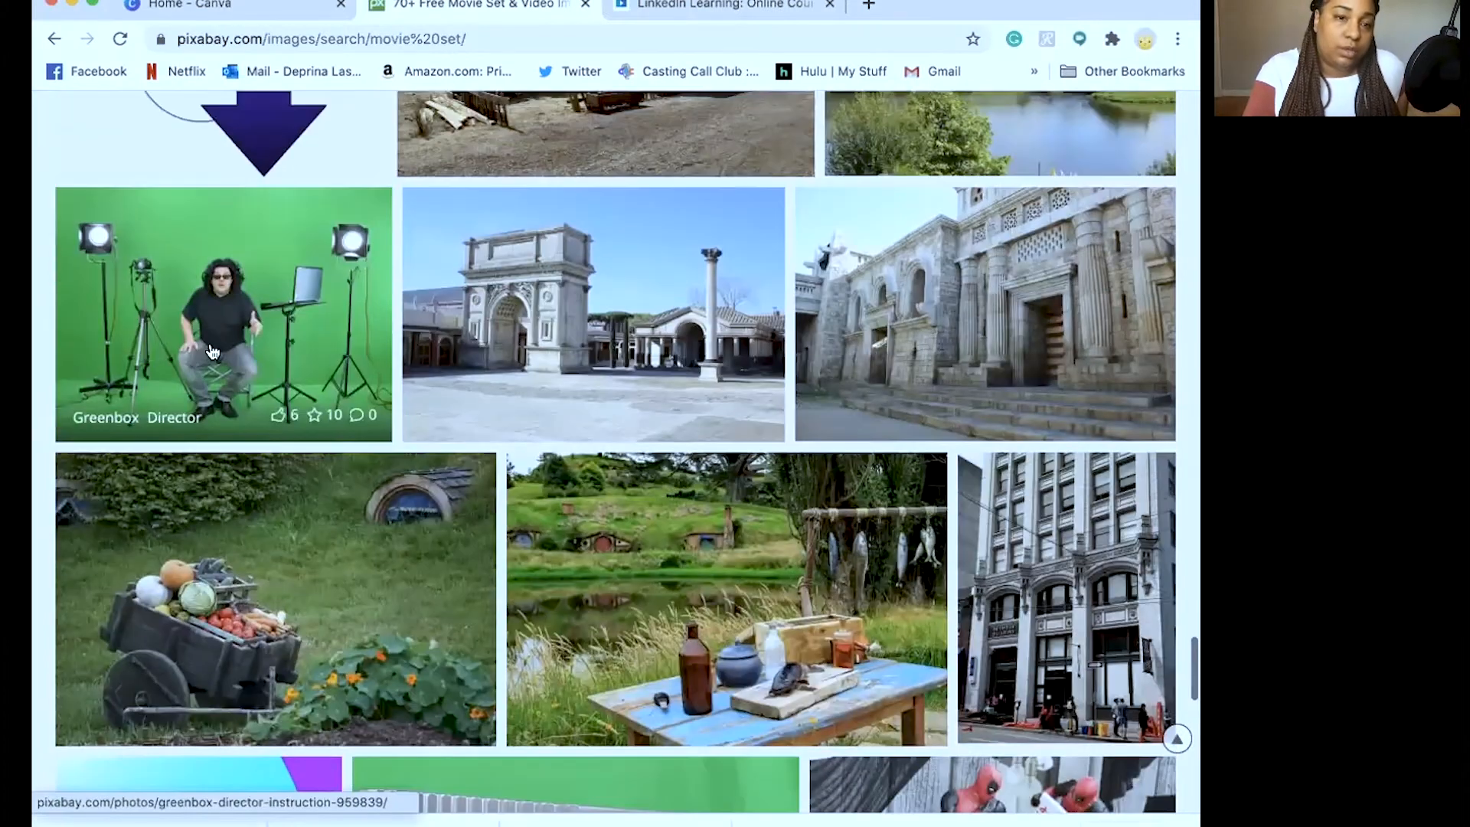
click(218, 306)
Download the Greenbox Director photo at 1280×969 past the verification check, then return to Canva
click(1038, 526)
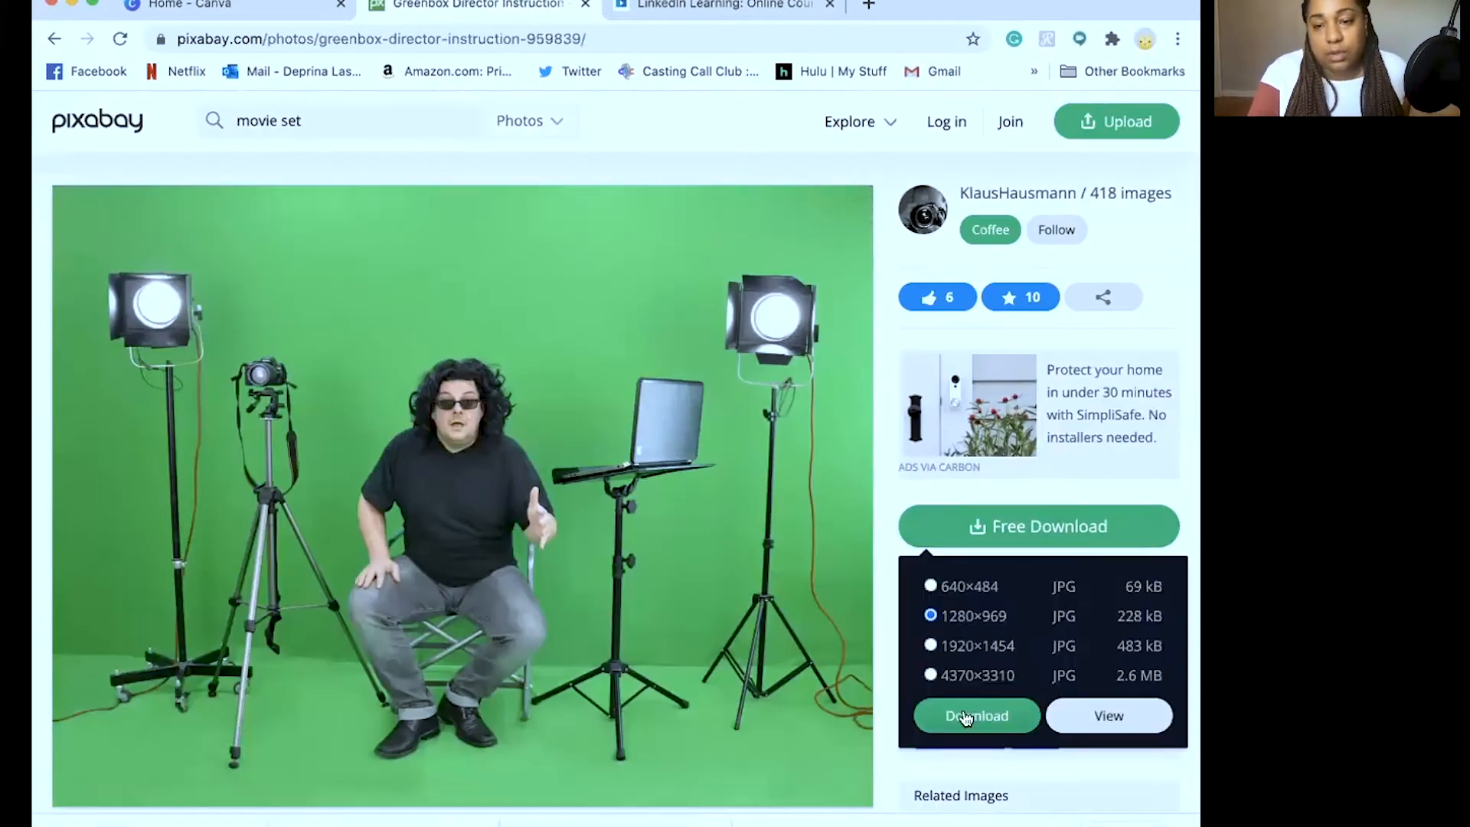
click(977, 716)
click(489, 482)
click(518, 559)
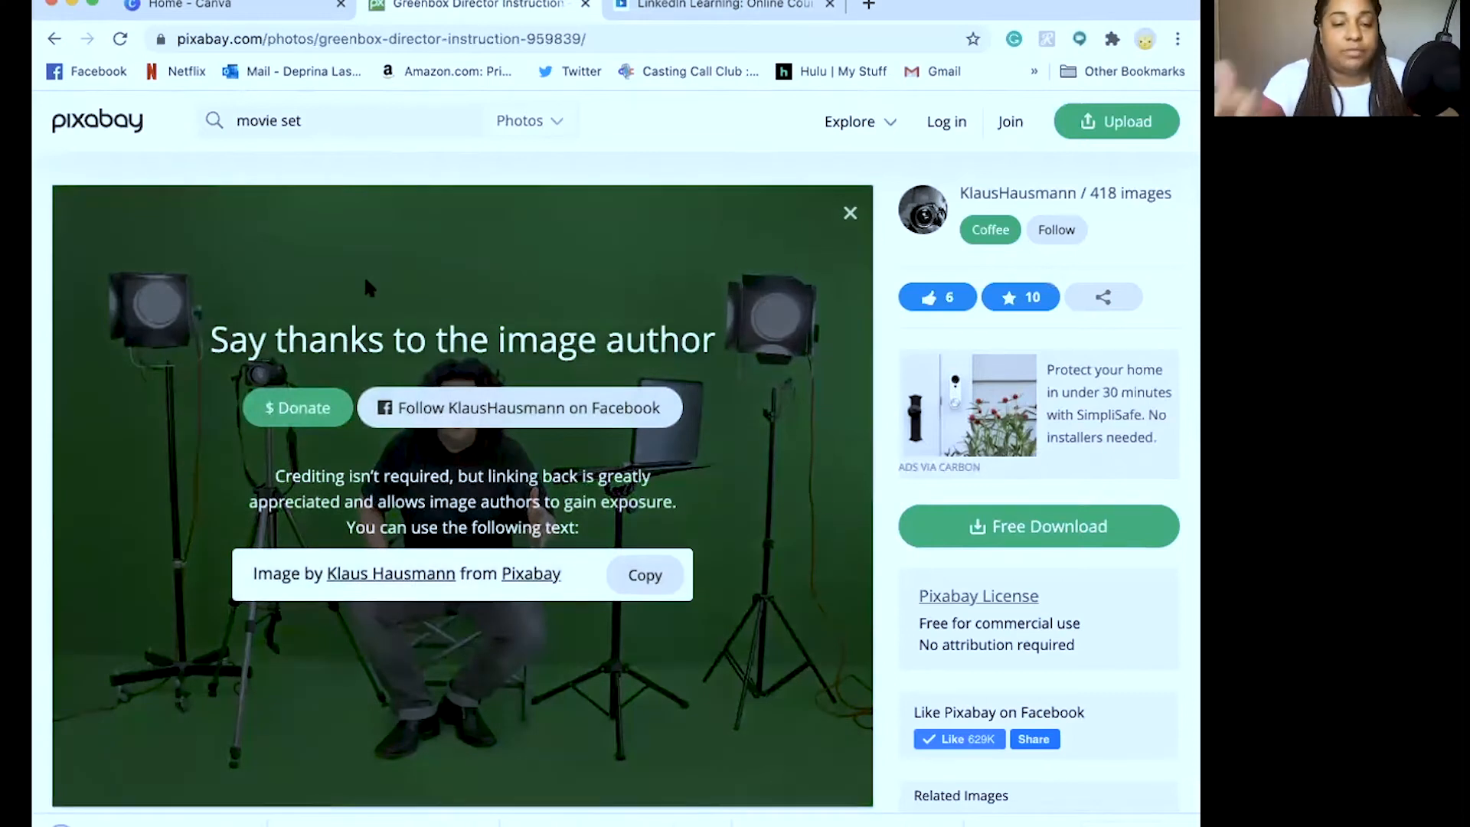
click(222, 8)
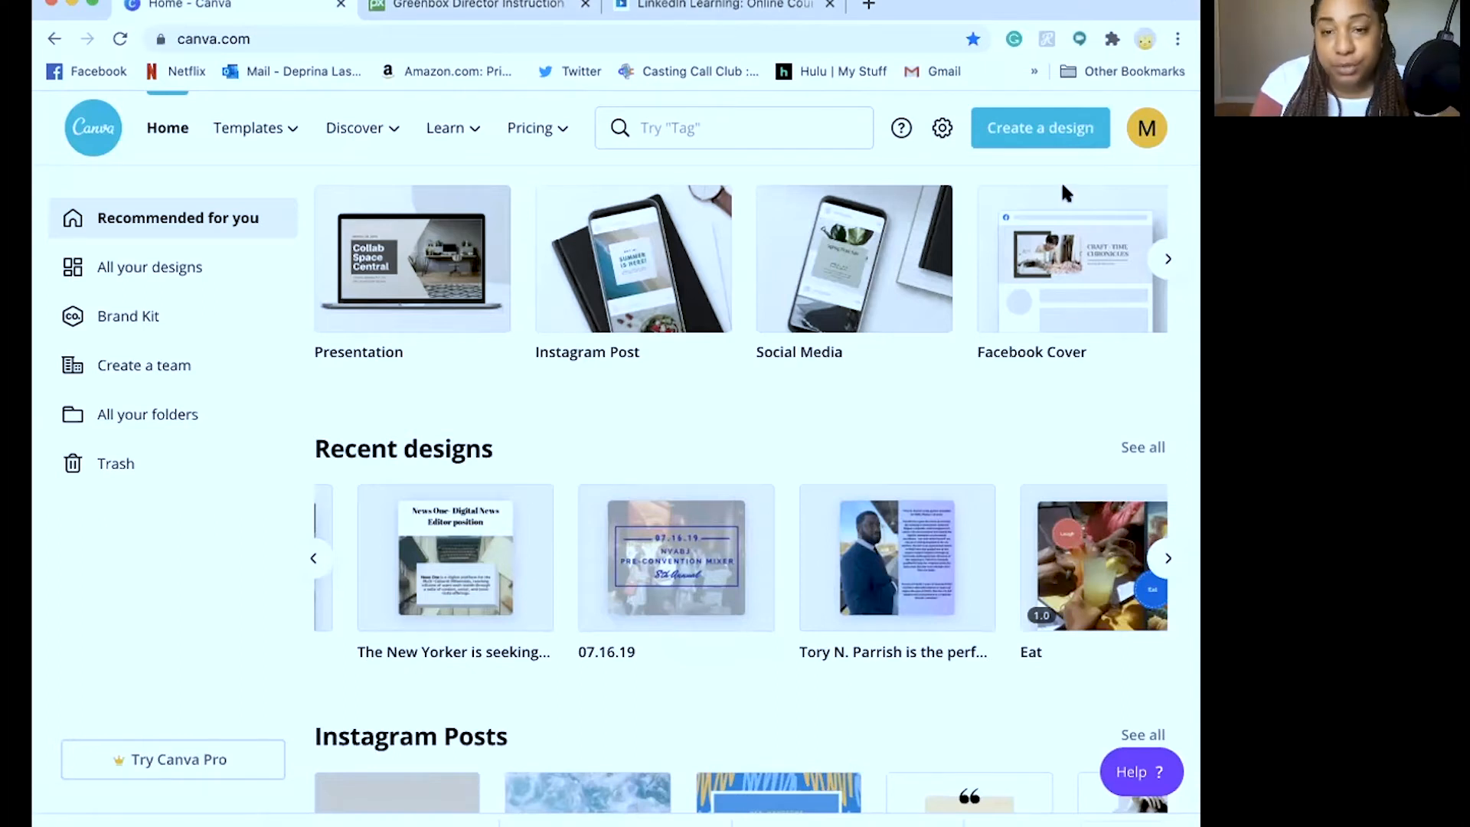
Create a new custom-size Canva design of 3000 × 3000 px
scroll(917, 511, right, 10)
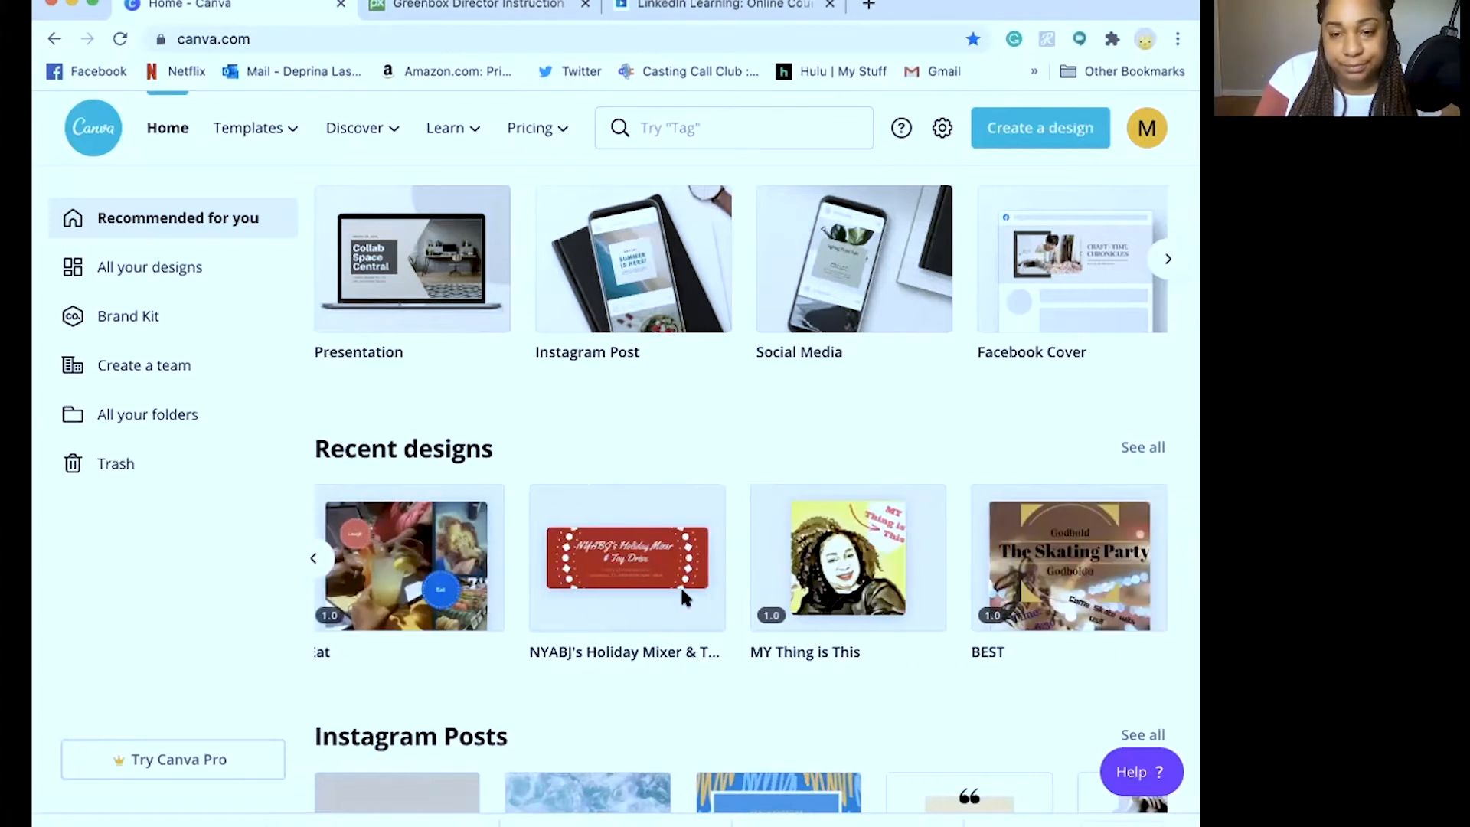
scroll(682, 594, left, 10)
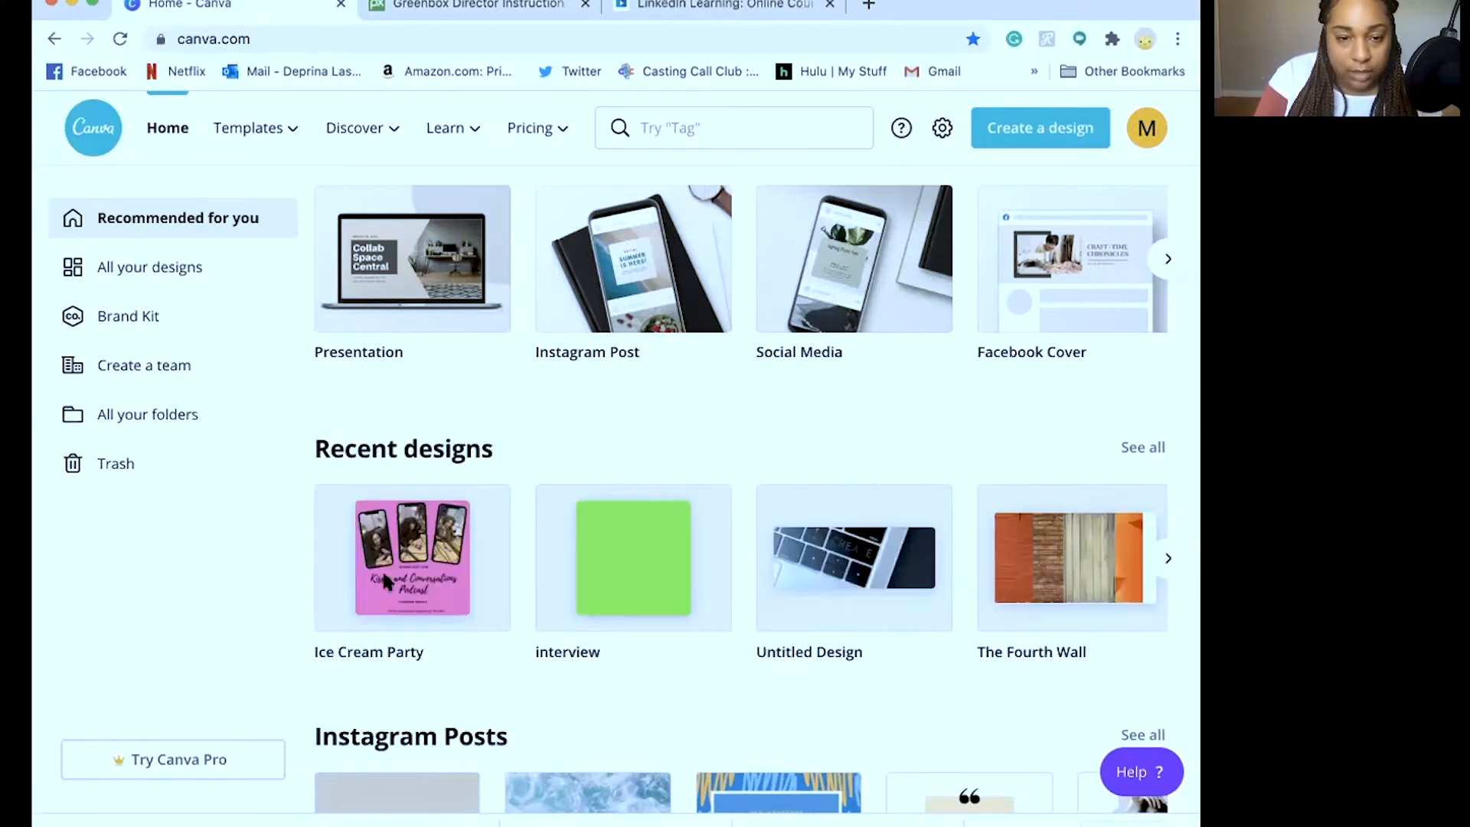
click(1028, 134)
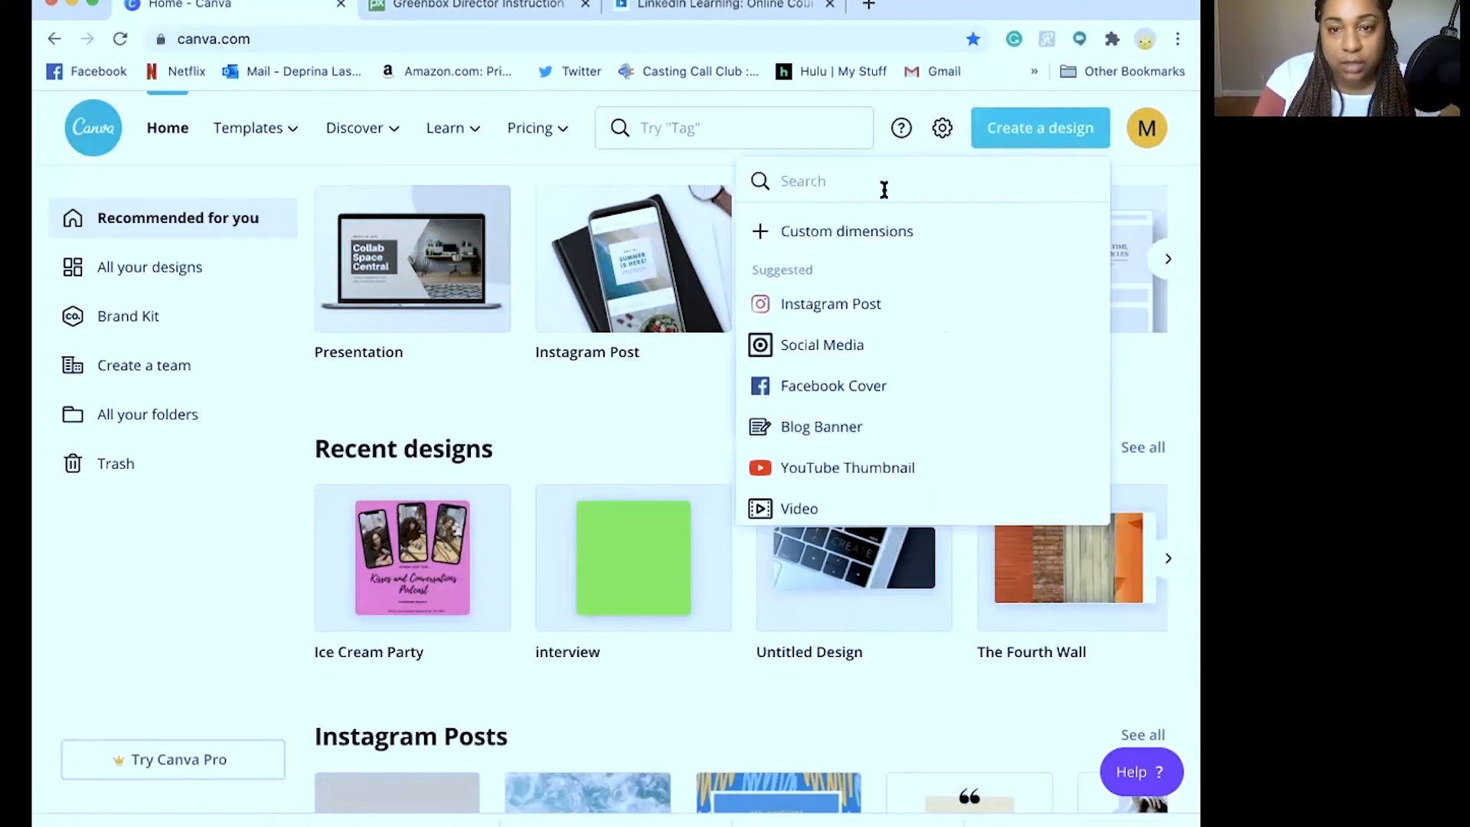
click(804, 234)
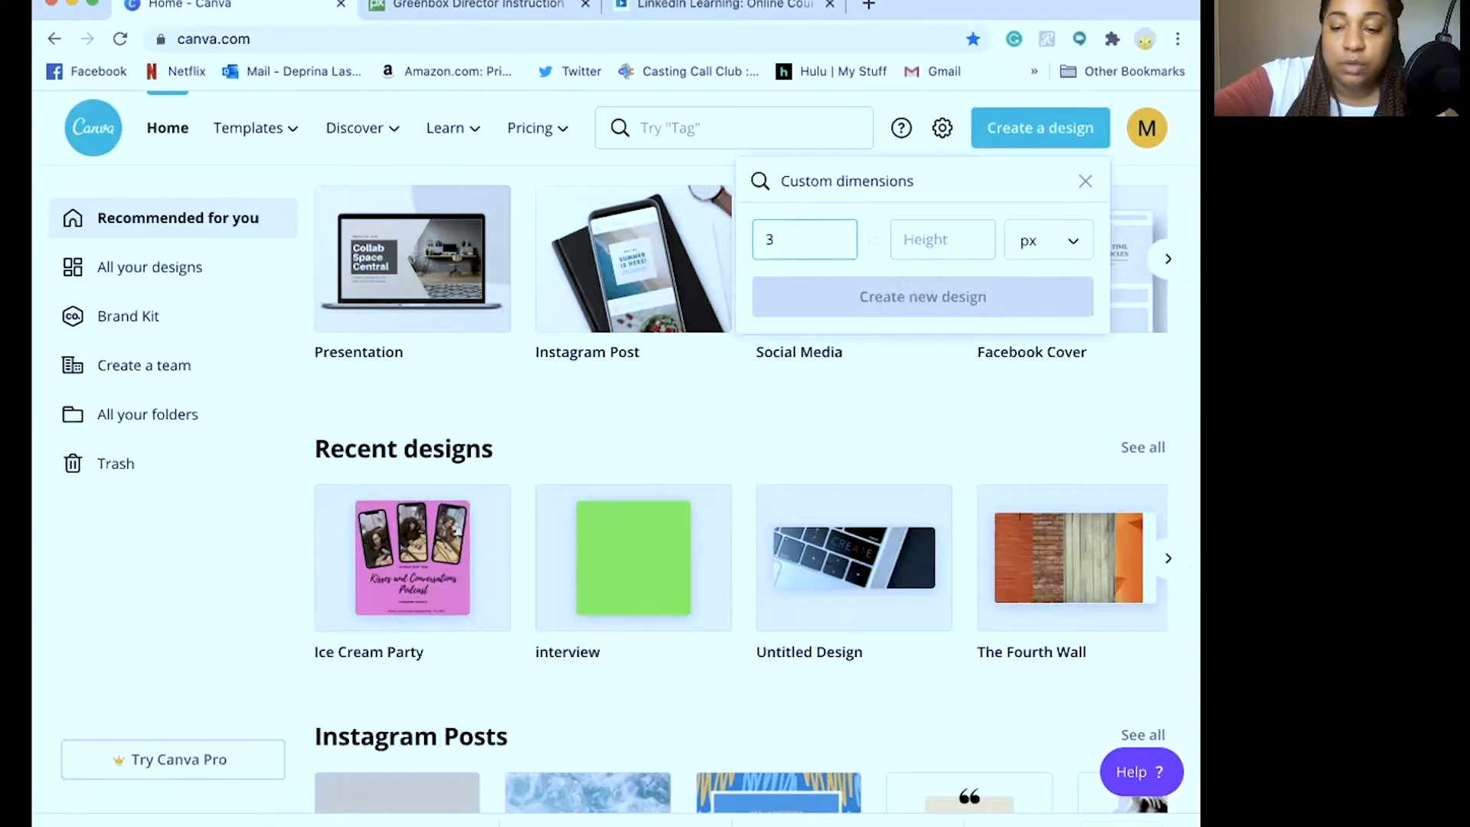
click(900, 239)
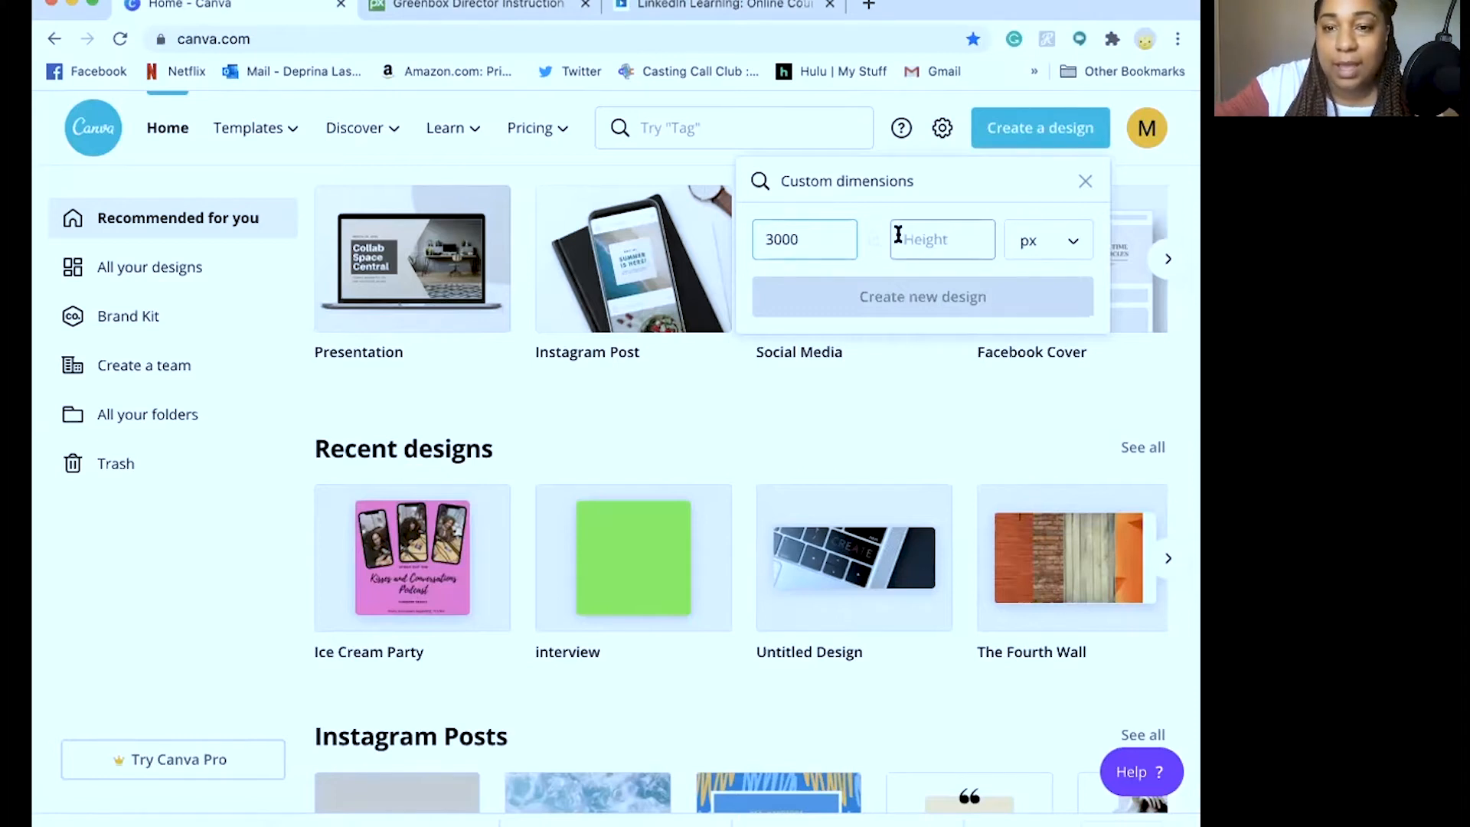
text(3000)
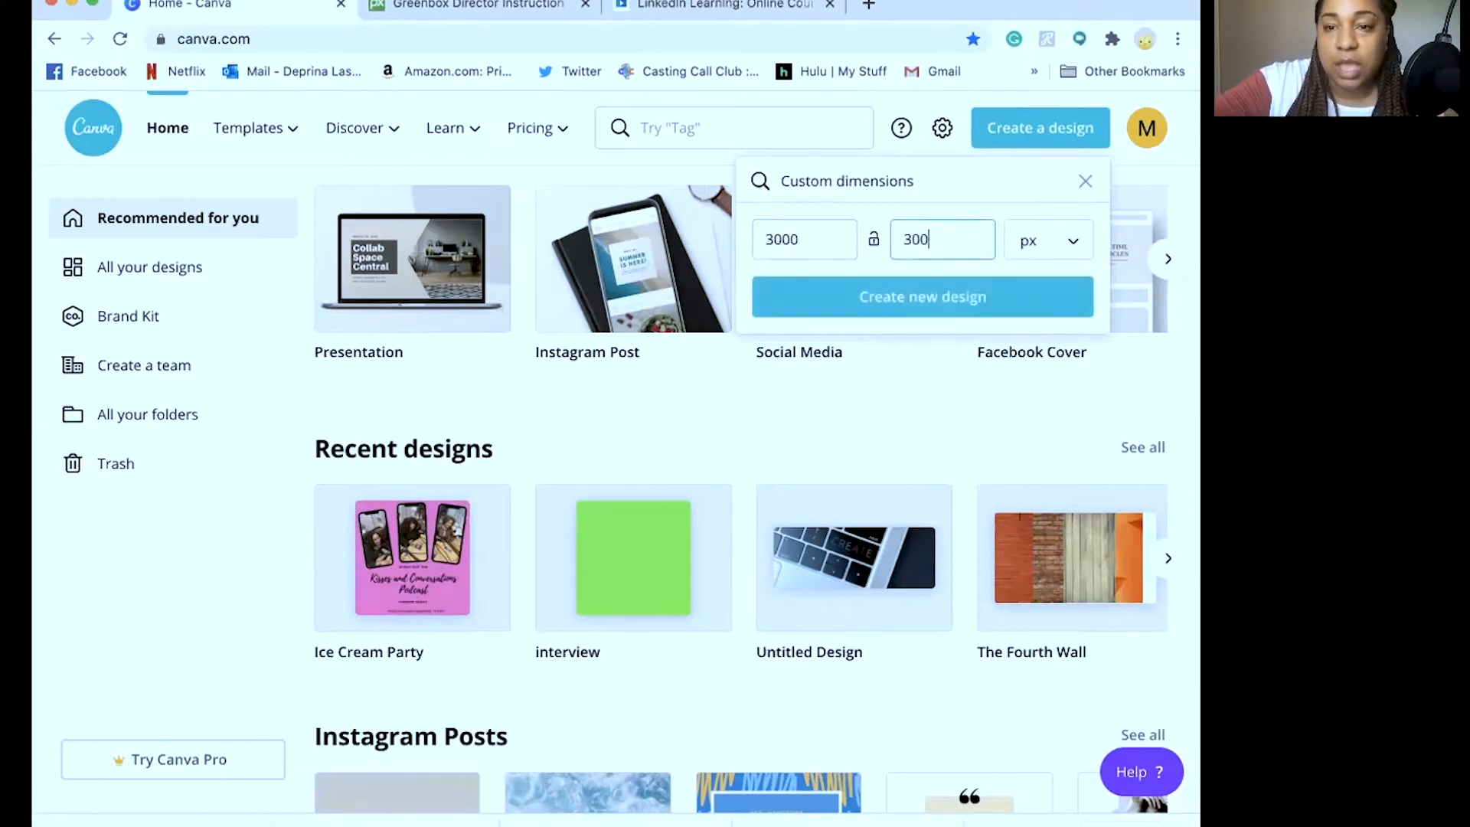
click(891, 318)
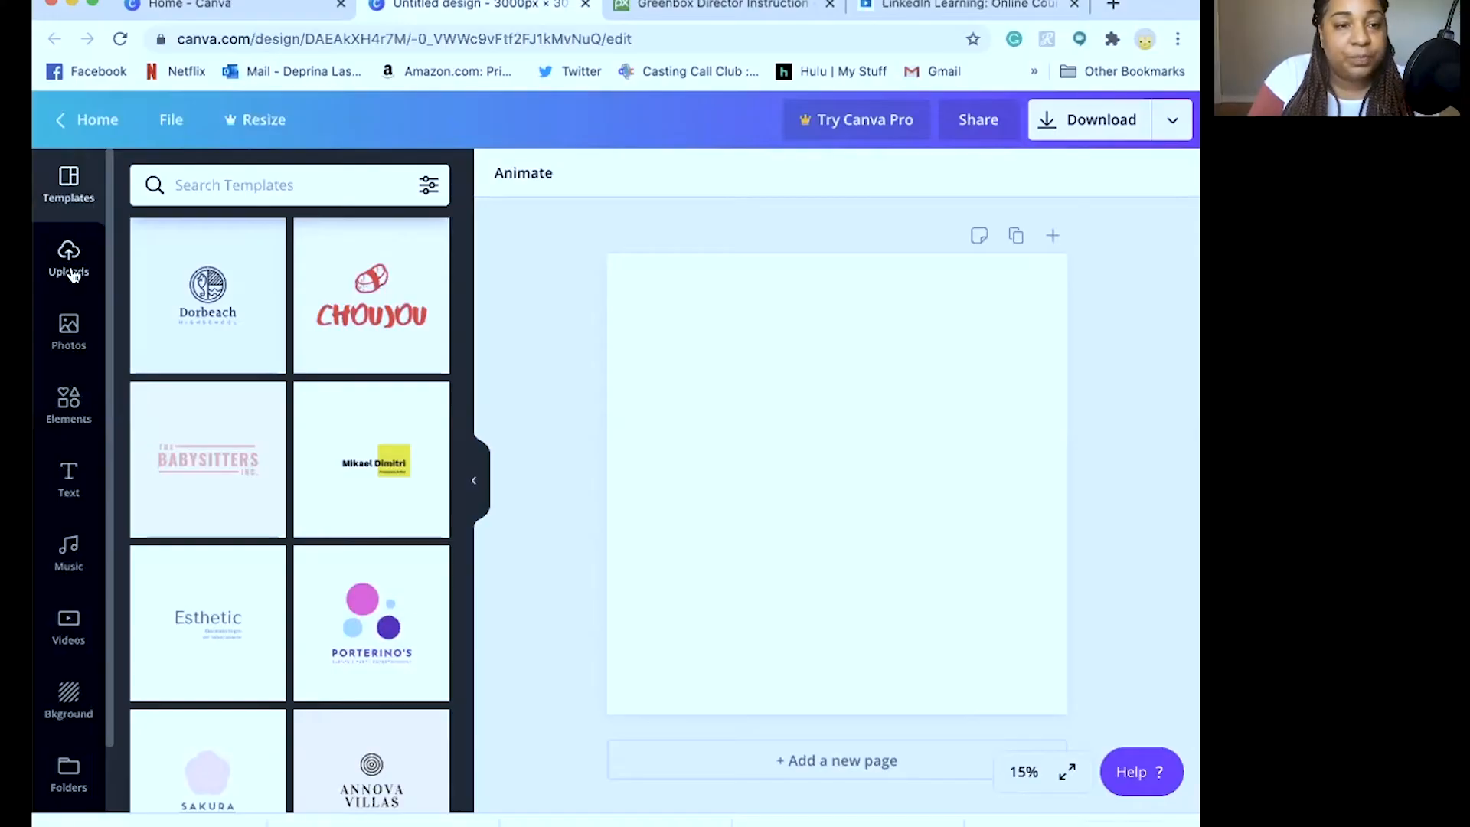
Show the Uploads panel with the chair, console, interior and green-screen images
click(69, 260)
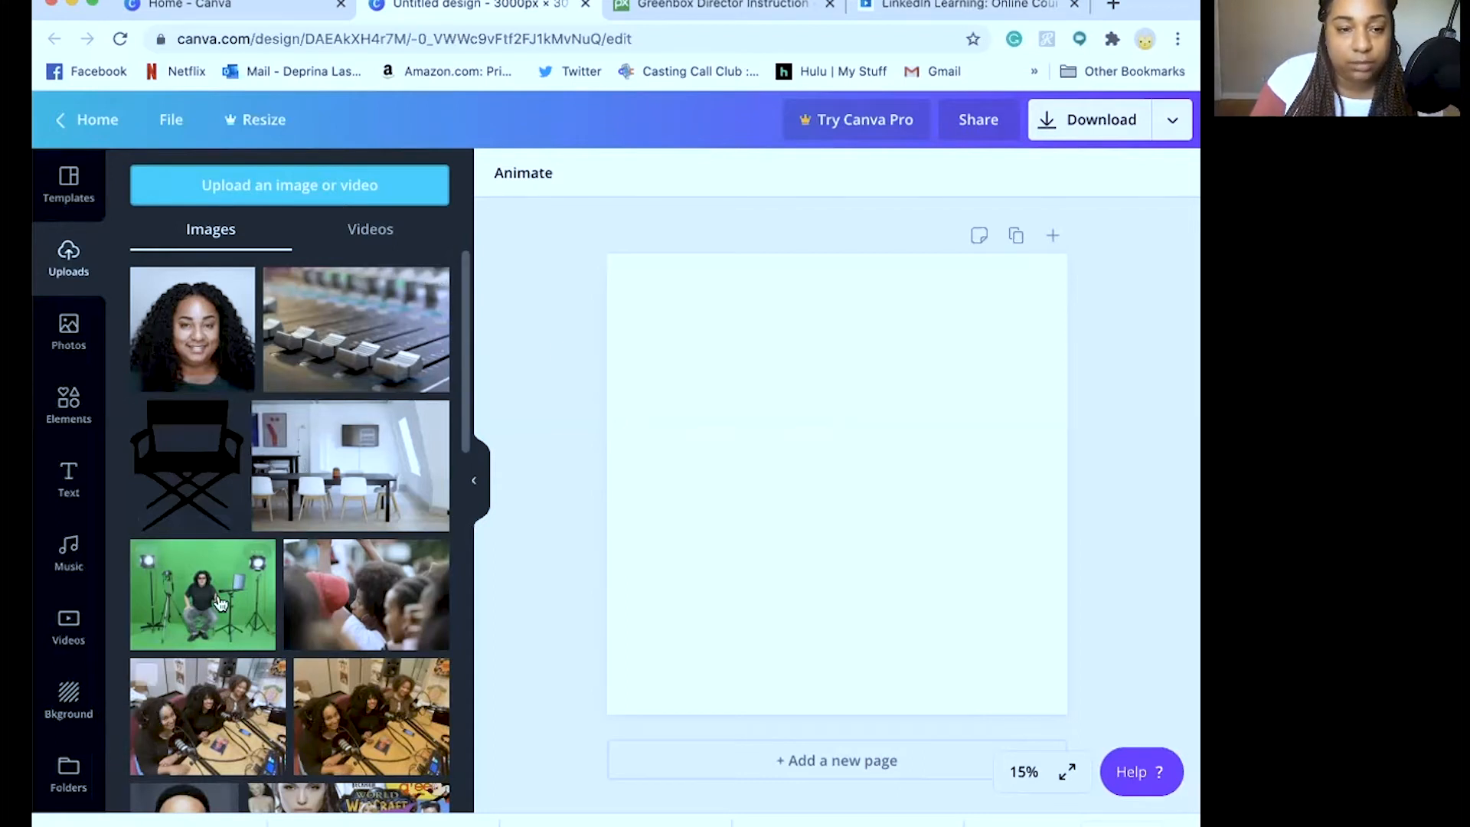
Drag the green-screen director photo onto the page and enlarge it to cover the square
drag(192, 607, 666, 312)
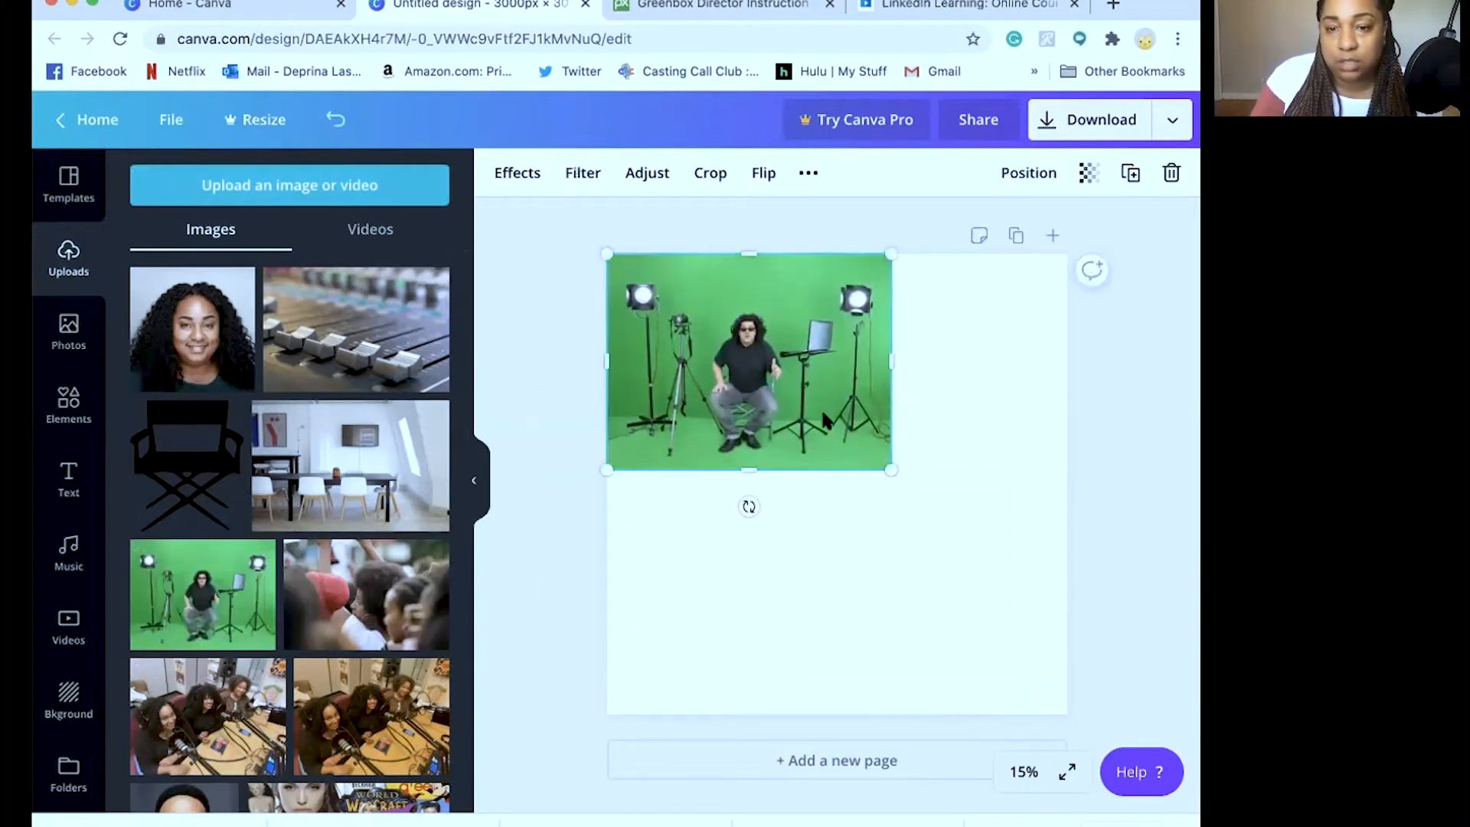
drag(882, 465, 1070, 768)
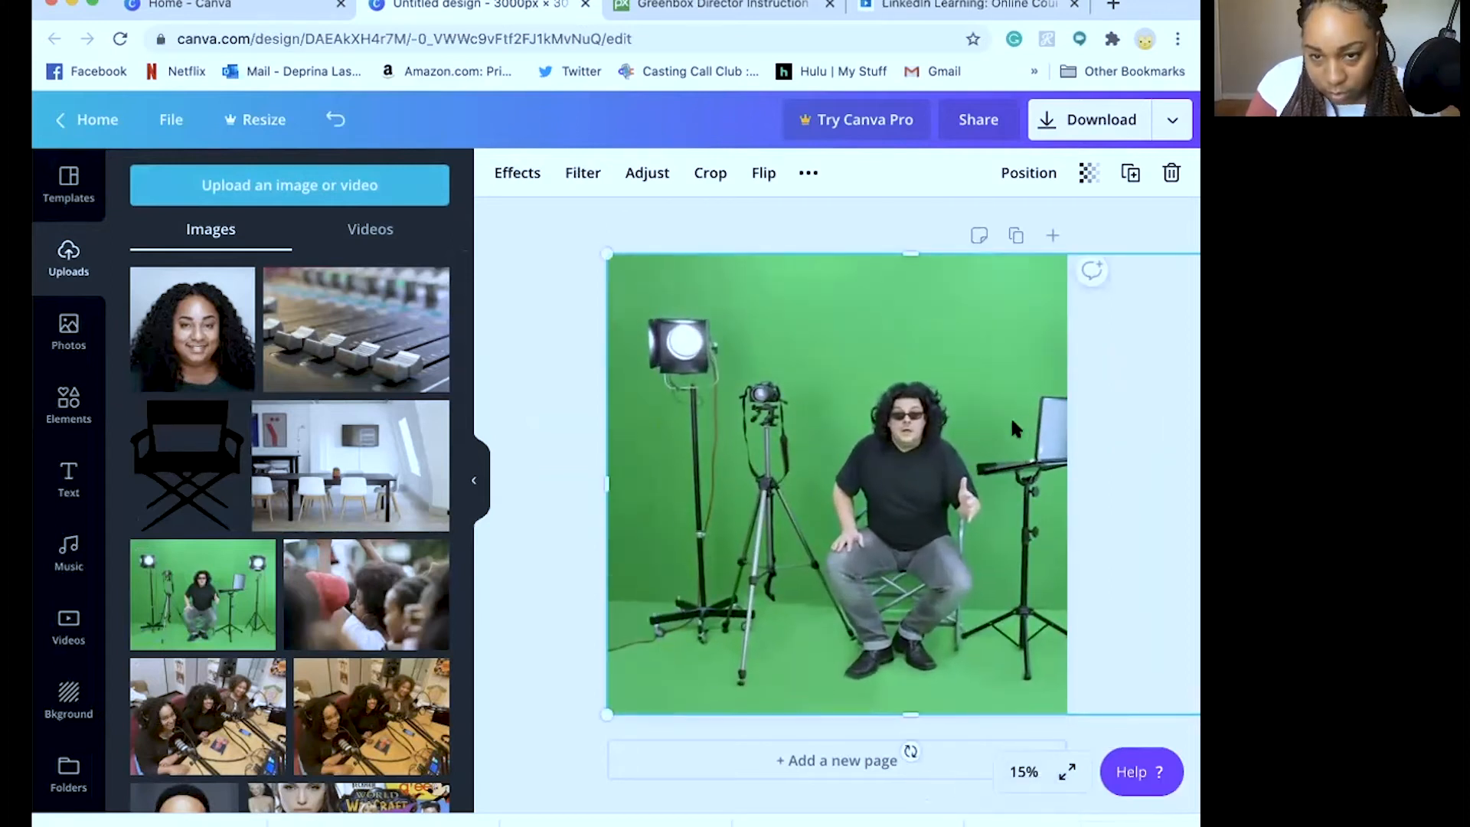
drag(1006, 419, 943, 423)
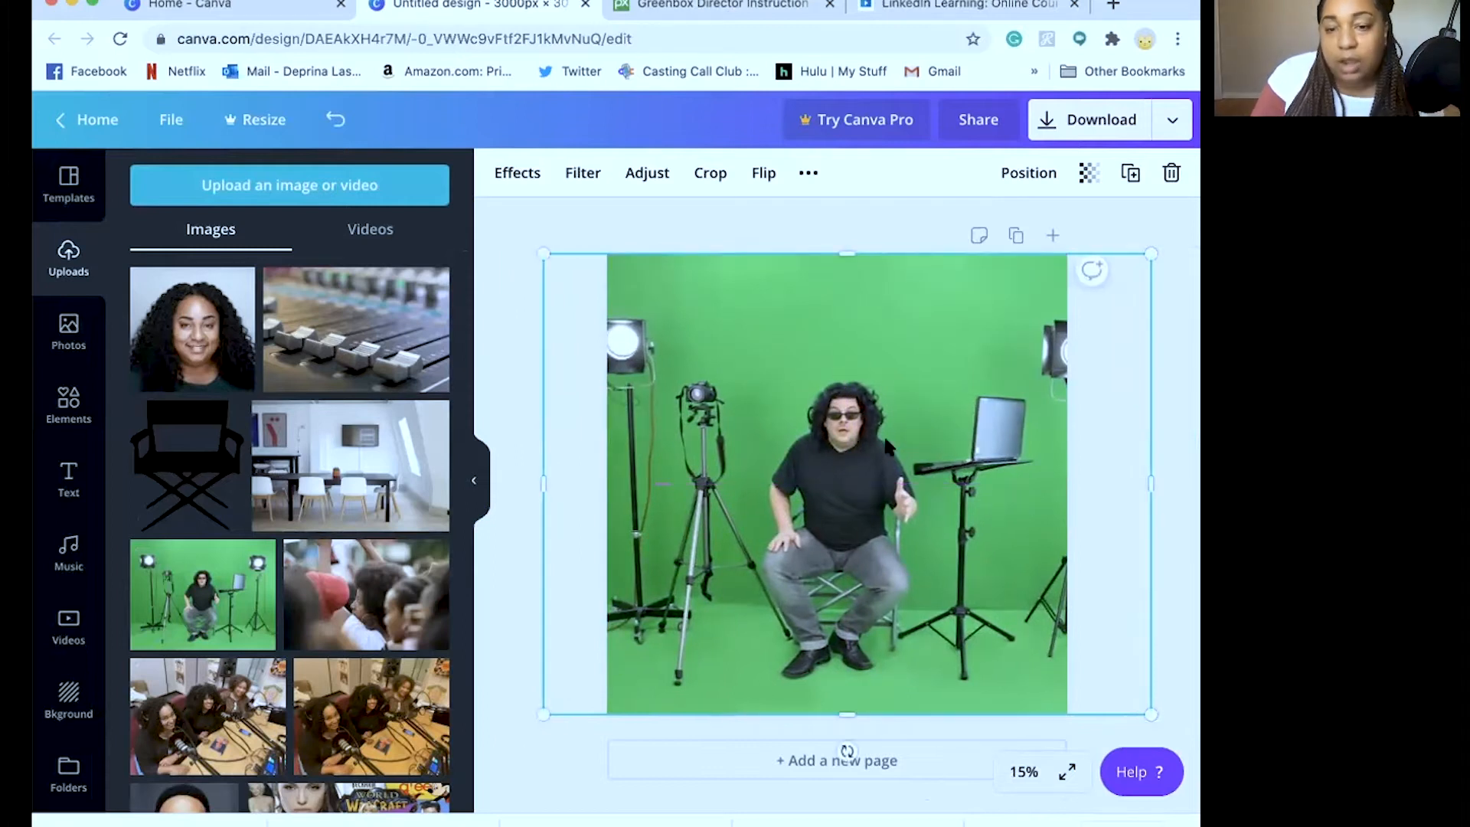
click(513, 251)
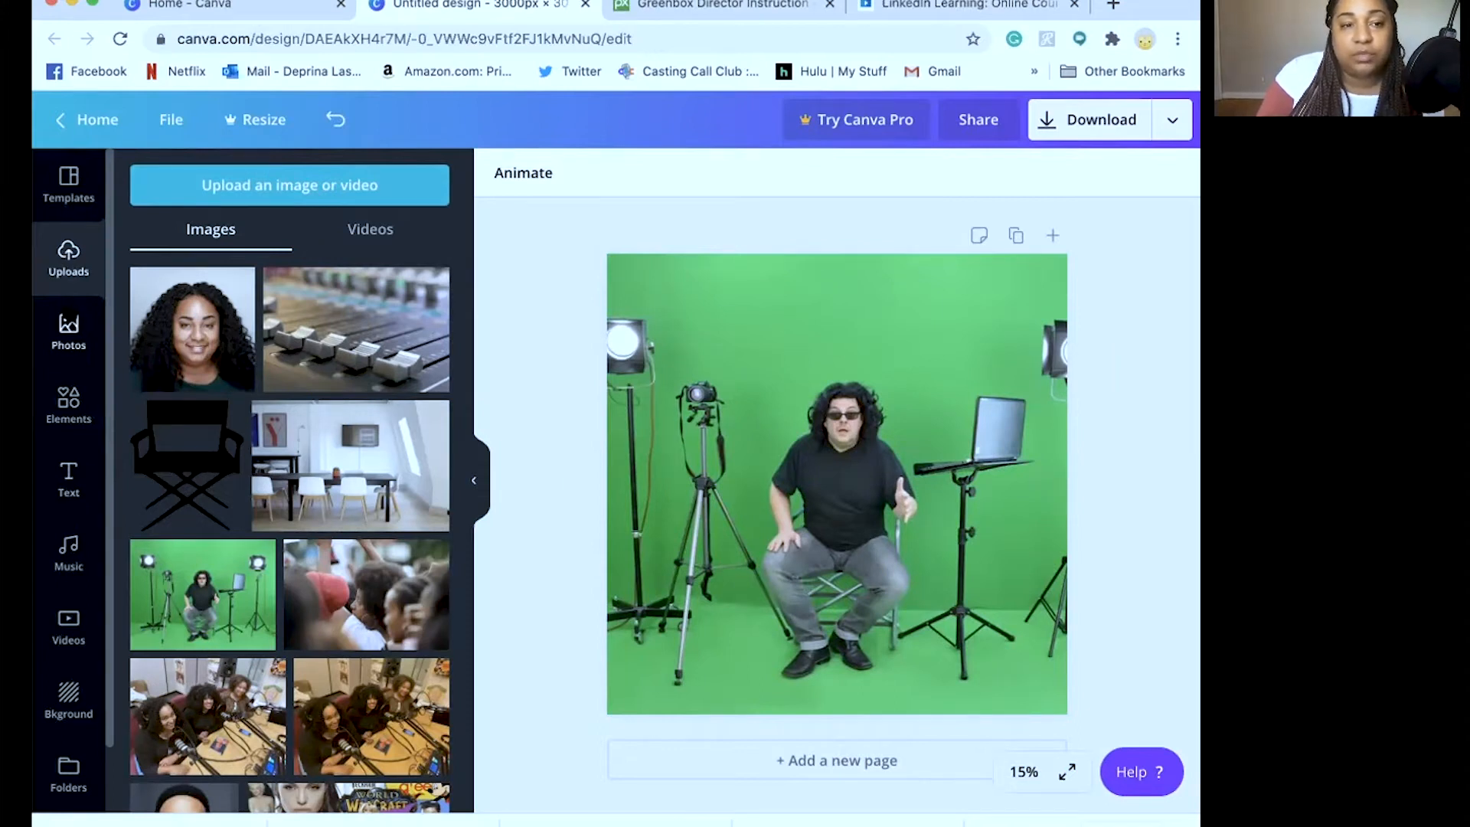
Browse the Photos, Elements, Text, Music, Videos, Background and Uploads panels
click(68, 331)
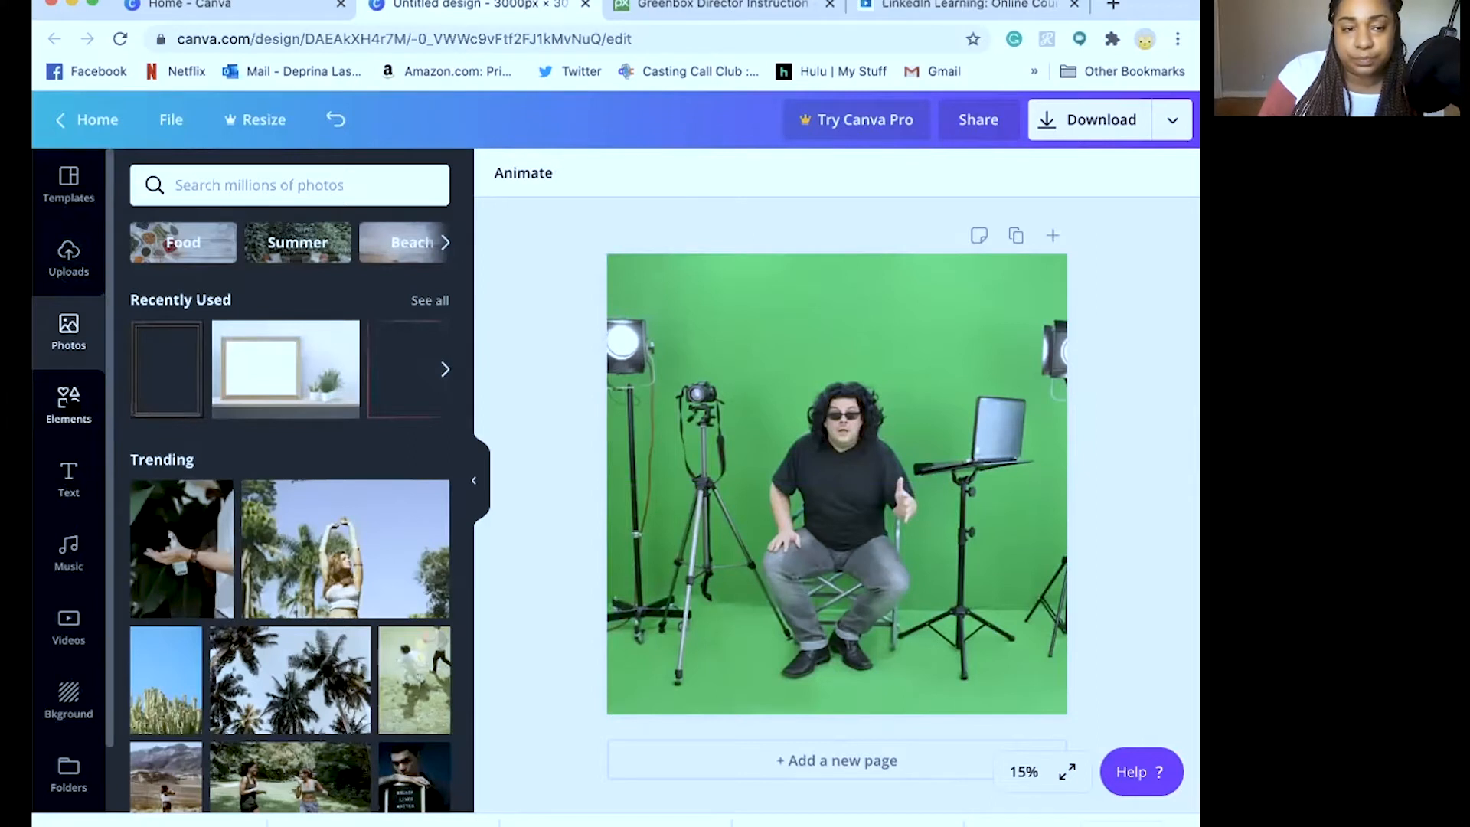
click(68, 403)
click(68, 478)
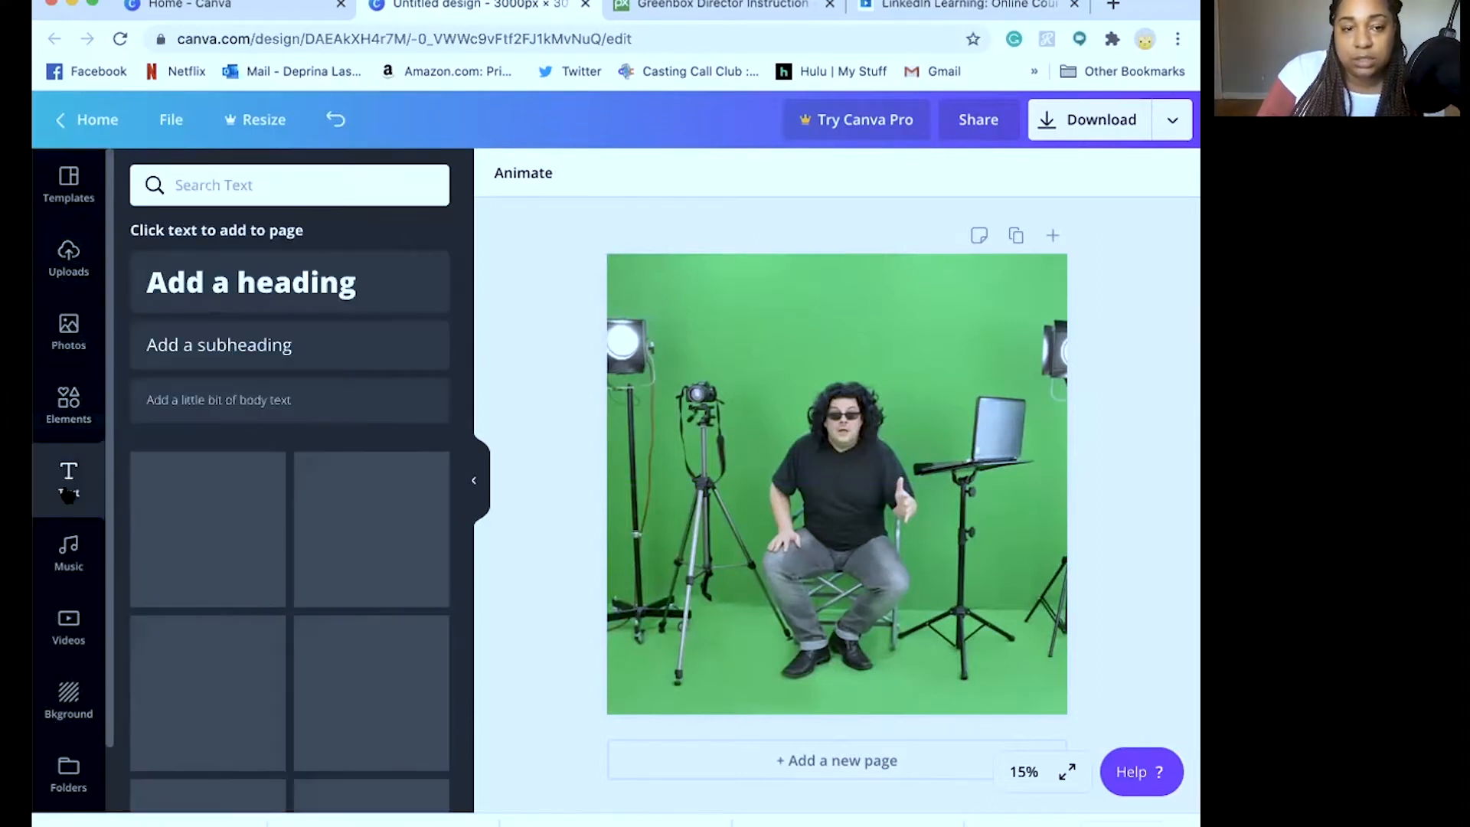
click(69, 551)
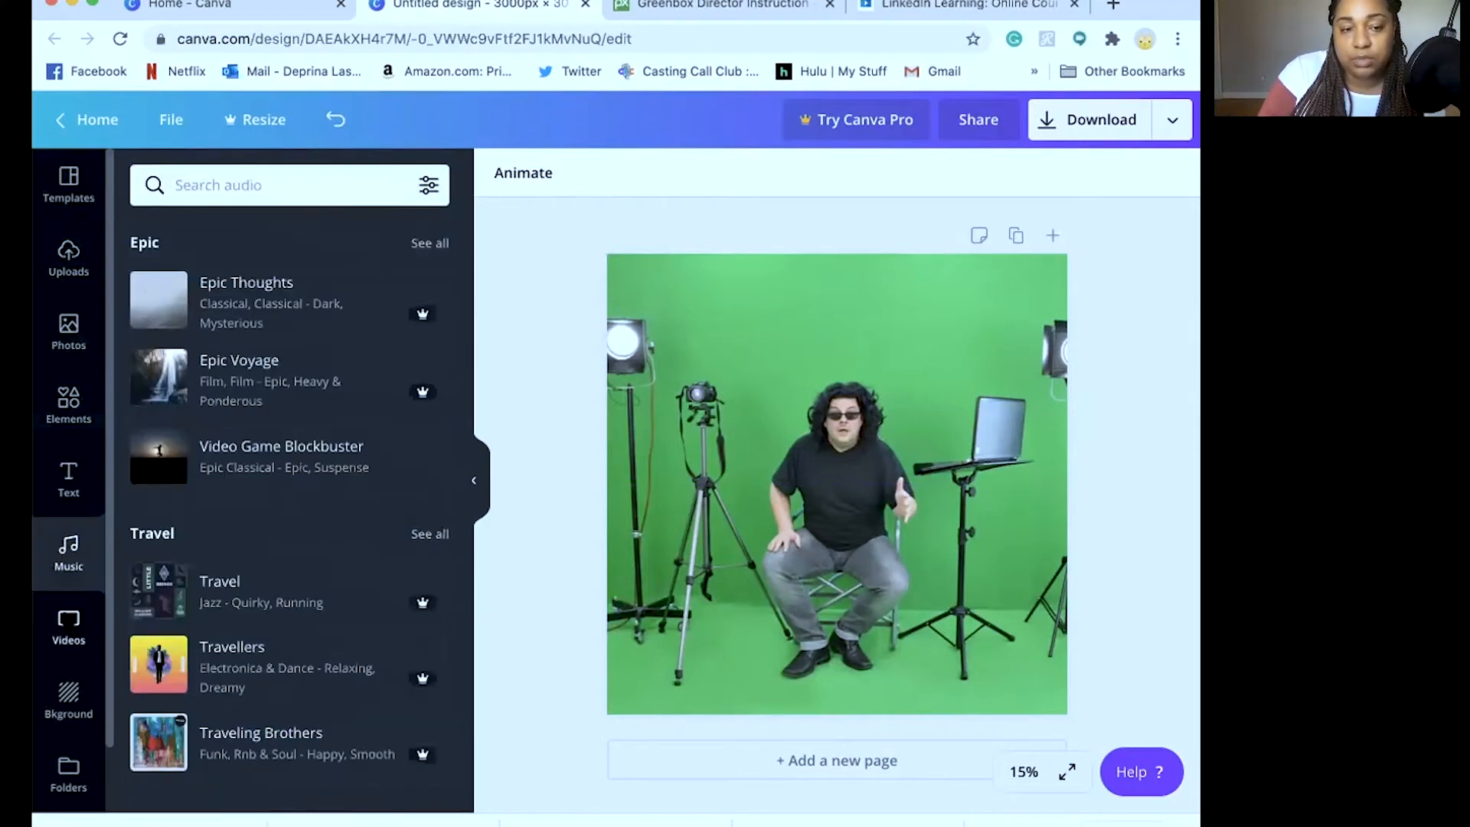
click(68, 626)
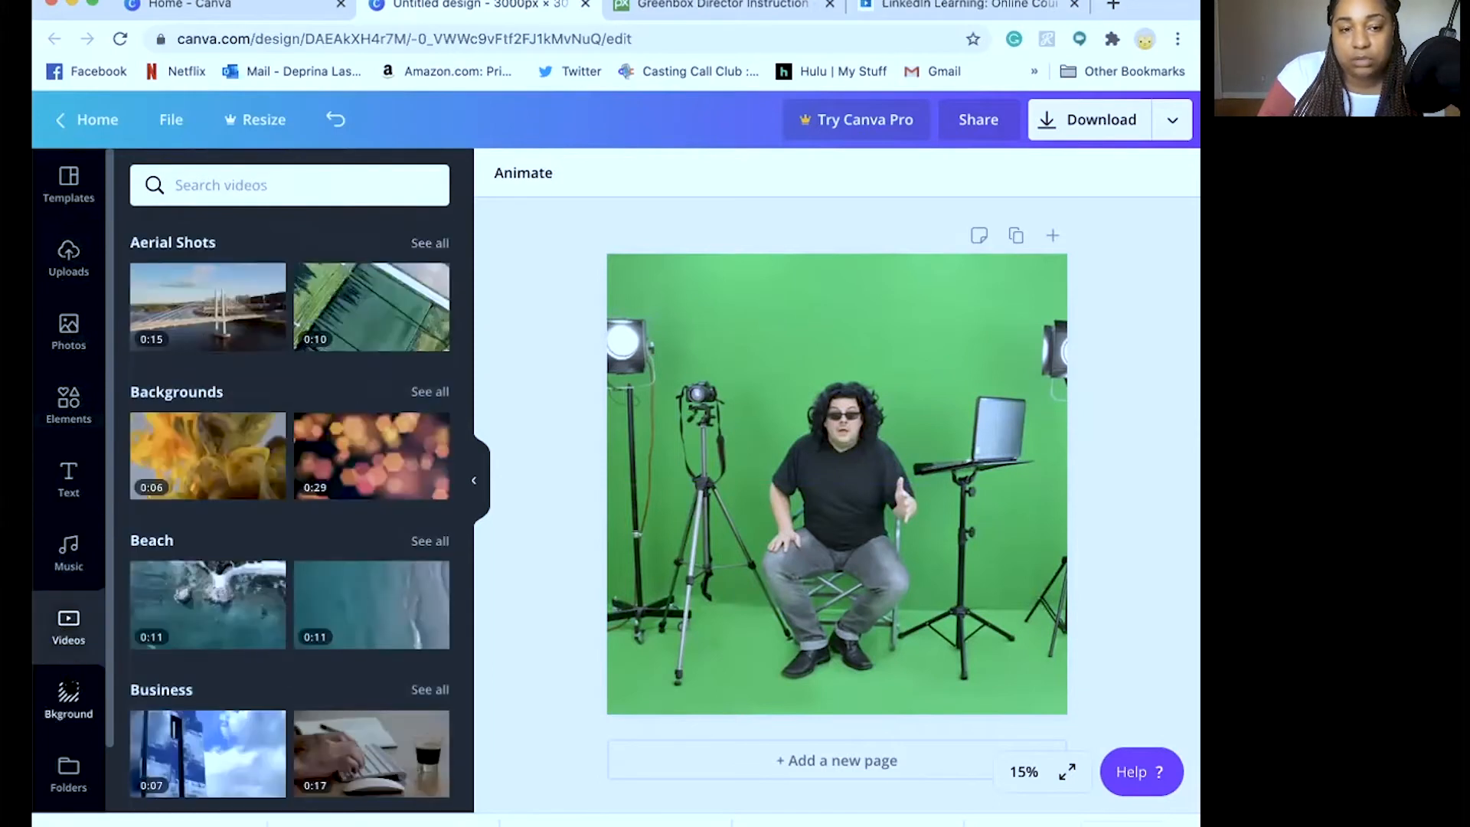
click(68, 699)
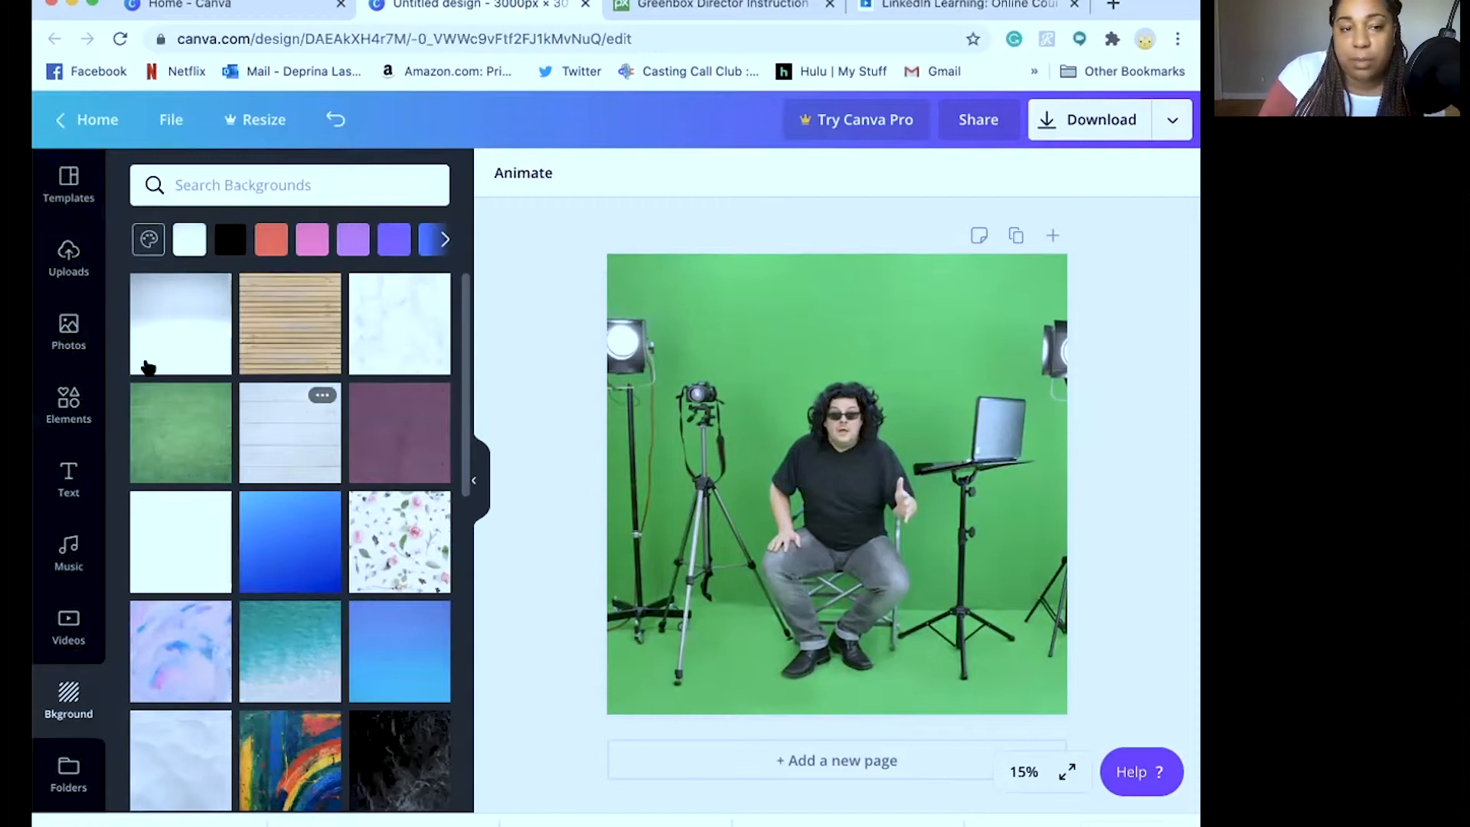
click(65, 329)
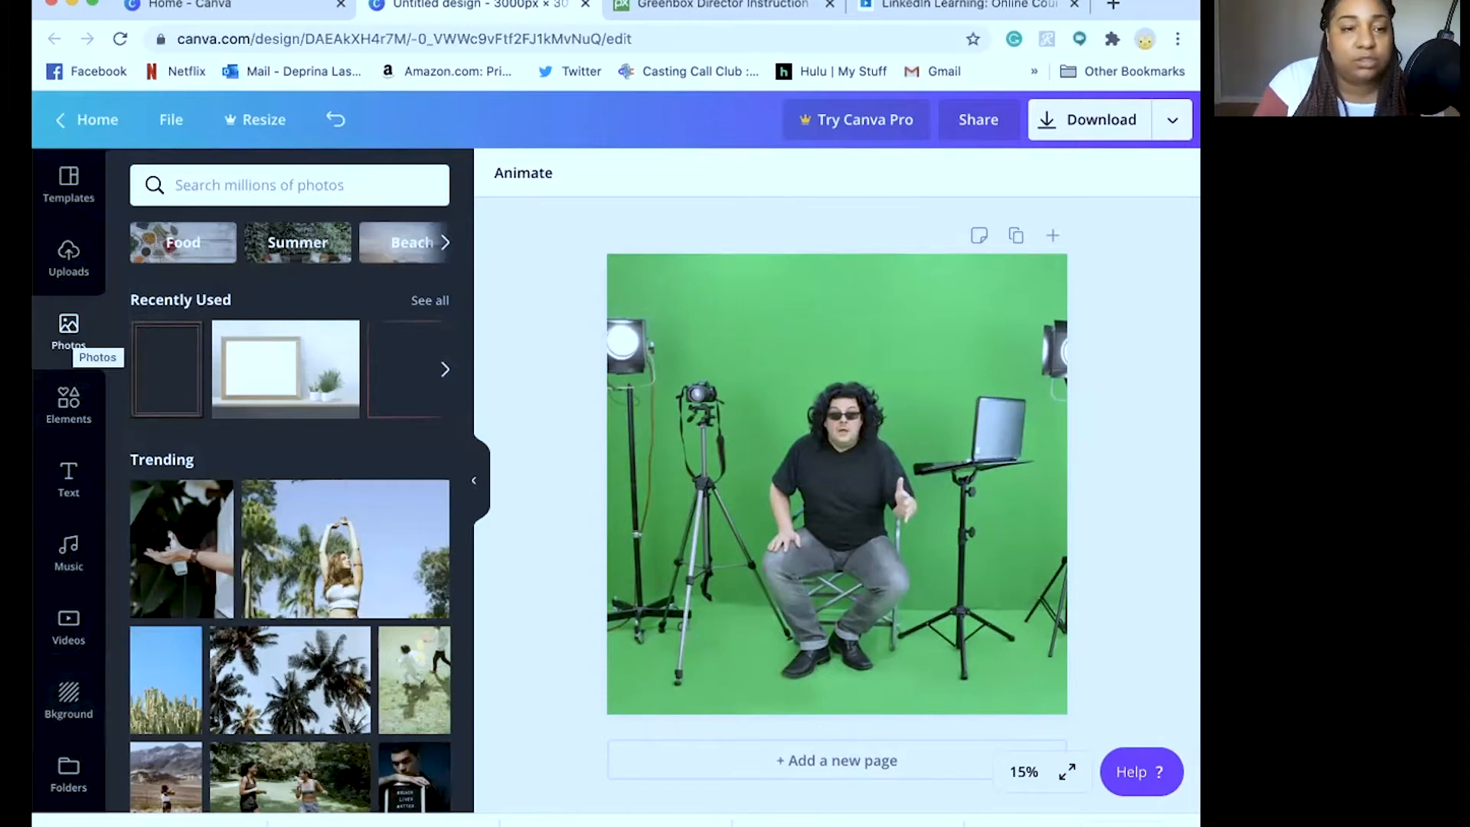
click(69, 285)
Open Elements and scroll through the recently used phone frame, monitor and brush shapes
click(69, 404)
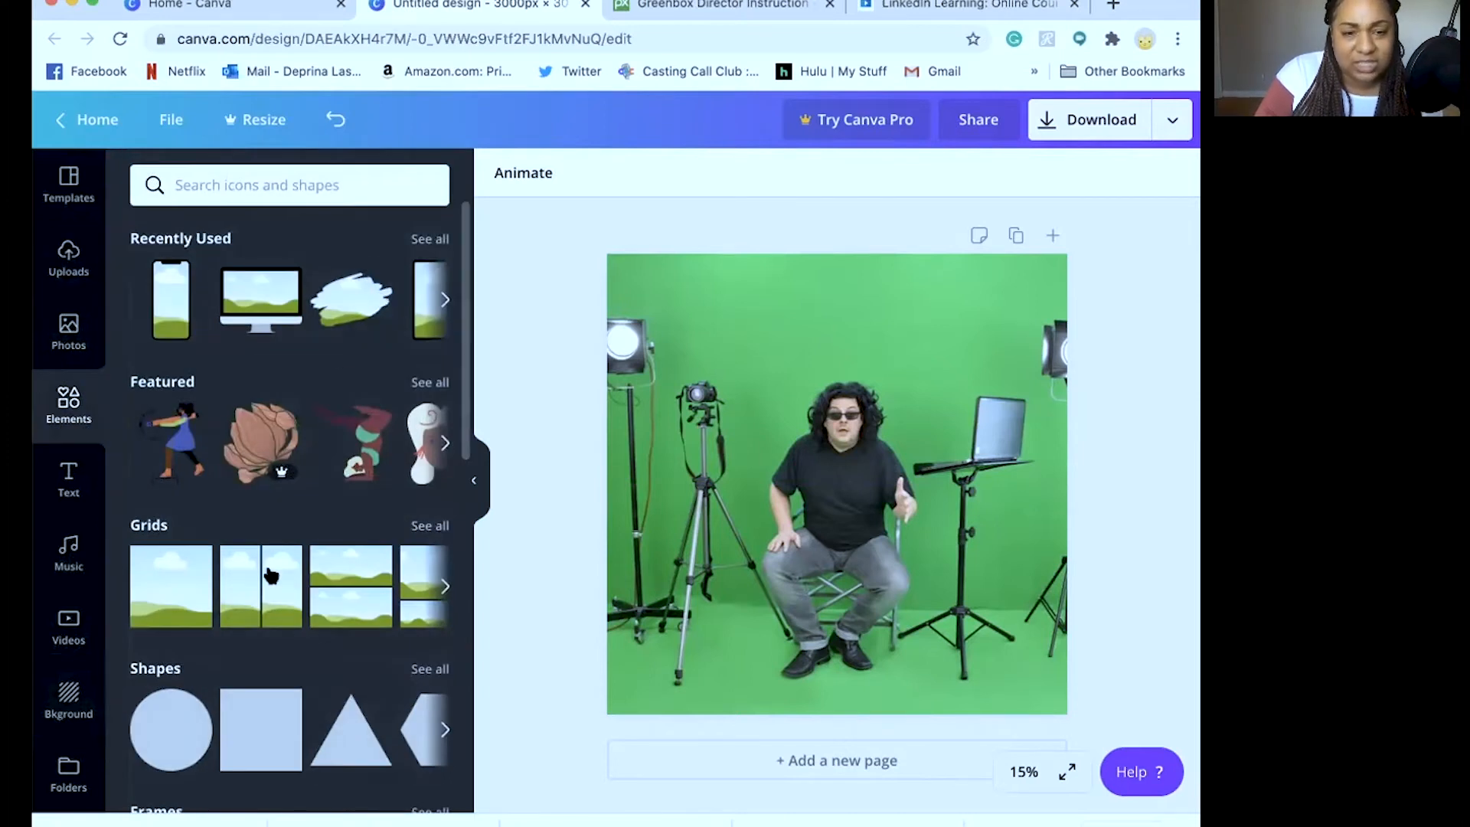
scroll(299, 588, right, 5)
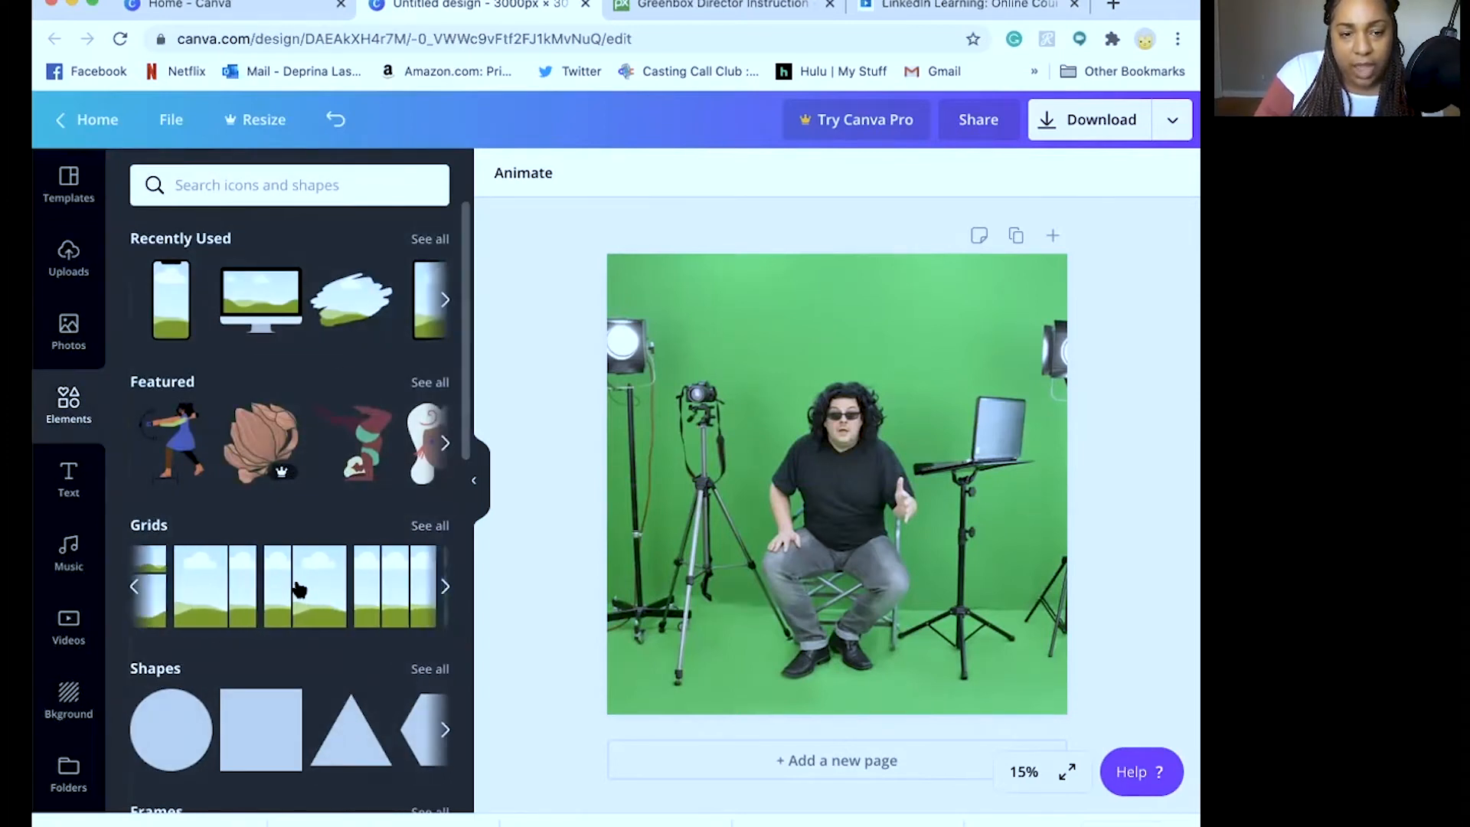
scroll(298, 588, right, 8)
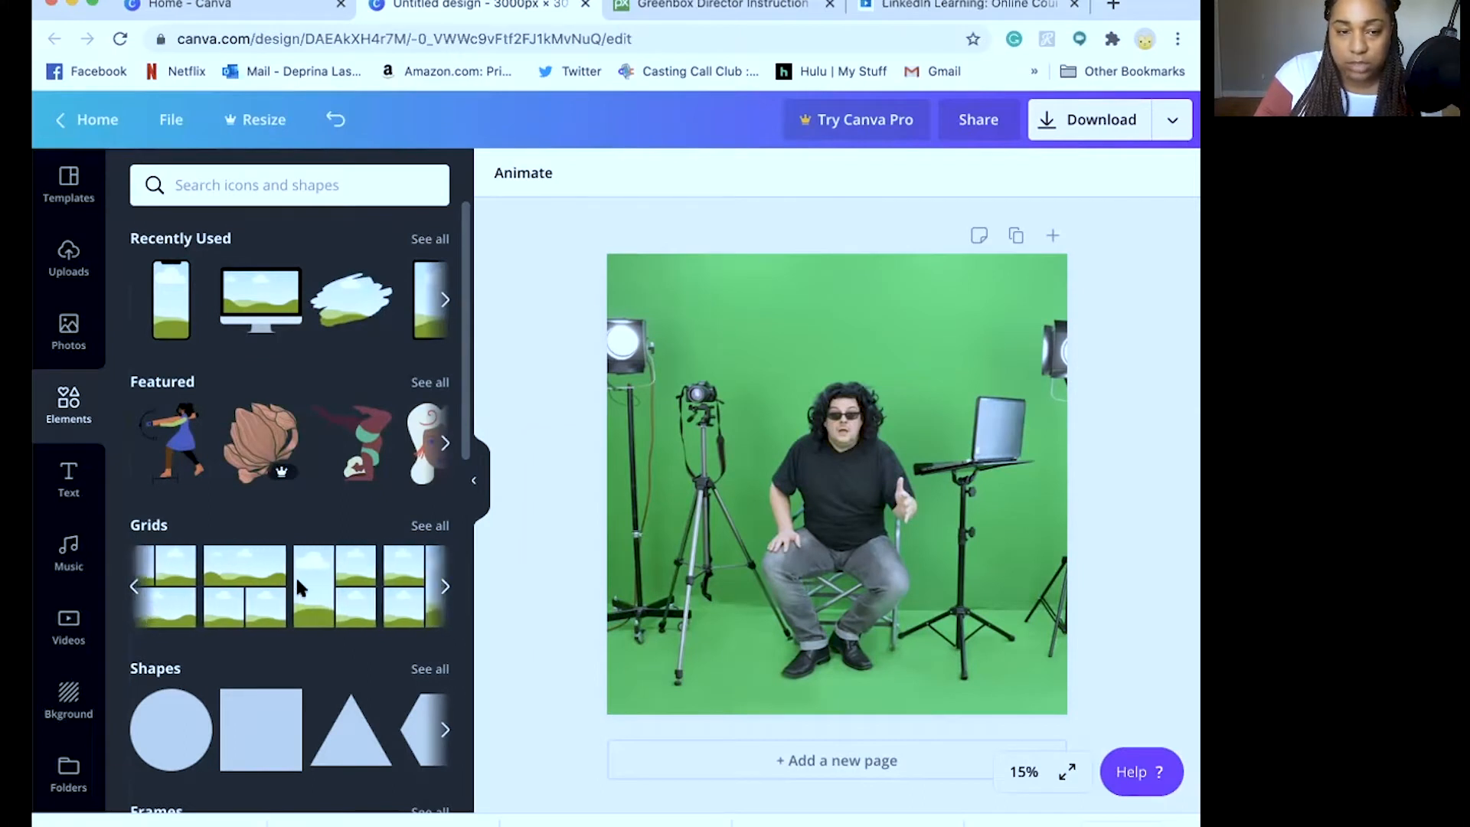
scroll(367, 292, right, 5)
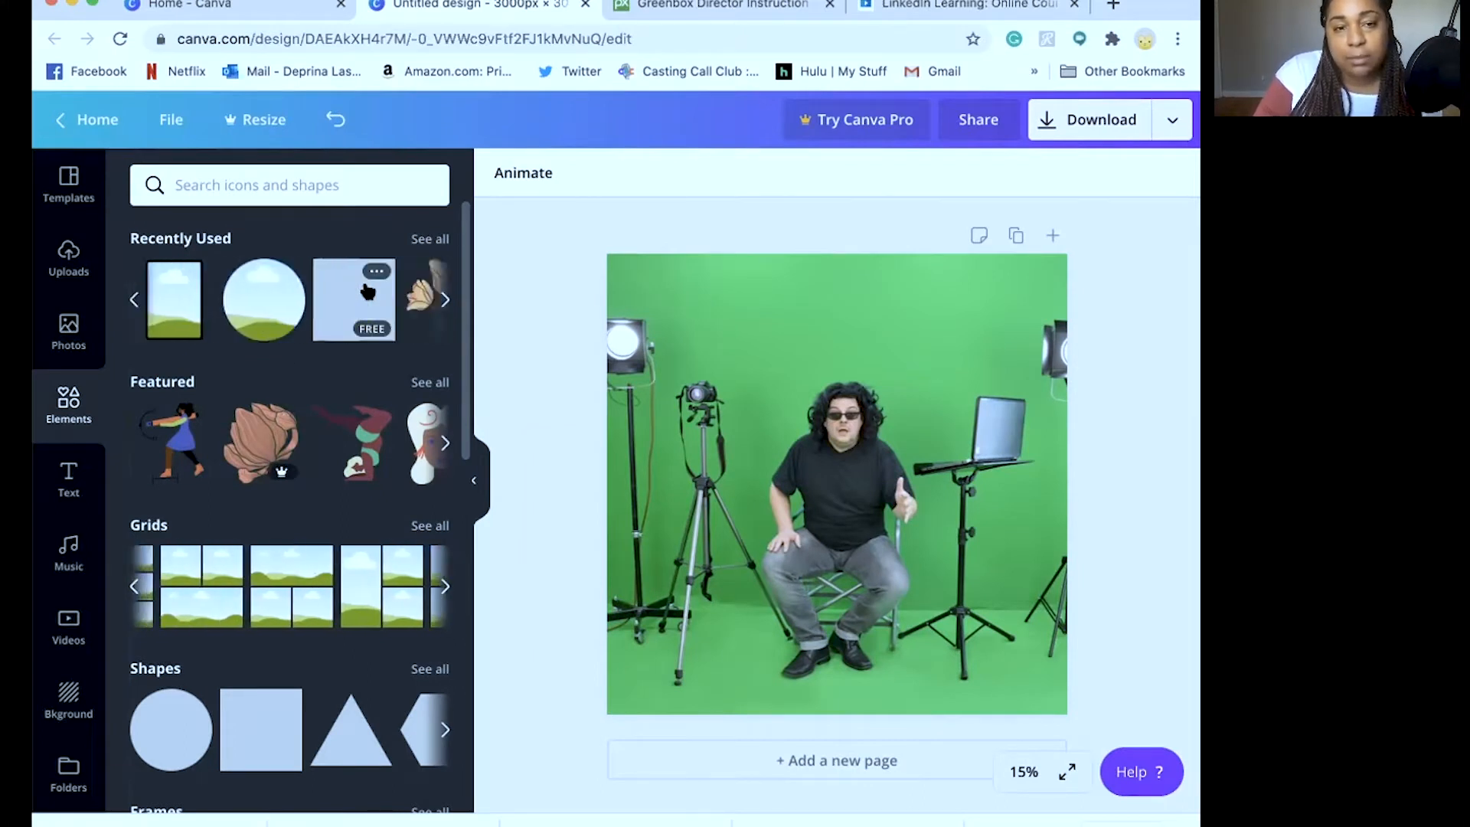
scroll(367, 292, left, 5)
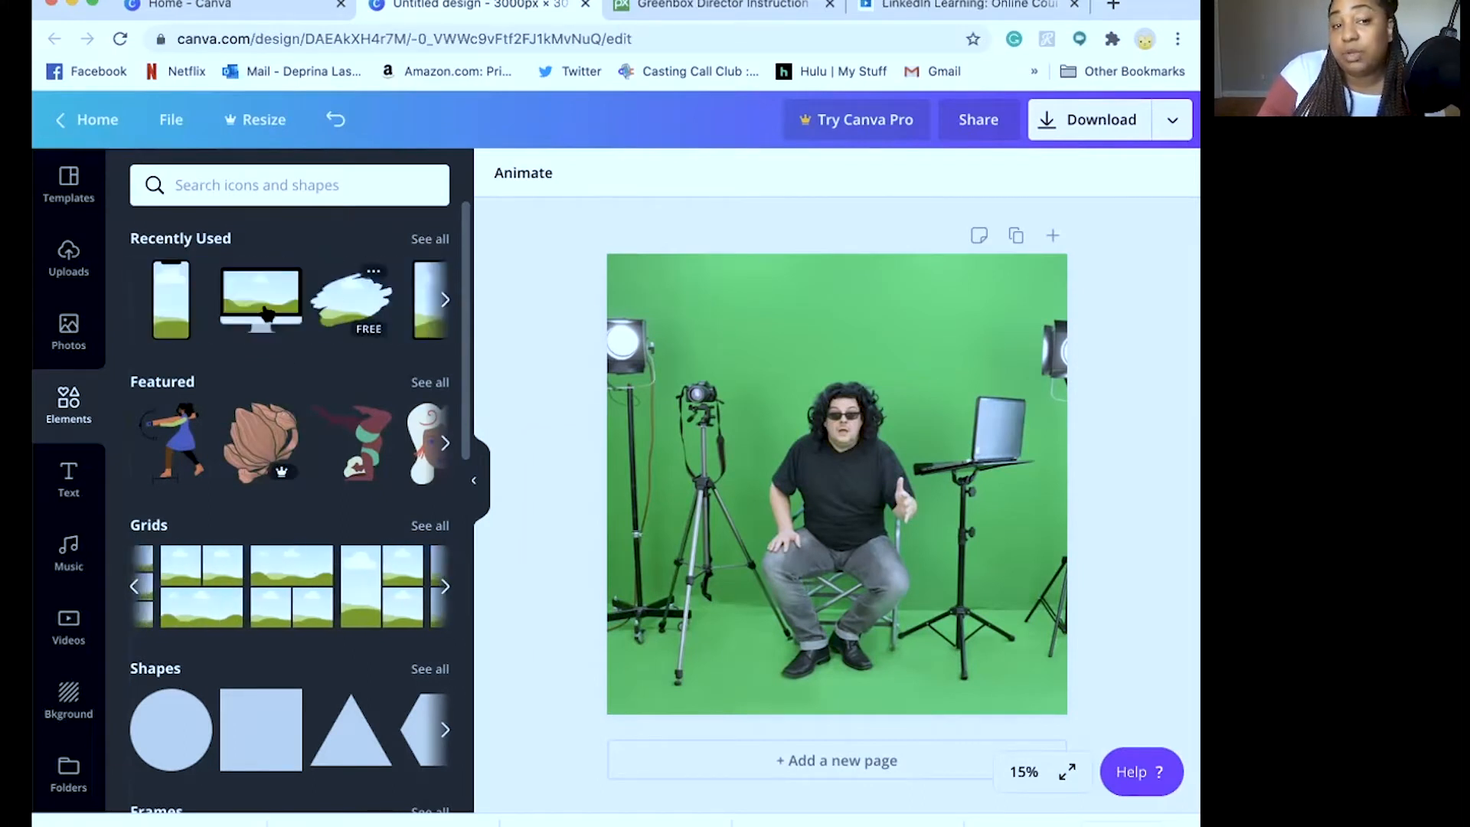
scroll(265, 310, right, 6)
scroll(396, 297, left, 6)
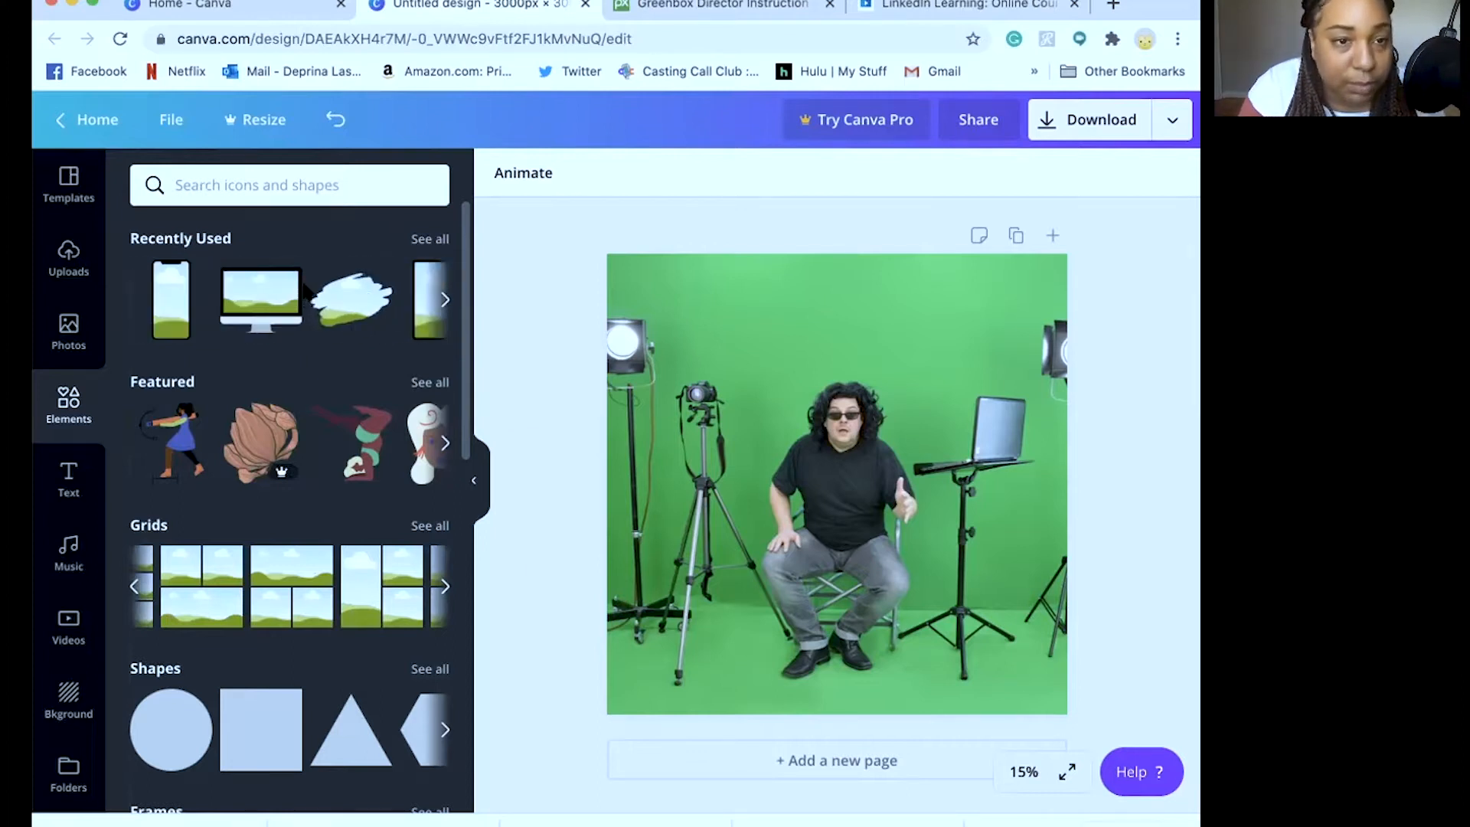
Drag the phone frame onto the photo, enlarge it and centre it on the page
drag(176, 294, 826, 410)
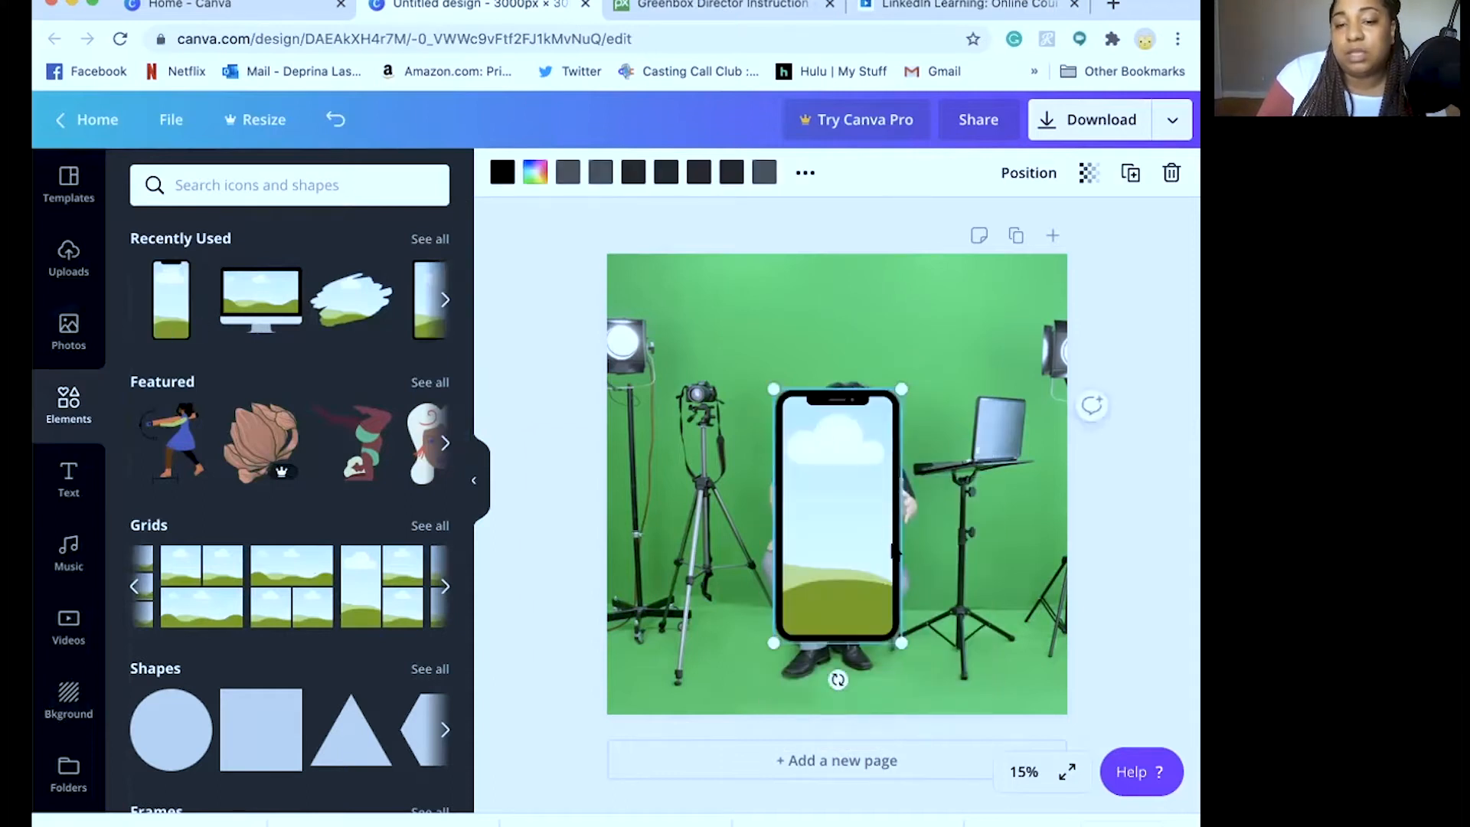
drag(894, 640, 915, 689)
drag(856, 549, 851, 536)
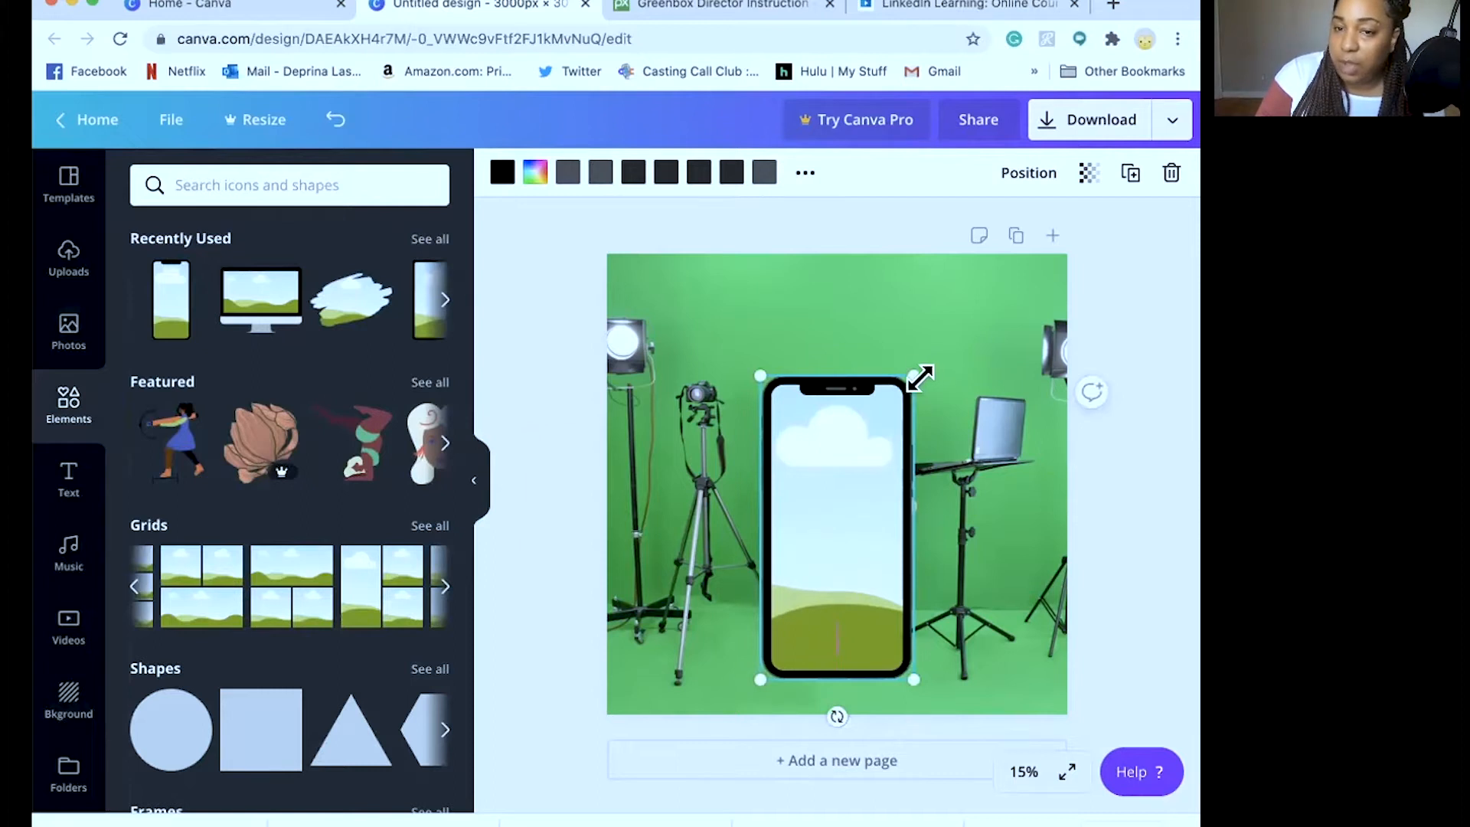
drag(912, 373, 919, 367)
drag(845, 432, 845, 441)
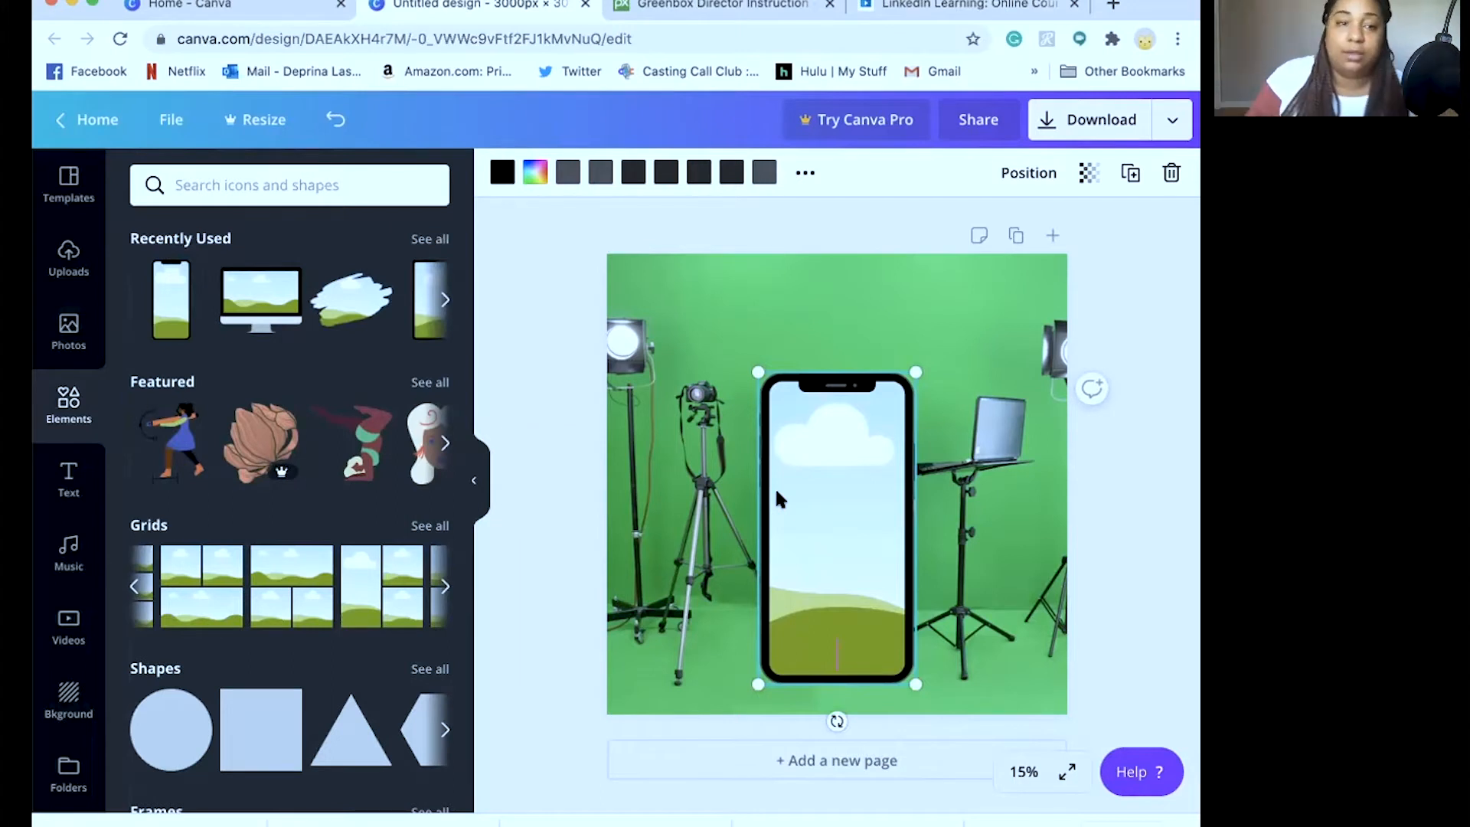
Try several uploaded portraits, including the maroon sweater photo, in the phone frame, undoing each one
click(68, 255)
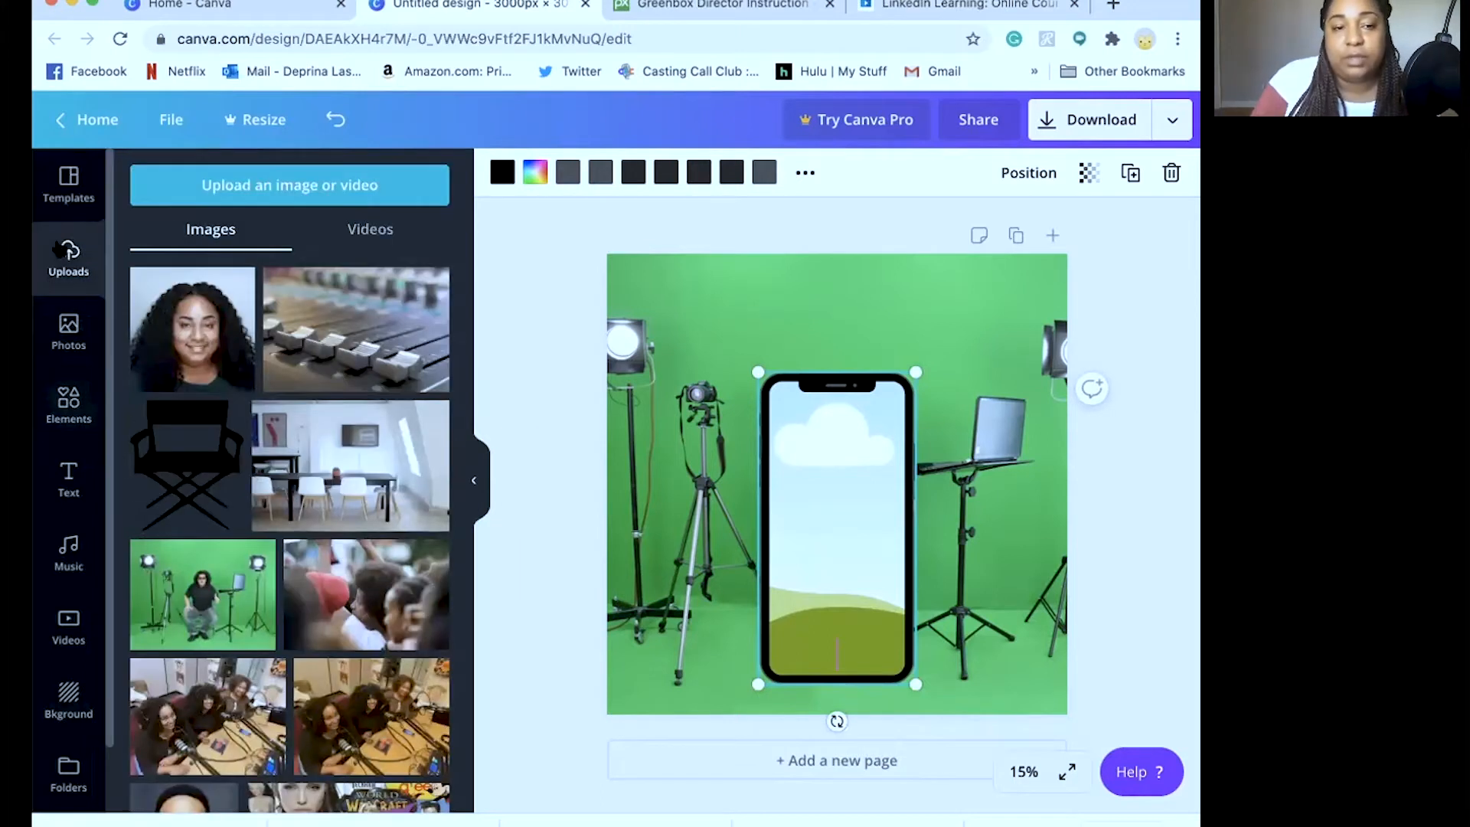
drag(180, 306, 780, 496)
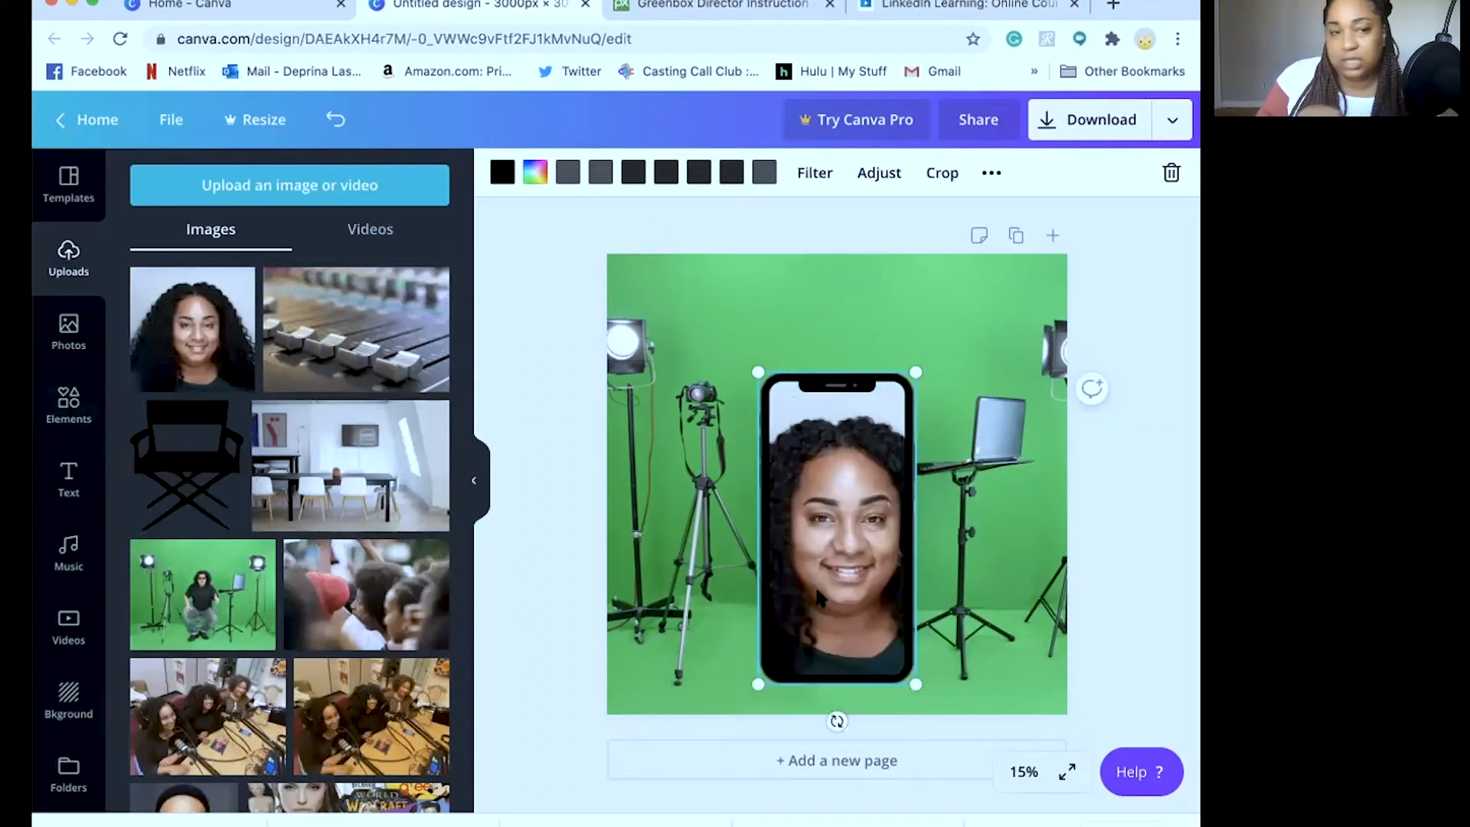
scroll(298, 544, down, 10)
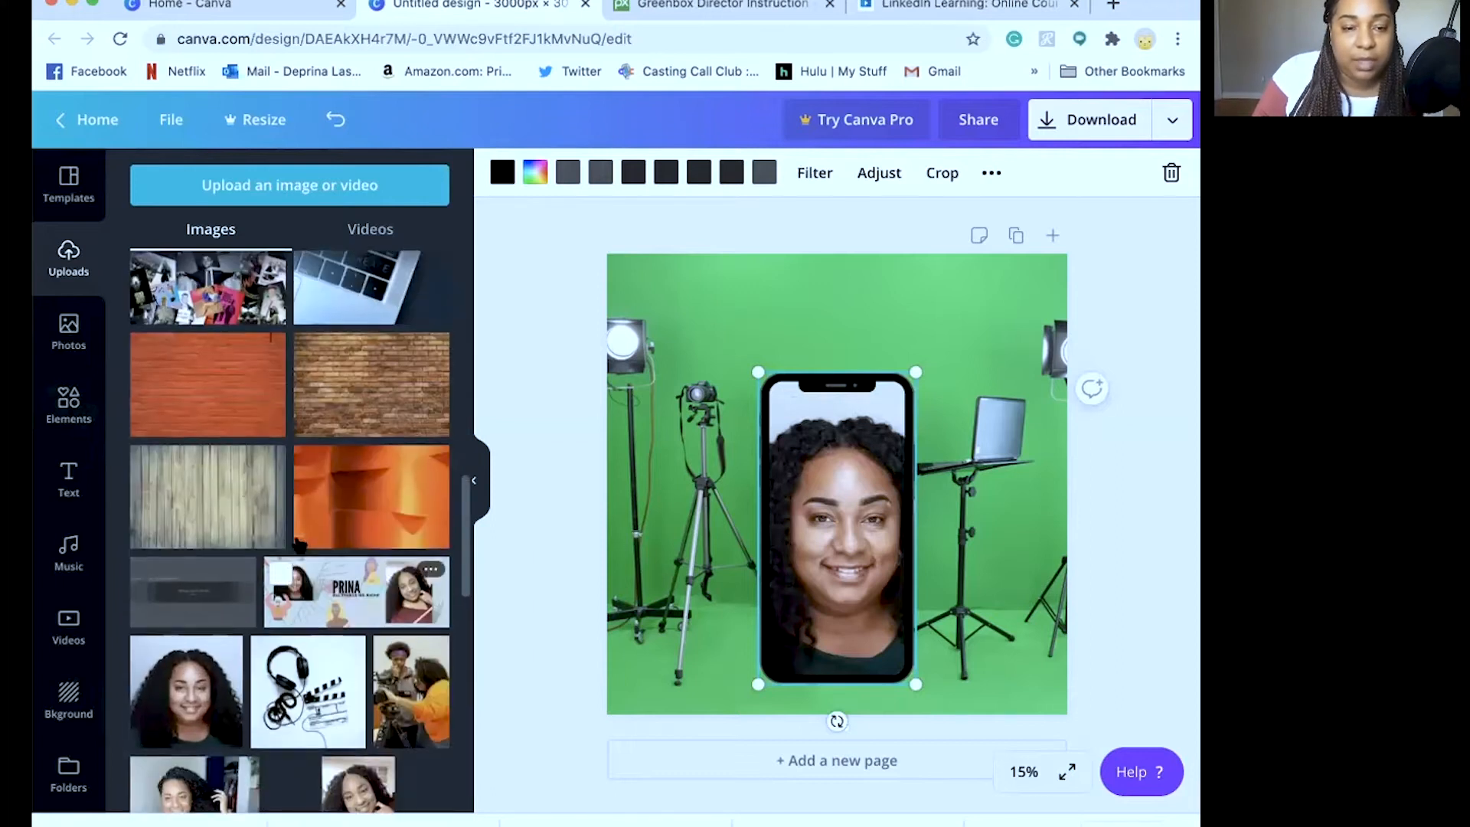
scroll(298, 543, down, 3)
drag(348, 574, 819, 528)
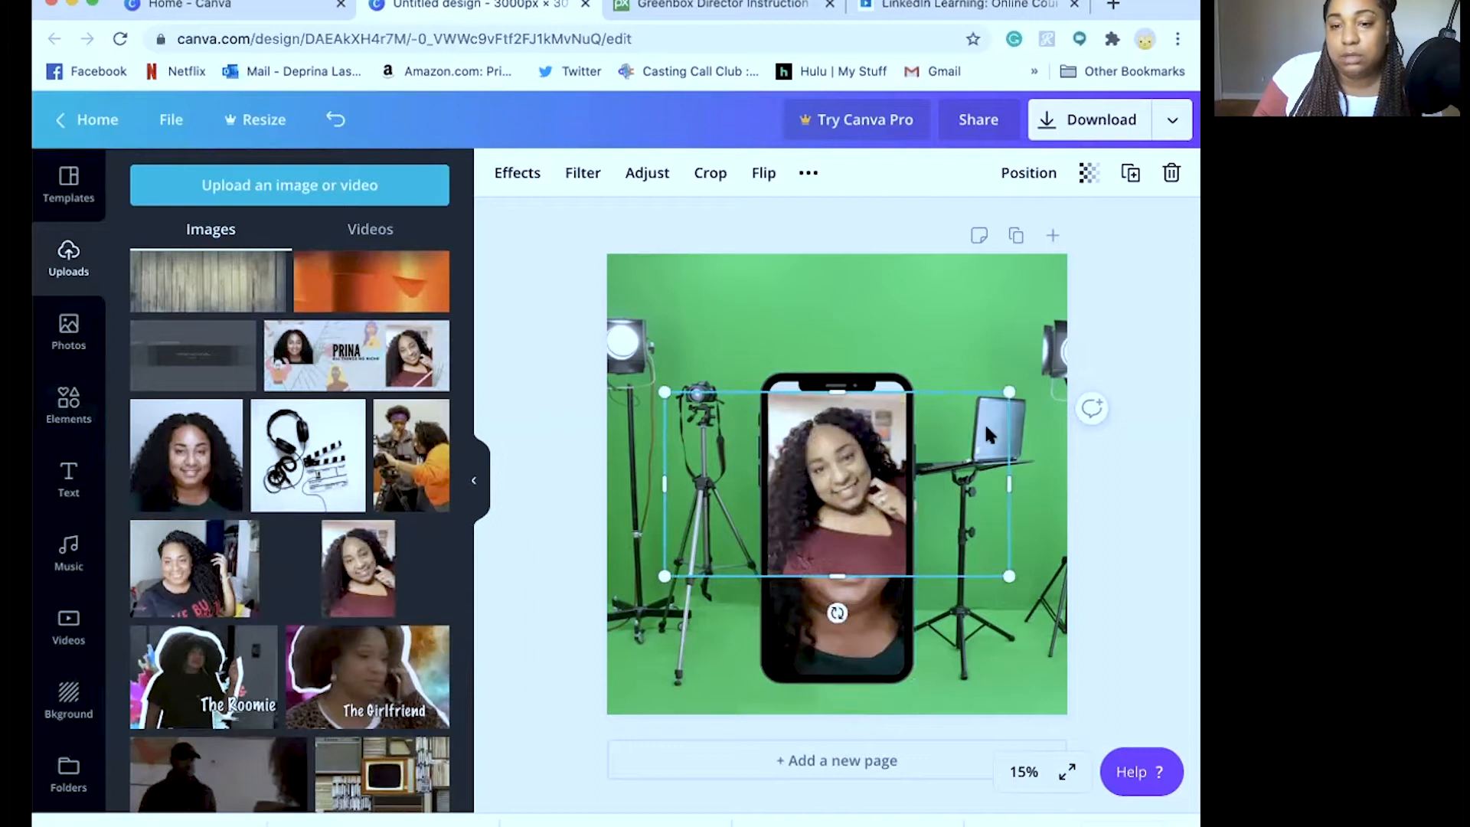
key(ctrl+z)
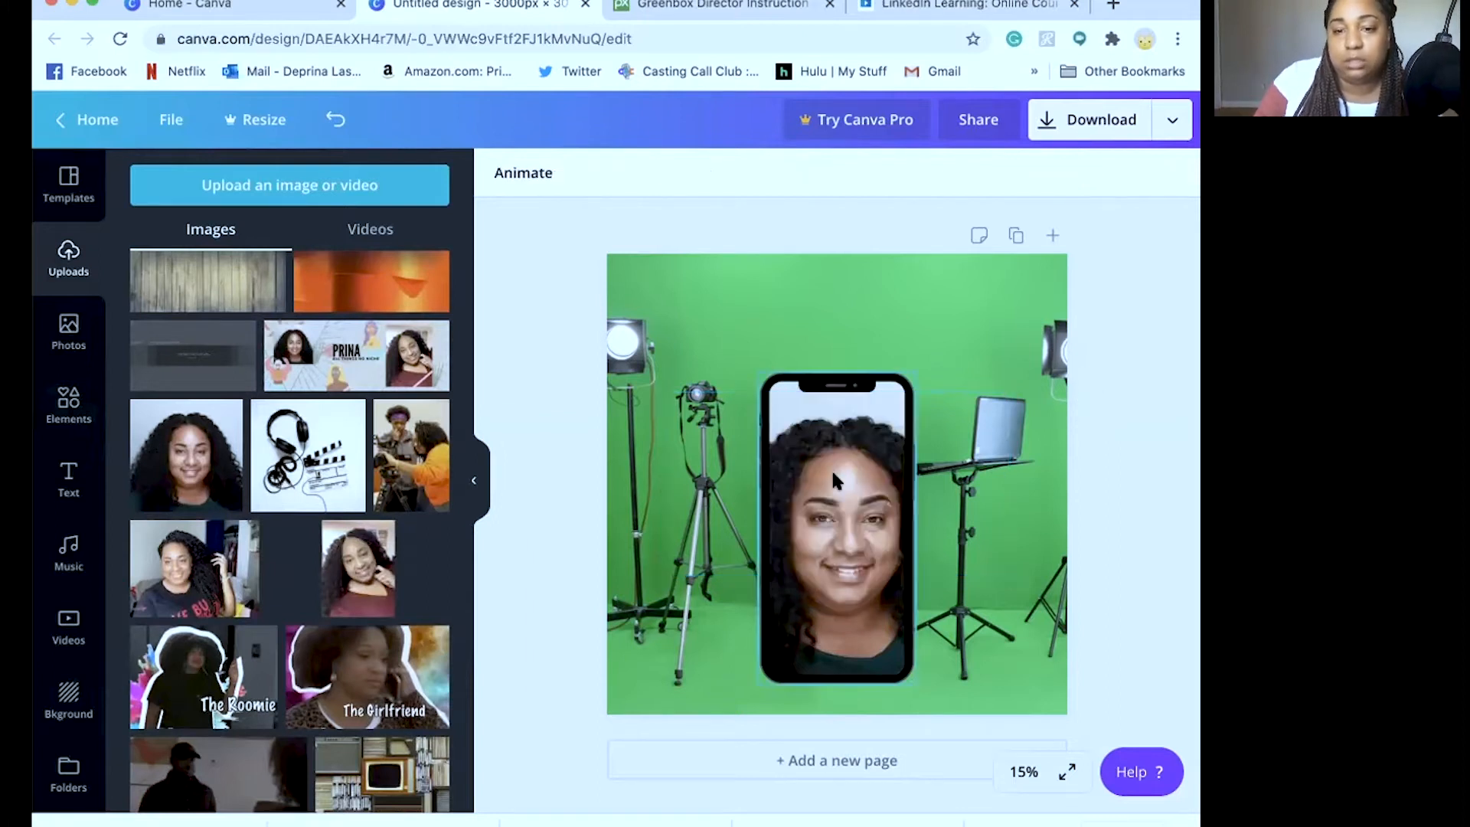
click(832, 473)
key(ctrl+z)
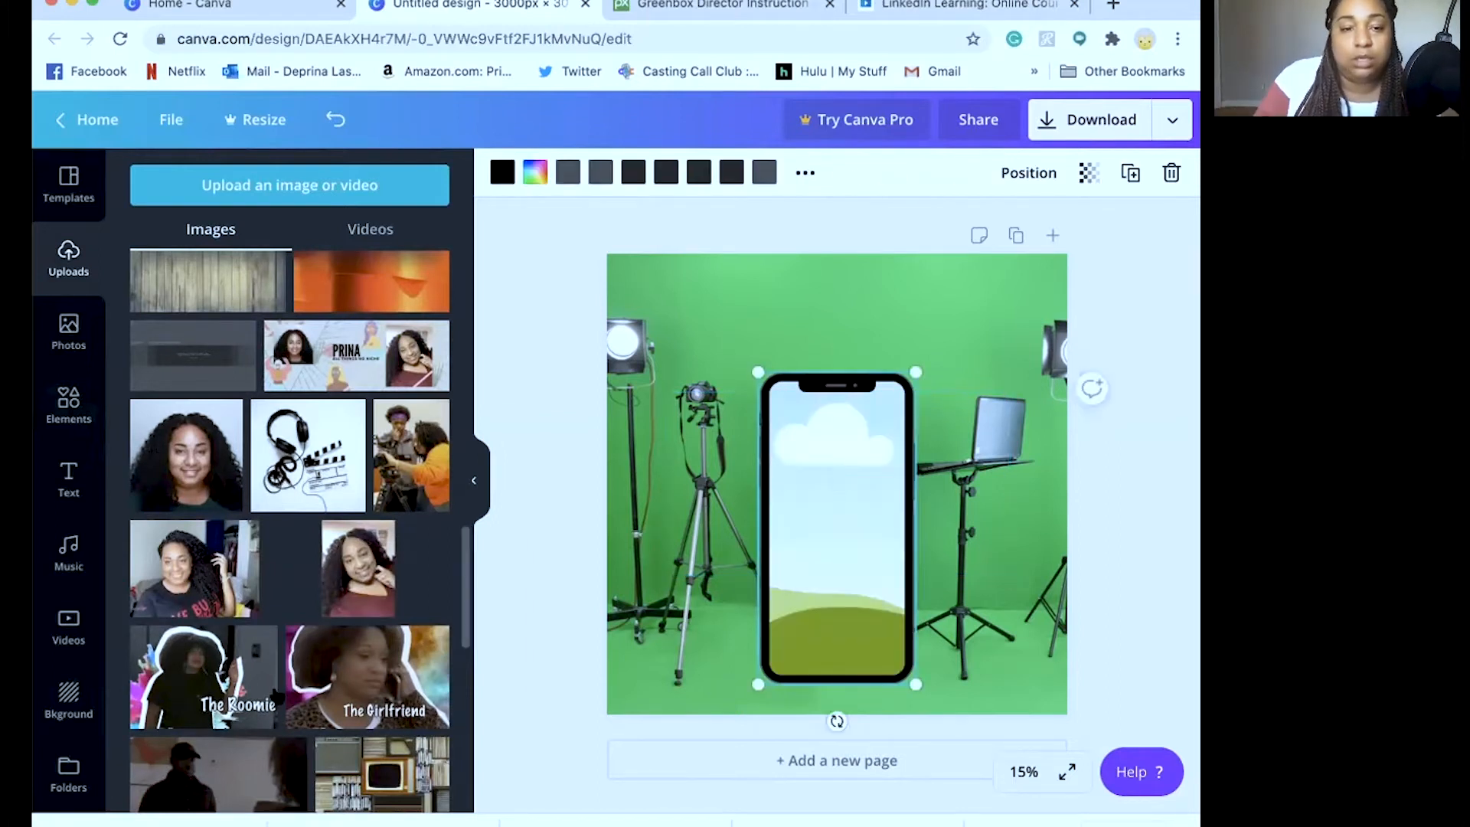
drag(359, 568, 836, 528)
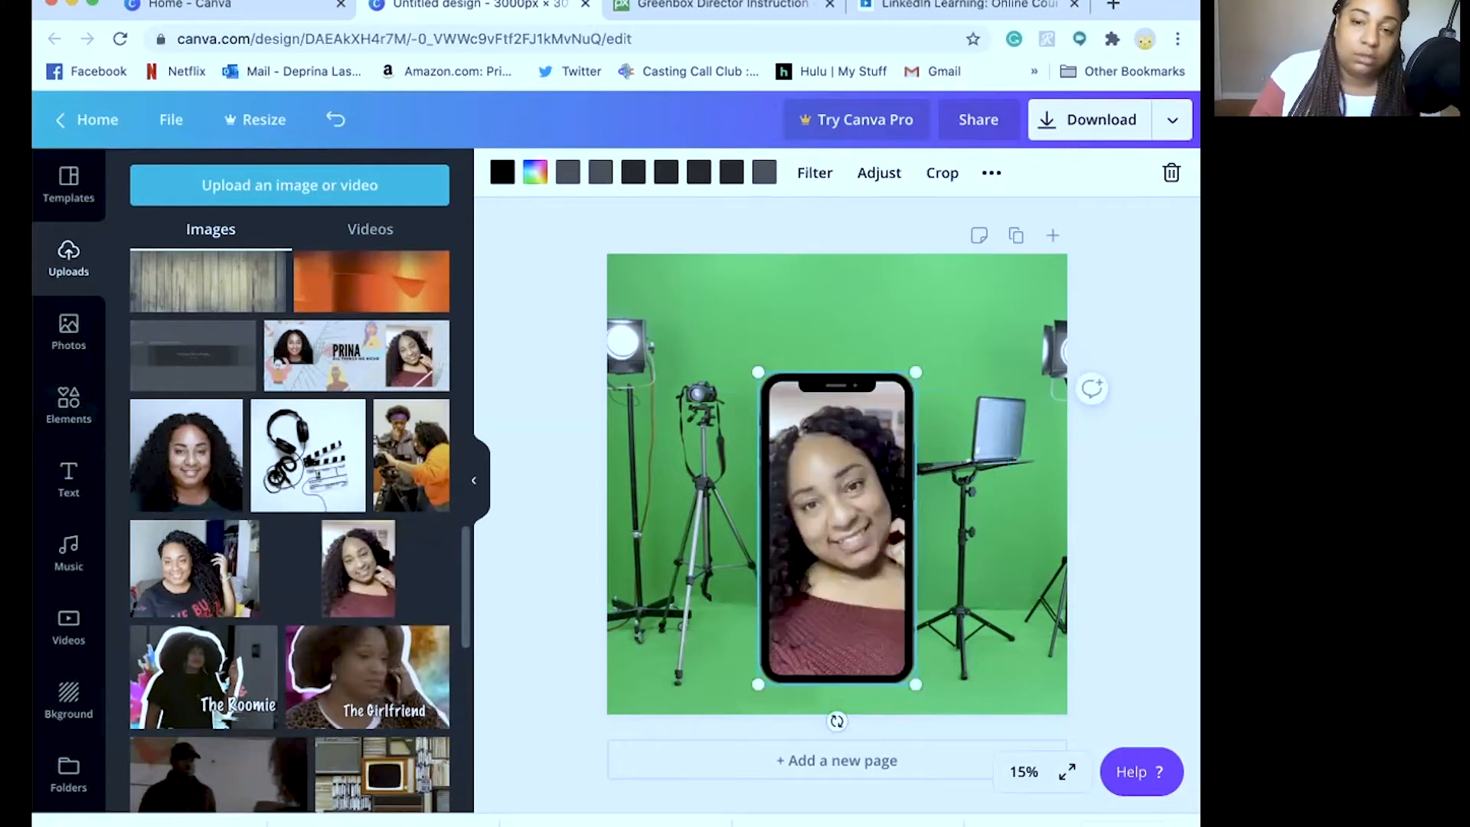
key(super+z)
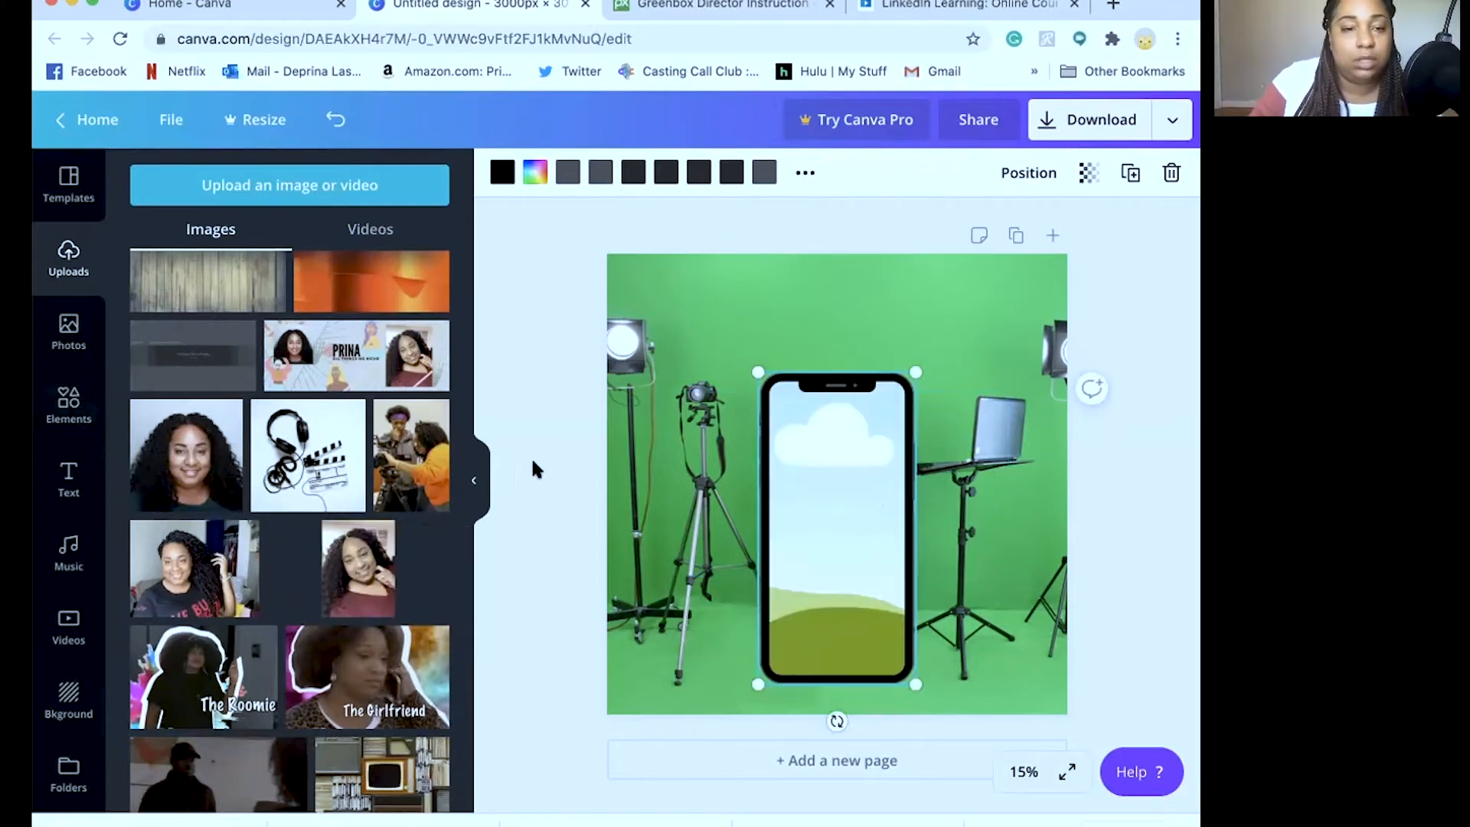
Fill the phone frame with the station photo of the man in the blue suit
scroll(265, 617, down, 15)
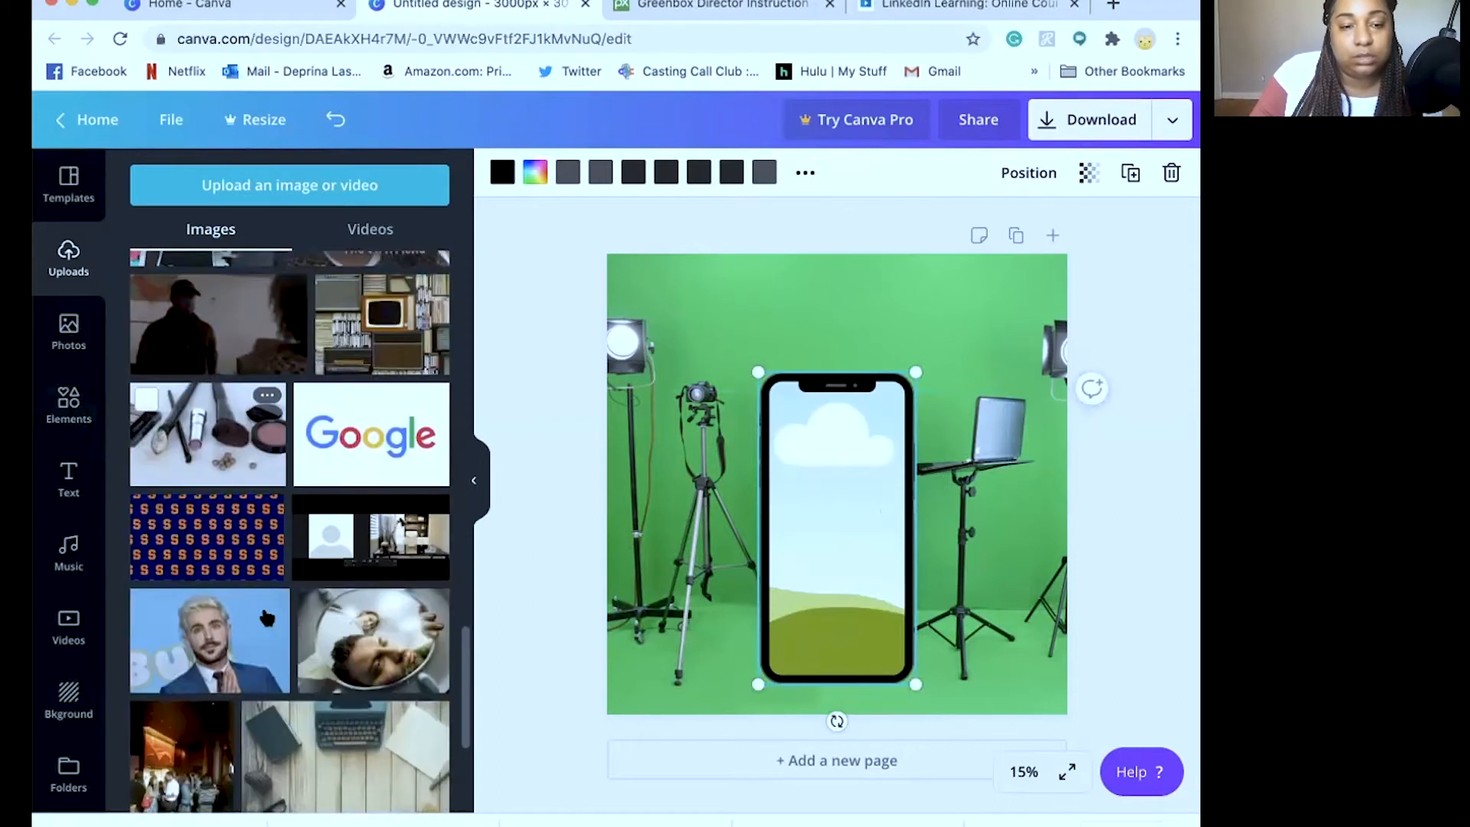
scroll(265, 617, down, 3)
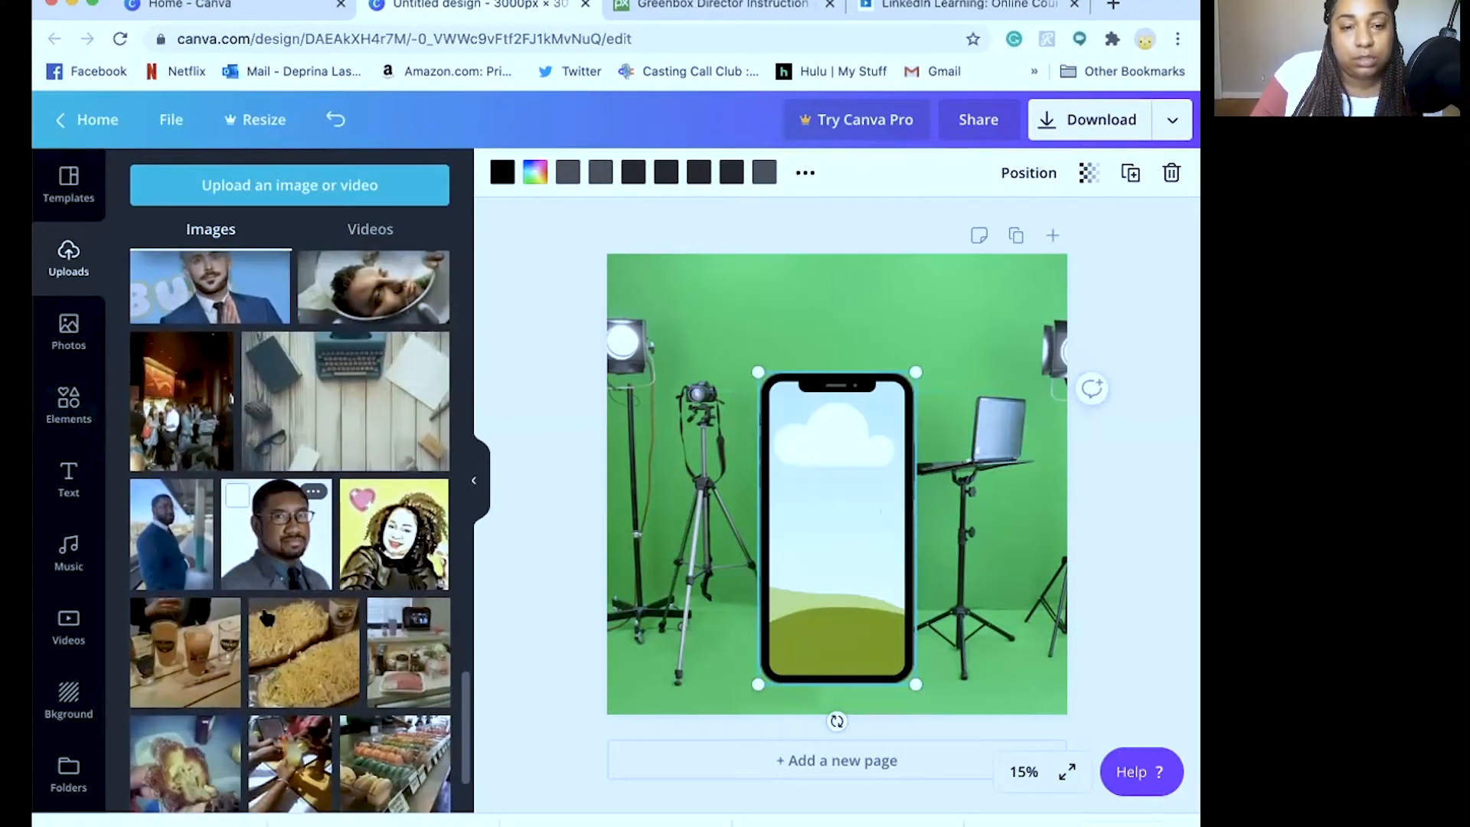
click(184, 539)
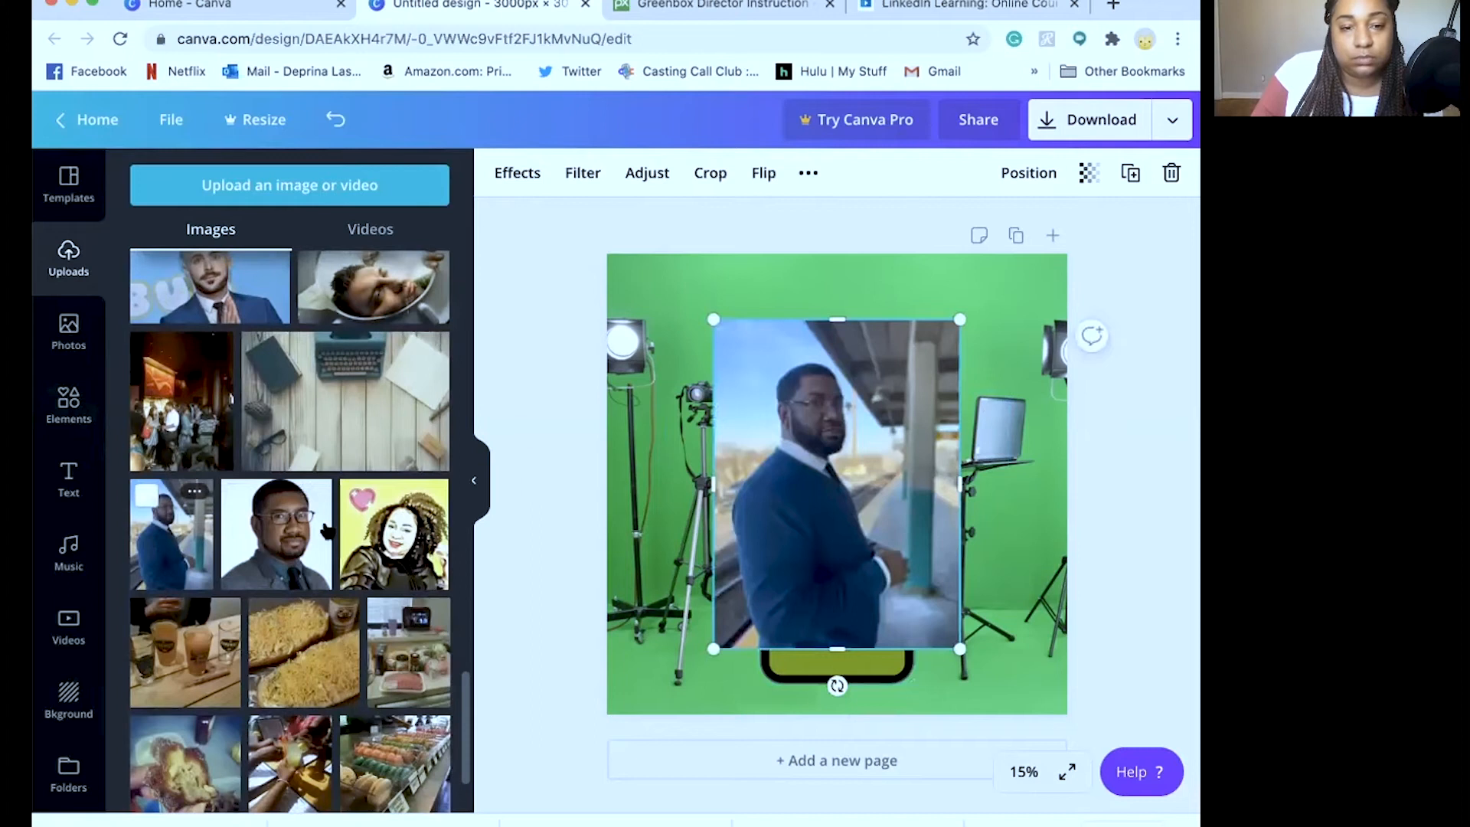
drag(175, 540, 44, 608)
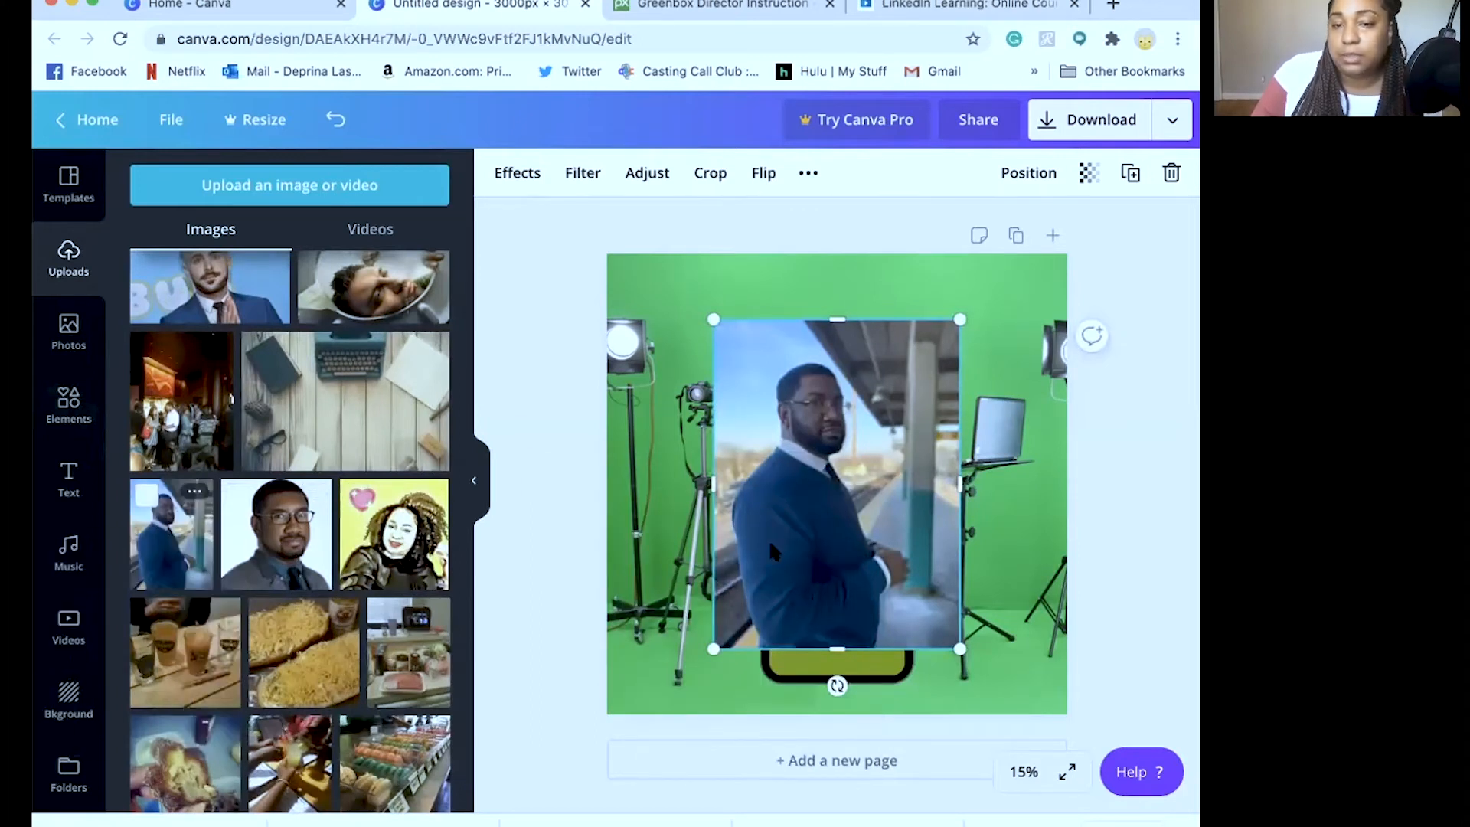
key(Delete)
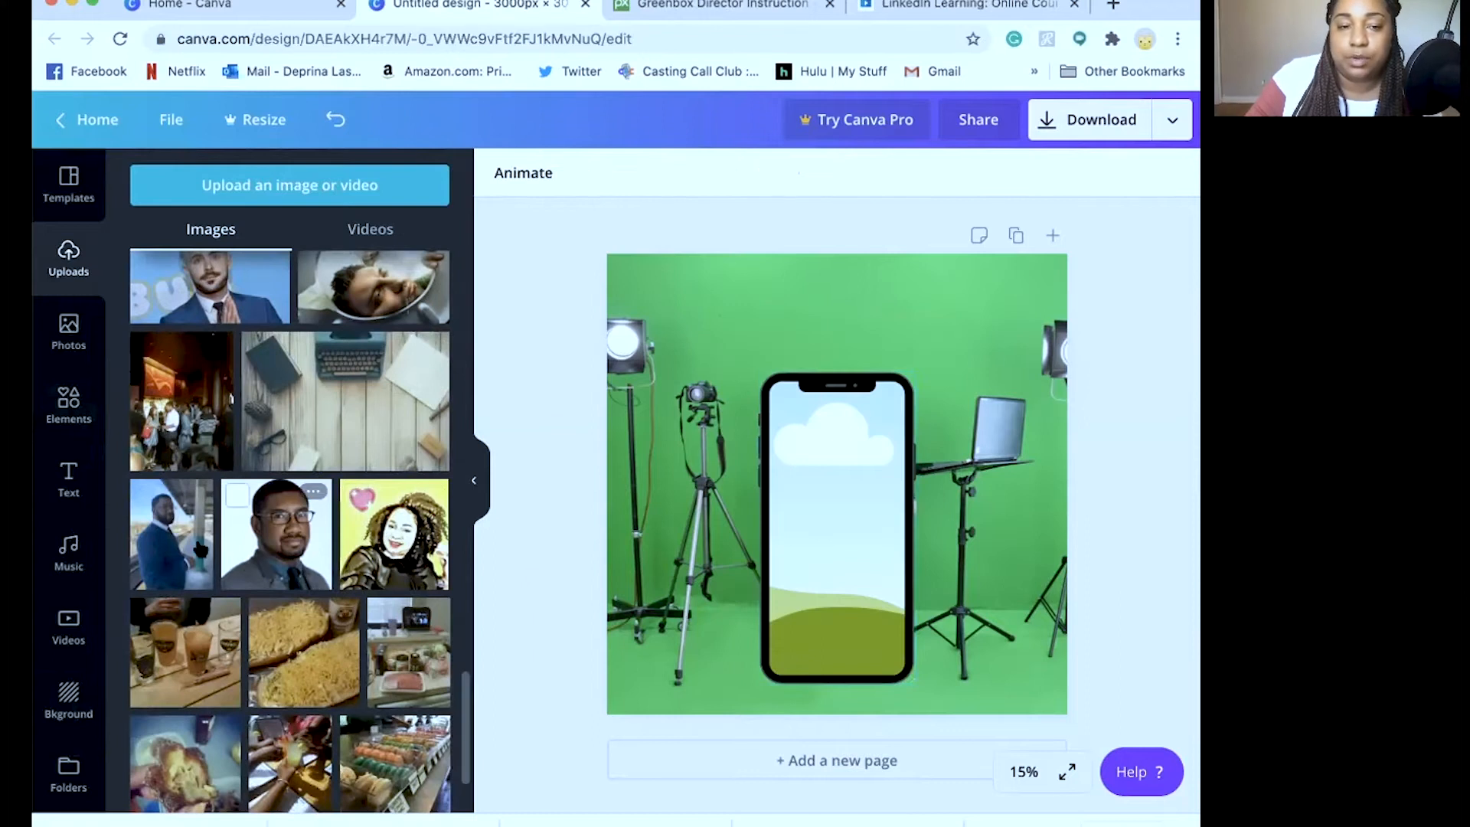
drag(200, 548, 810, 505)
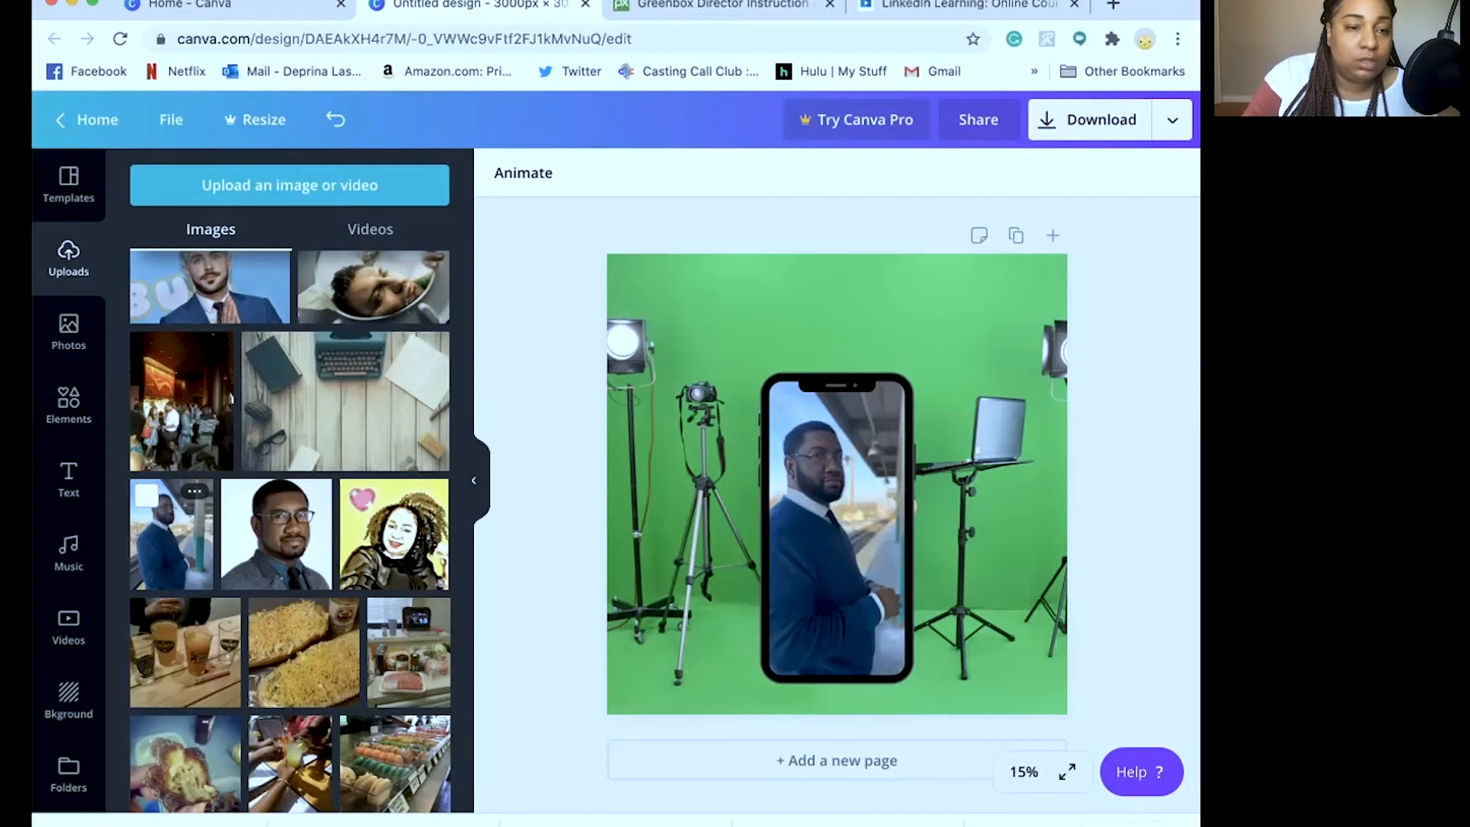
click(68, 479)
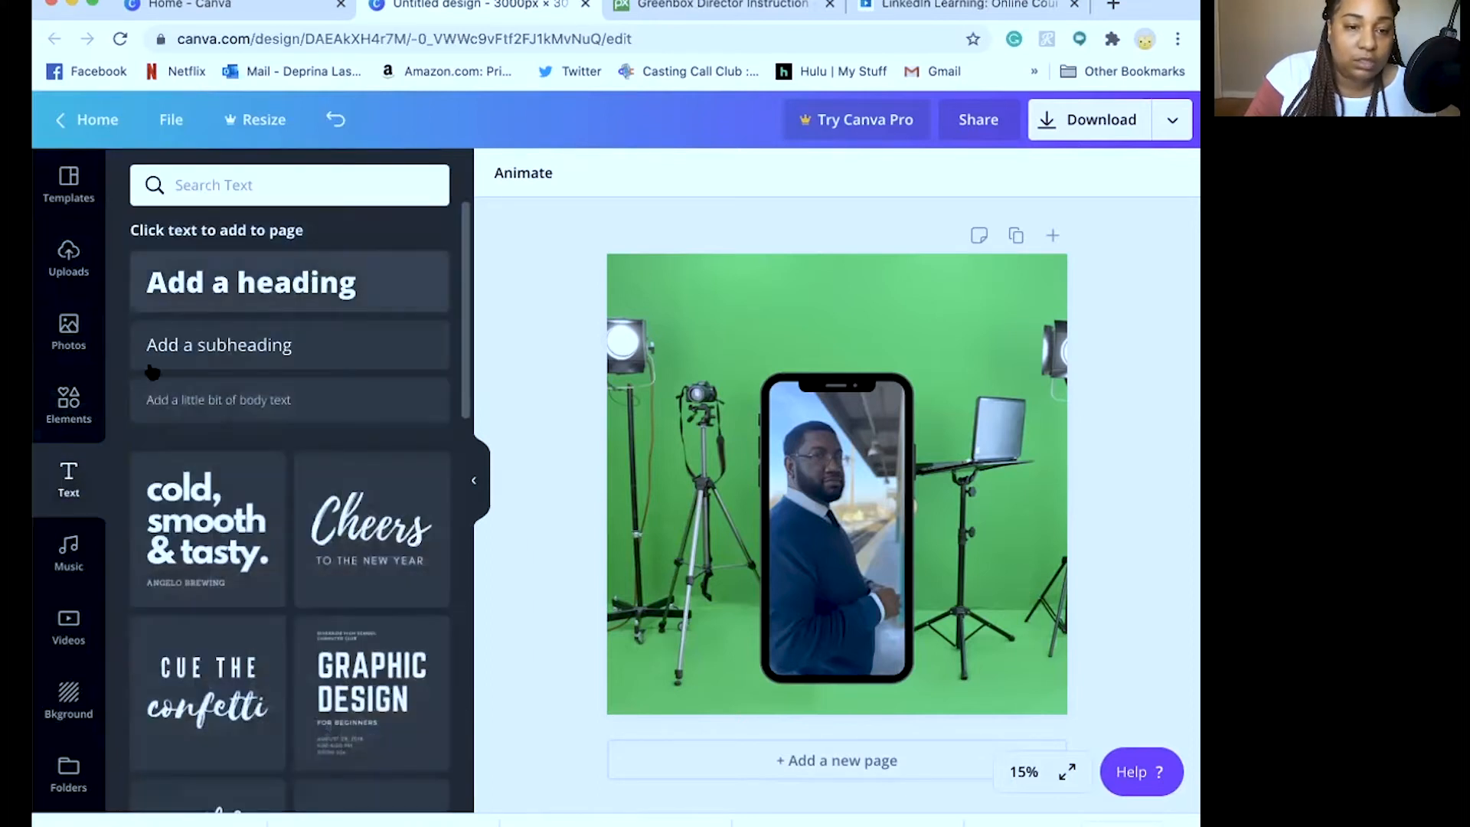
scroll(238, 524, down, 5)
scroll(238, 524, down, 10)
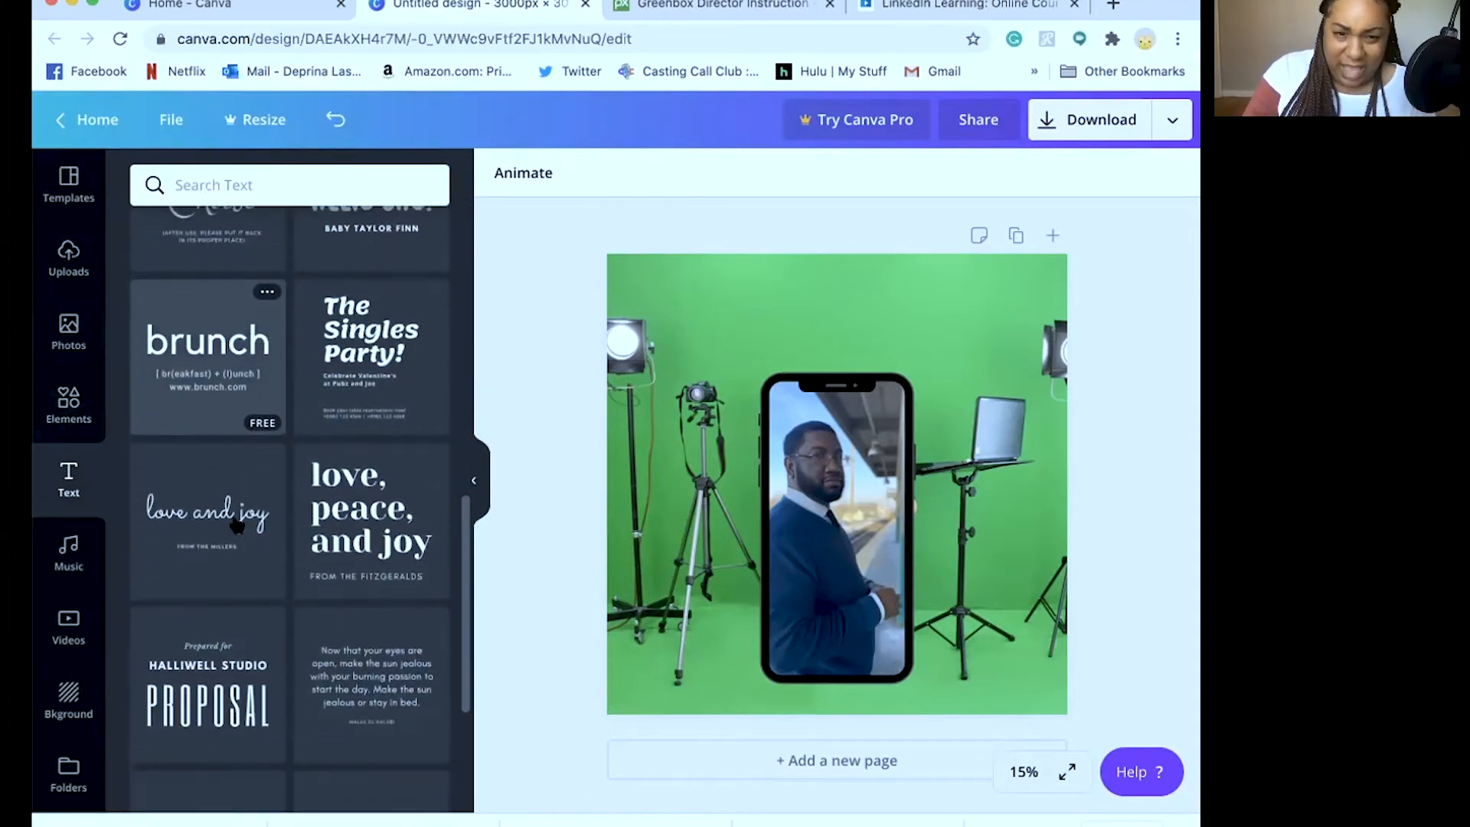
scroll(235, 525, down, 3)
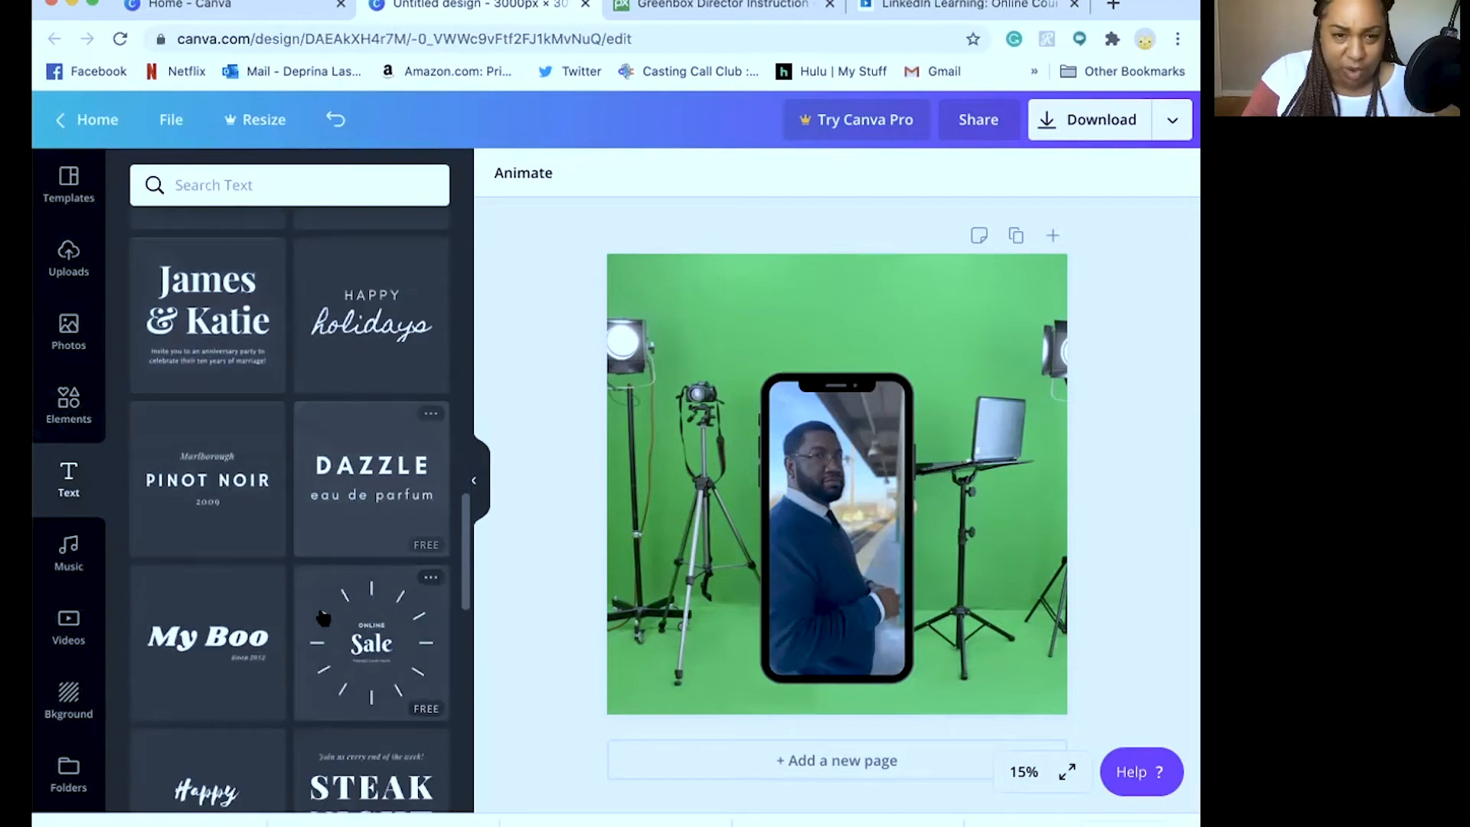
scroll(246, 551, down, 5)
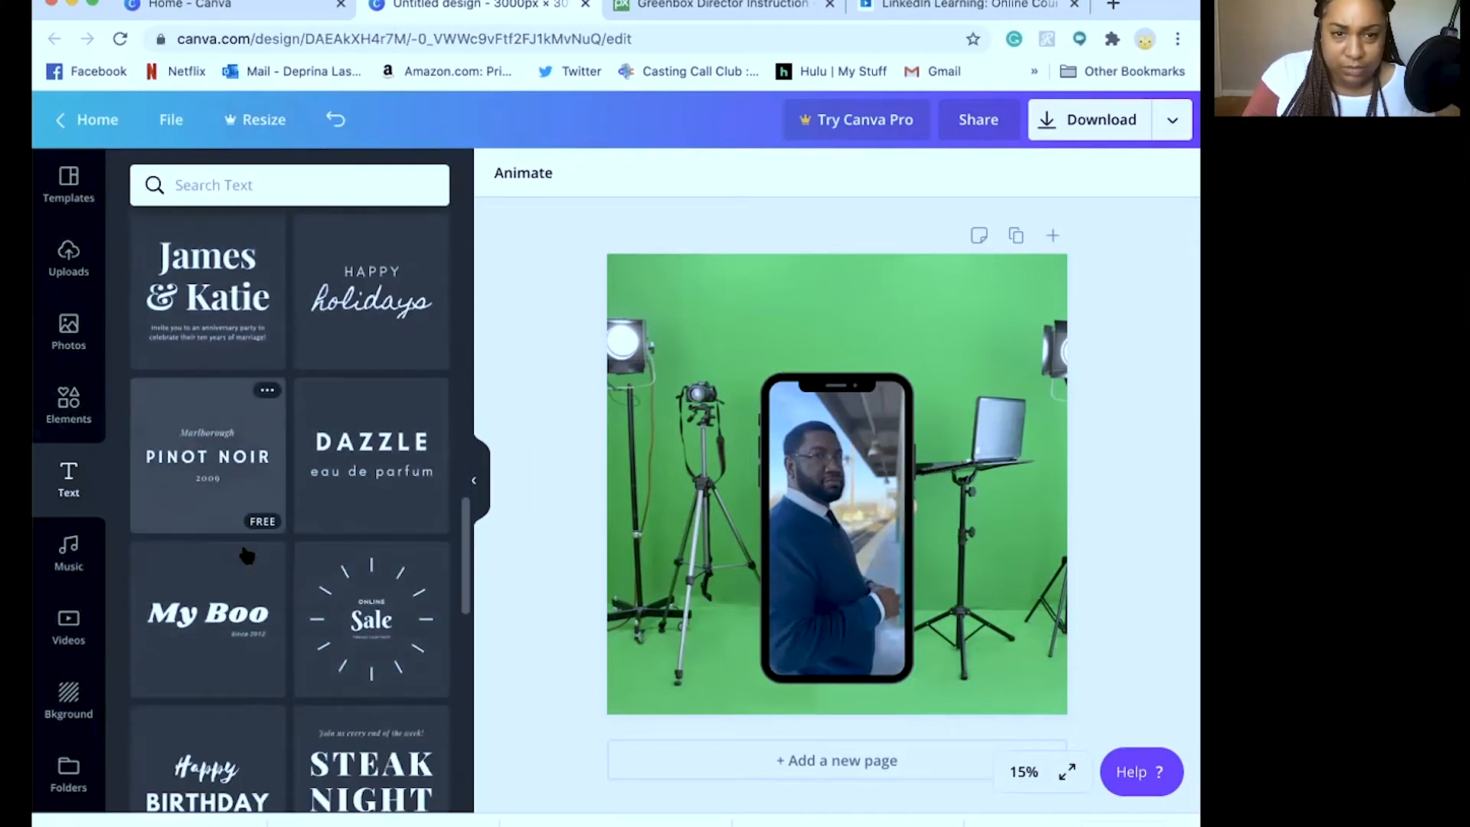
scroll(245, 552, down, 2)
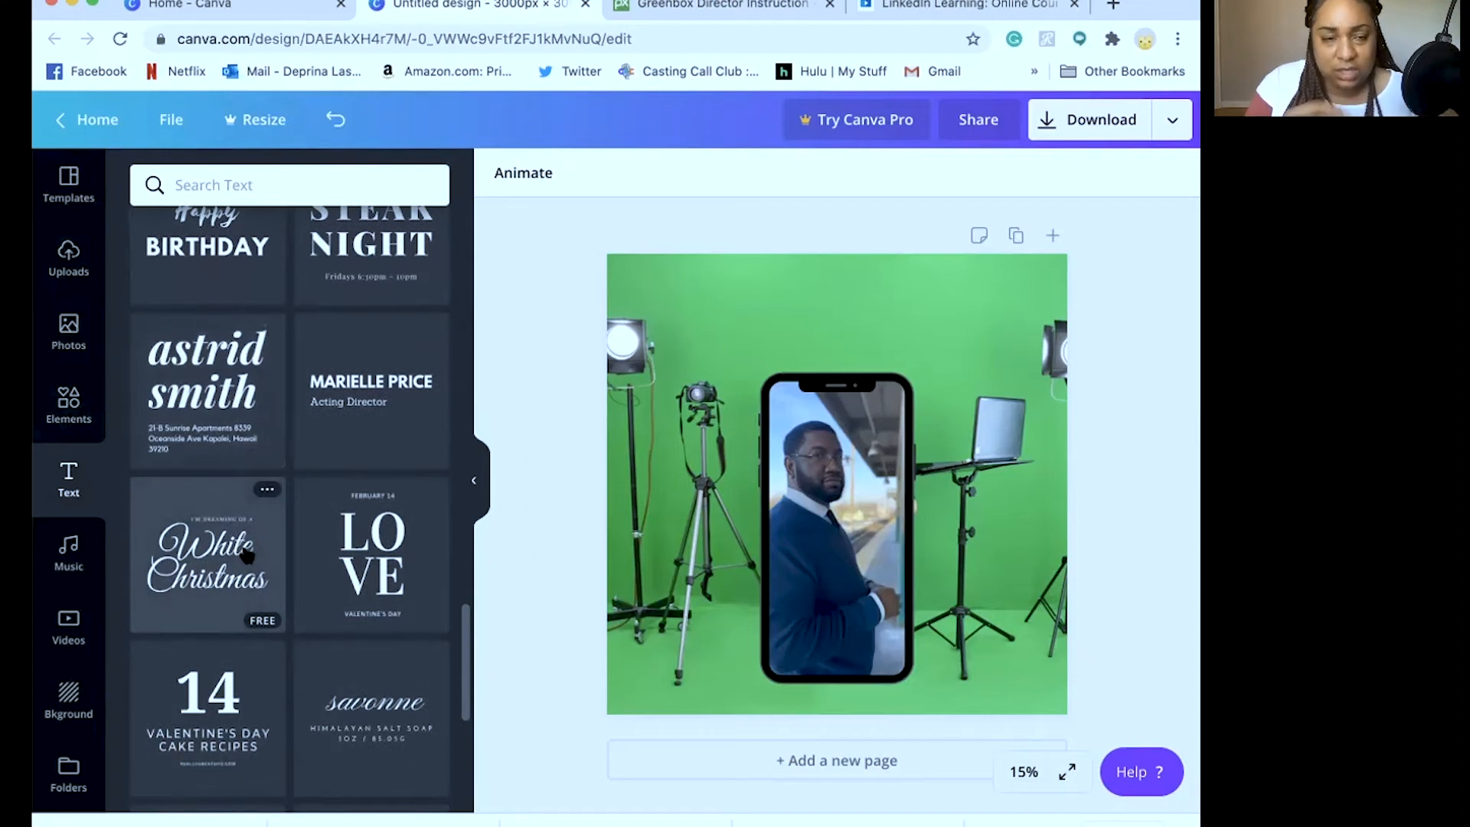
scroll(270, 534, down, 7)
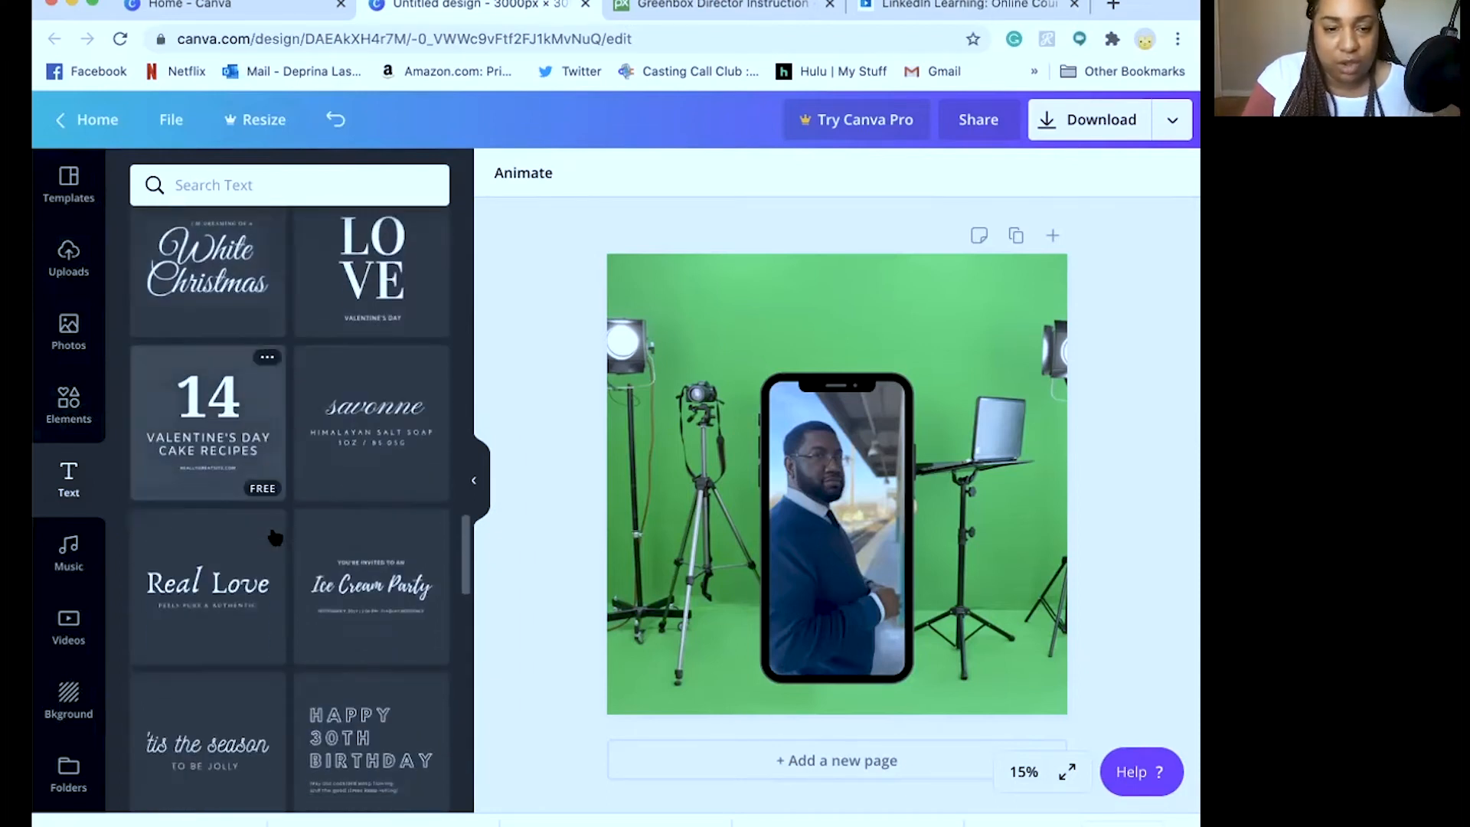
scroll(274, 537, down, 1)
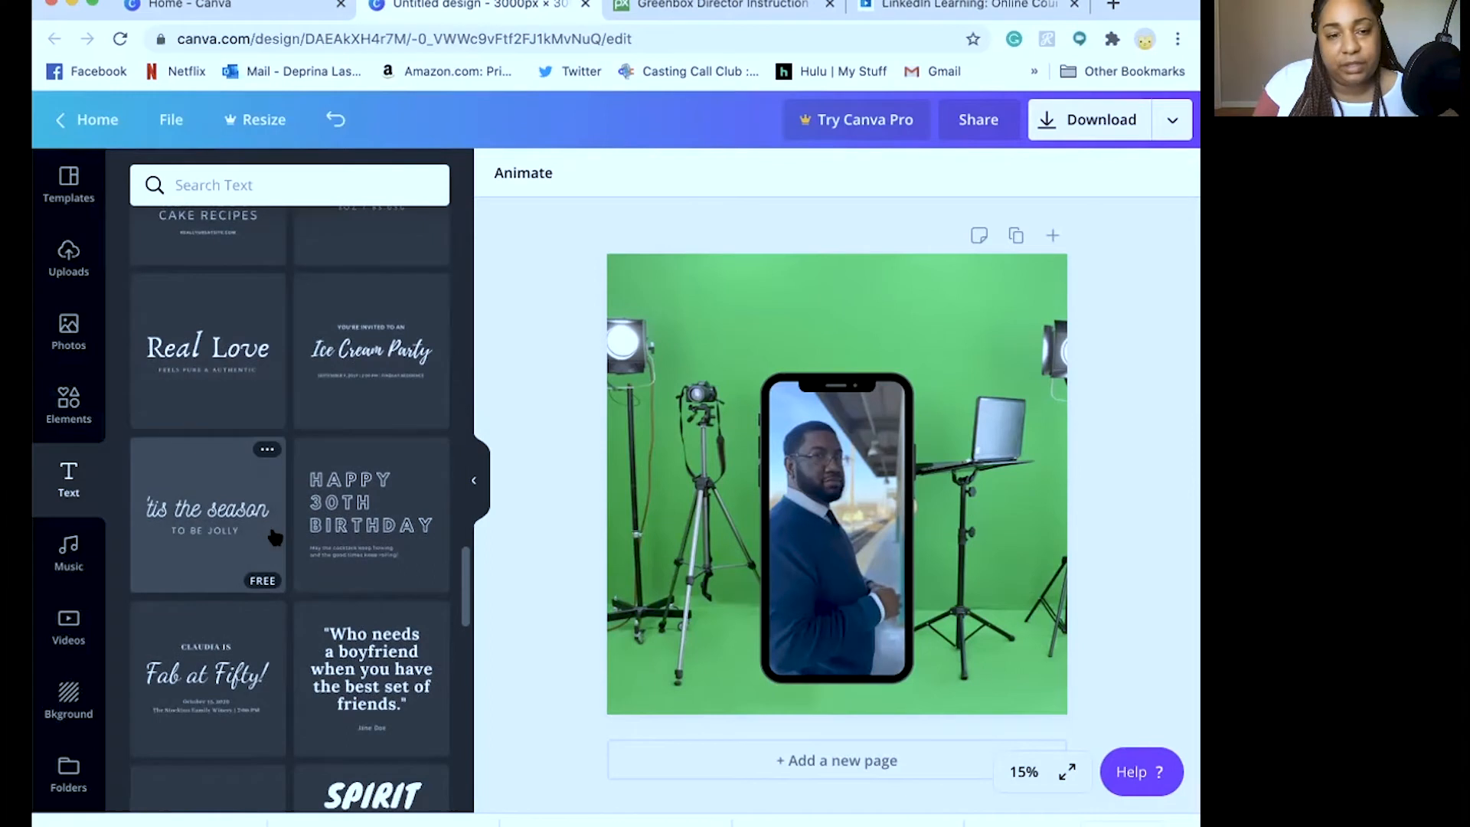
scroll(274, 538, down, 8)
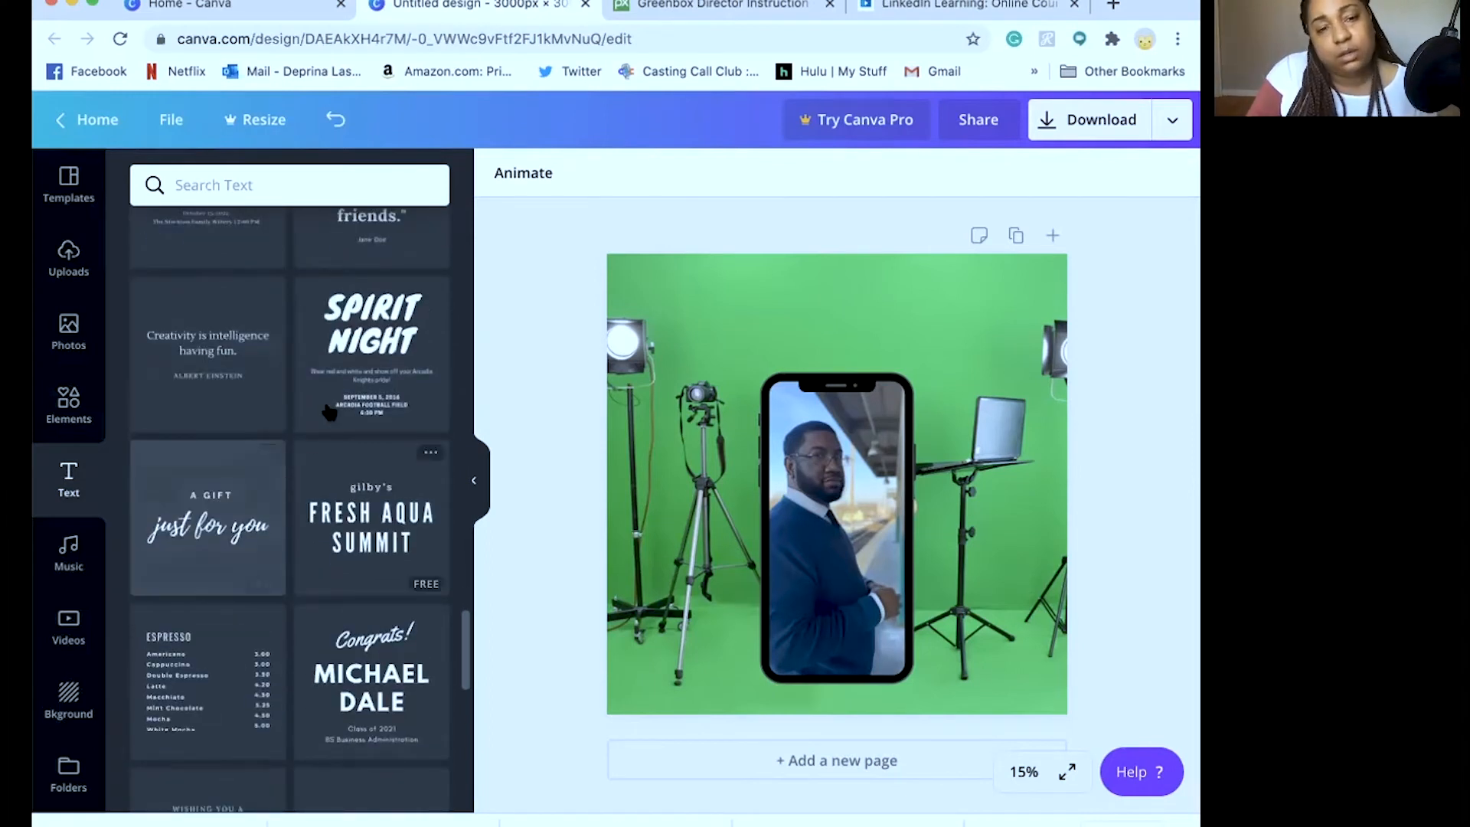
scroll(277, 595, down, 2)
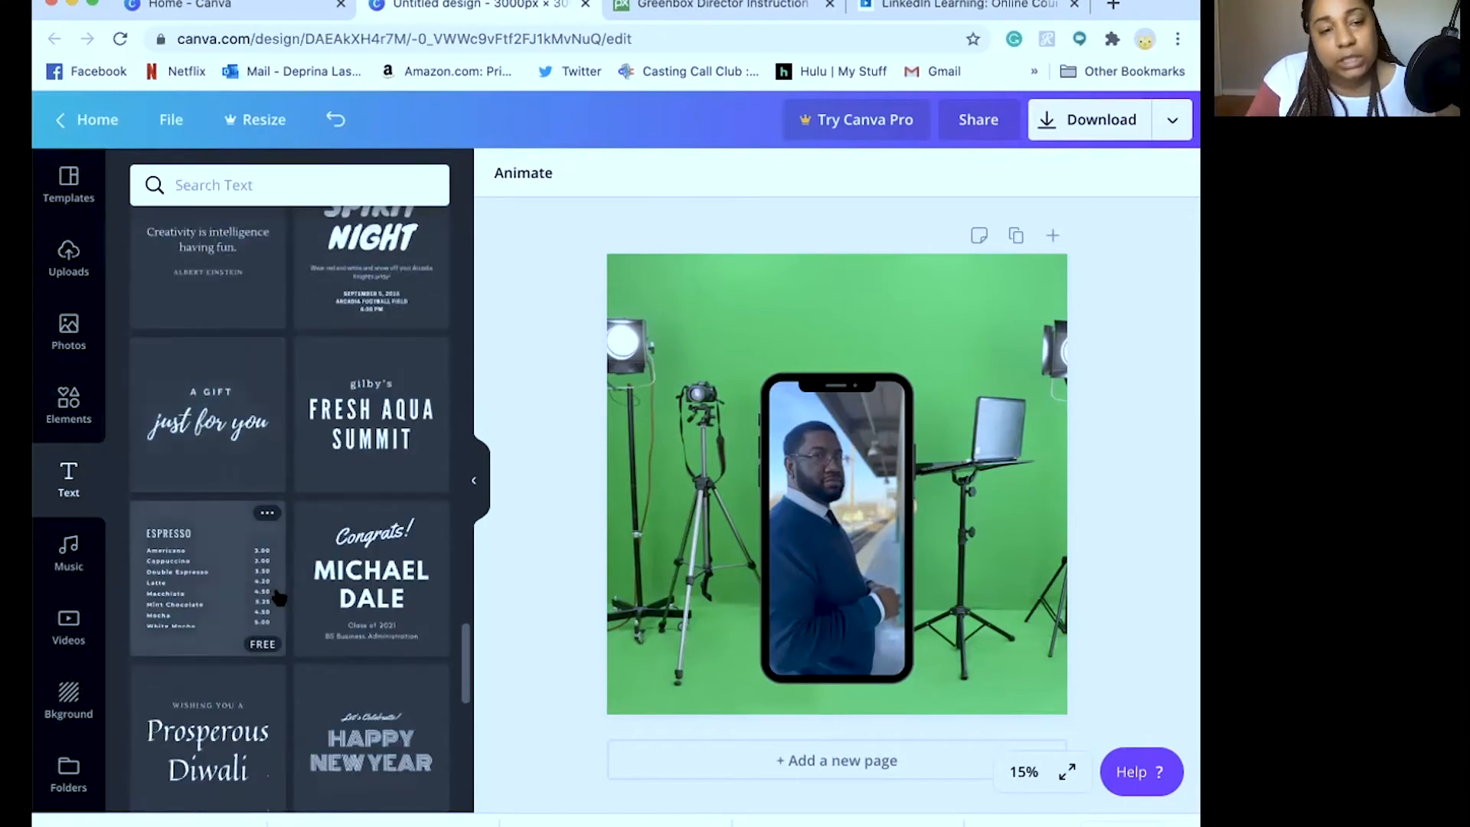
scroll(278, 596, down, 4)
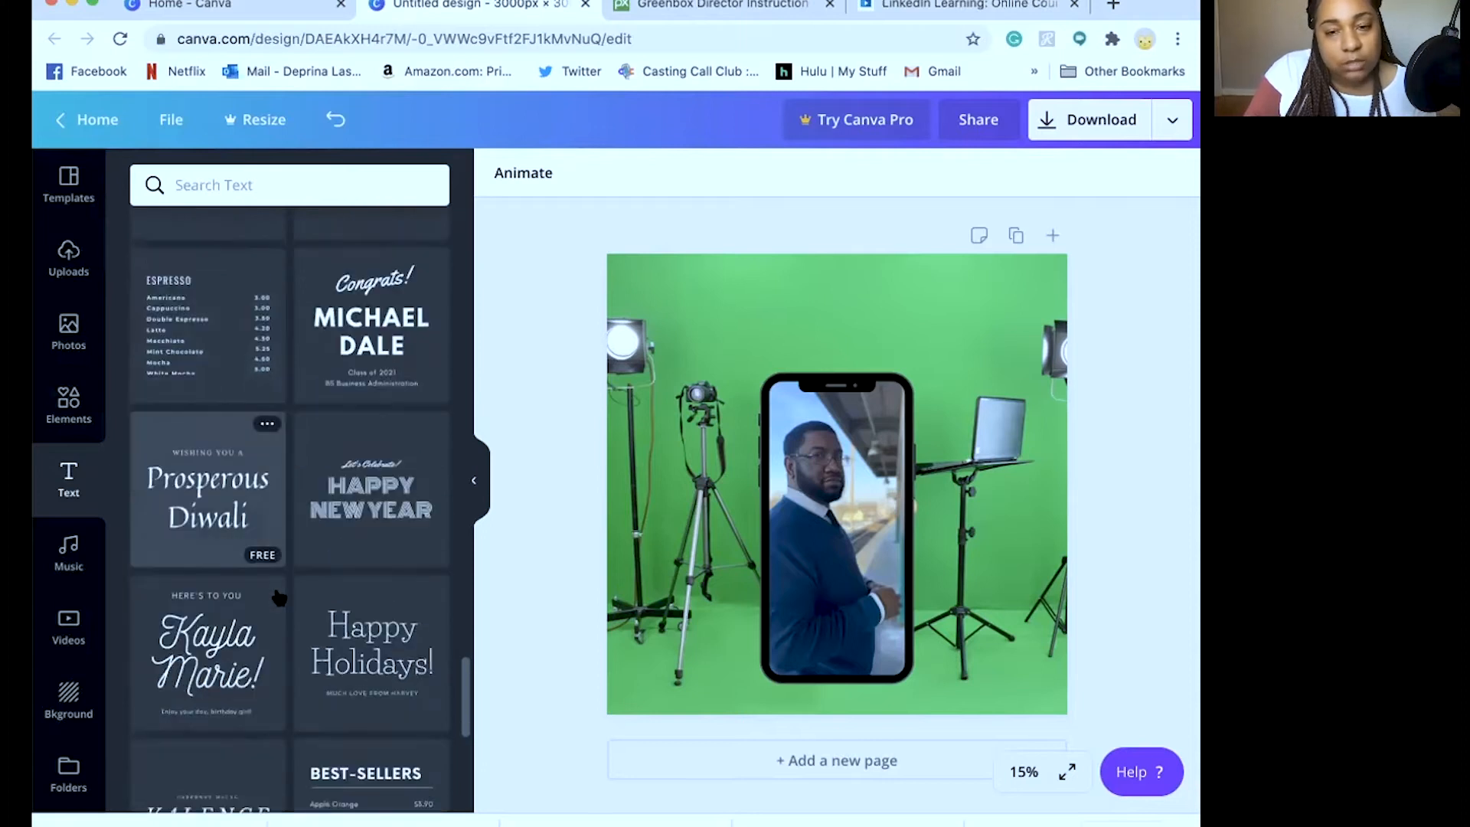
scroll(278, 596, down, 4)
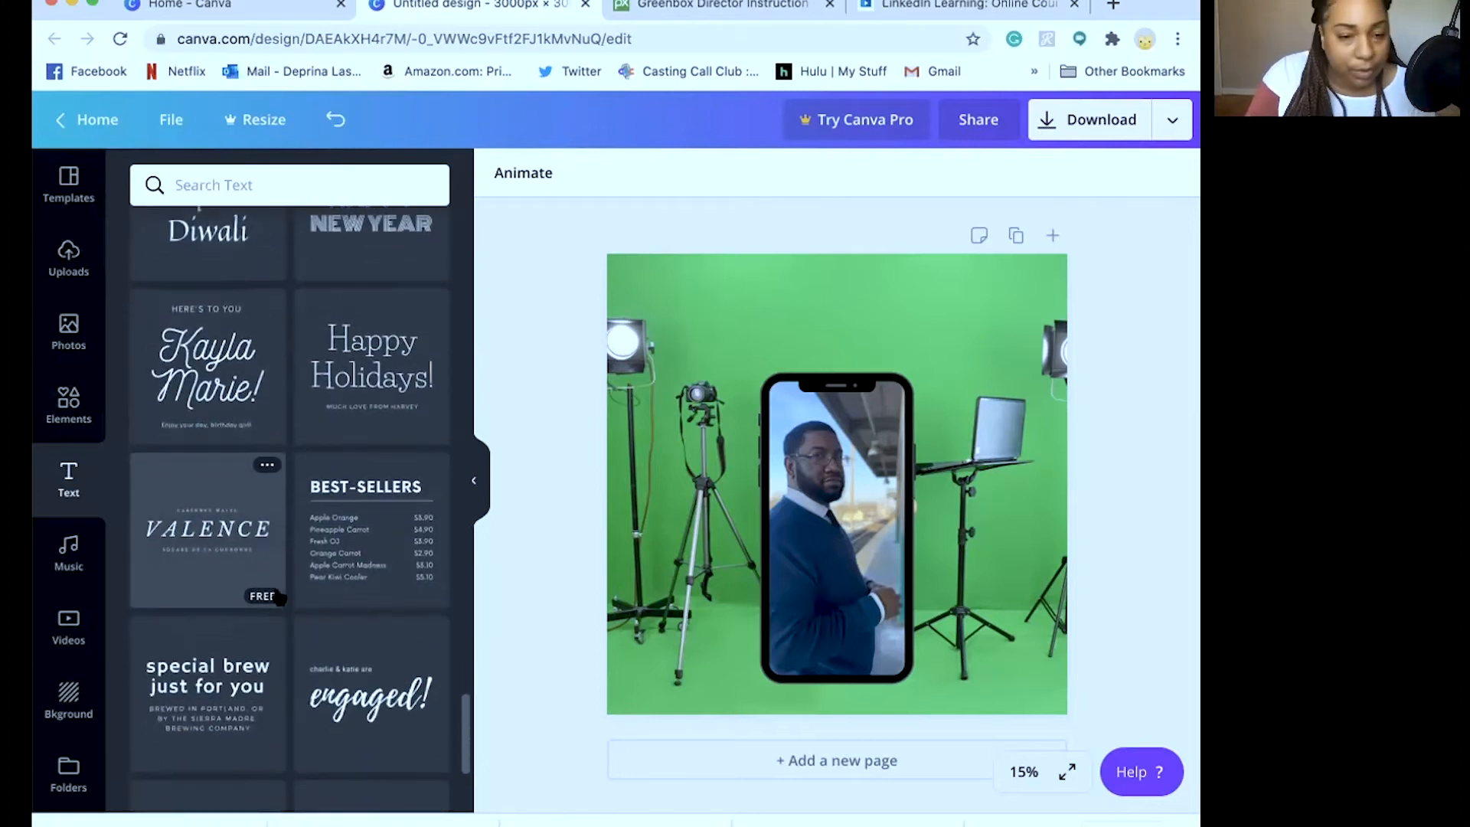
scroll(279, 597, down, 4)
scroll(279, 598, down, 6)
scroll(279, 598, down, 4)
scroll(279, 598, down, 5)
scroll(280, 597, down, 5)
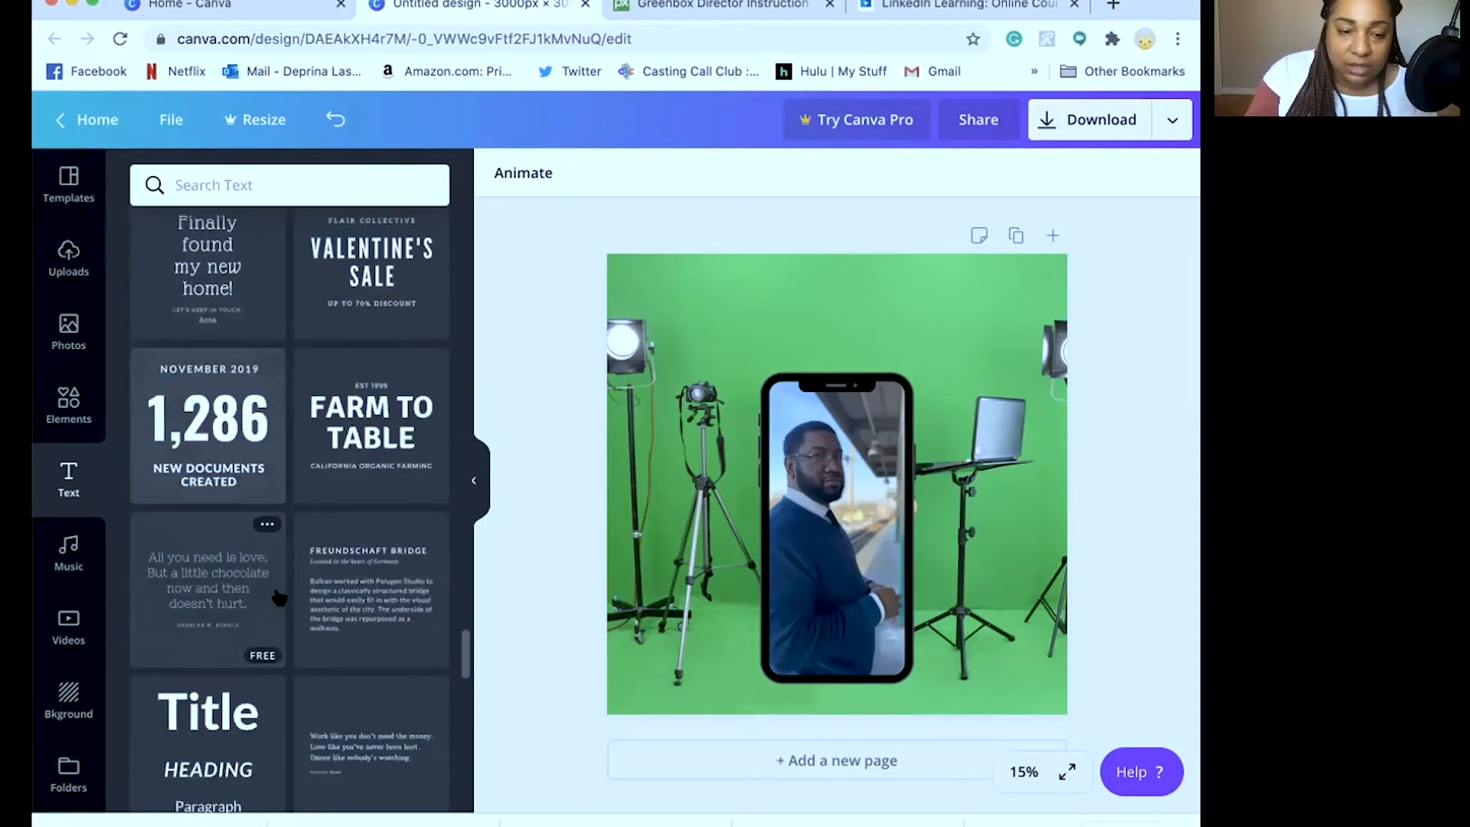
scroll(279, 598, down, 6)
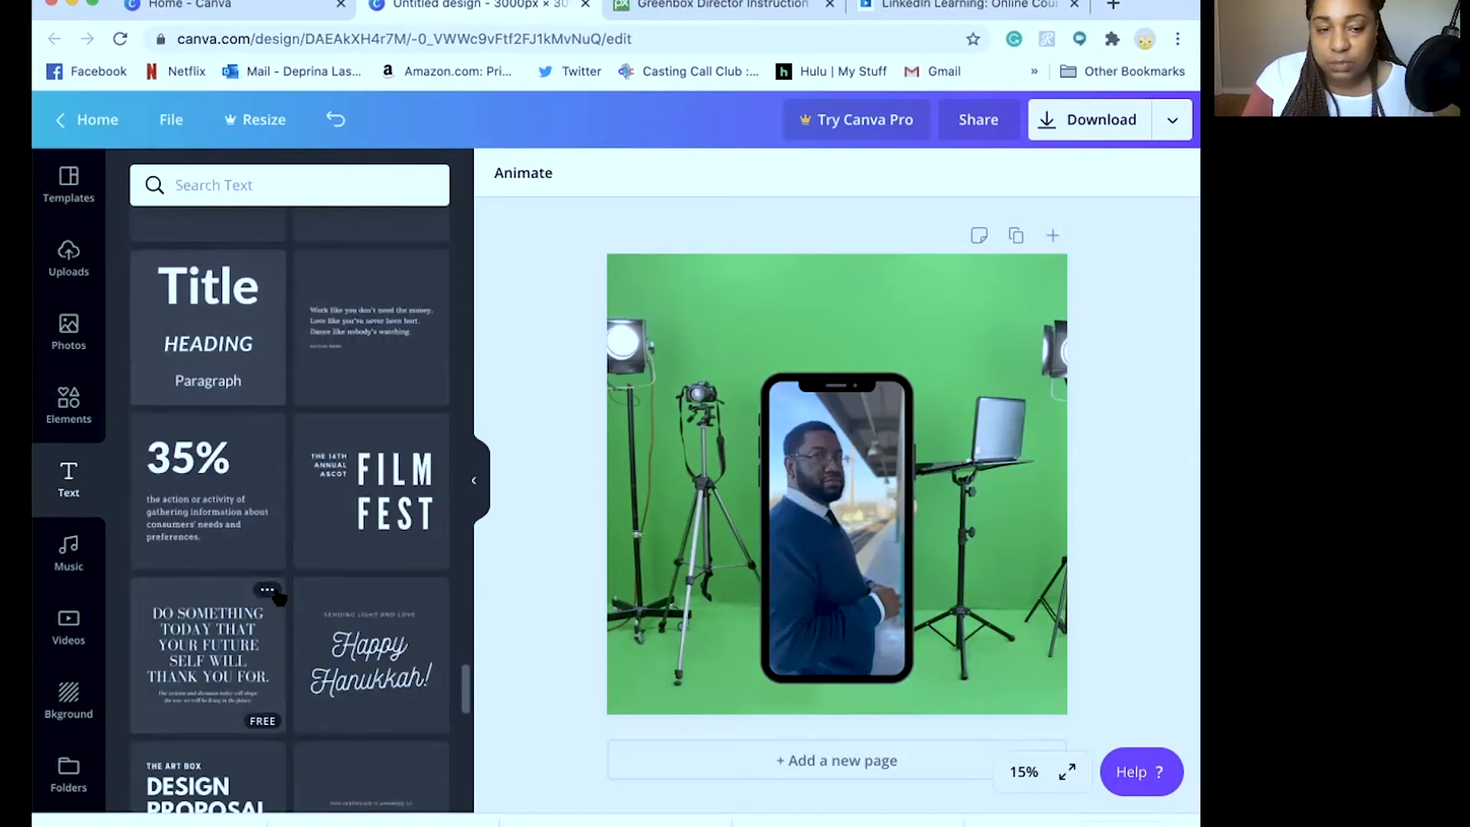
scroll(280, 597, up, 10)
scroll(279, 598, down, 15)
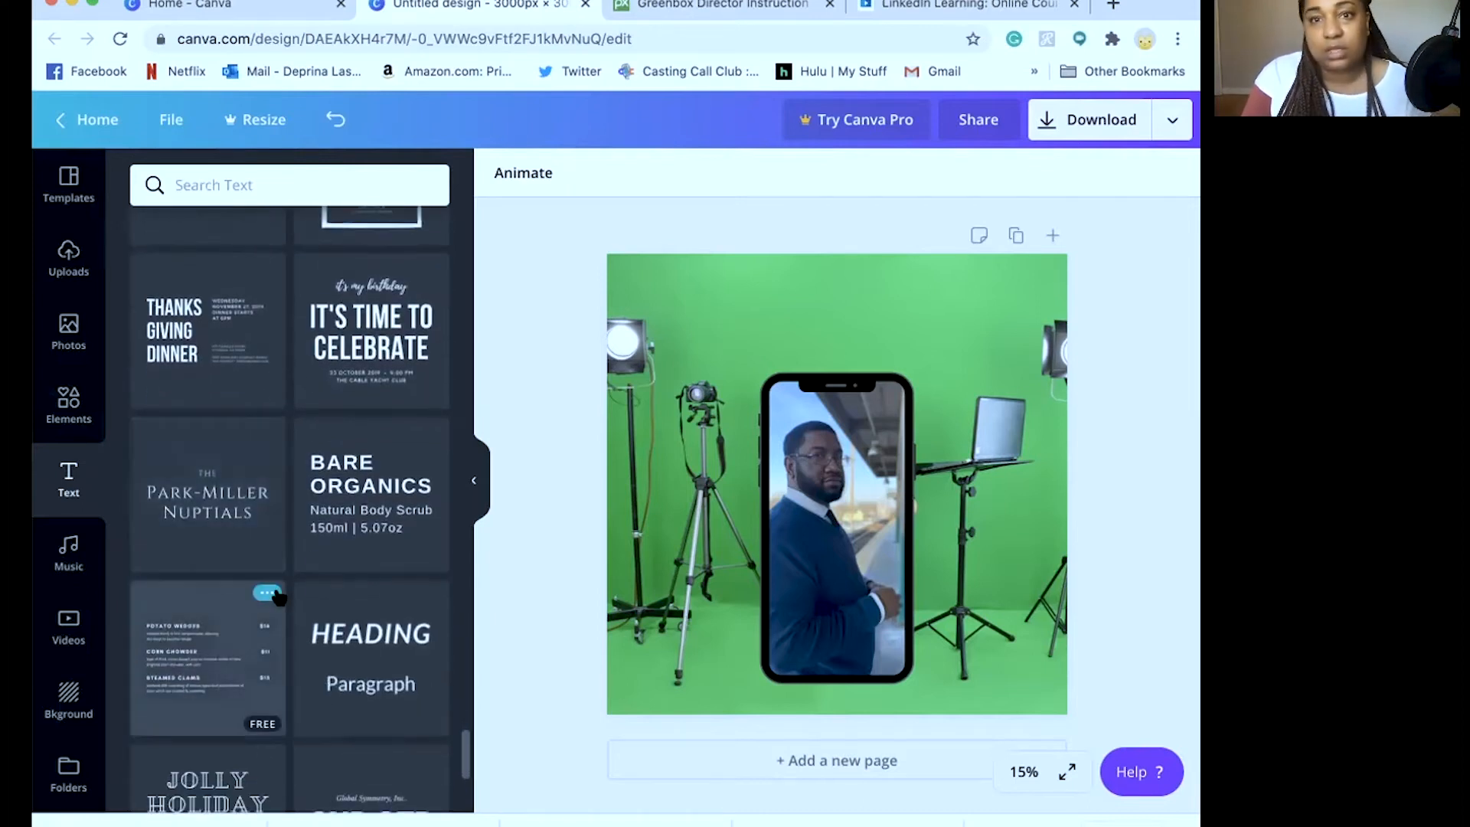
scroll(279, 597, down, 4)
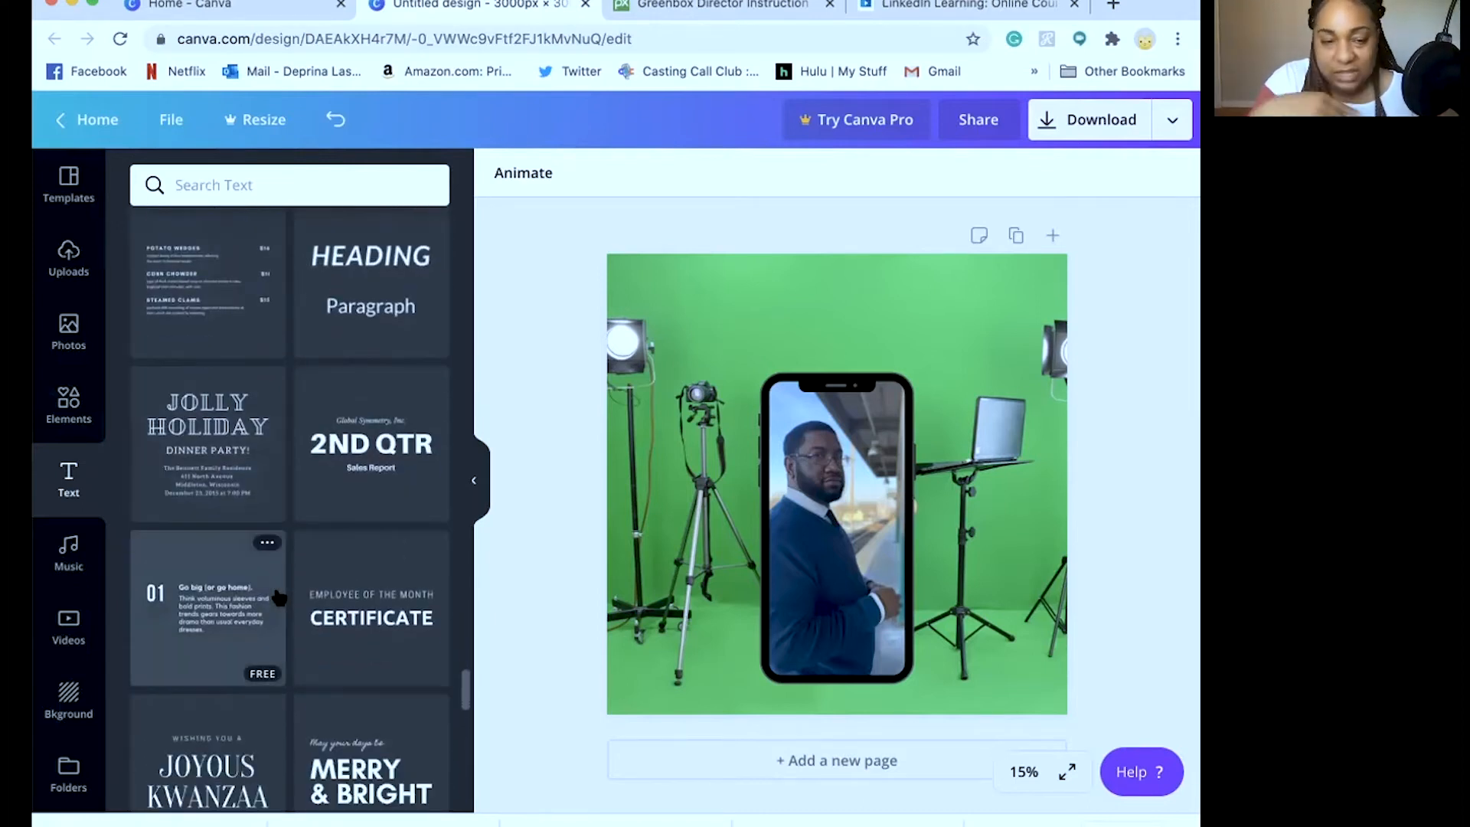
scroll(279, 598, down, 6)
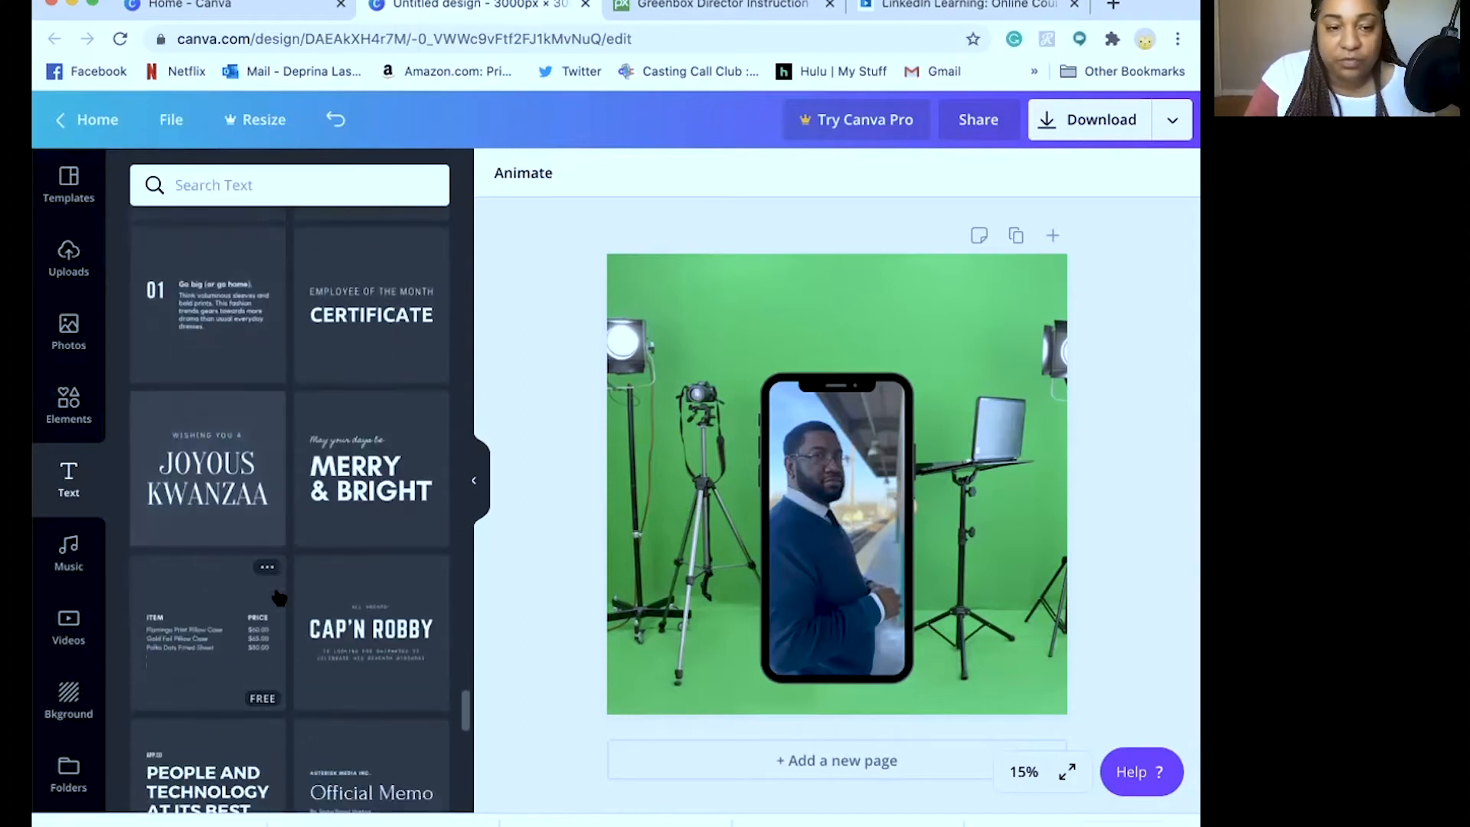
scroll(280, 598, down, 3)
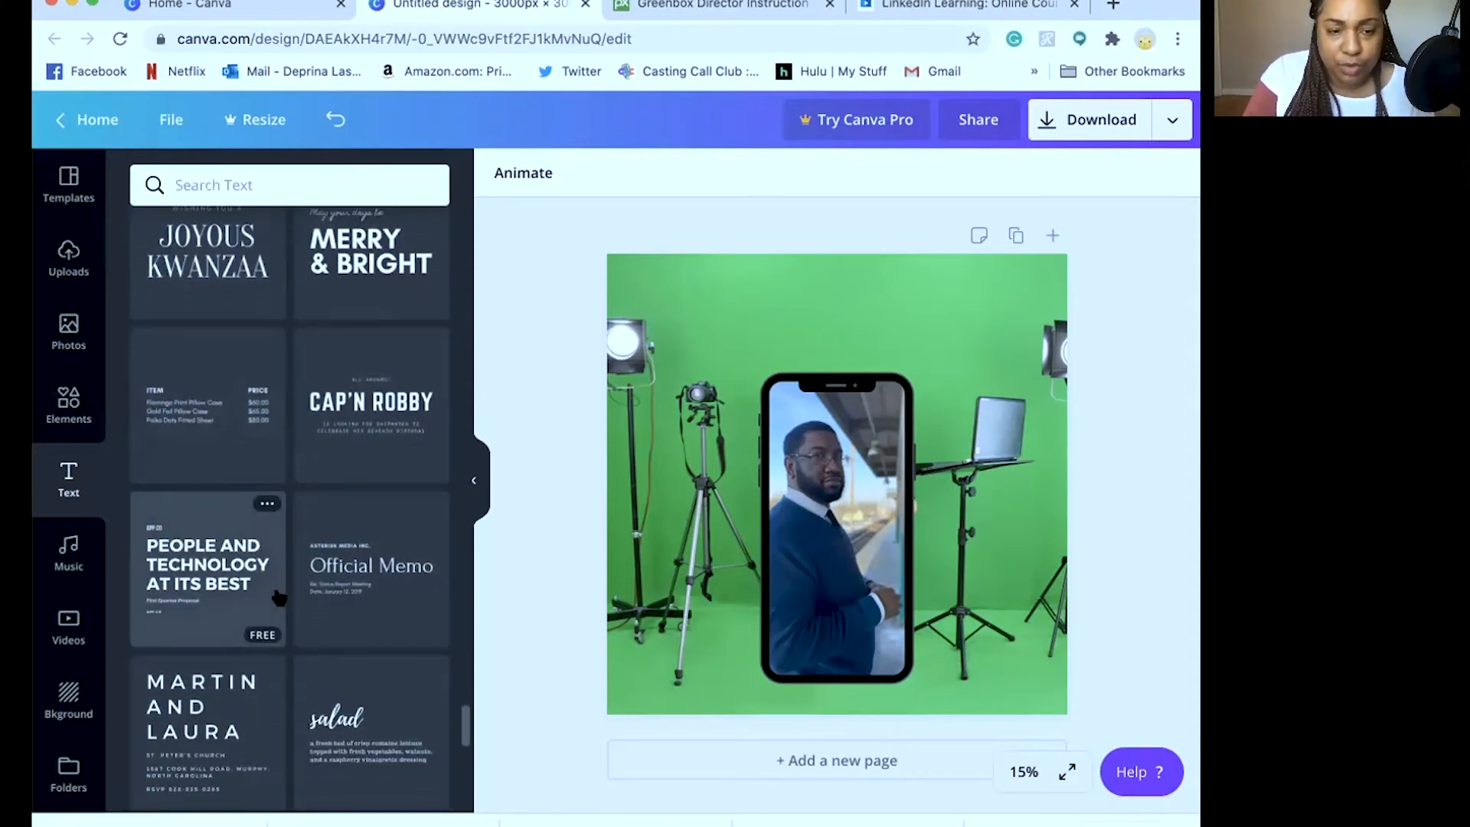
scroll(279, 598, down, 7)
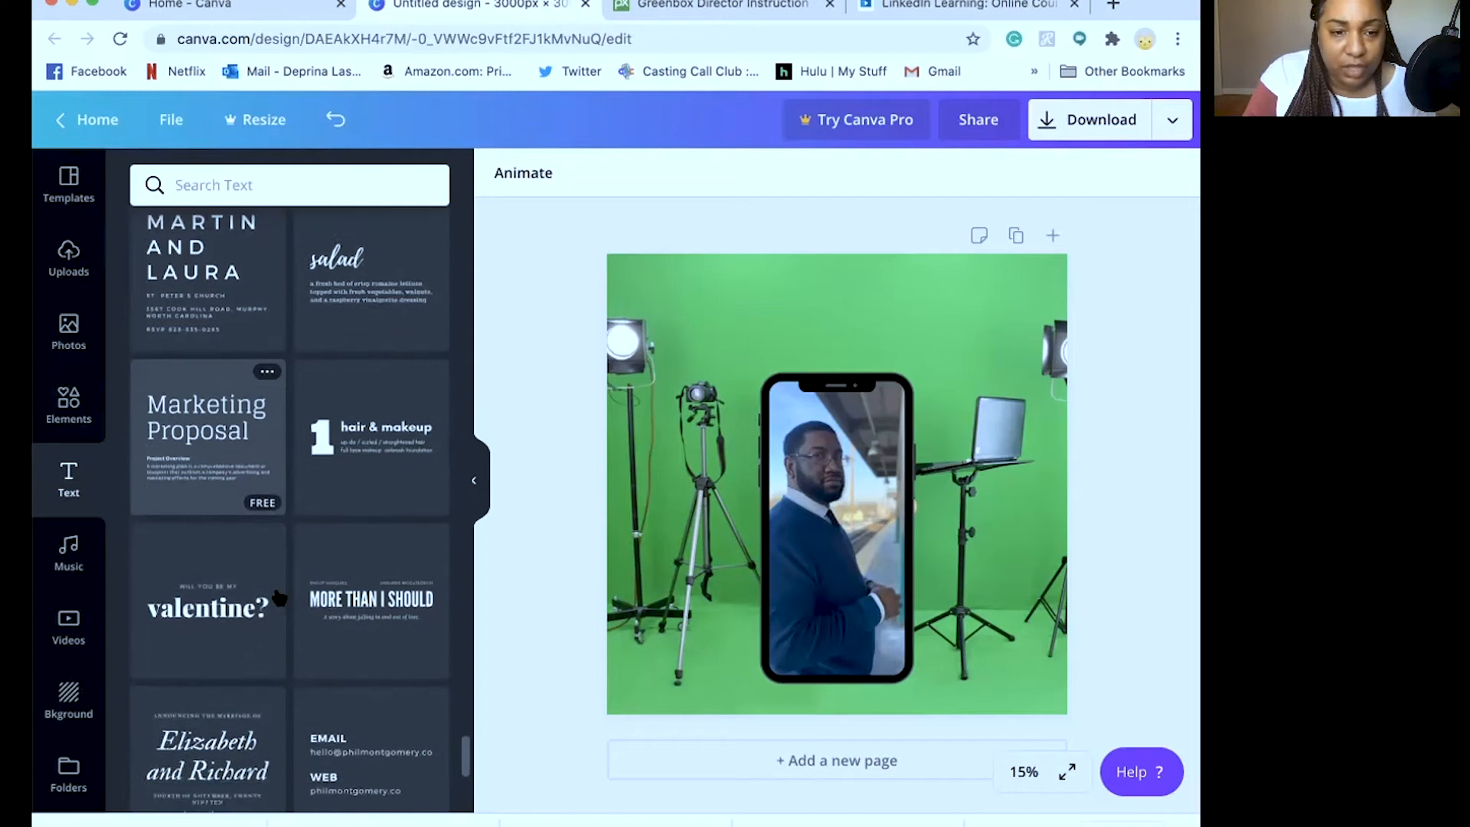
scroll(280, 597, down, 5)
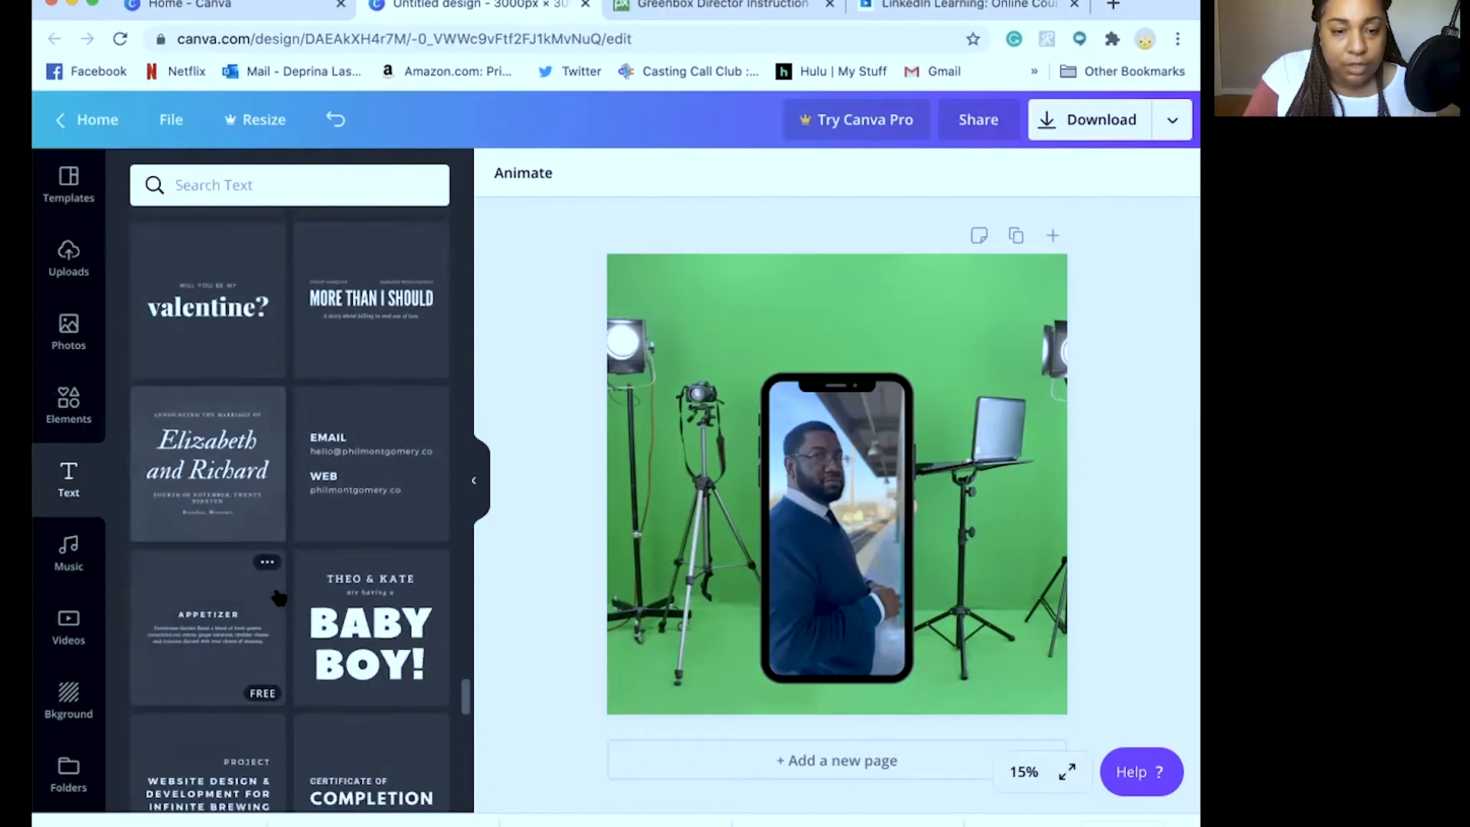
scroll(280, 598, down, 5)
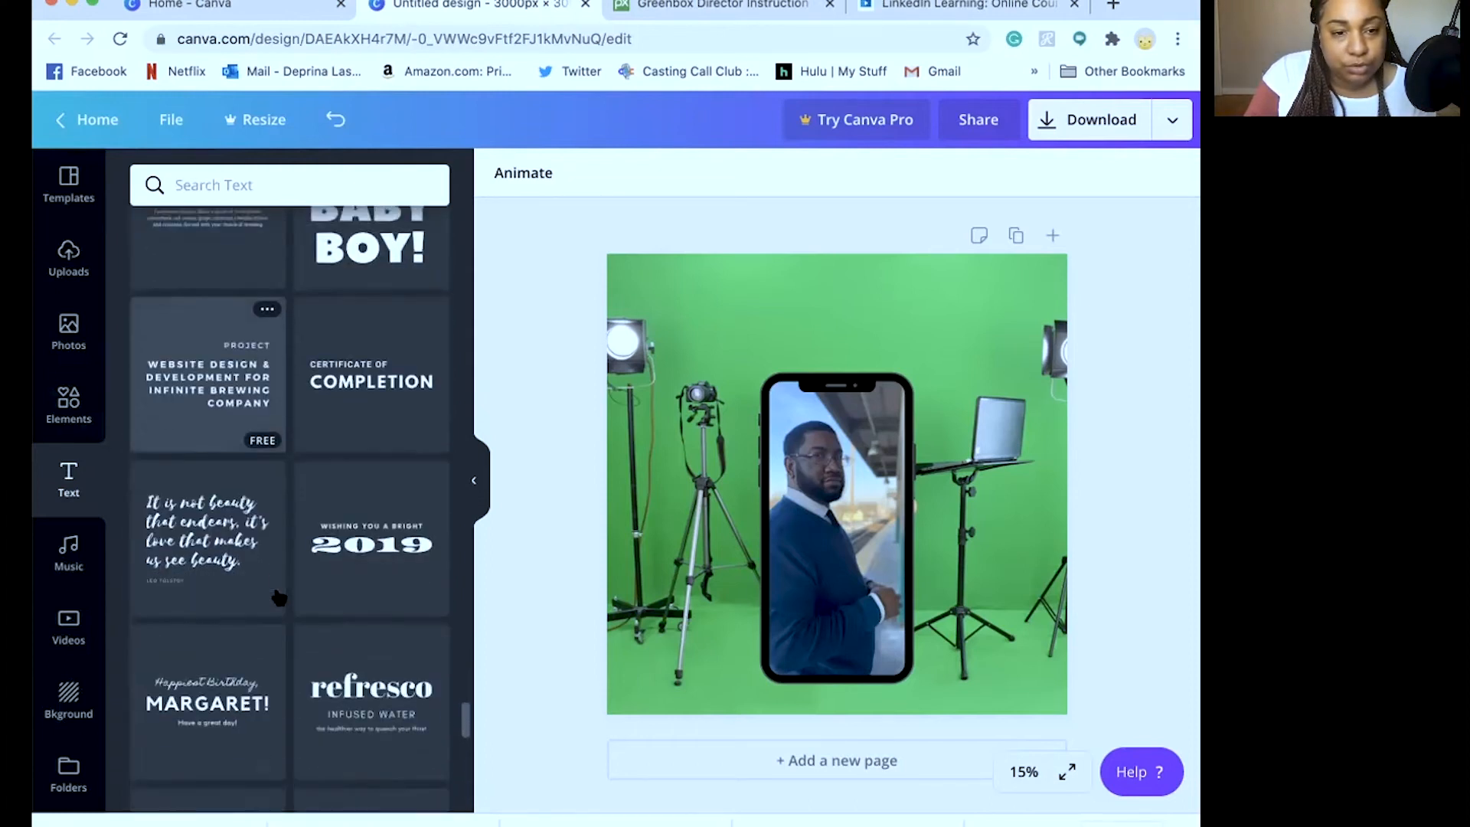
scroll(280, 598, down, 3)
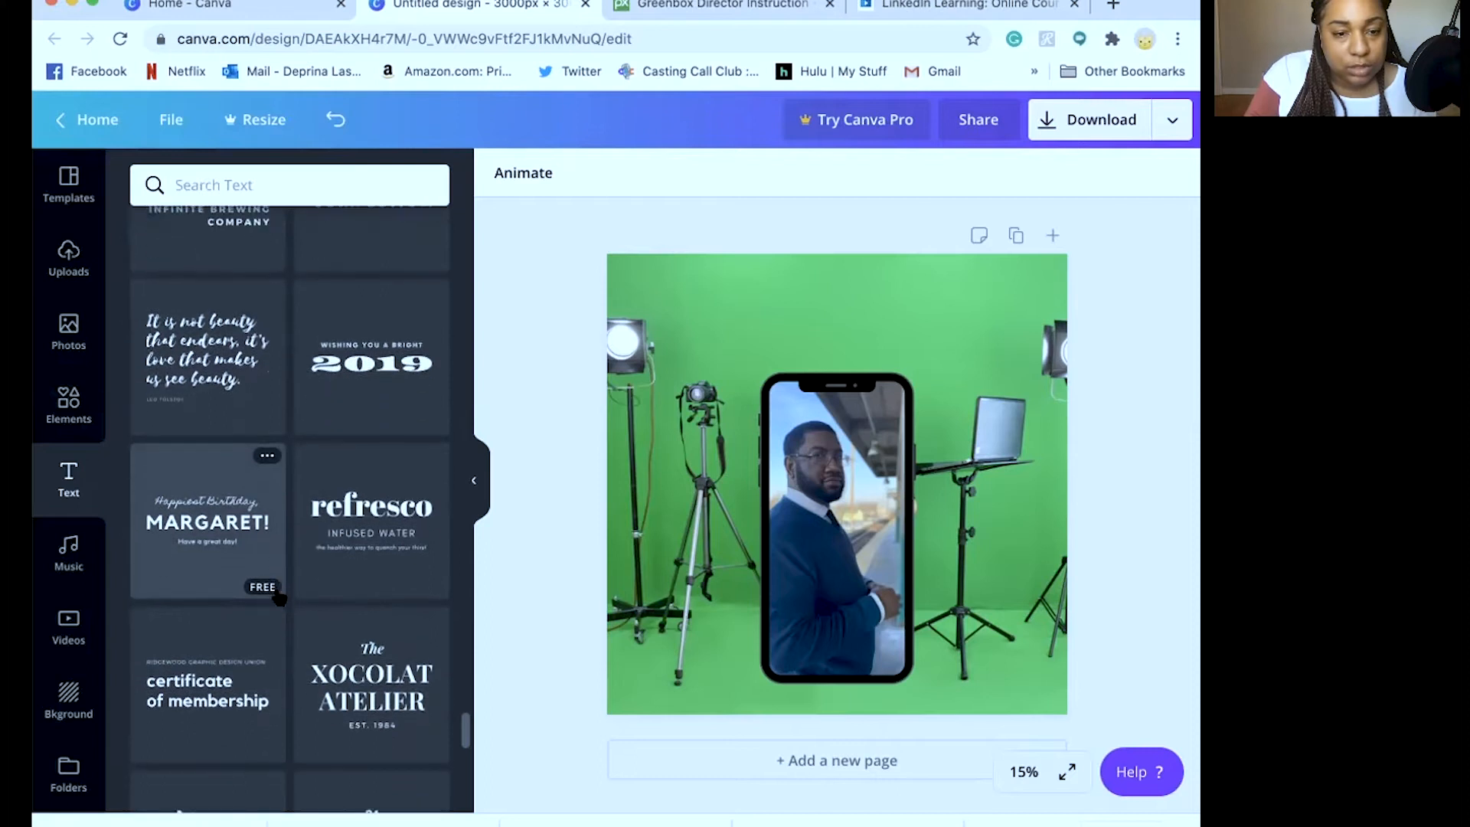
scroll(280, 598, down, 5)
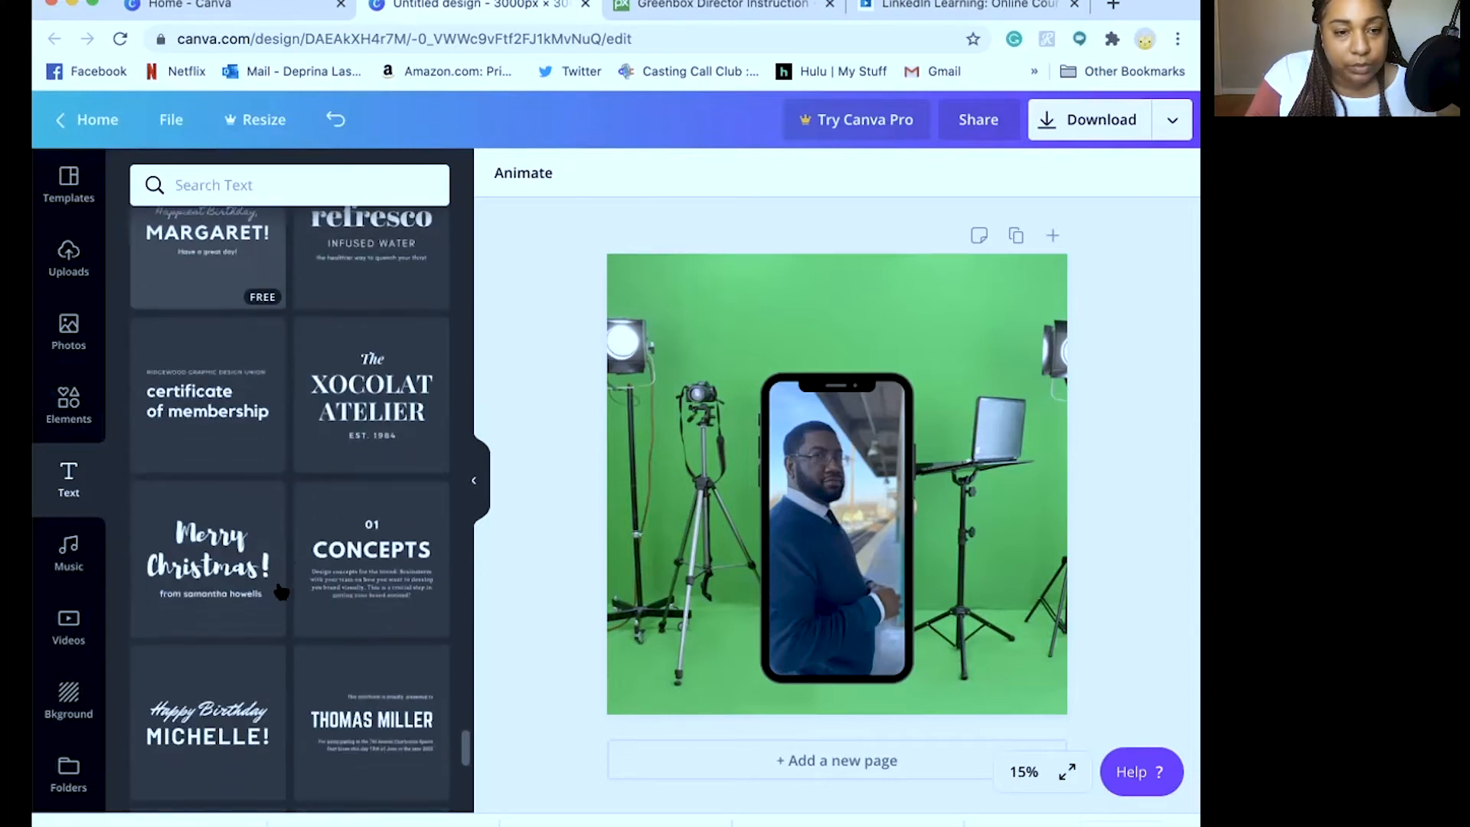
scroll(288, 549, down, 1)
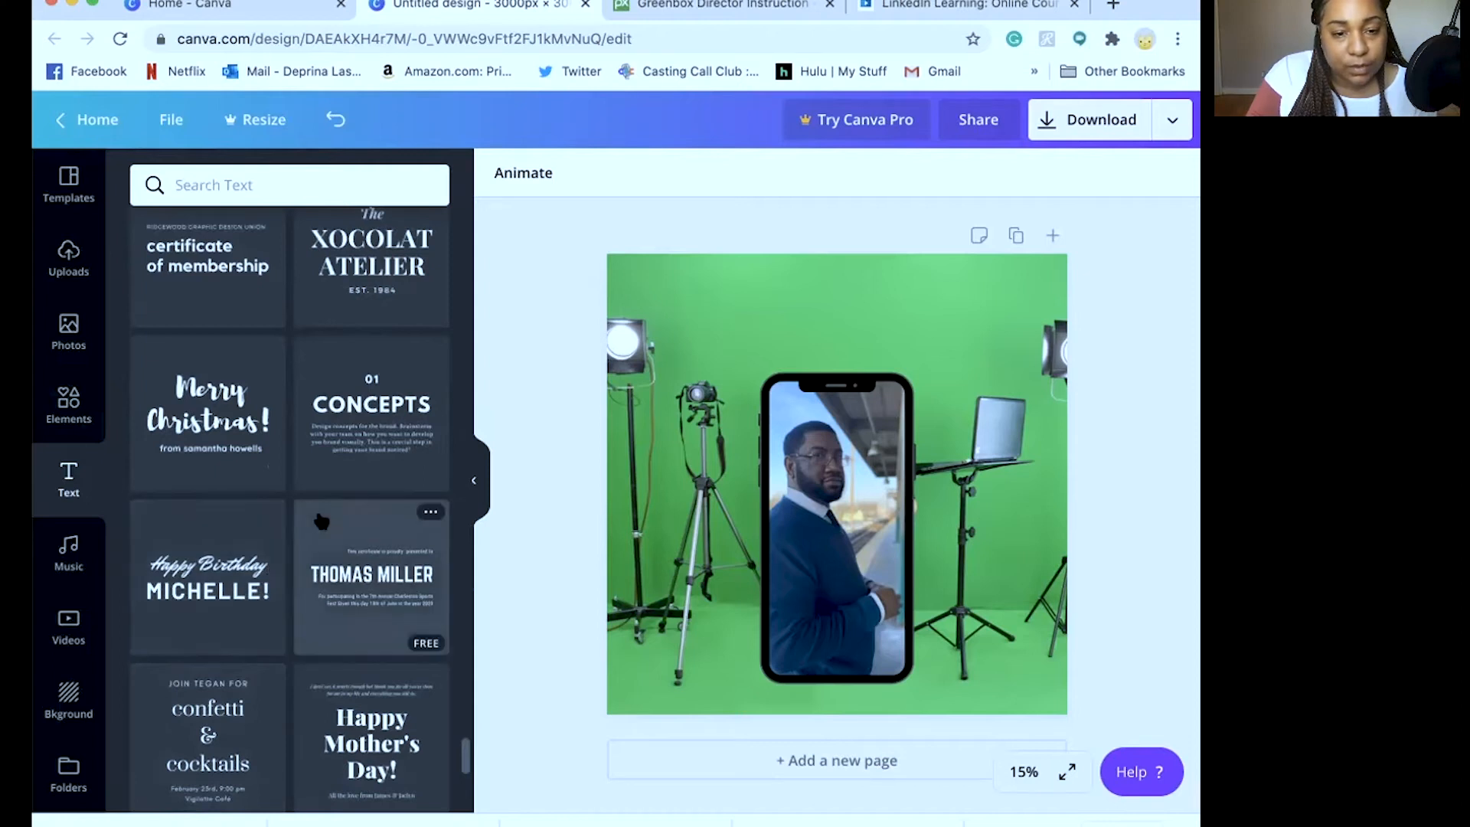
scroll(315, 506, down, 6)
scroll(322, 518, down, 4)
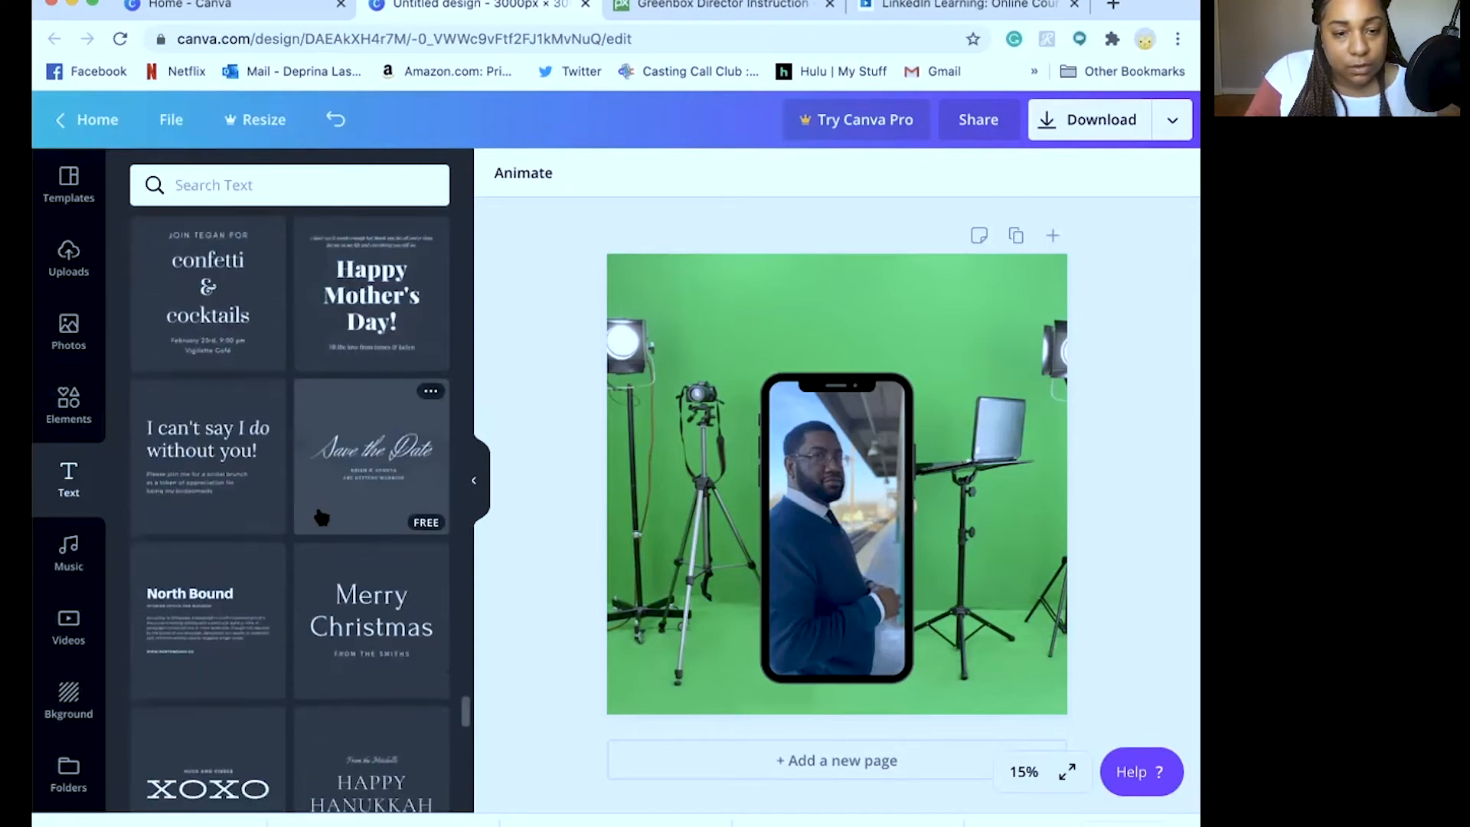
scroll(320, 519, down, 1)
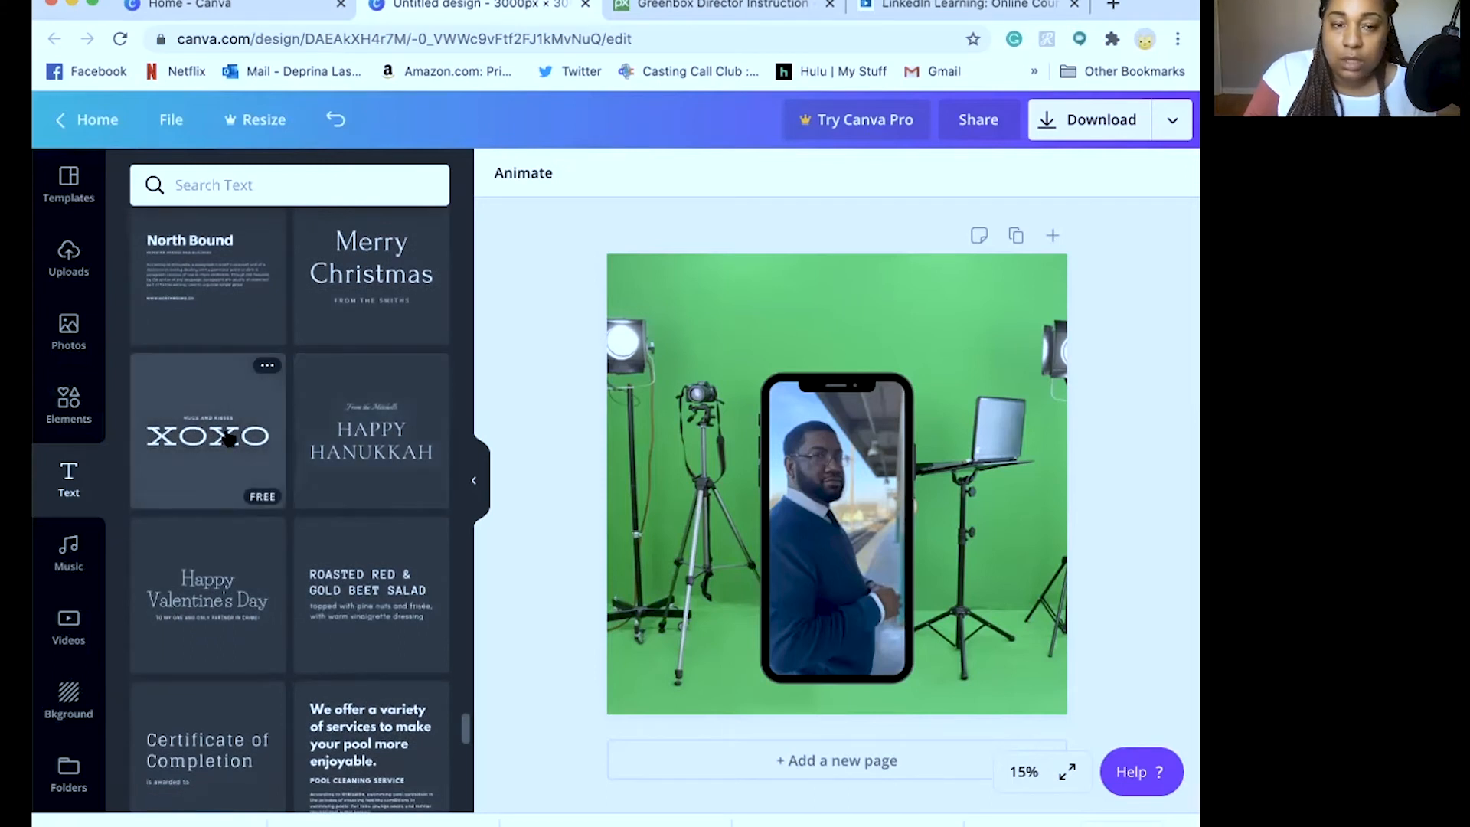
Add the HUGS AND KISSES / XOXO heading at the top, delete the small stray copies, and nudge it up
drag(839, 301, 838, 305)
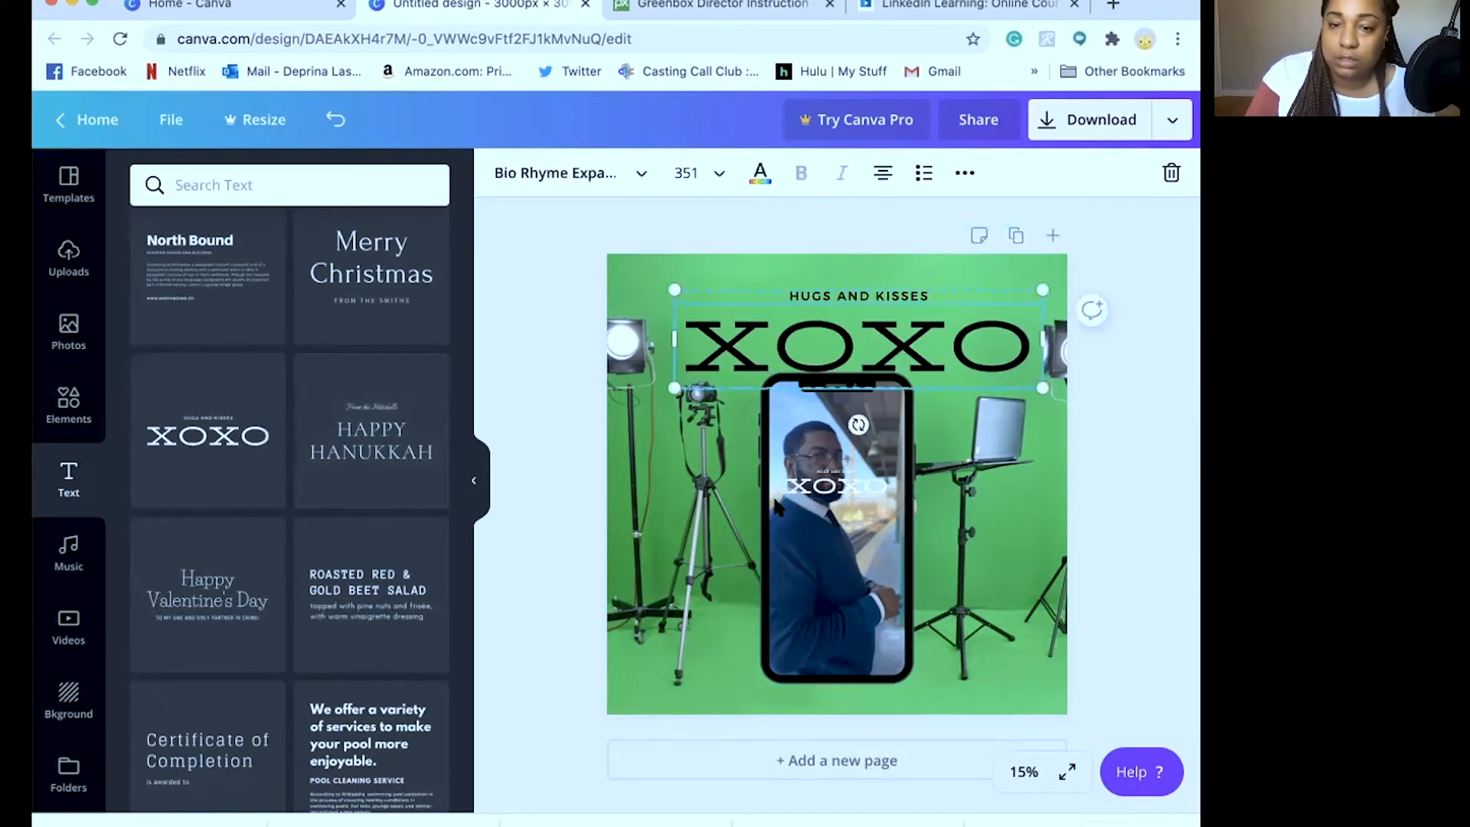
click(809, 483)
key(Delete)
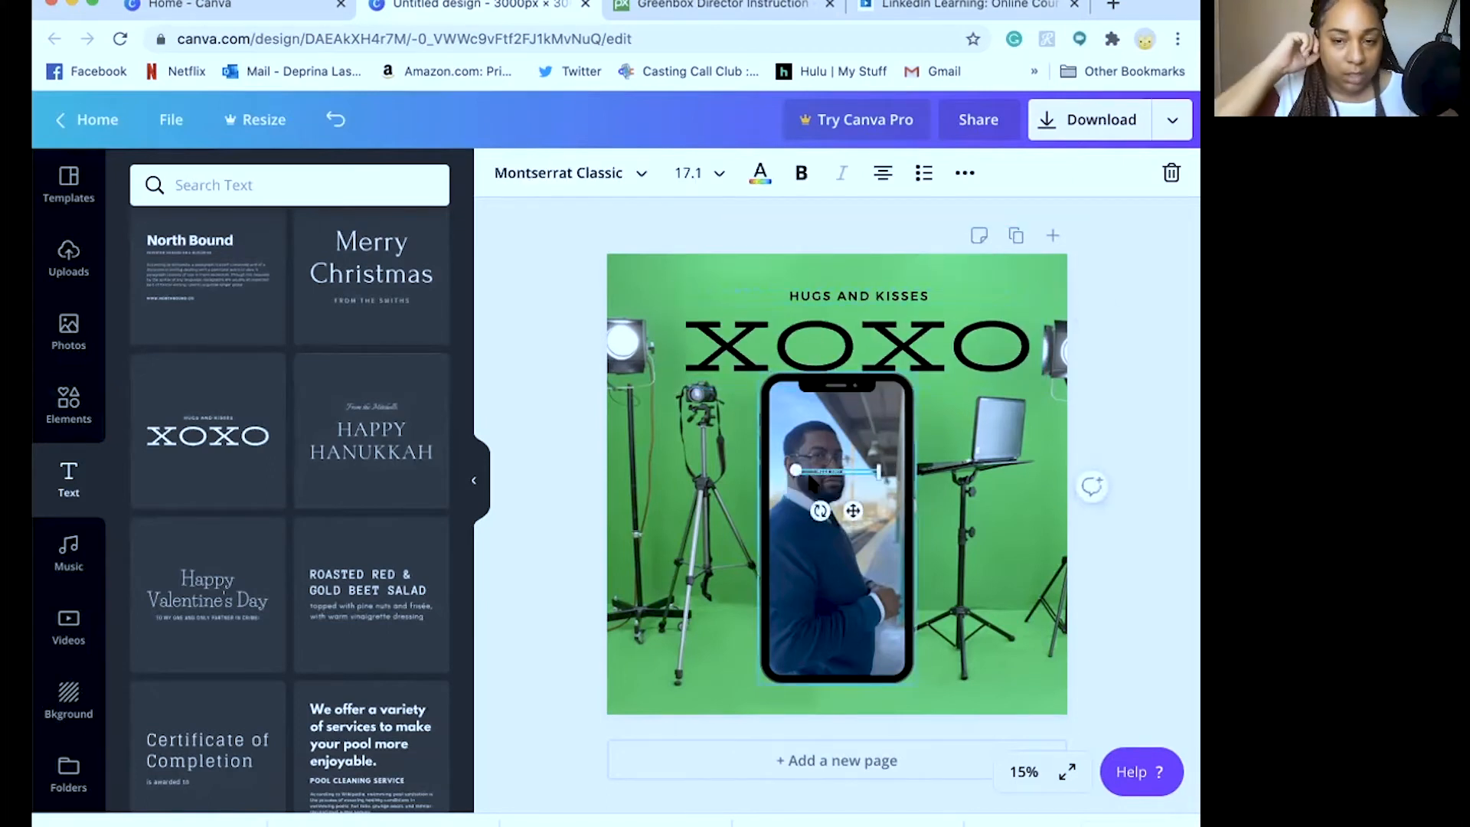
key(Delete)
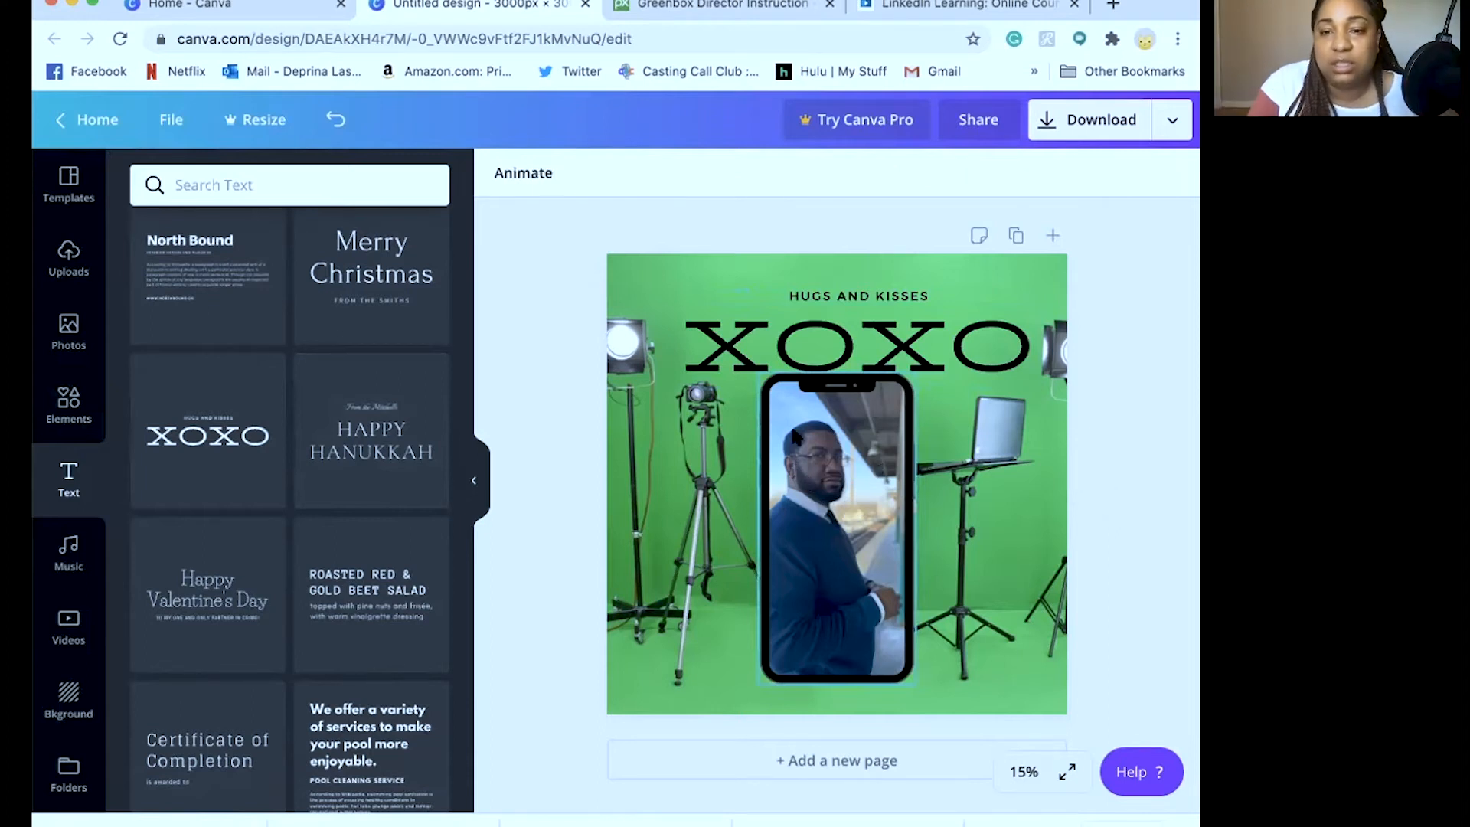
click(832, 314)
drag(832, 314, 835, 320)
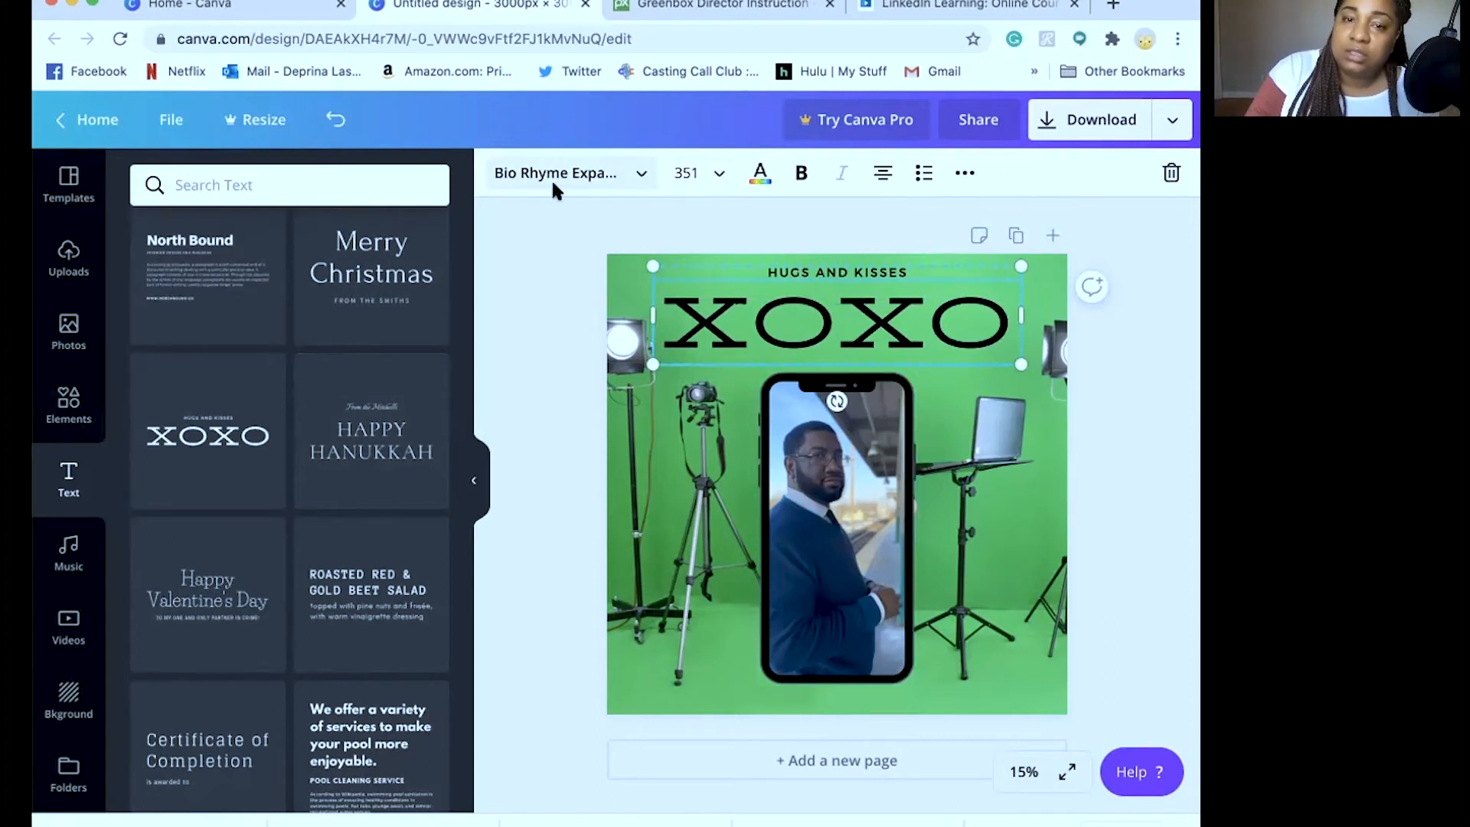
Browse the font list for the XOXO heading, leaving its size unchanged
click(604, 174)
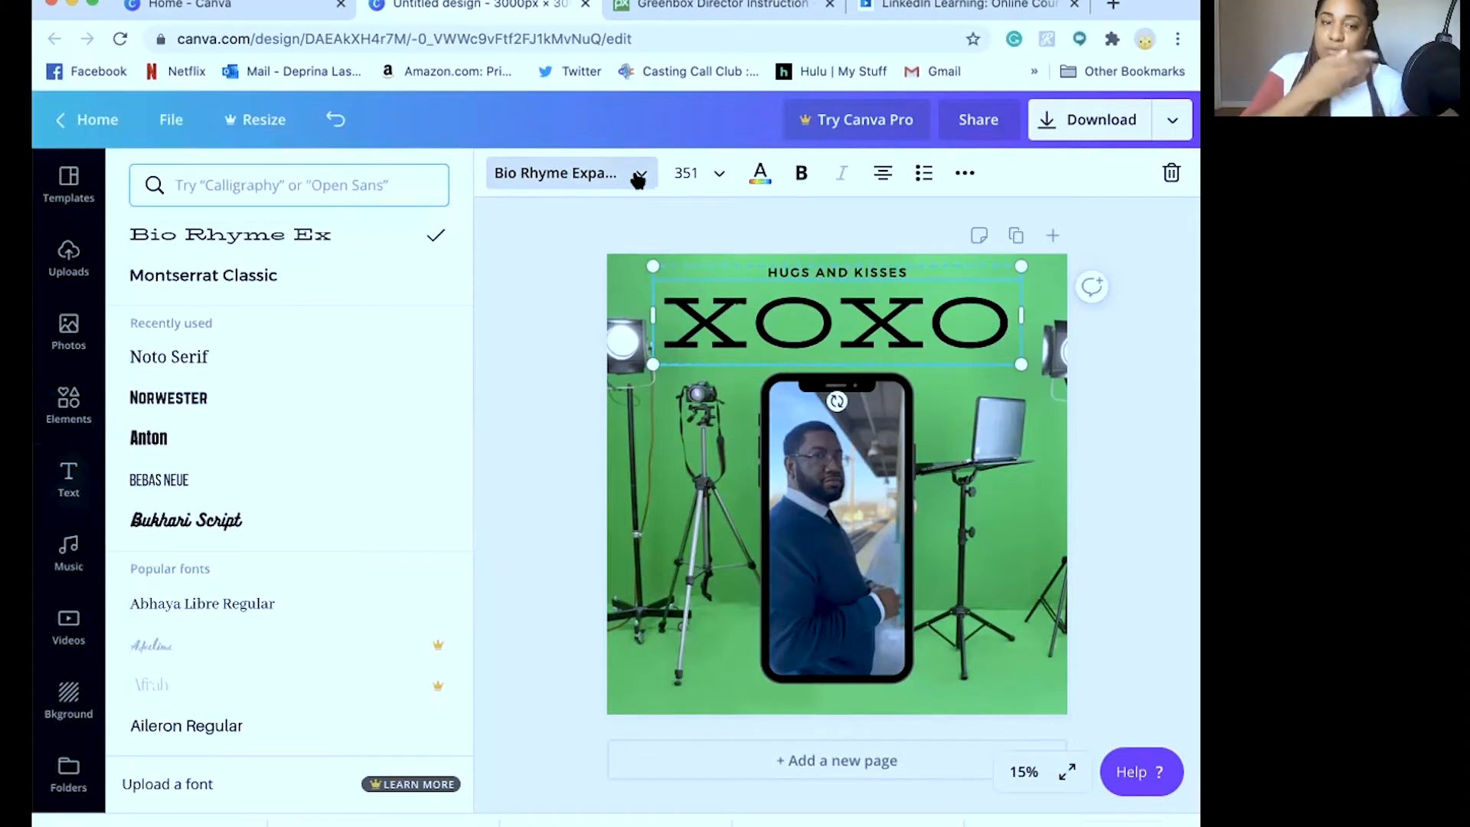
click(718, 174)
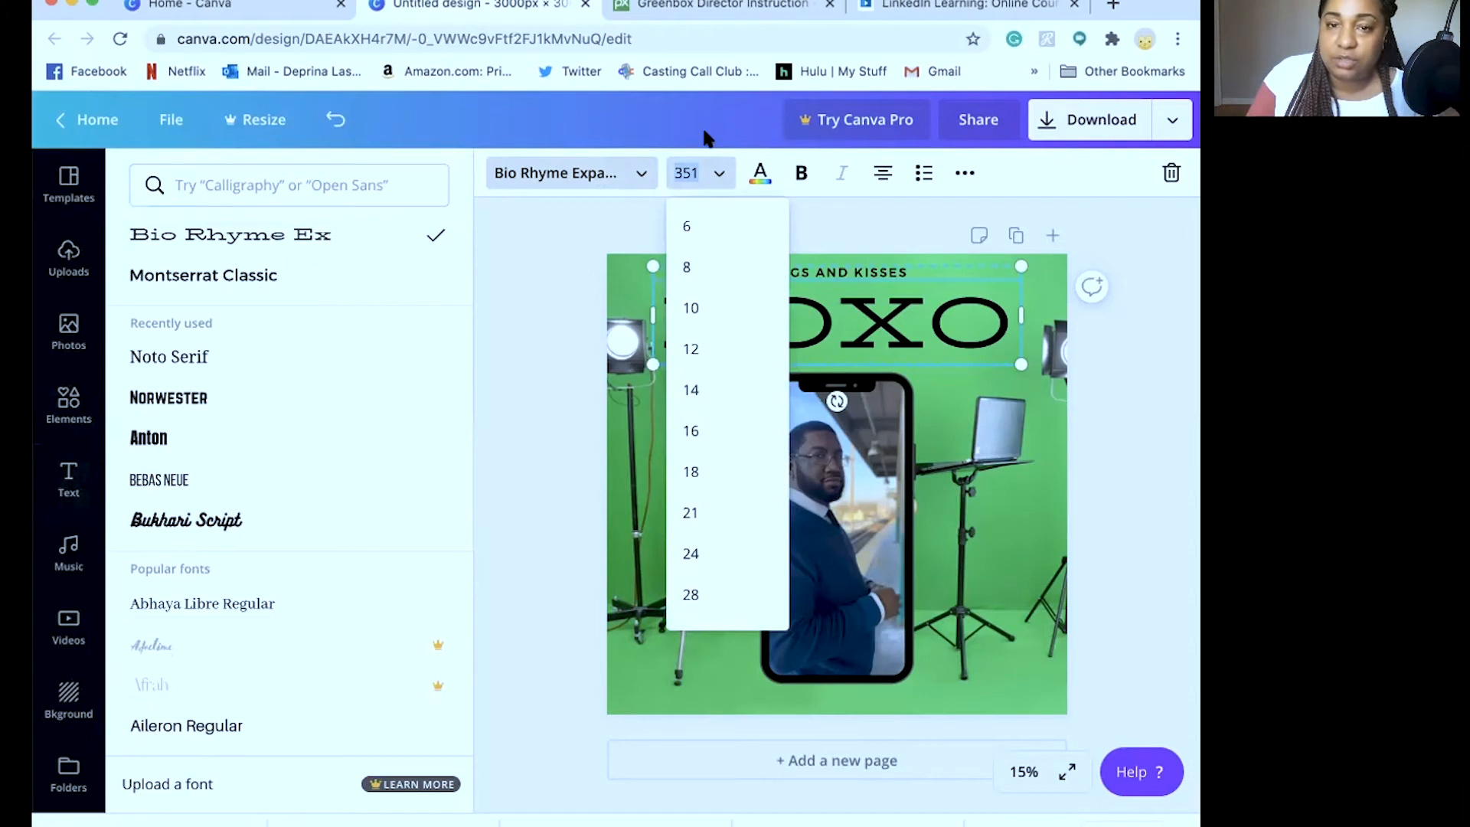
click(706, 138)
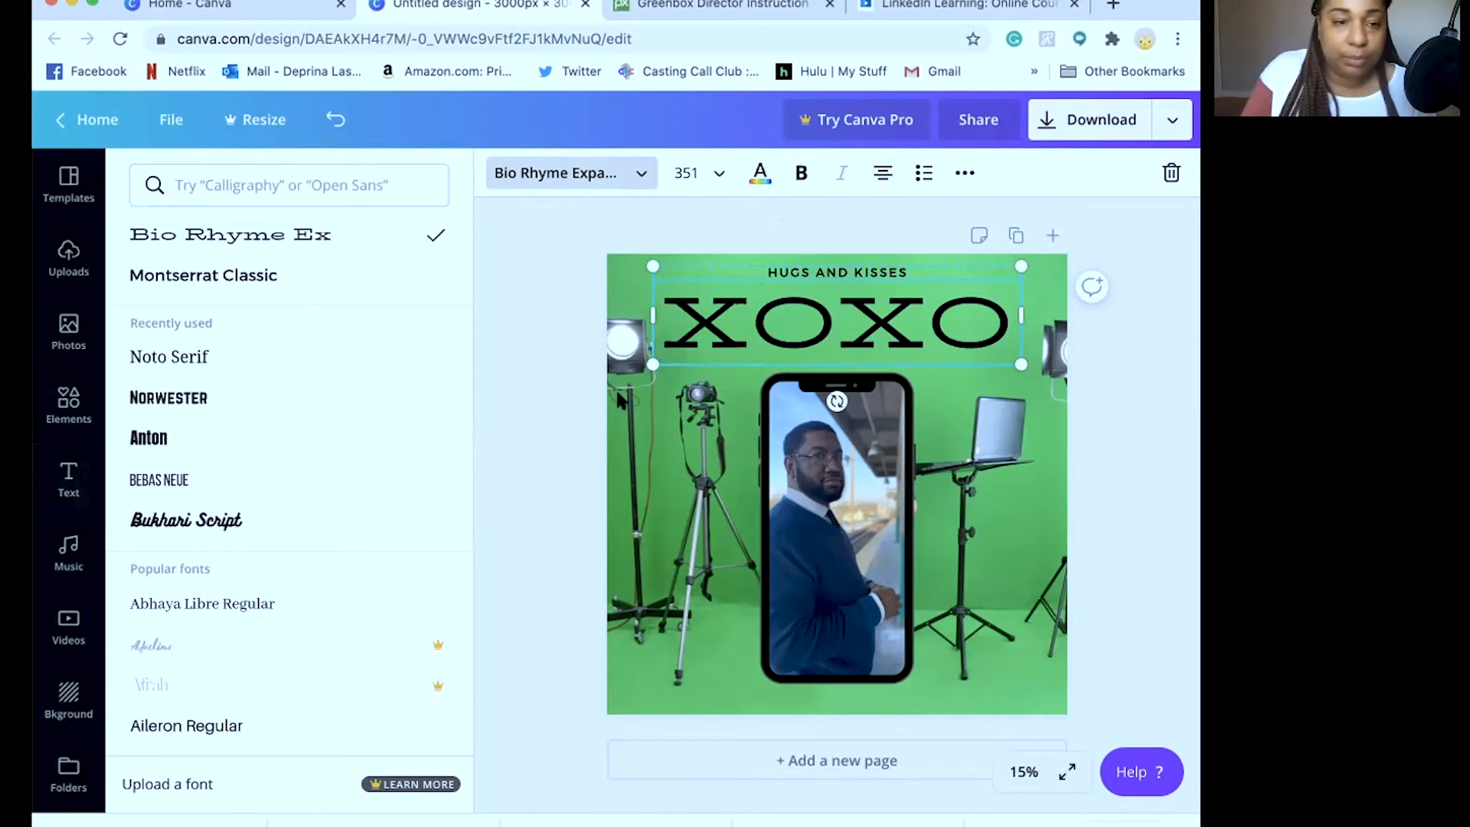
scroll(230, 612, down, 10)
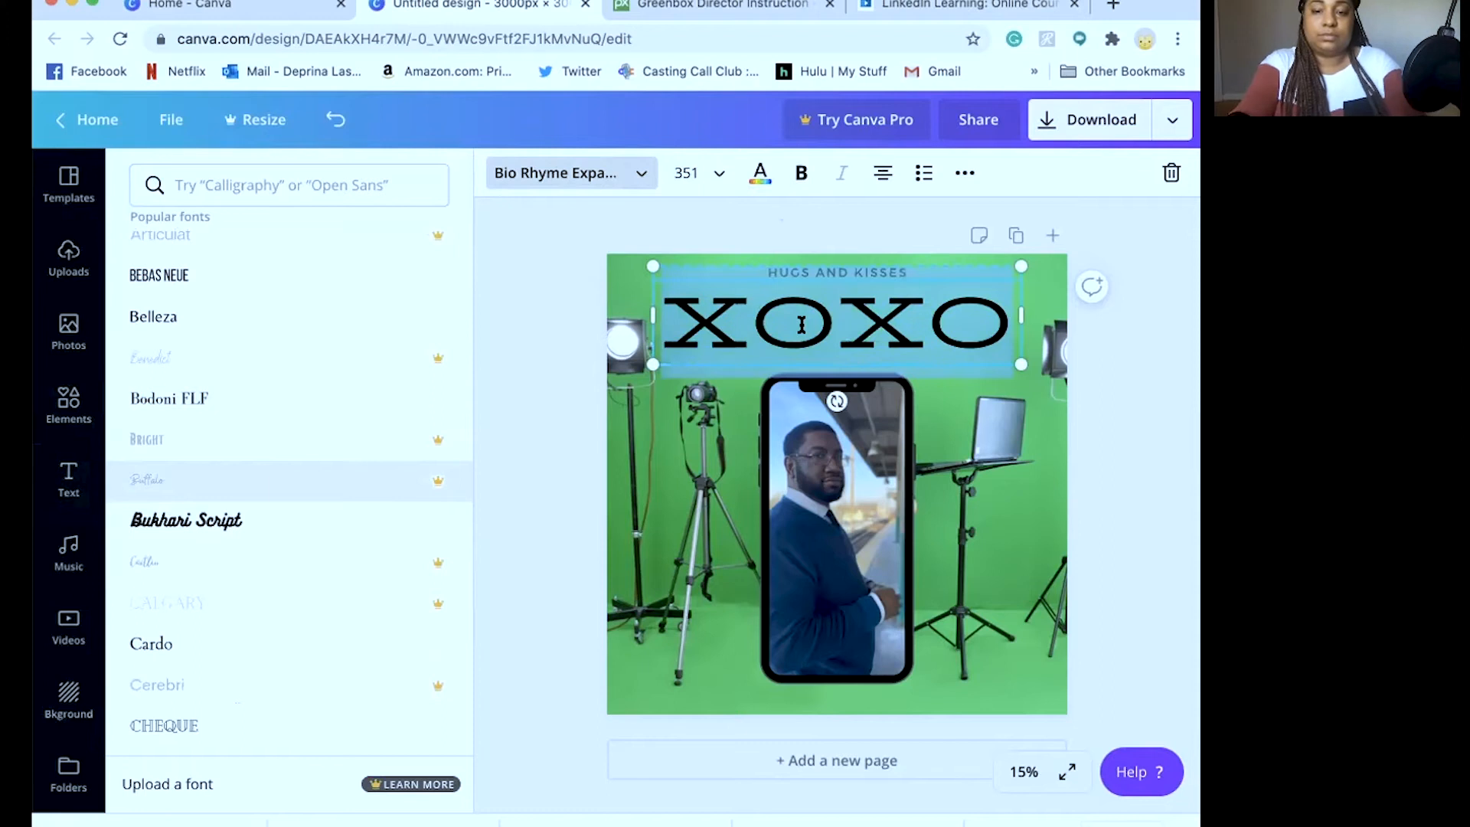
Retype the heading as 'PRODUCERS ONLY' and set its font size to 120
text(PRO)
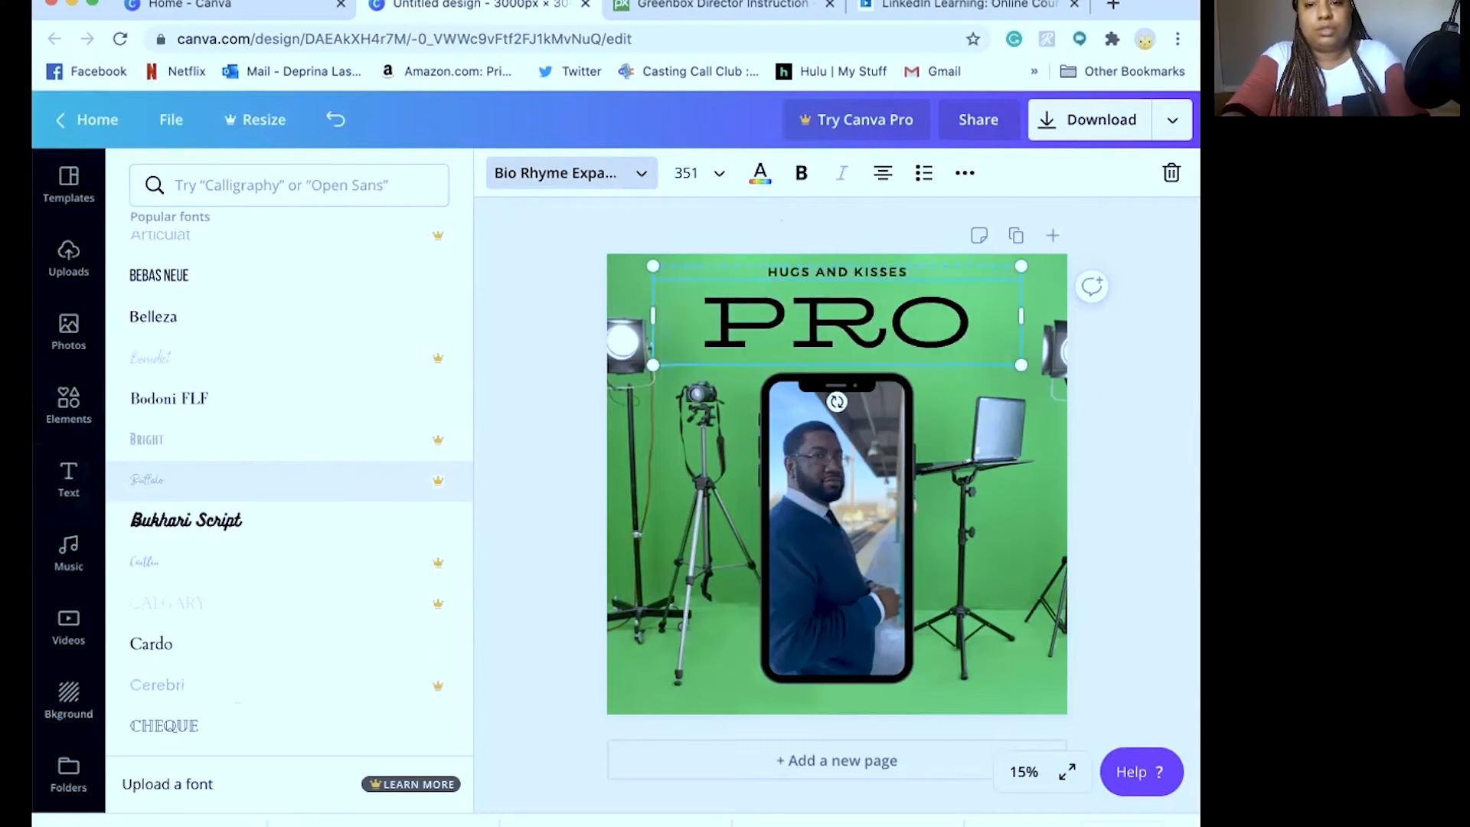
text(DUC)
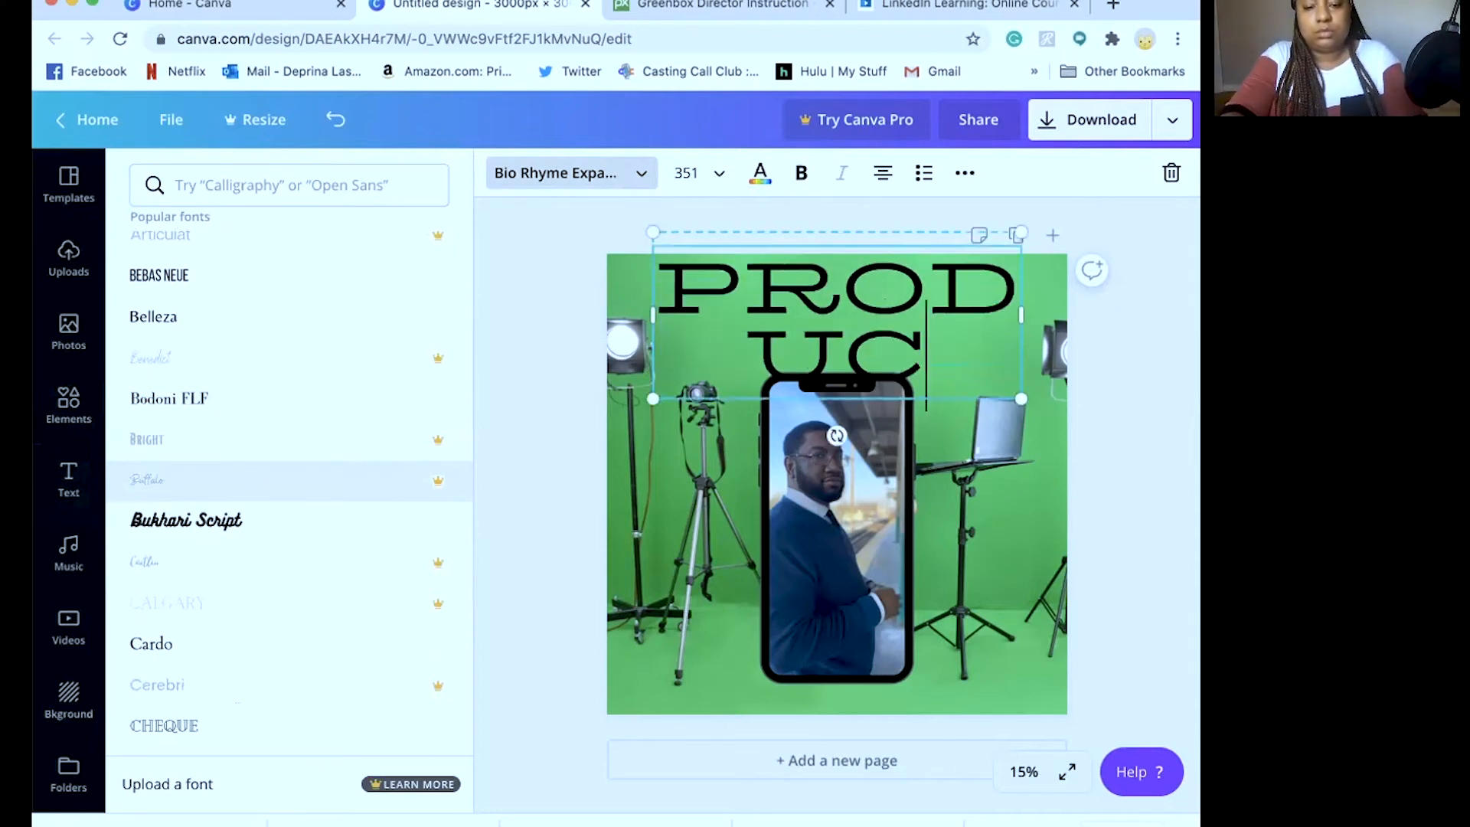
text(ERS O)
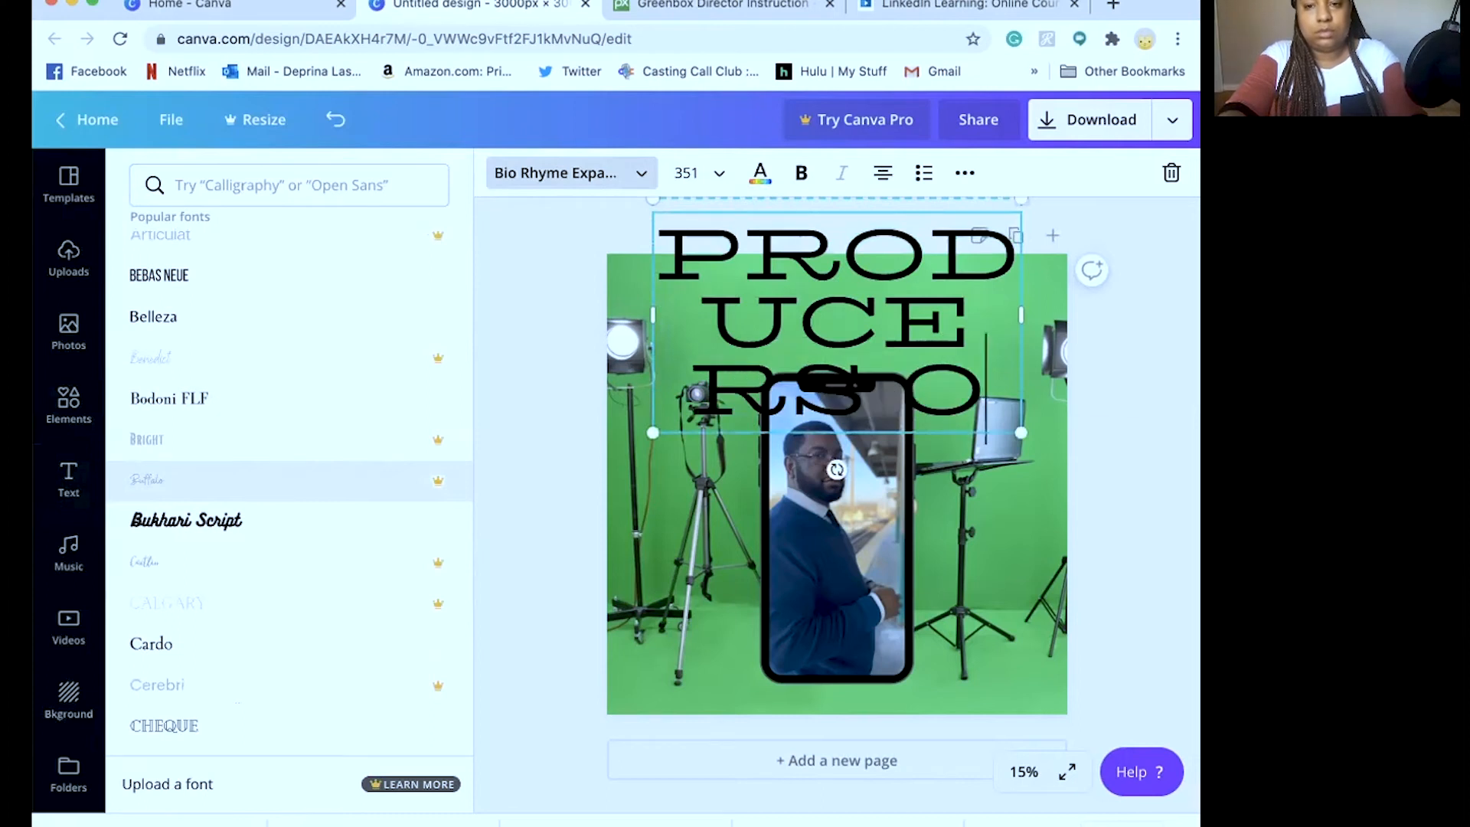
text(NLY)
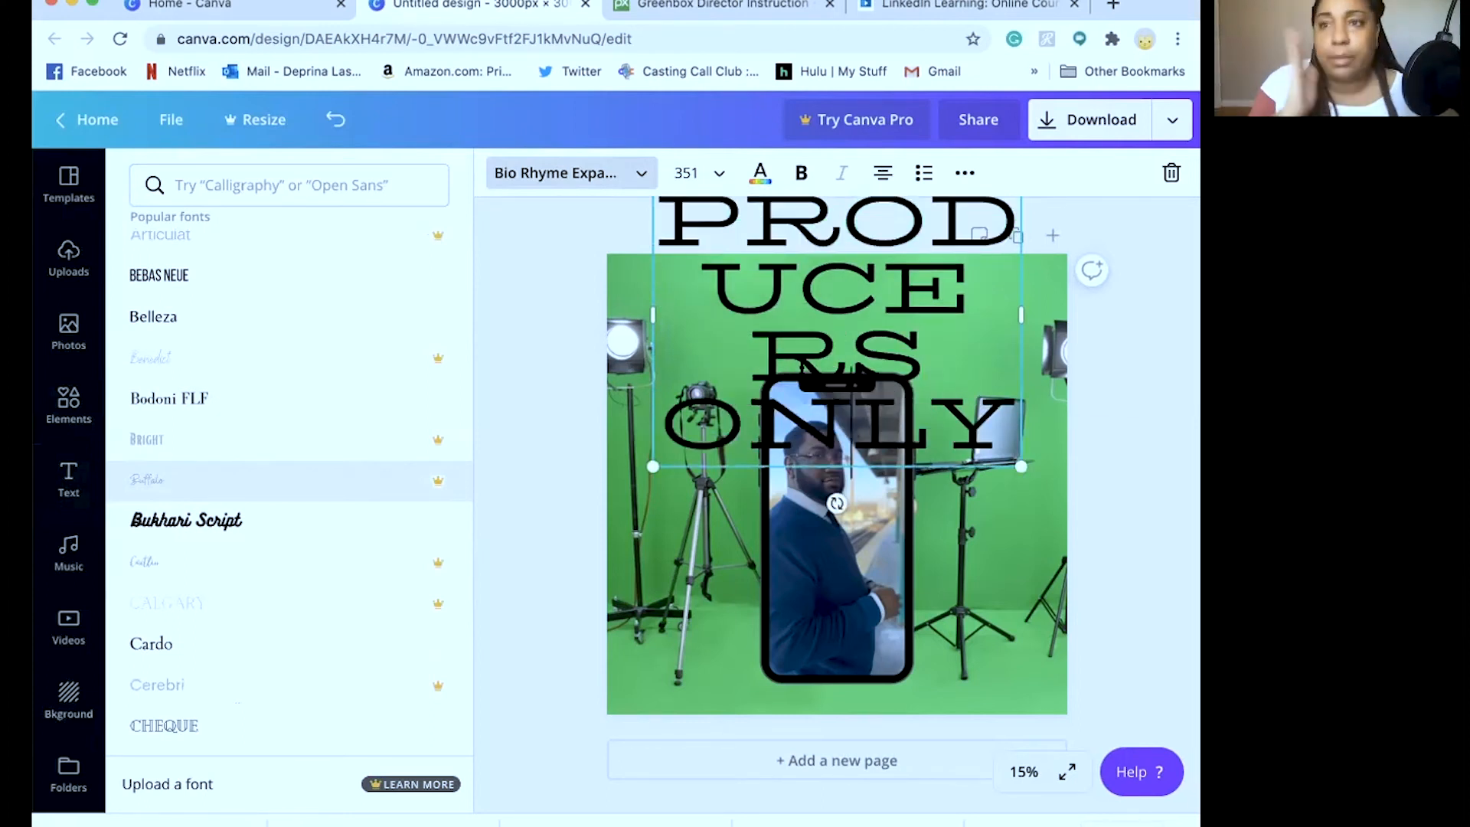
key(super+a)
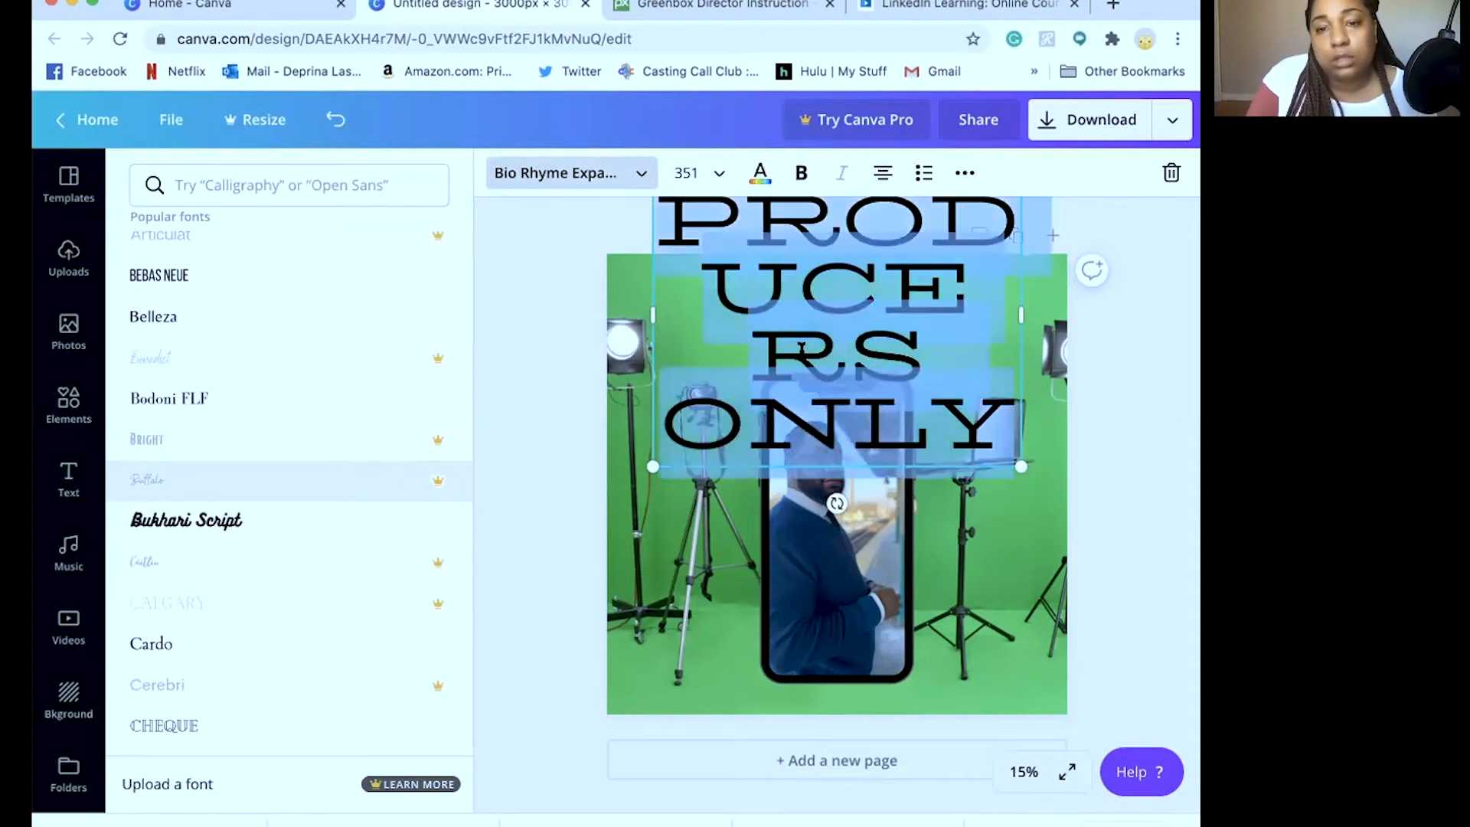
click(716, 171)
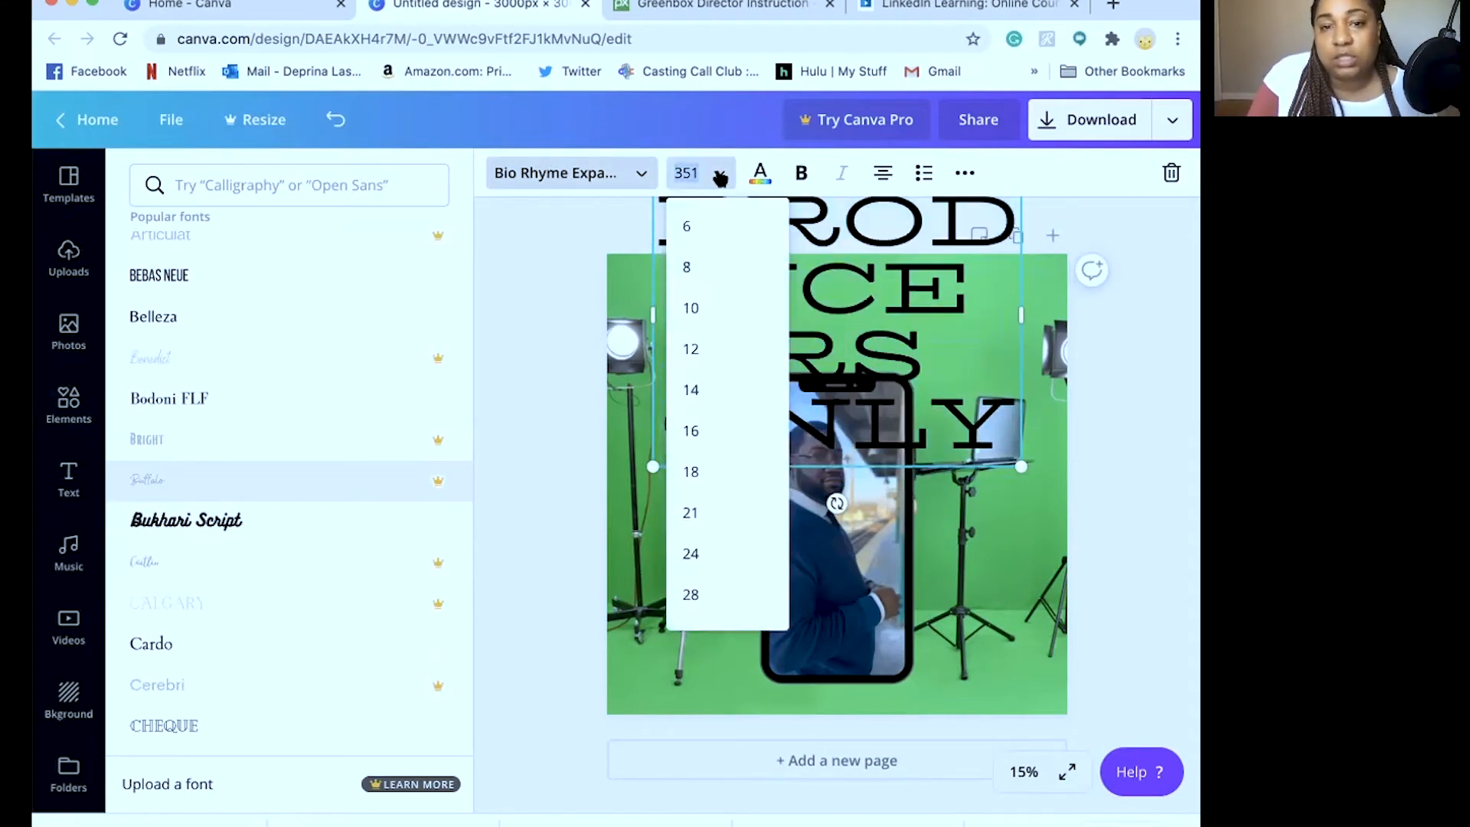
scroll(695, 544, down, 5)
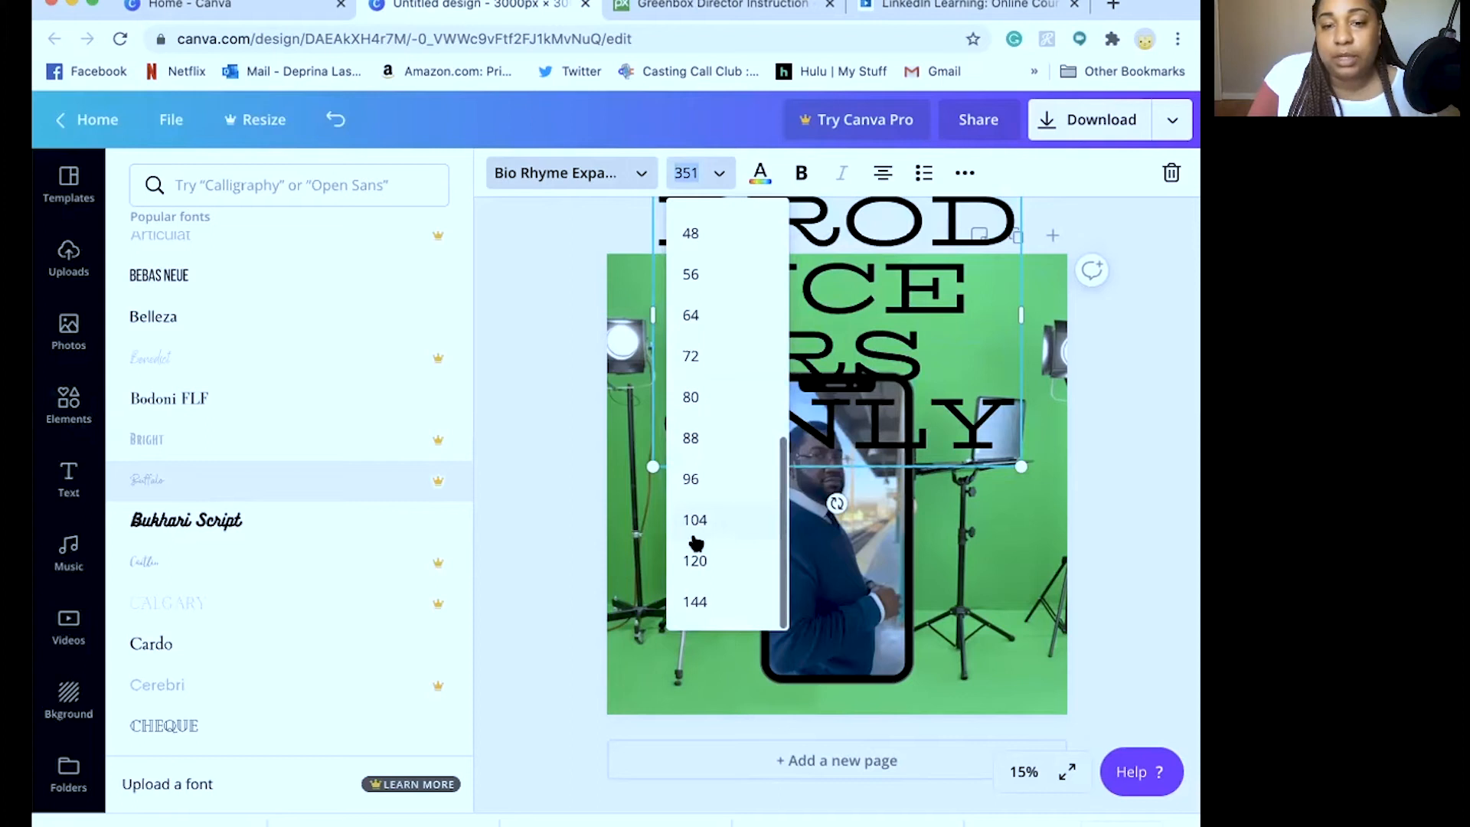
click(696, 558)
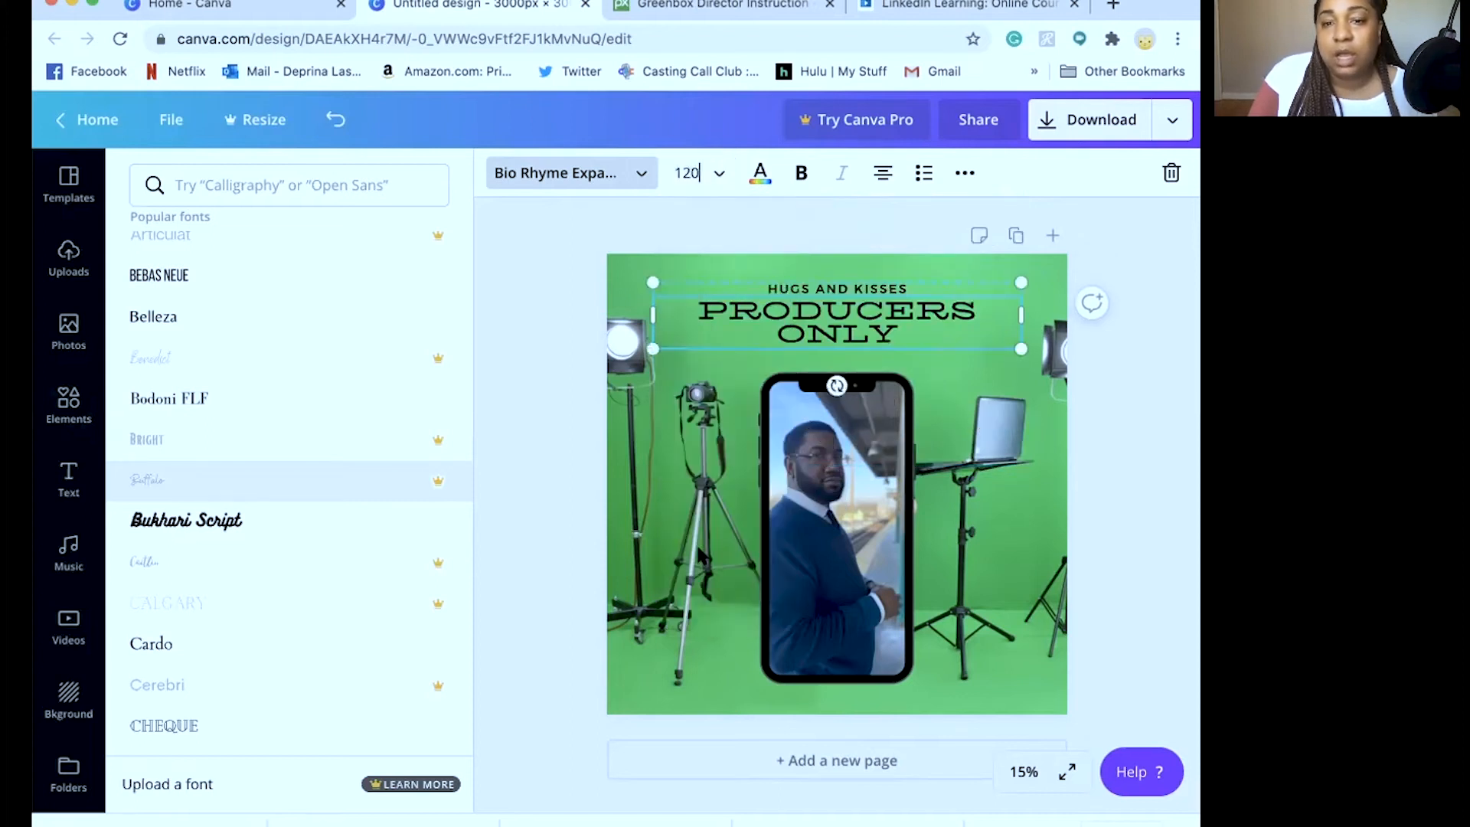
Replace the HUGS AND KISSES line with 'FOR'
click(813, 289)
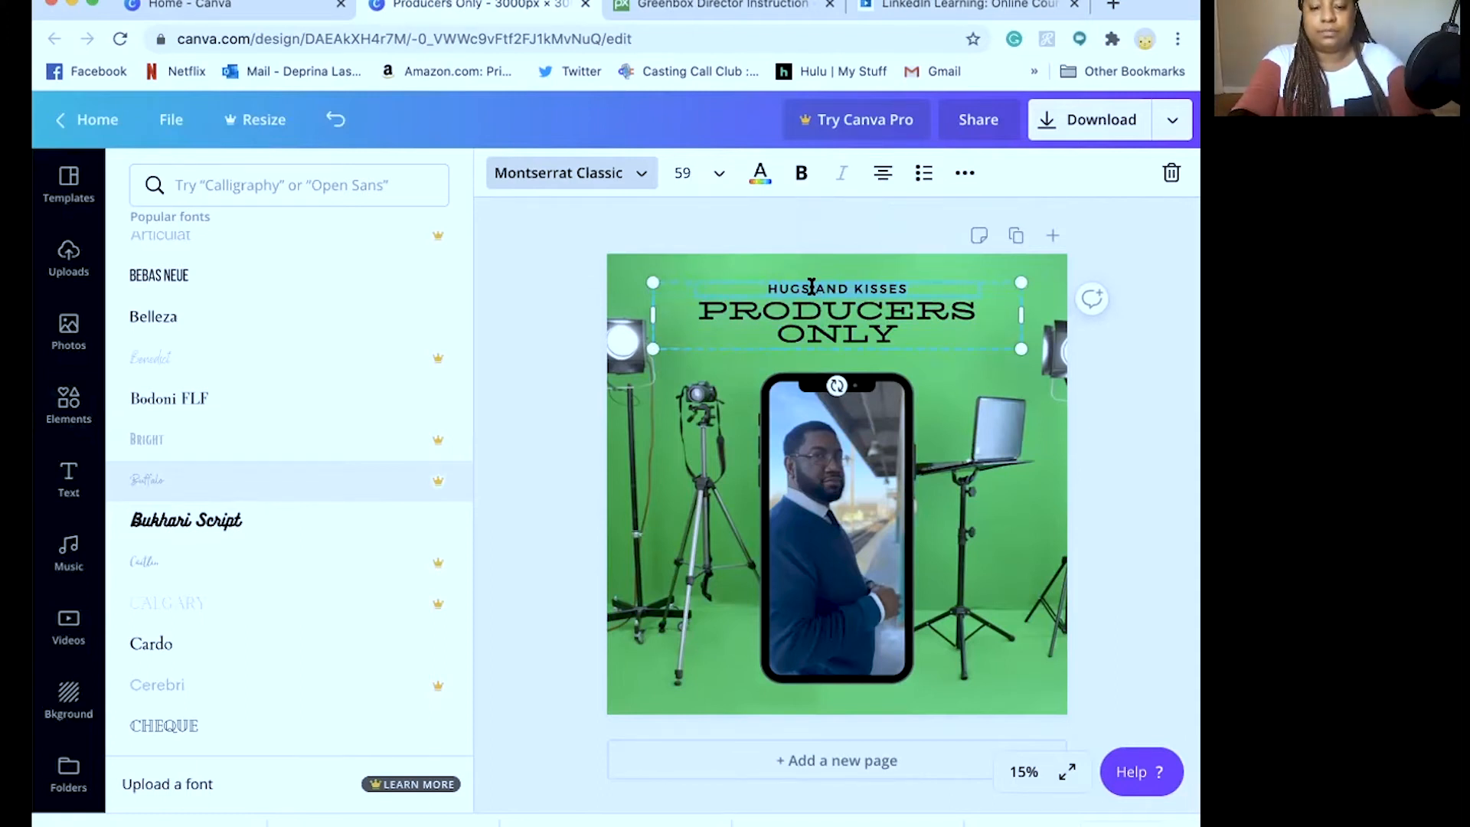
text(FOR)
click(816, 344)
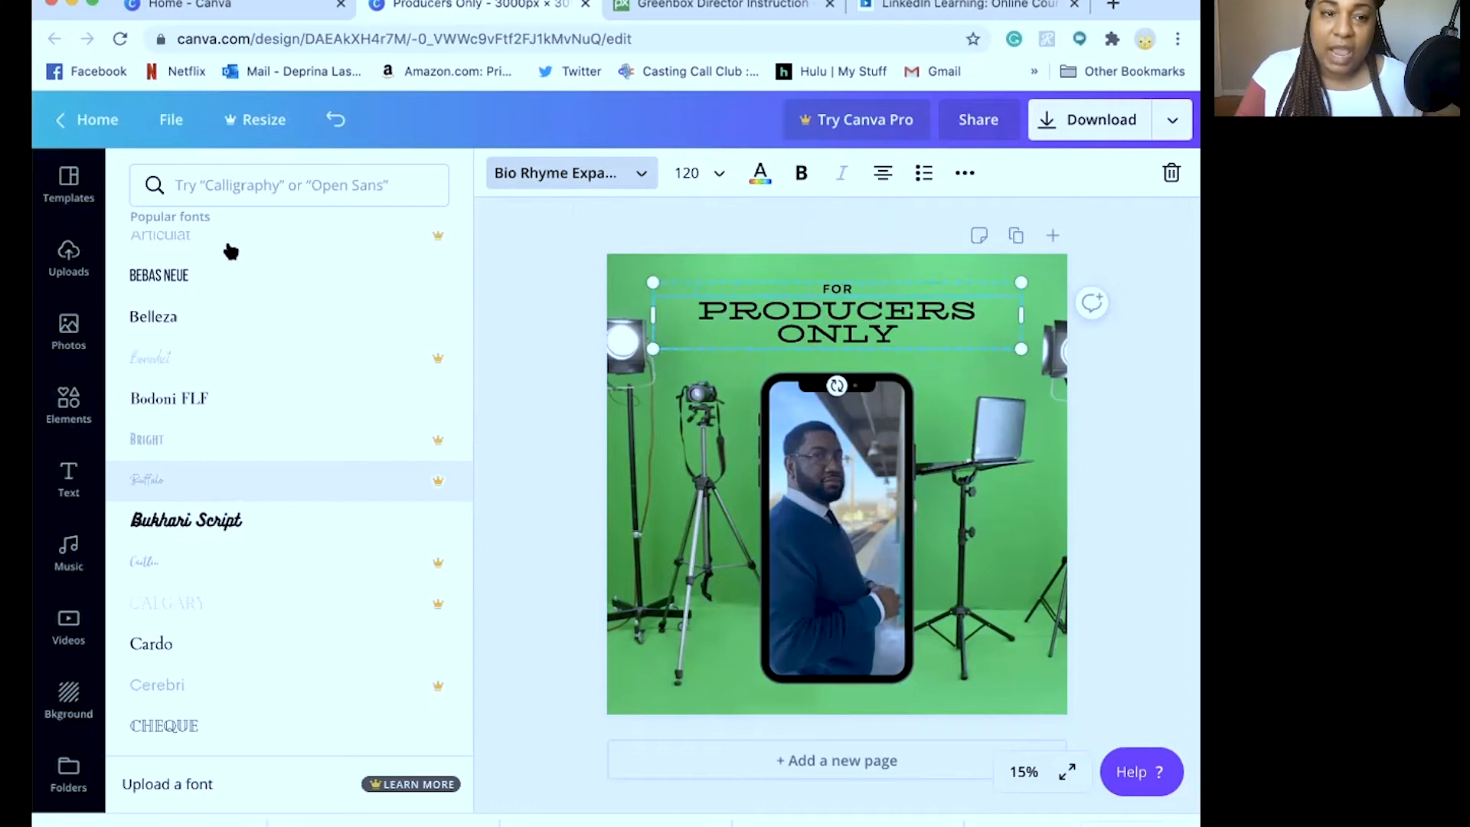
Bring up the Text panel and scroll to its top
click(69, 479)
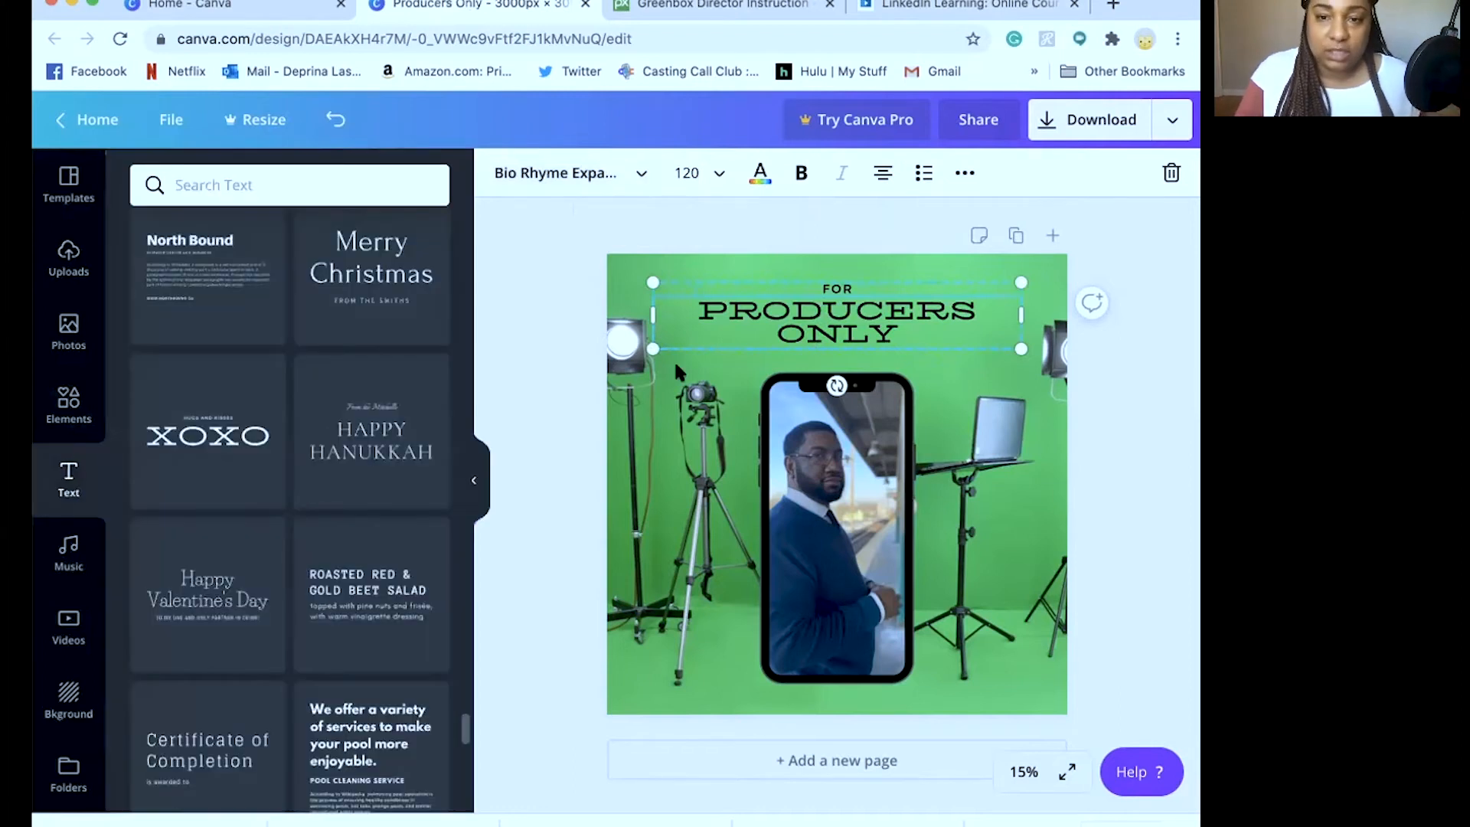
click(837, 291)
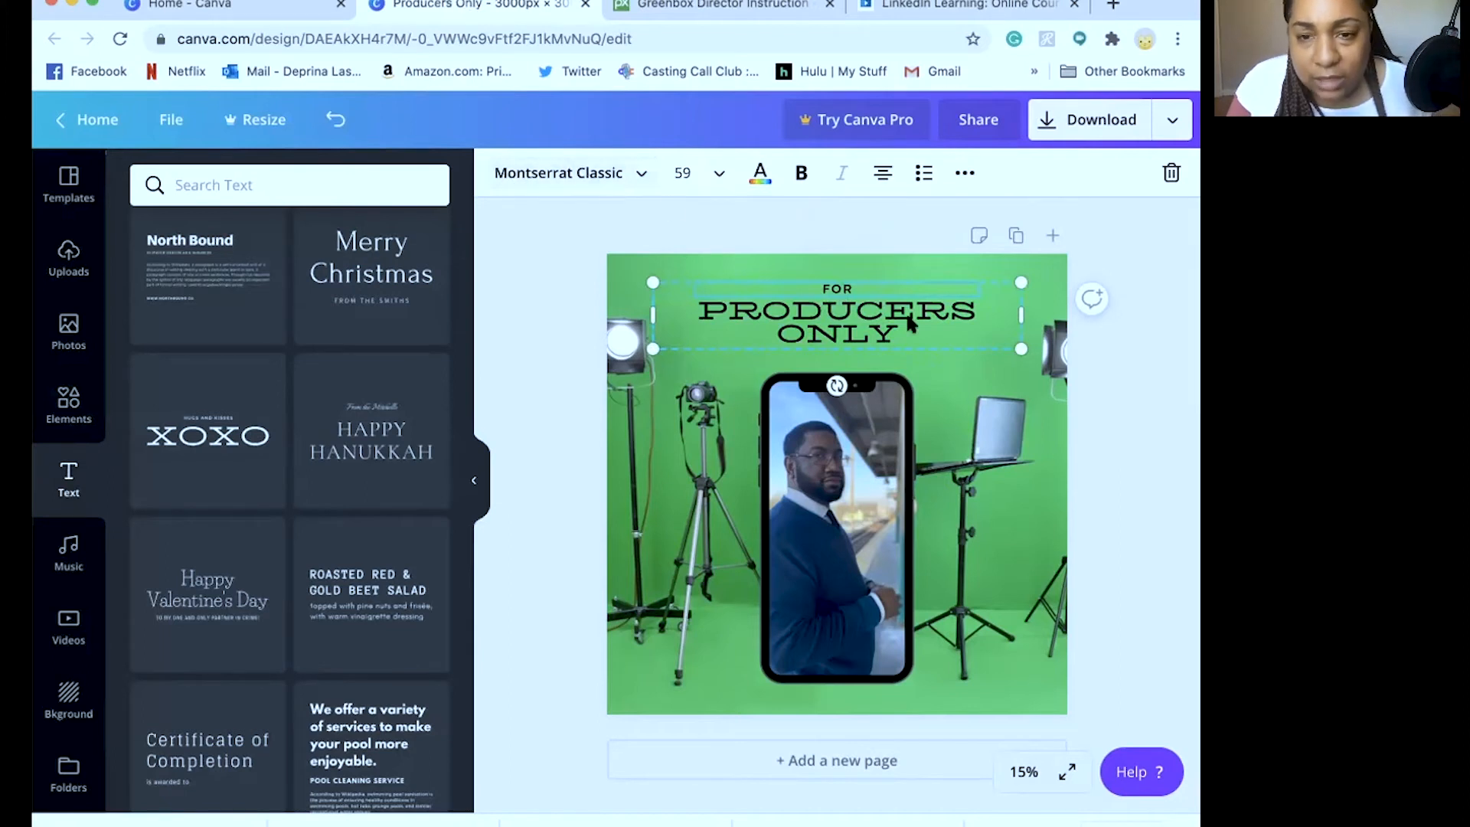
scroll(233, 382, up, 10)
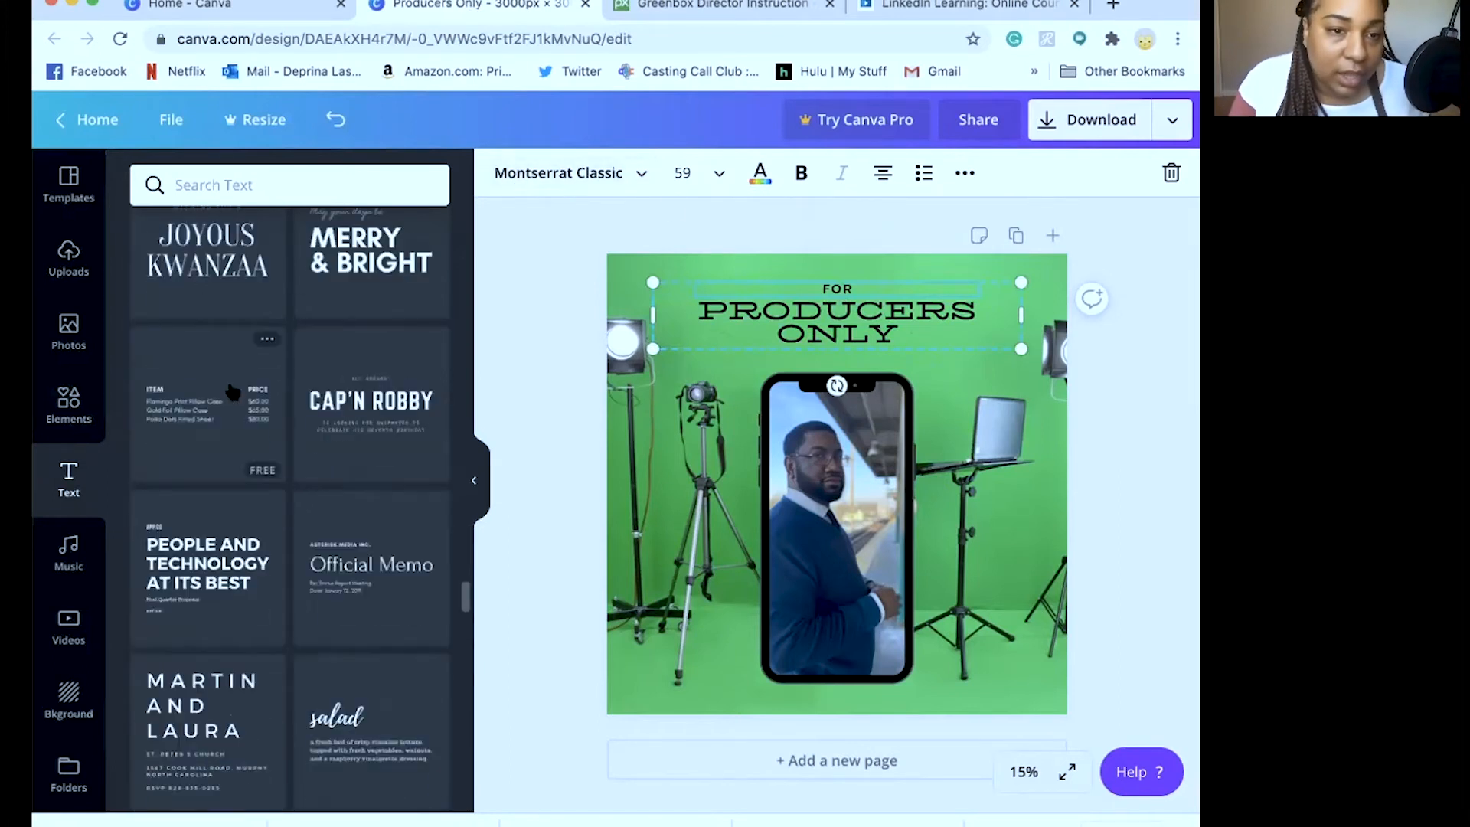
scroll(233, 392, up, 10)
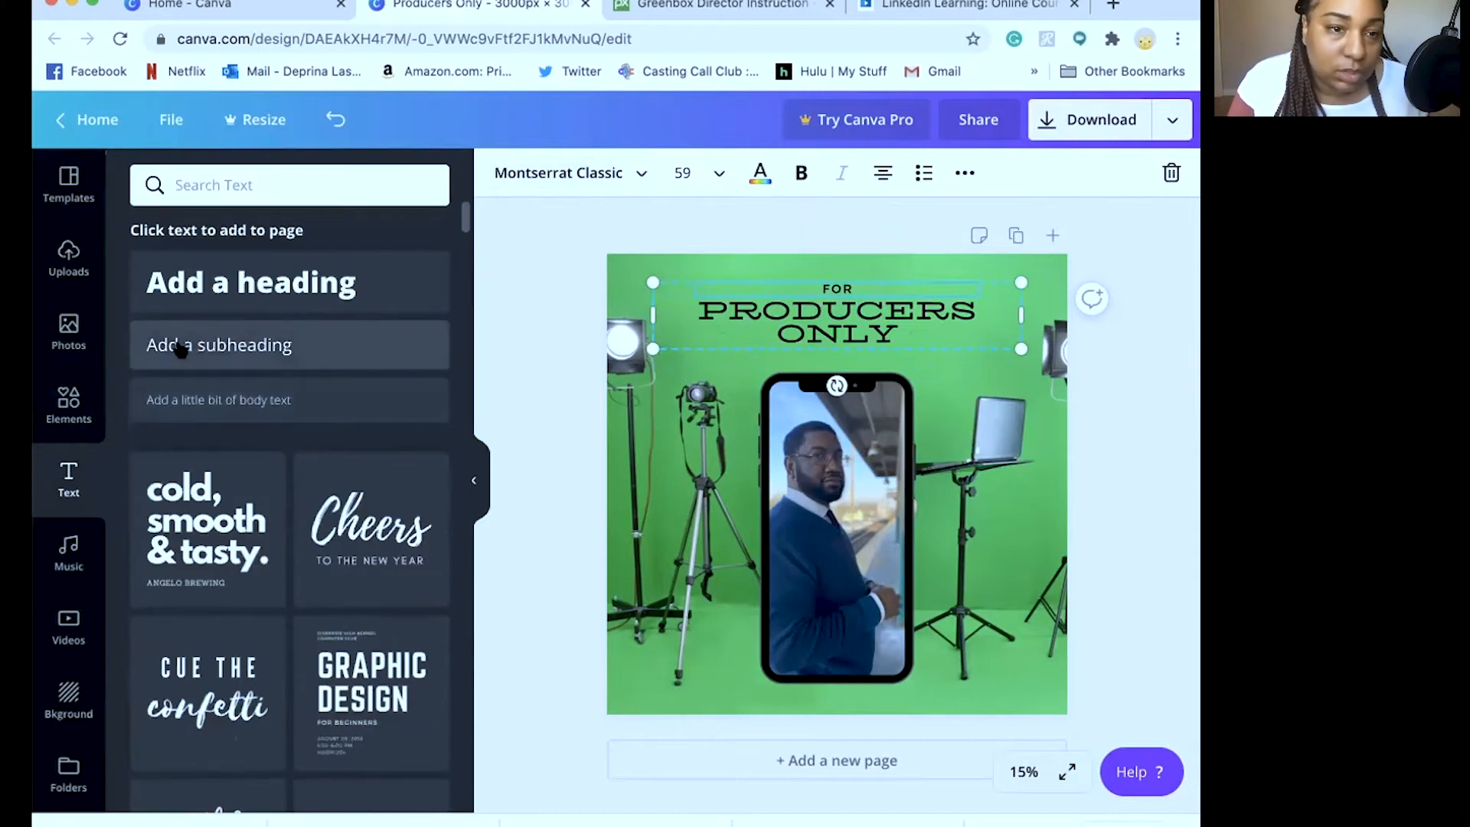
Add a subheading text box and set its font to Montserrat Classic
click(178, 348)
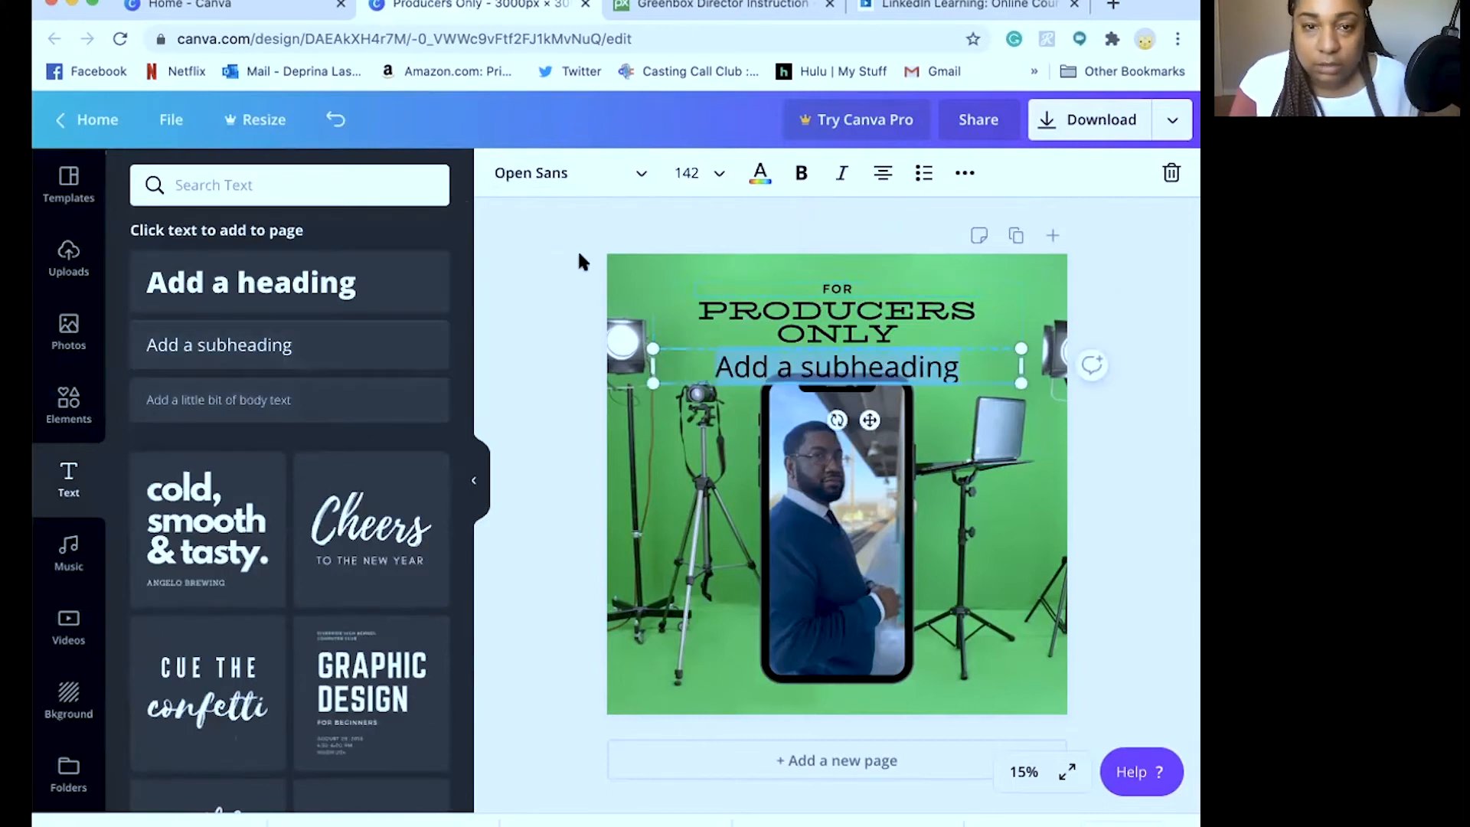
click(634, 176)
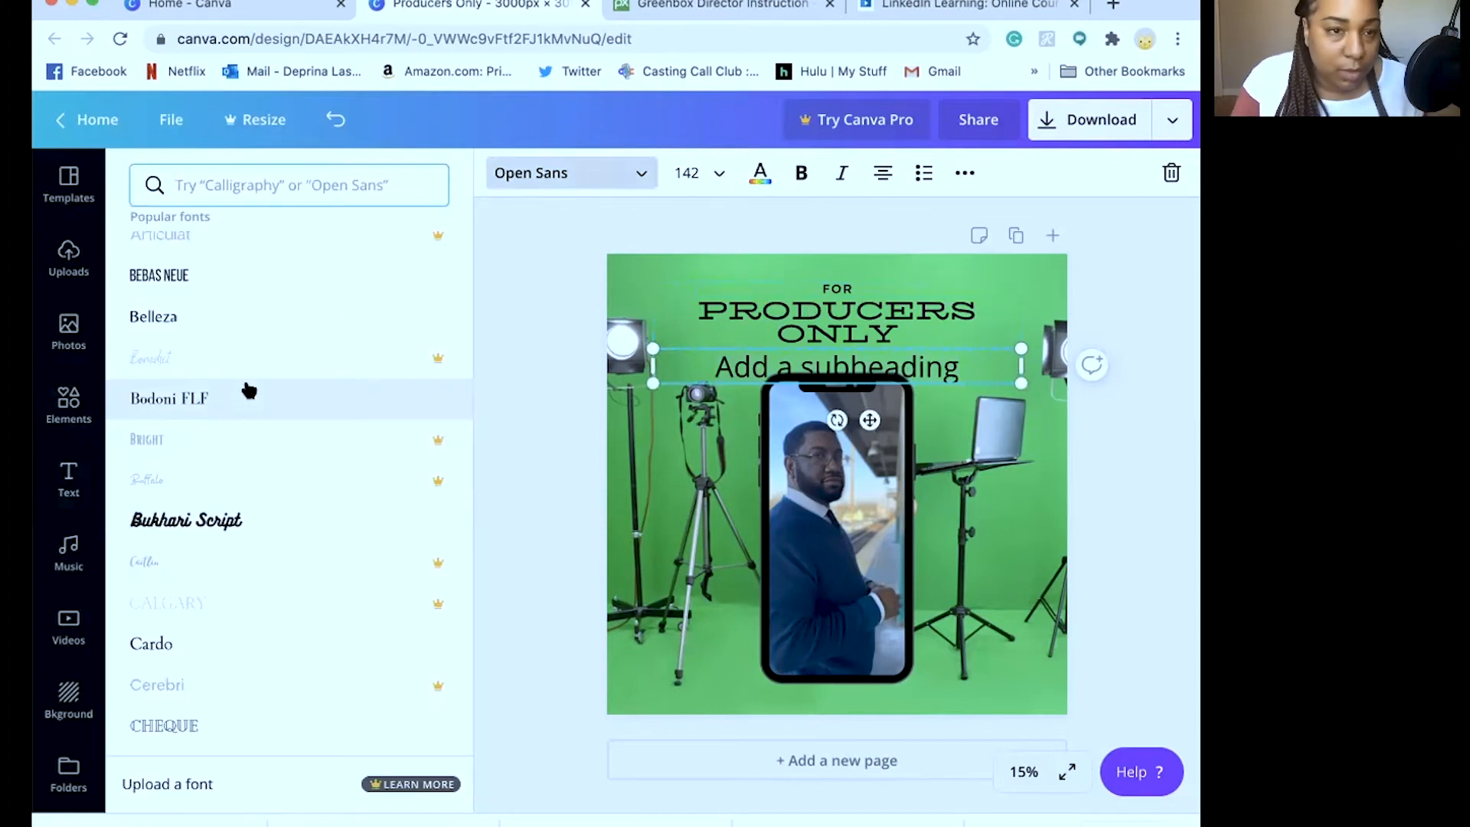
text(m)
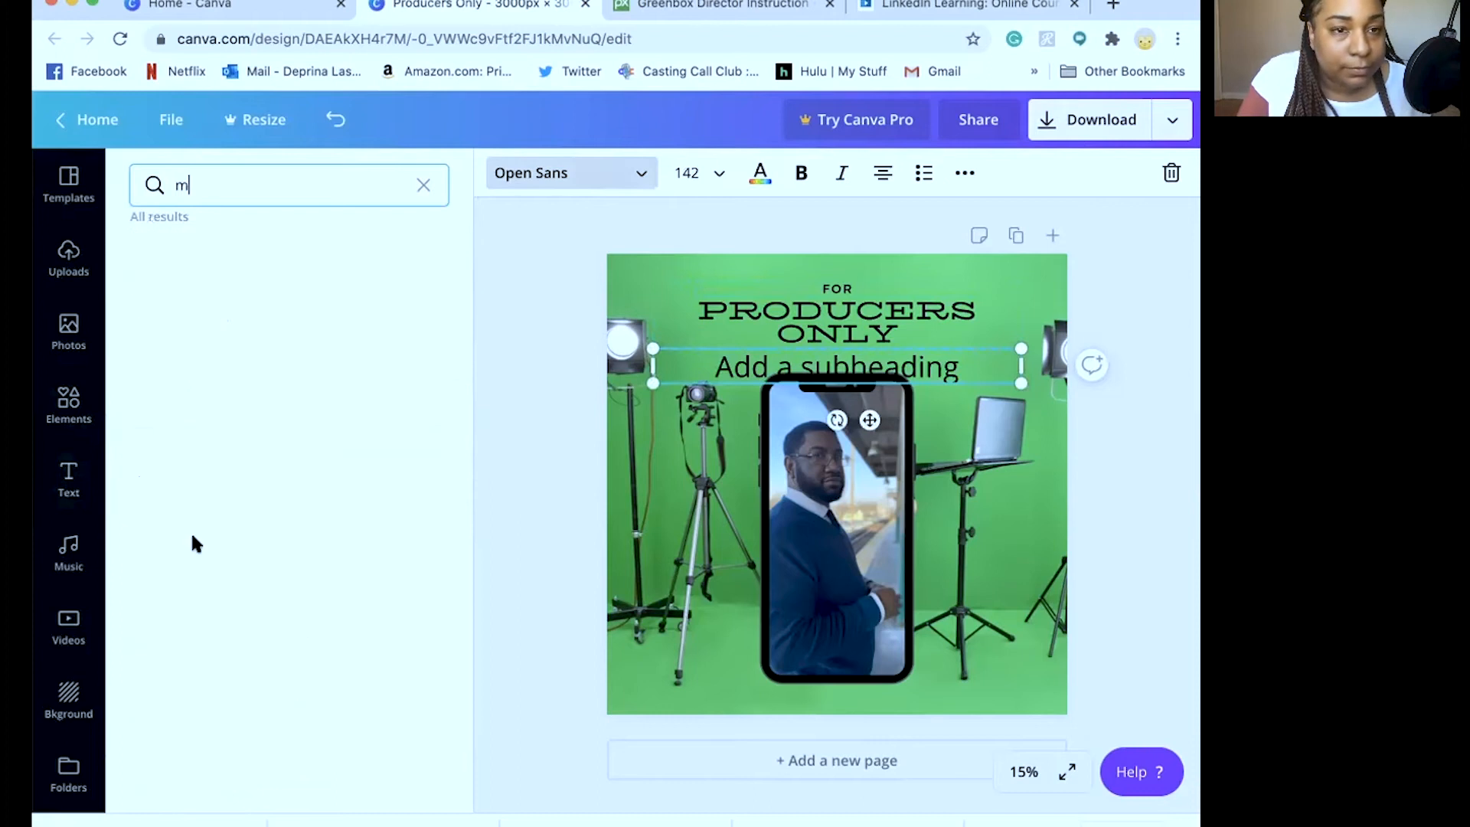
text(on)
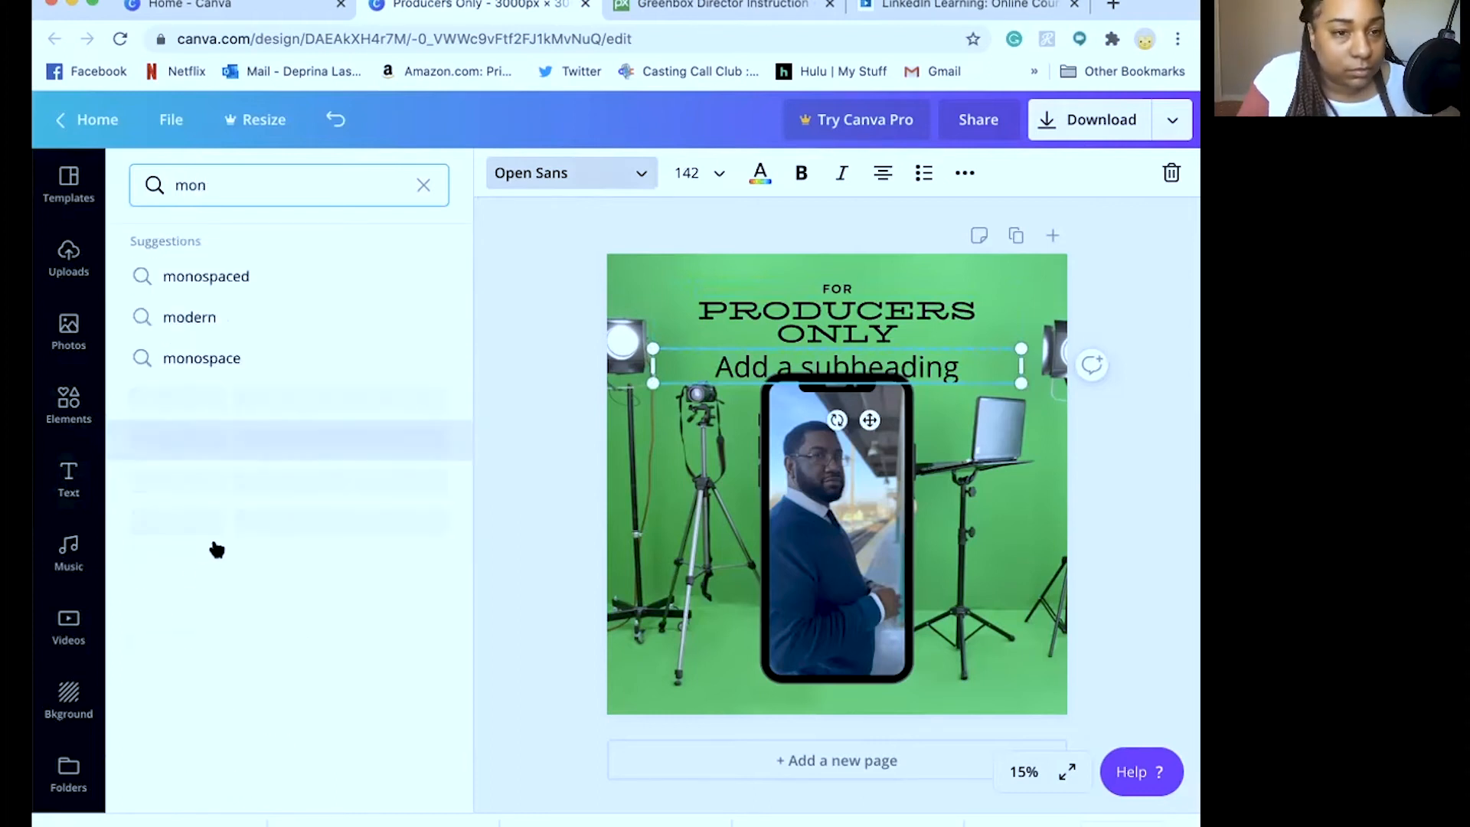
scroll(201, 573, down, 3)
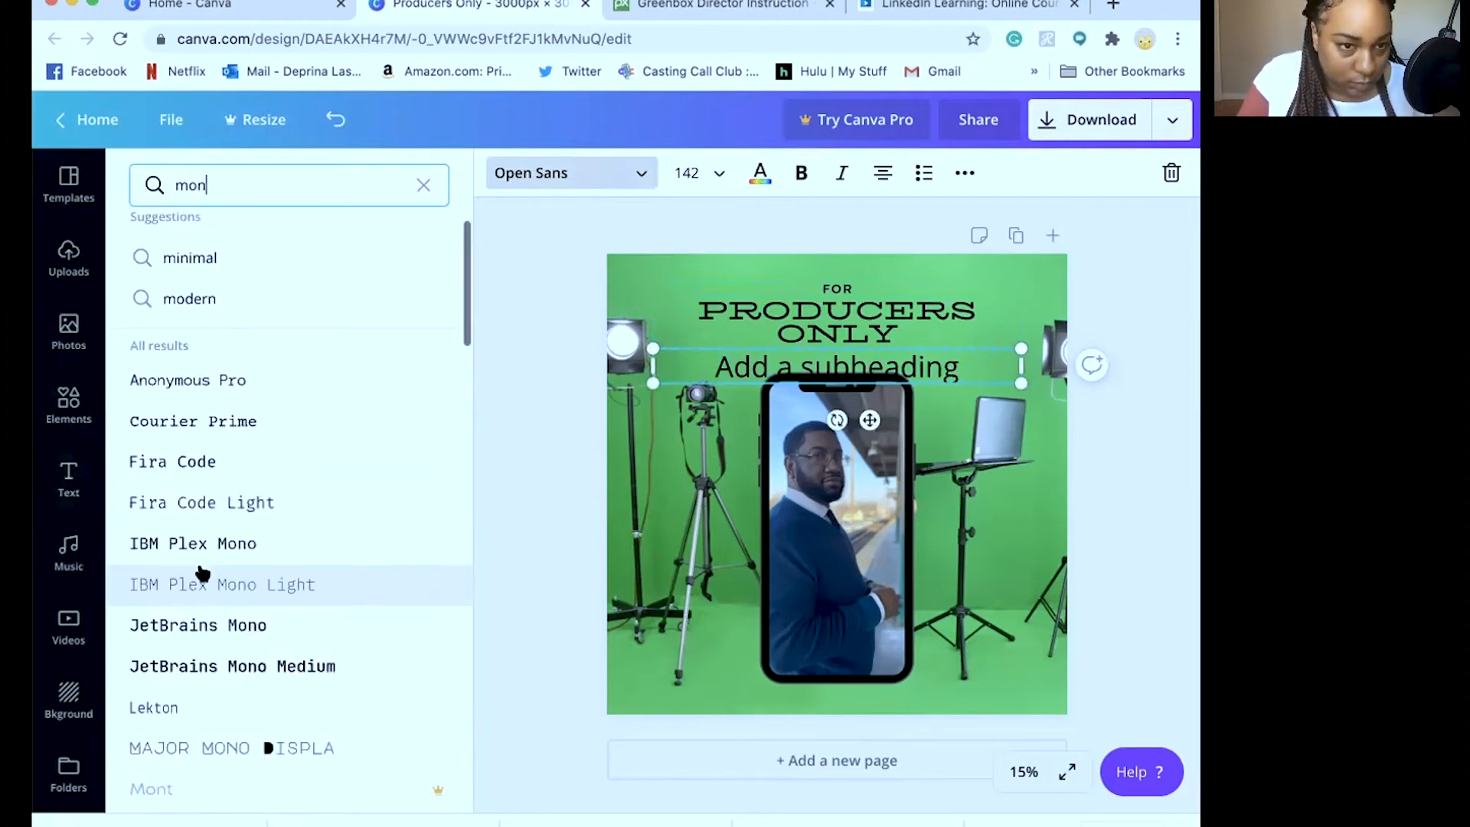
scroll(202, 573, down, 7)
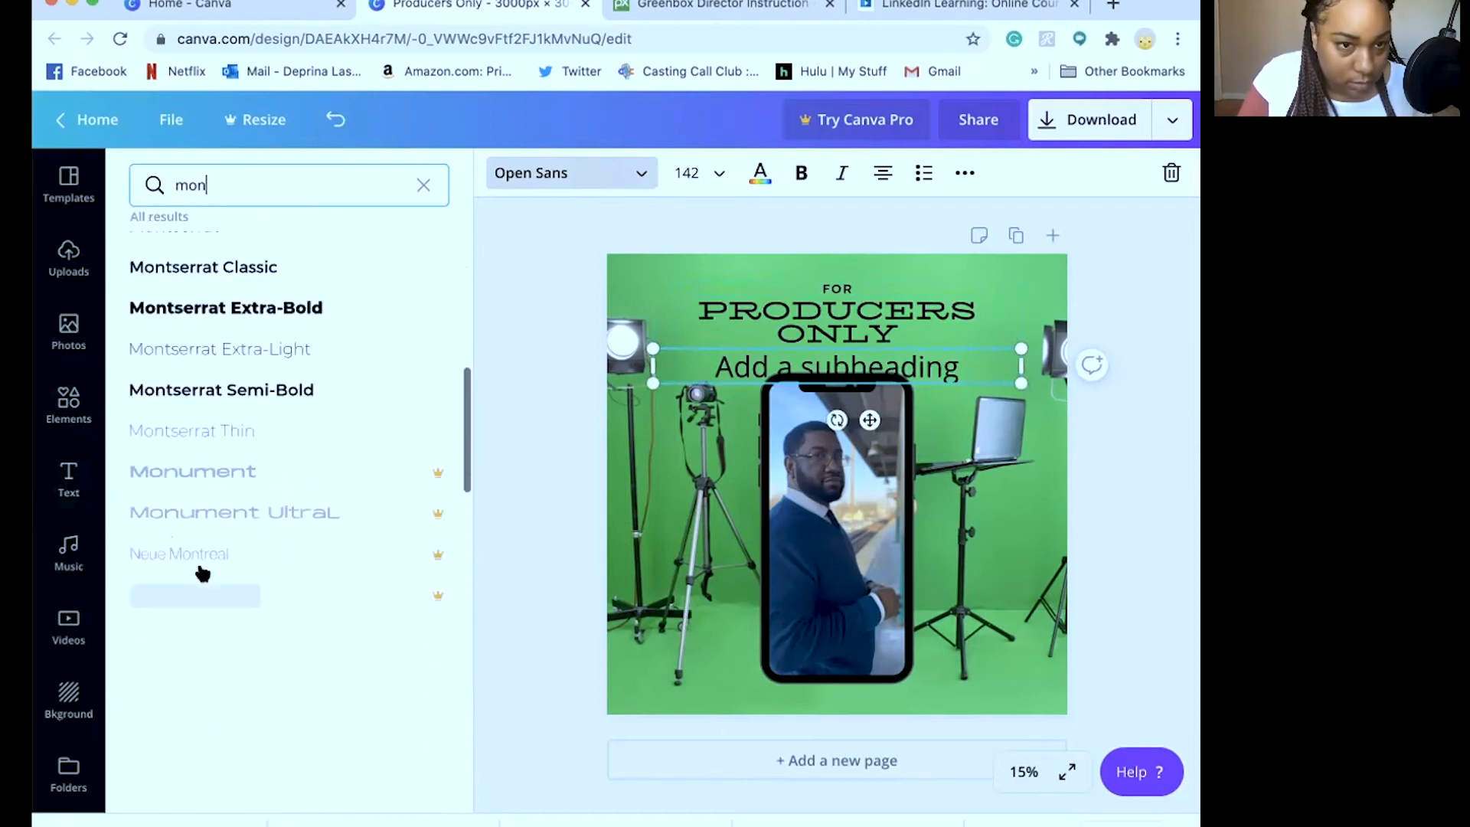
click(188, 366)
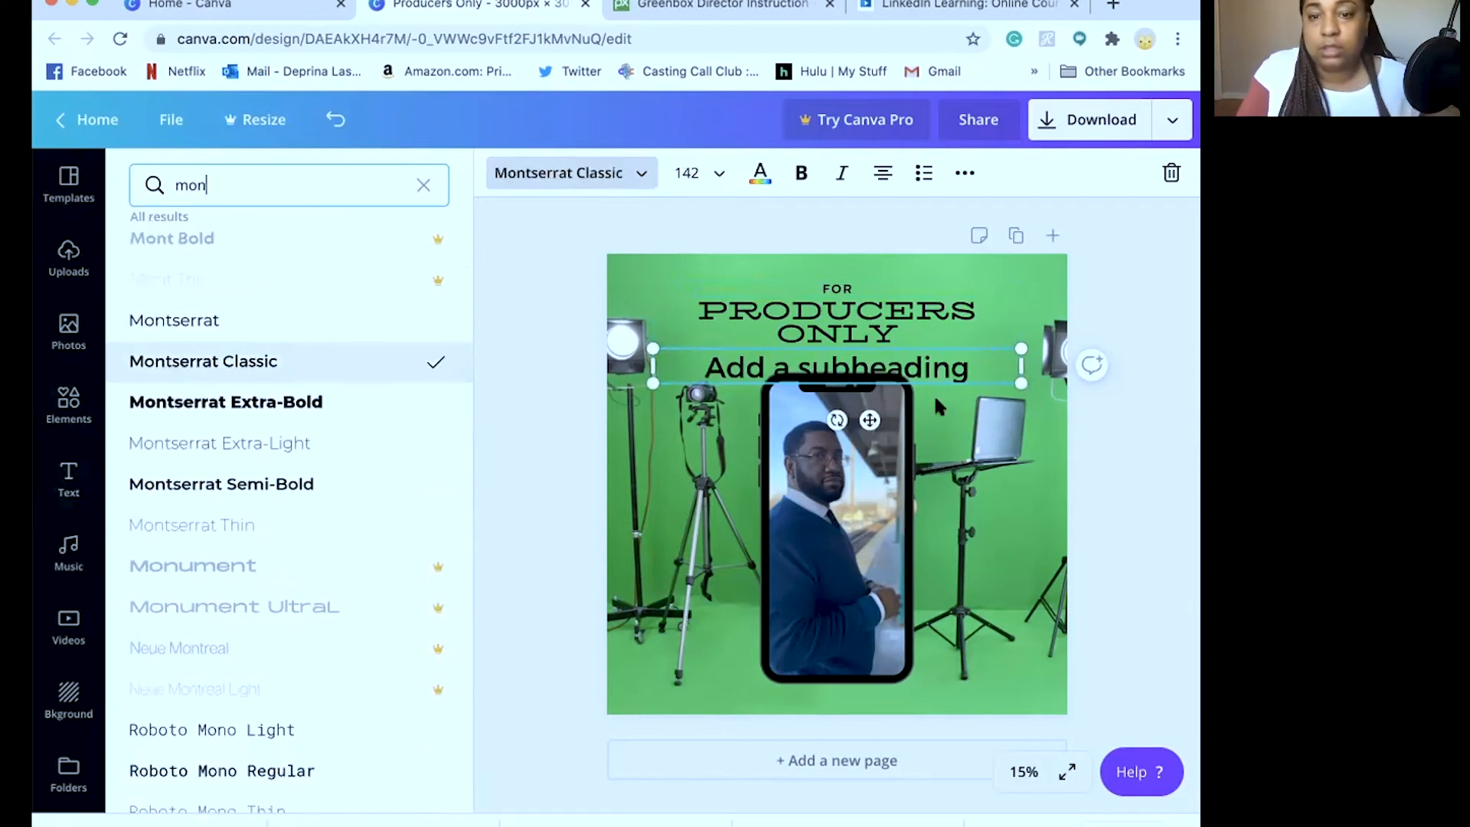
Set the whole subheading line to font size 59, leaving it not bold
double_click(823, 366)
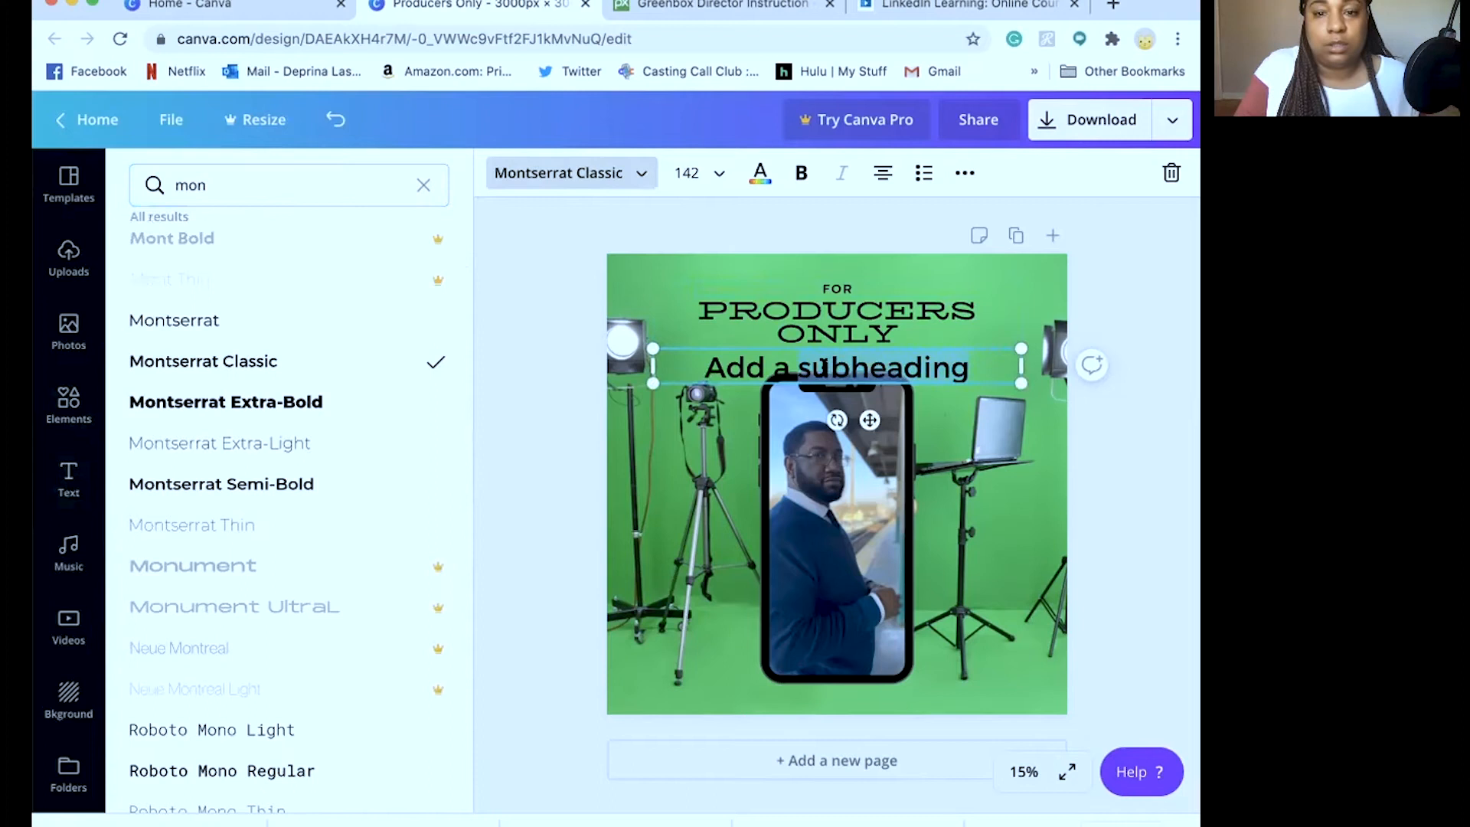
triple_click(773, 358)
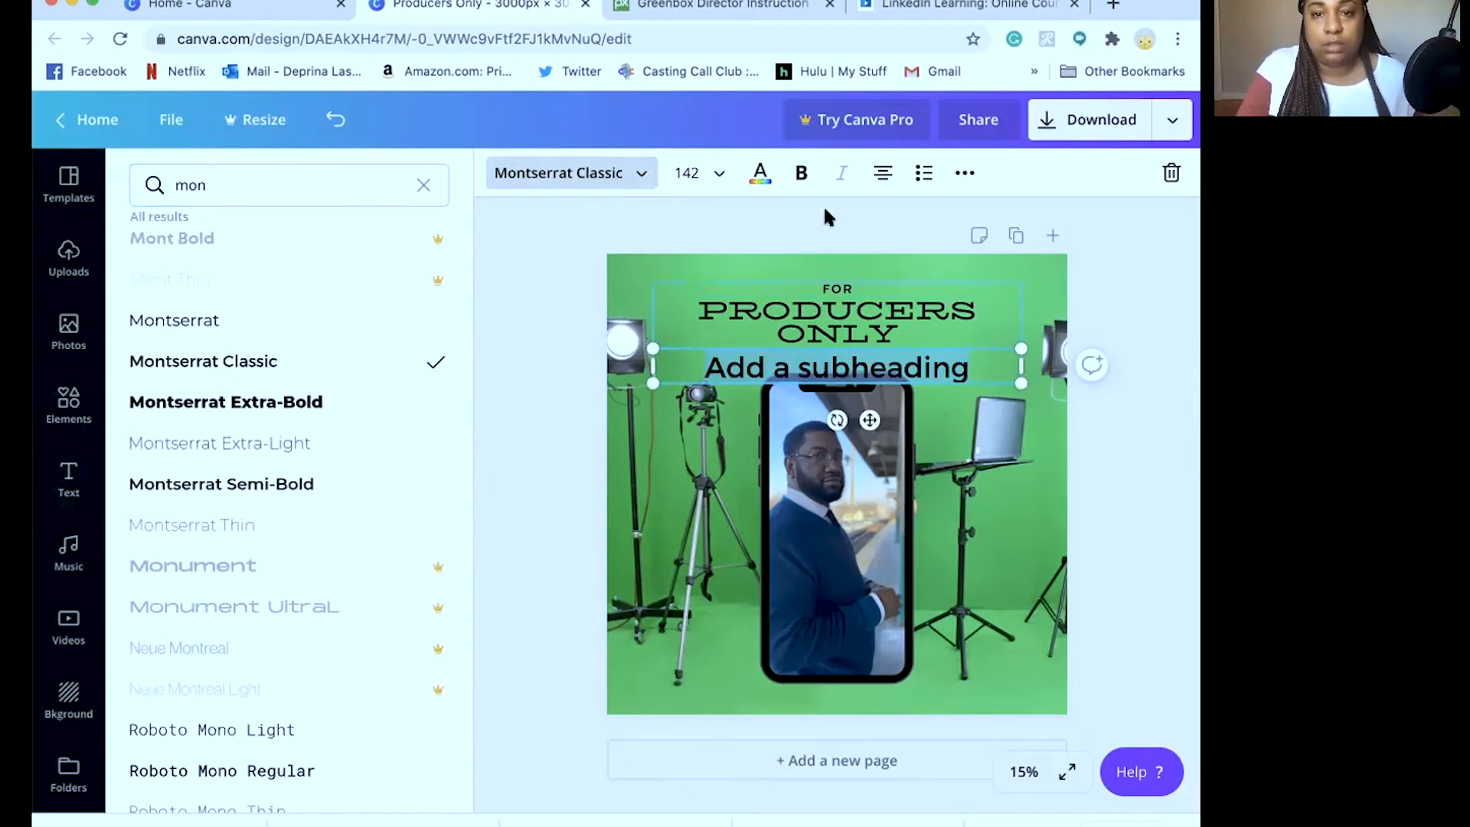
click(797, 175)
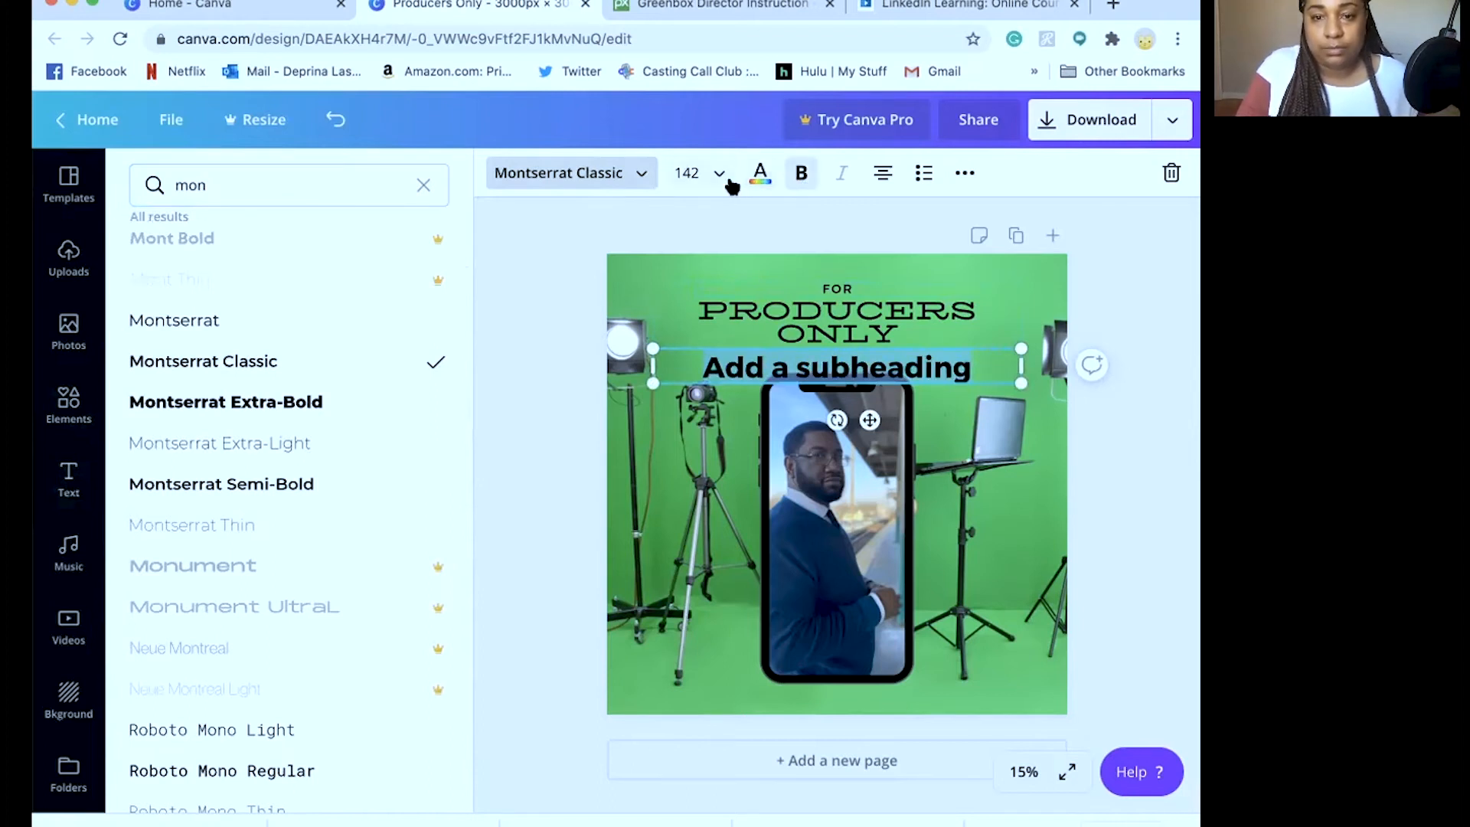
click(801, 173)
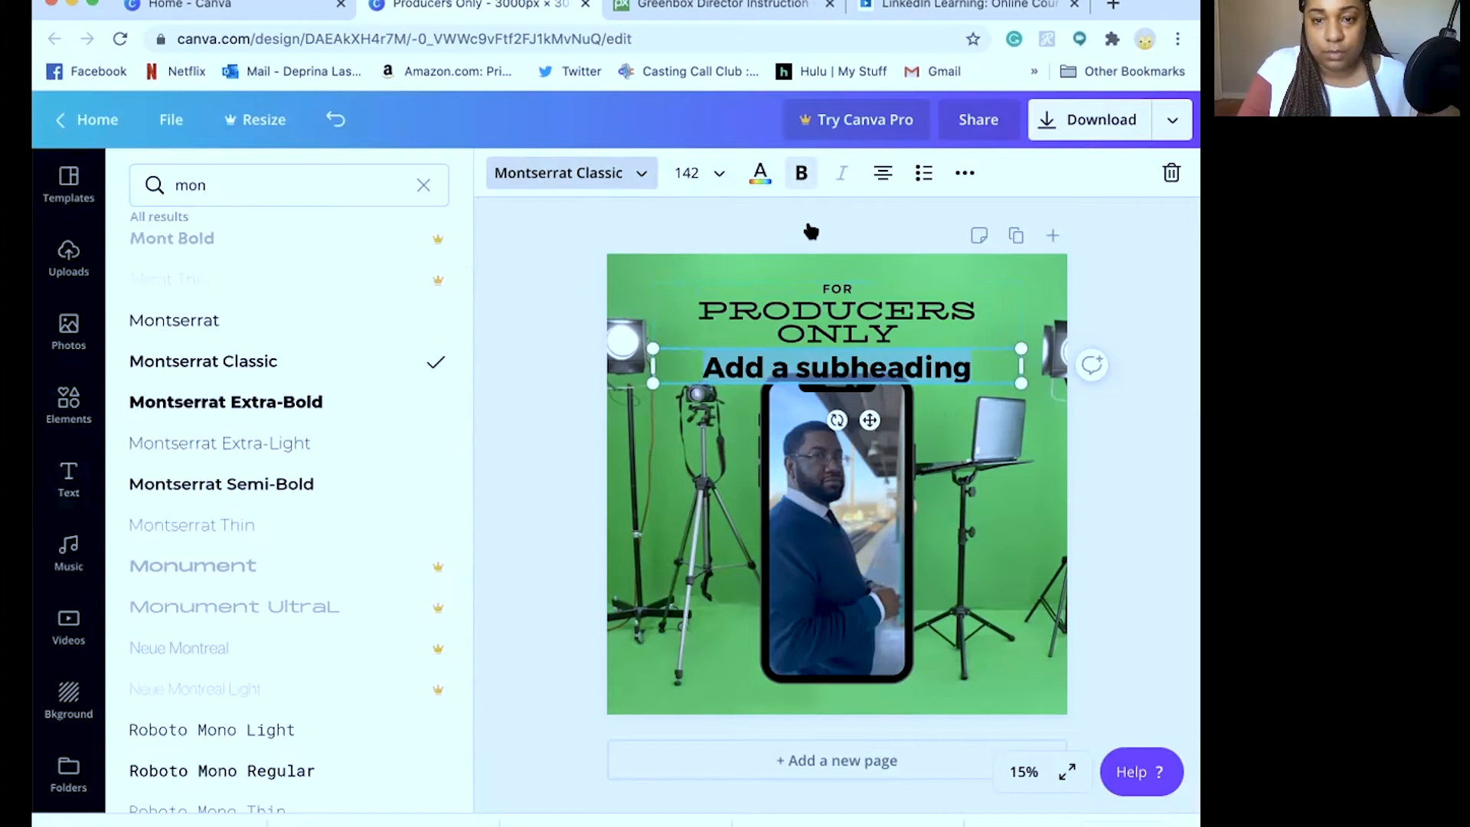
click(836, 293)
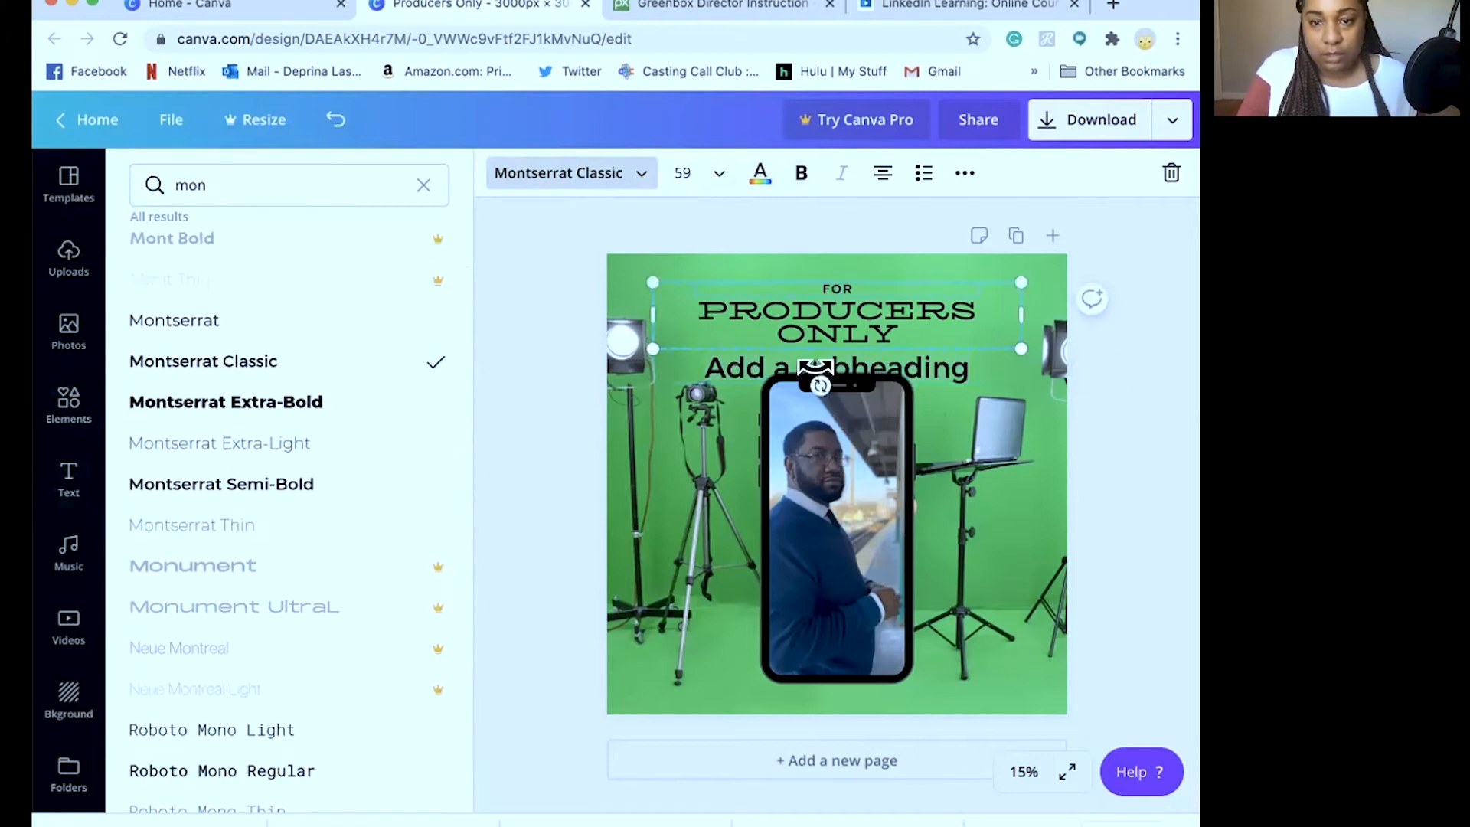
click(754, 365)
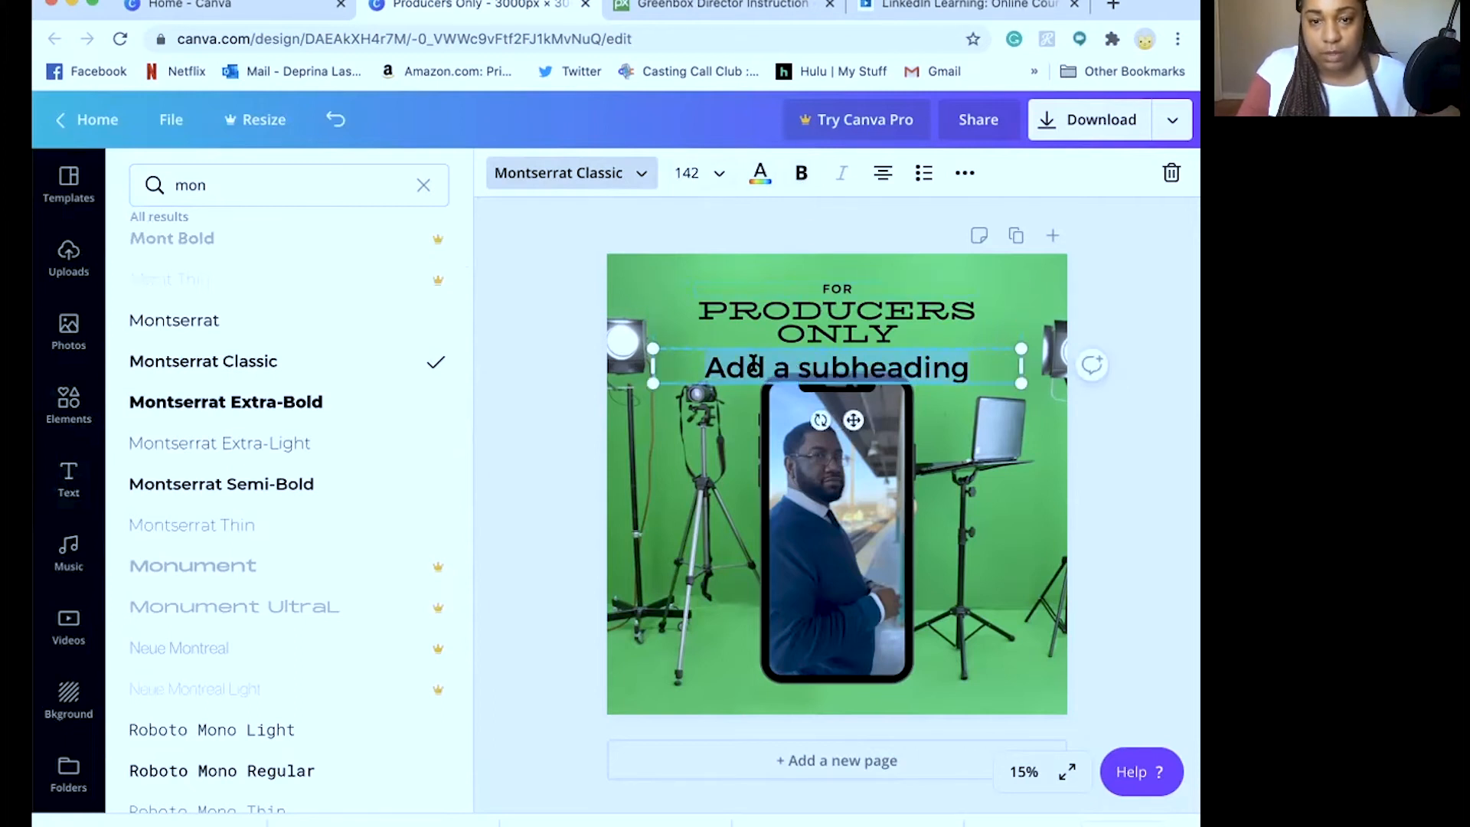
triple_click(751, 365)
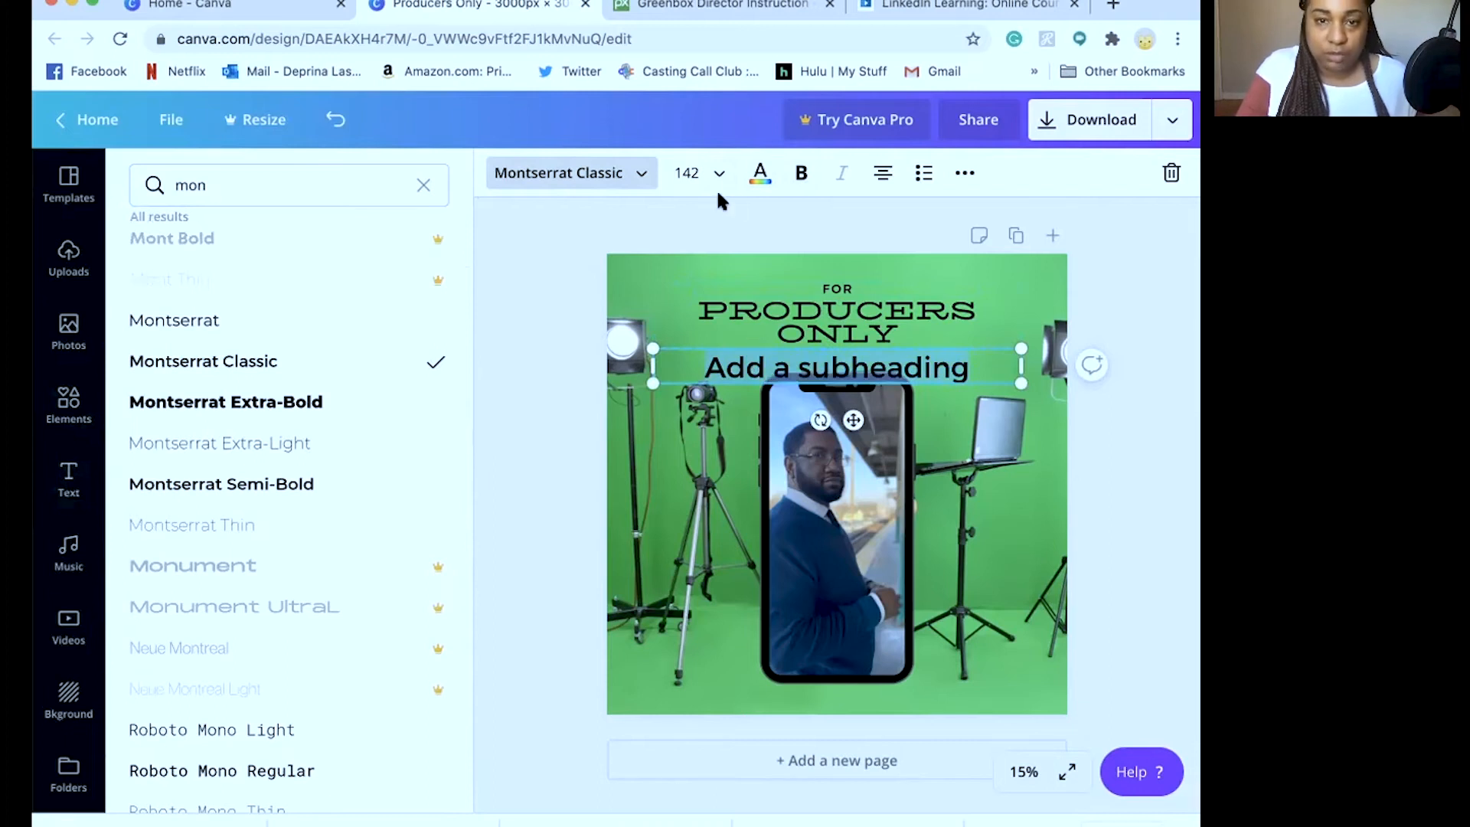
click(691, 171)
text(6)
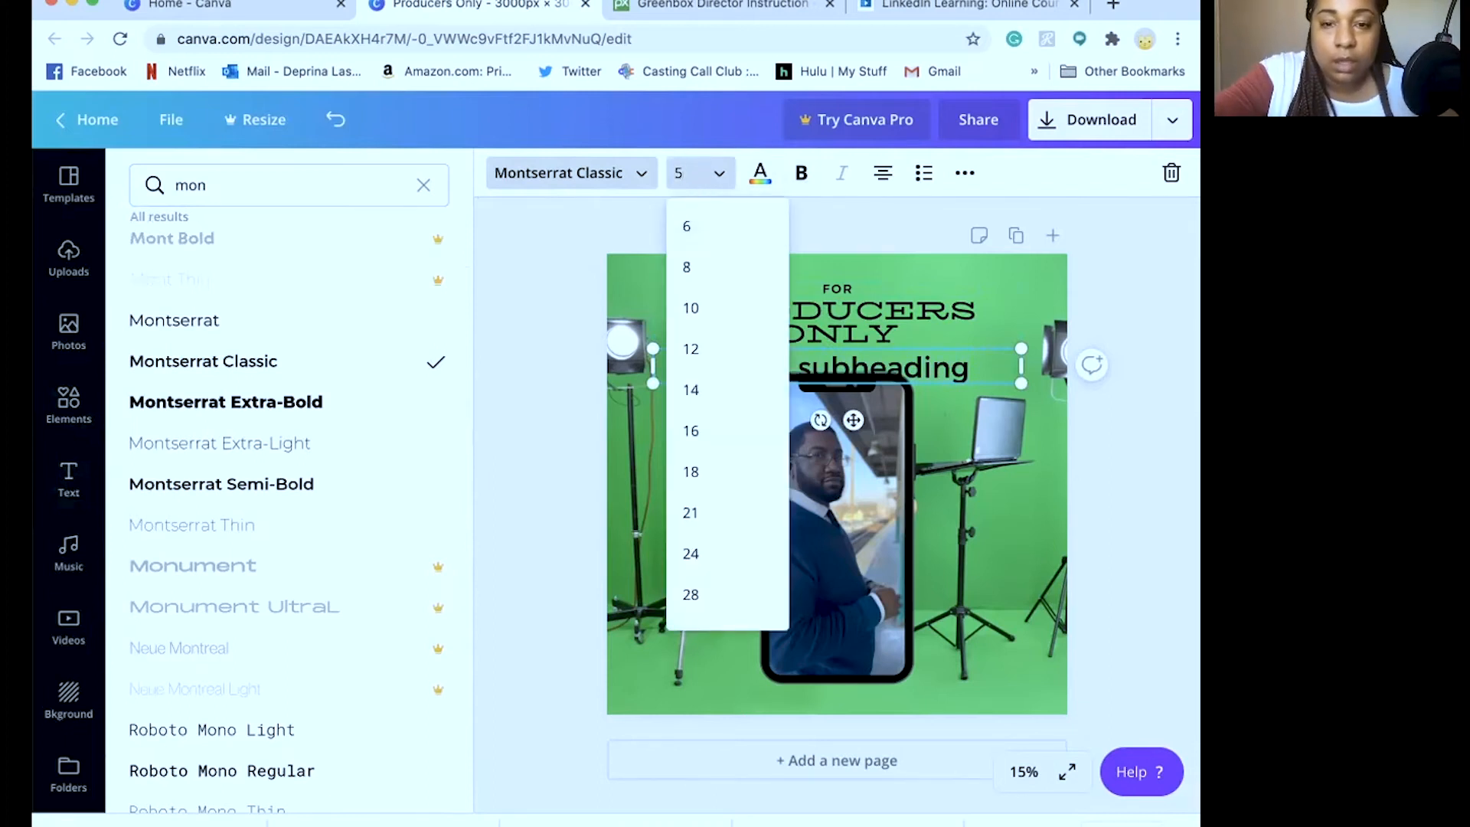
text(9)
key(Return)
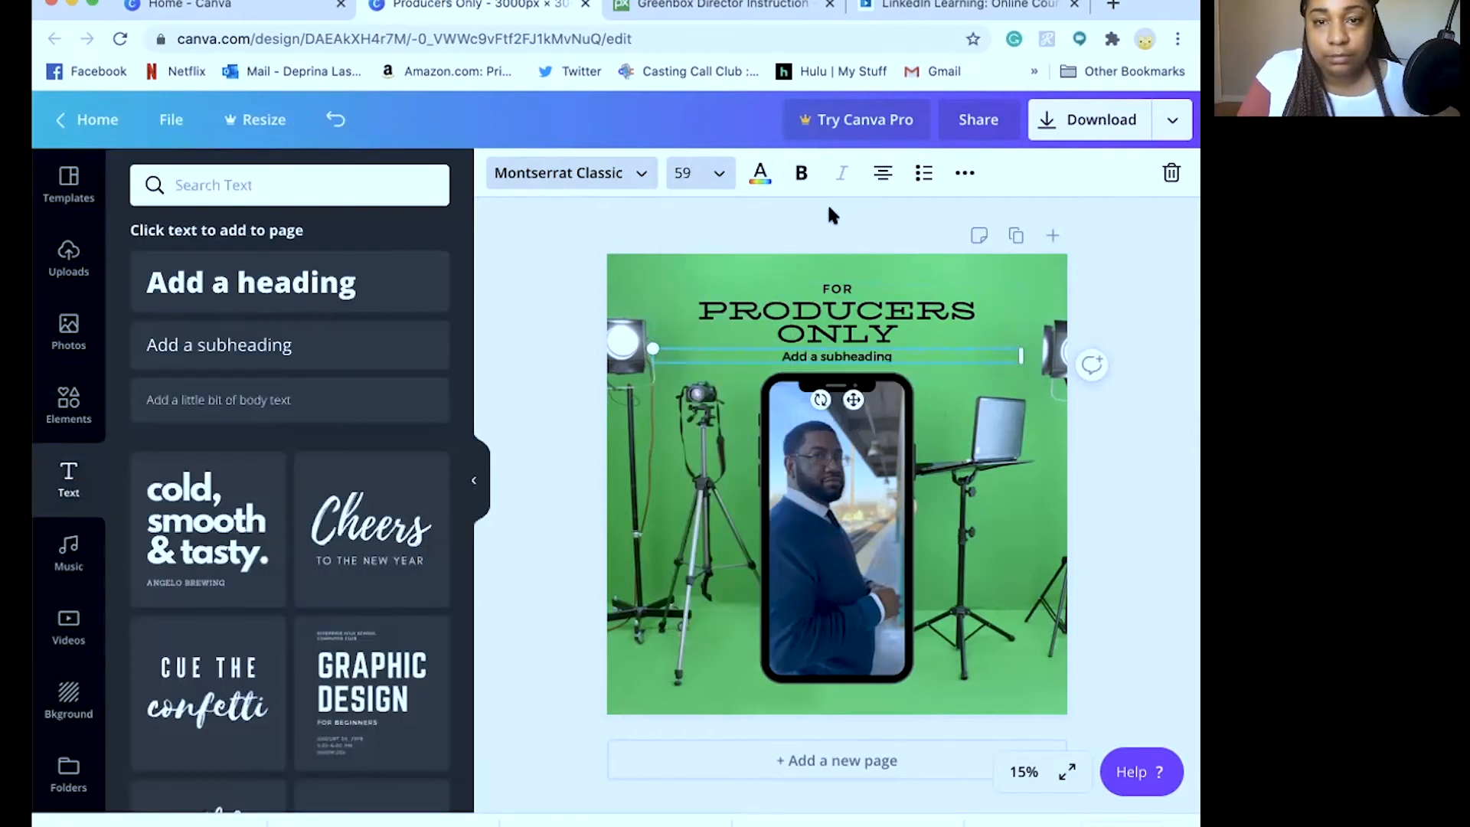
Retype the subheading as 'A podcast by' followed by the host's name
click(829, 353)
text(z)
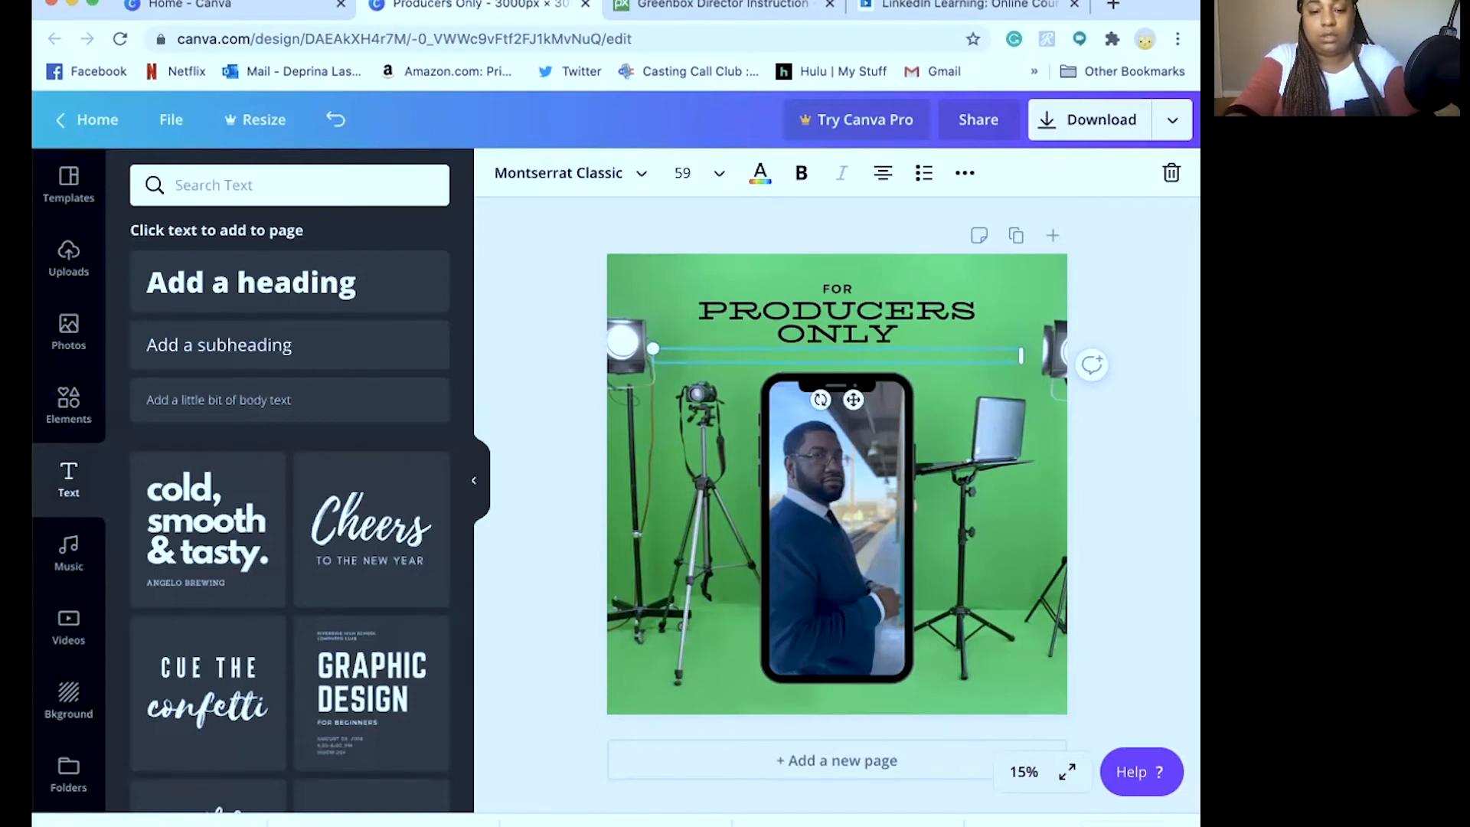
text( Podcast)
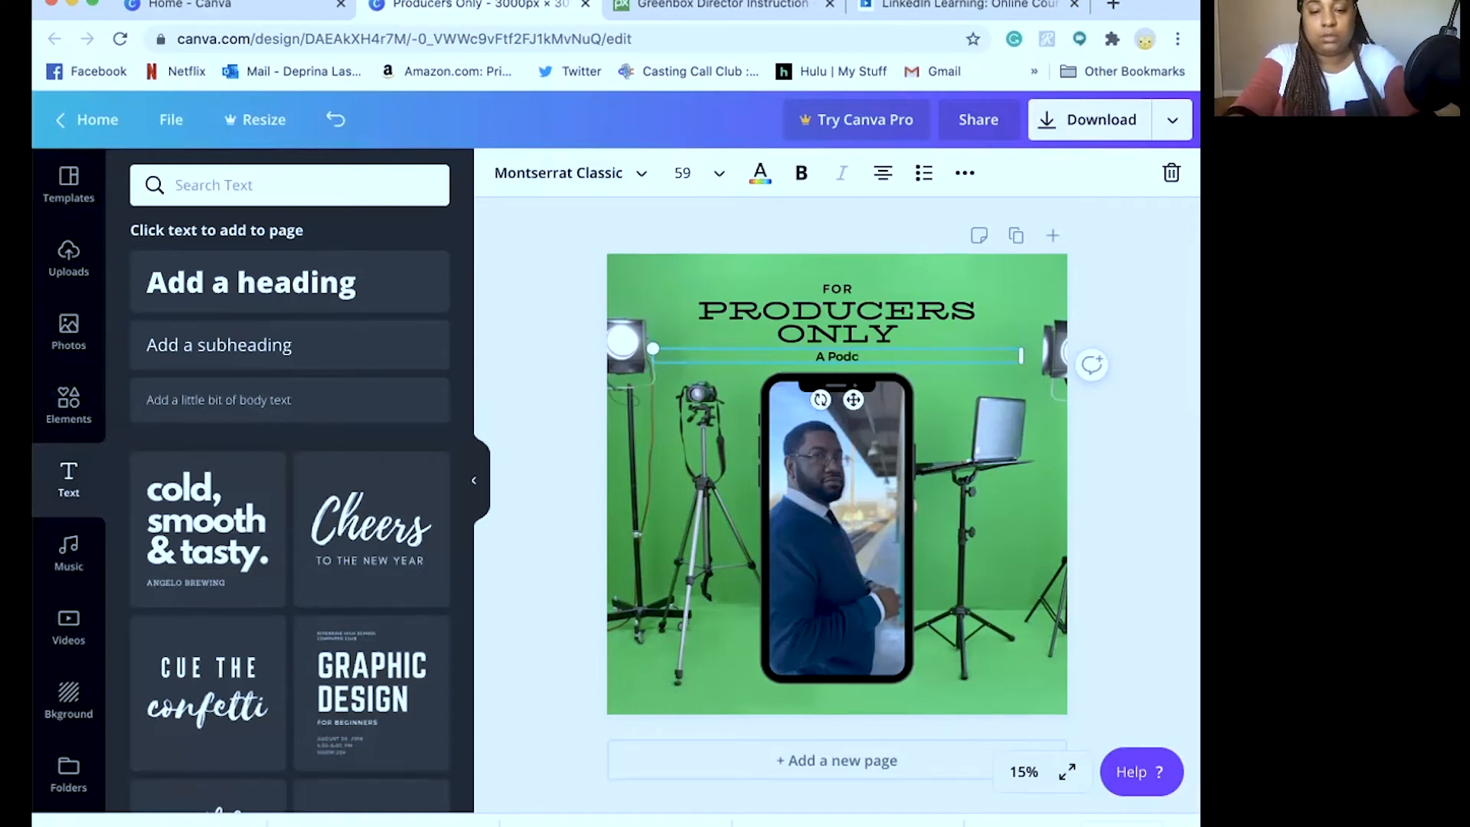
key(BackSpace)
key(BackSpace)
key(BackSpace)
key(BackSpace)
key(BackSpace)
key(BackSpace)
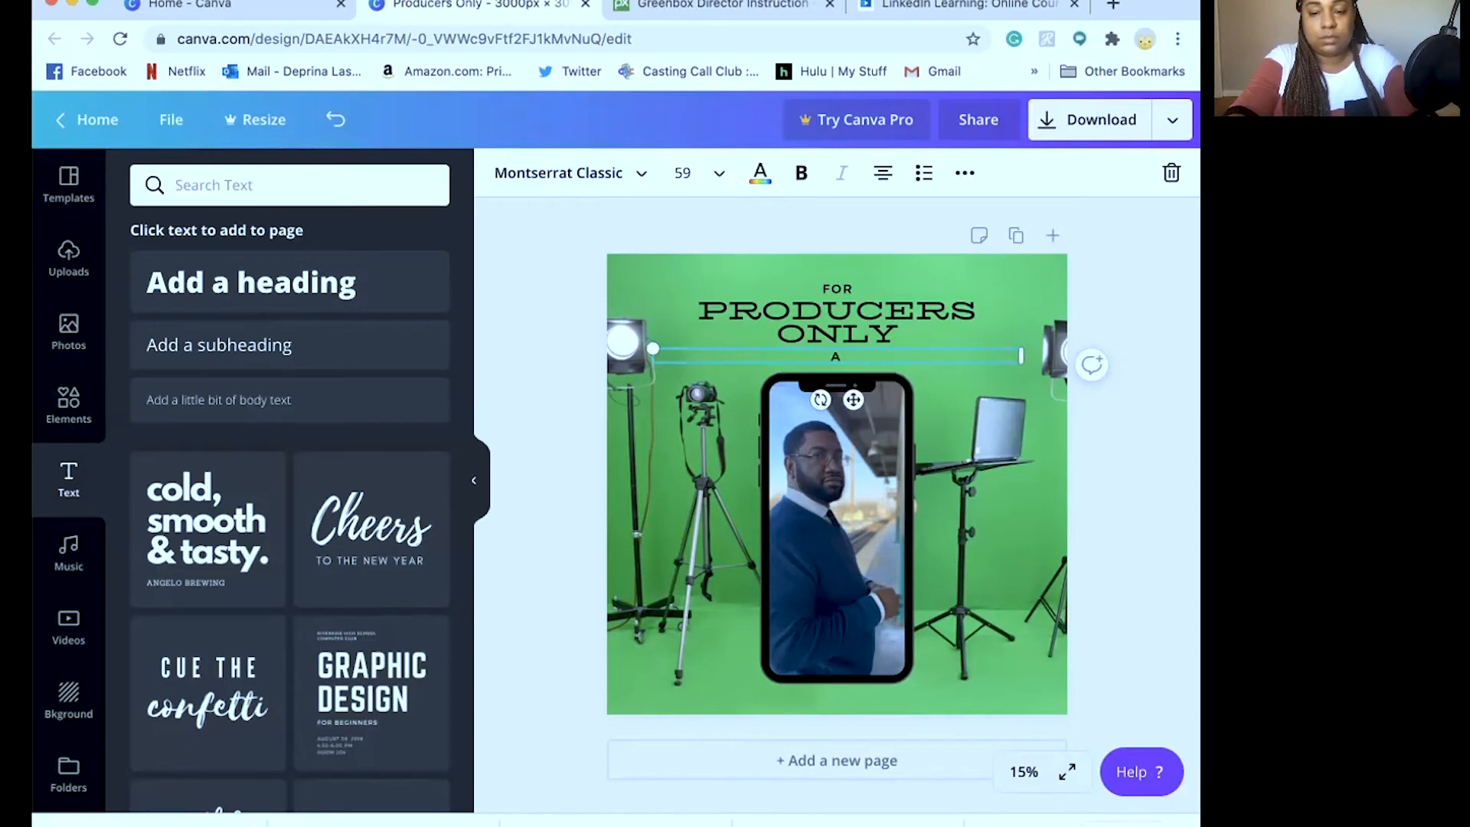
text(odcast b)
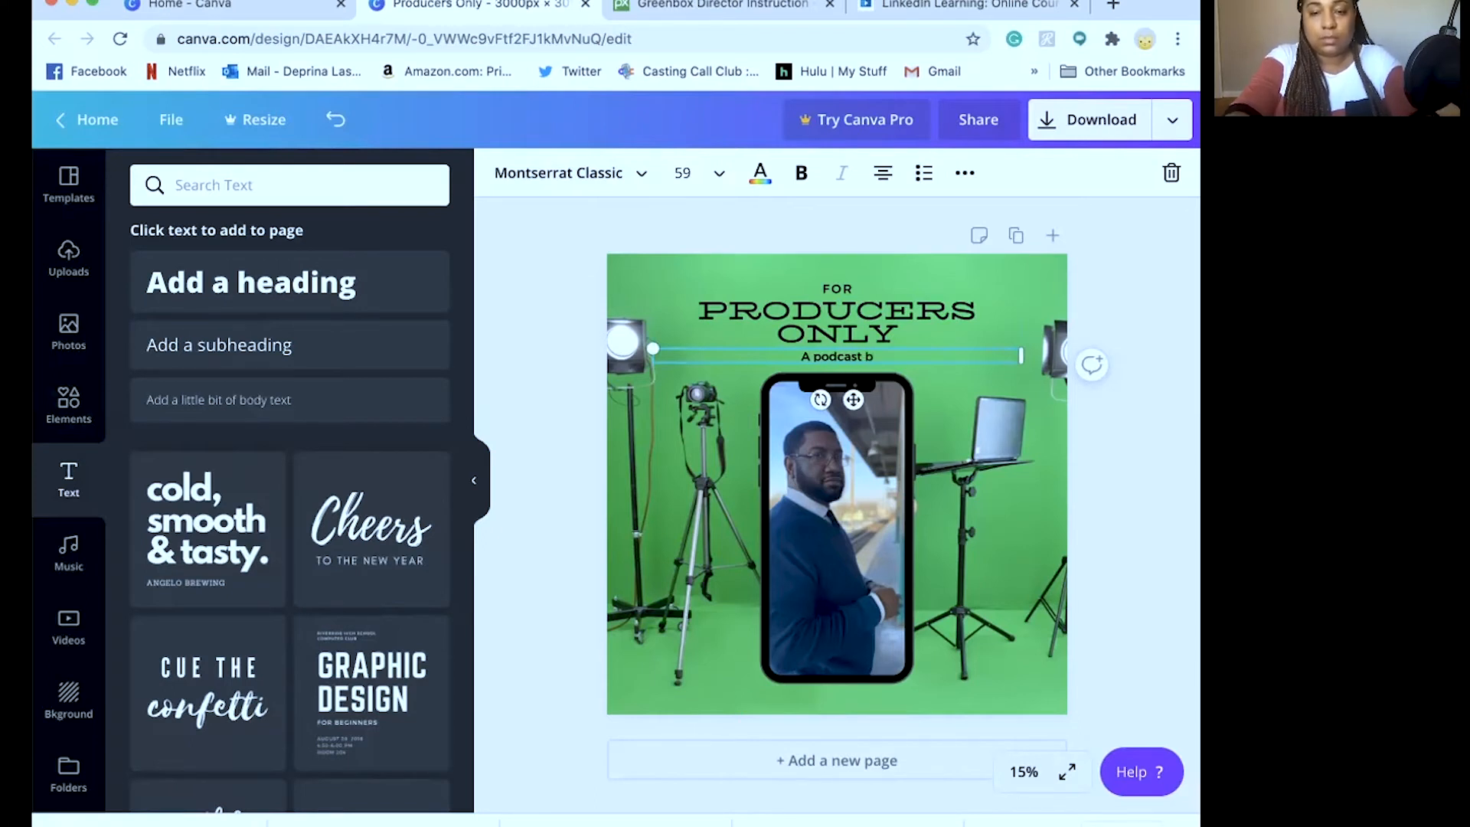
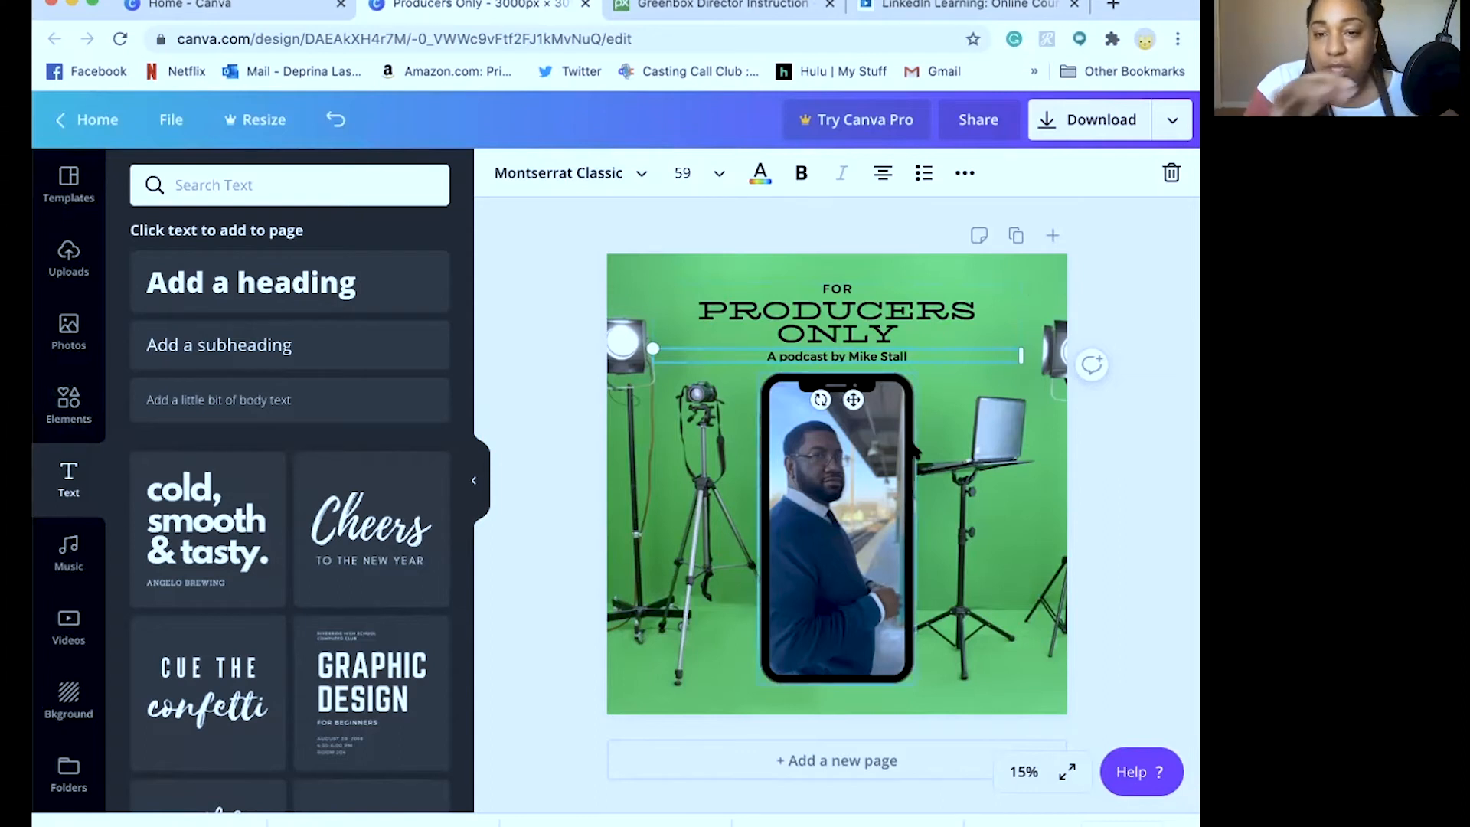
Lock the phone frame in place
click(989, 503)
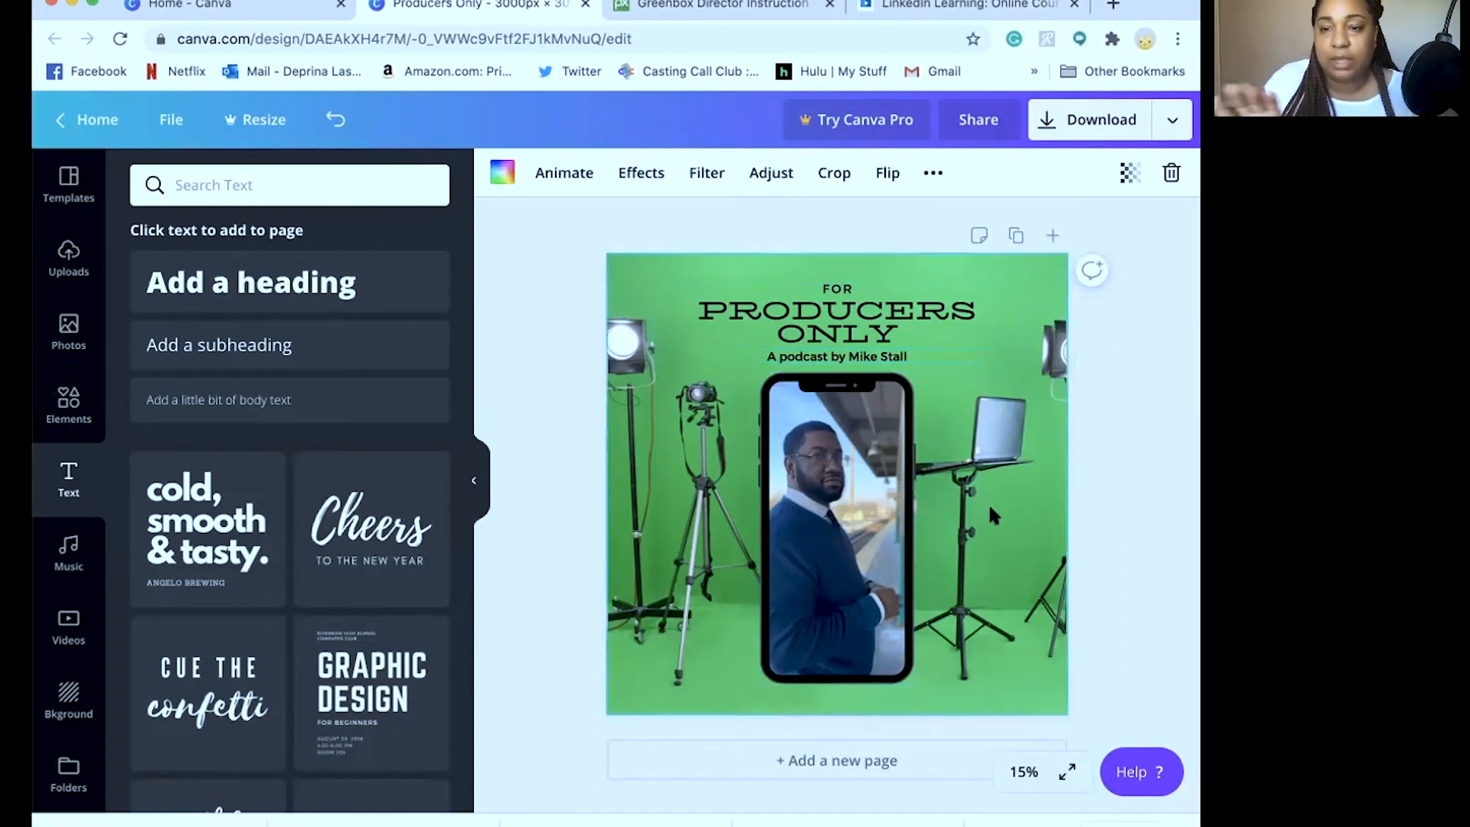
click(908, 534)
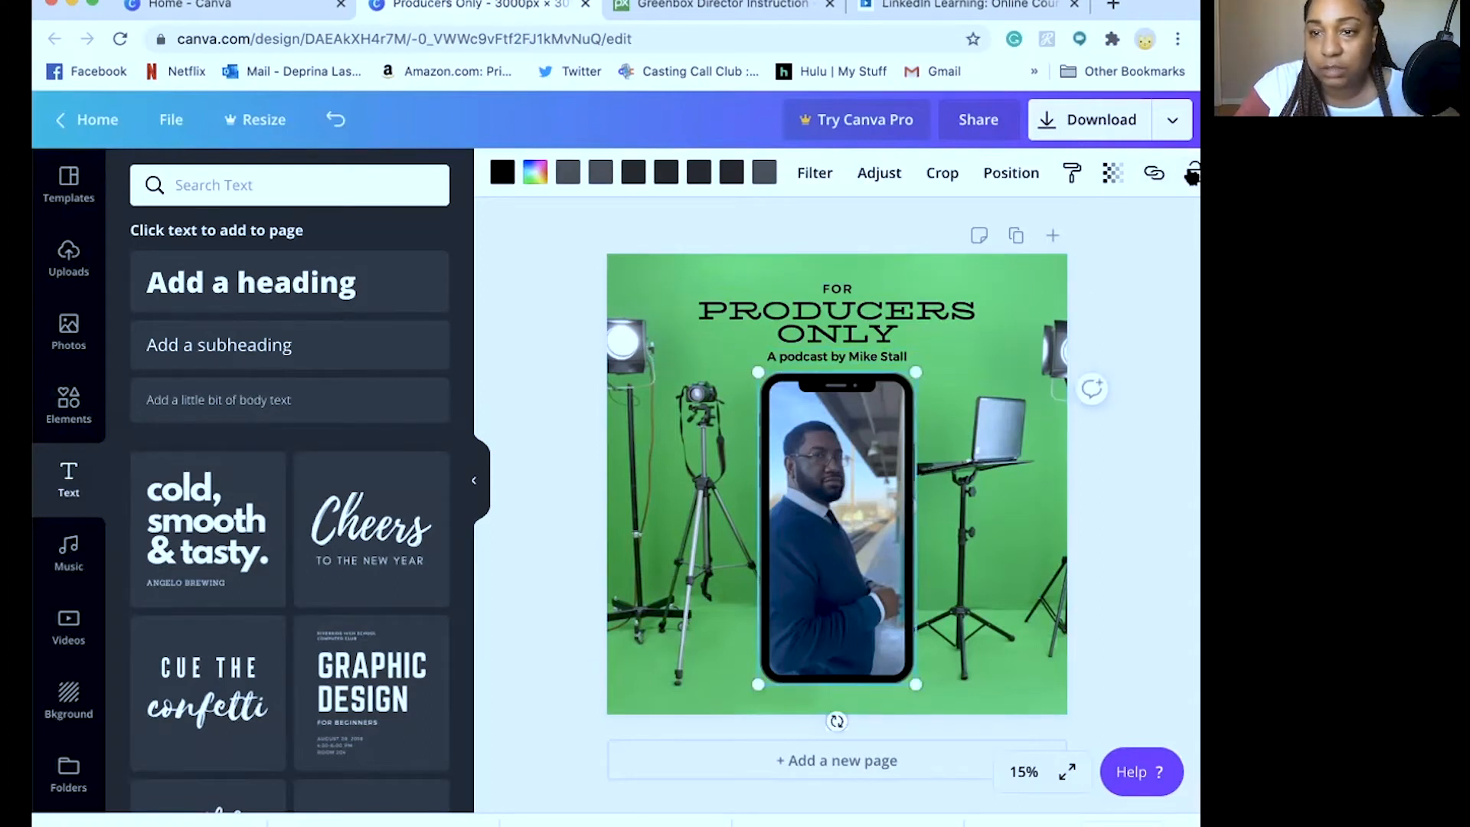
click(1190, 174)
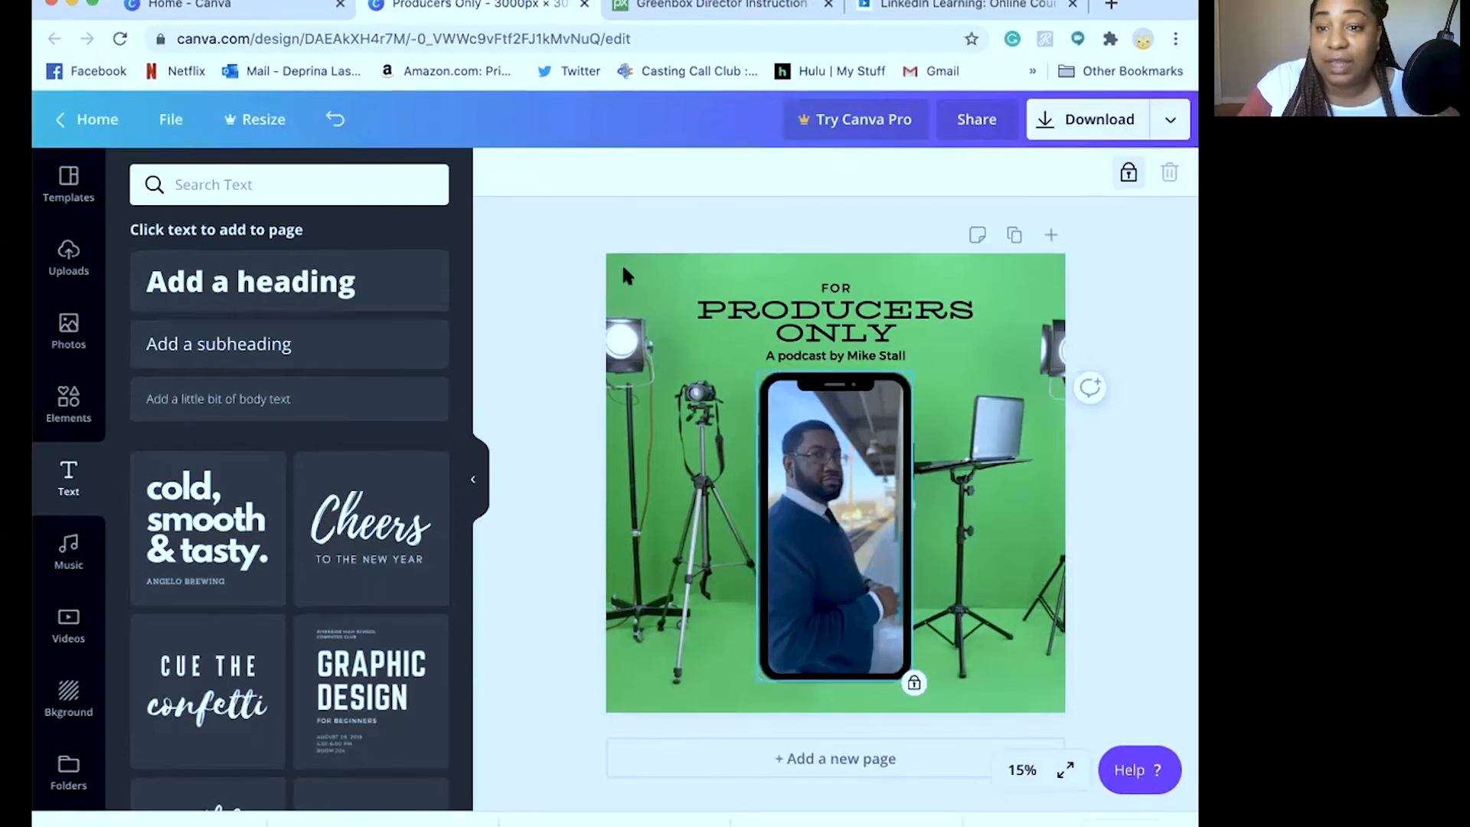
Delete the green studio background image, leaving the page white
click(842, 310)
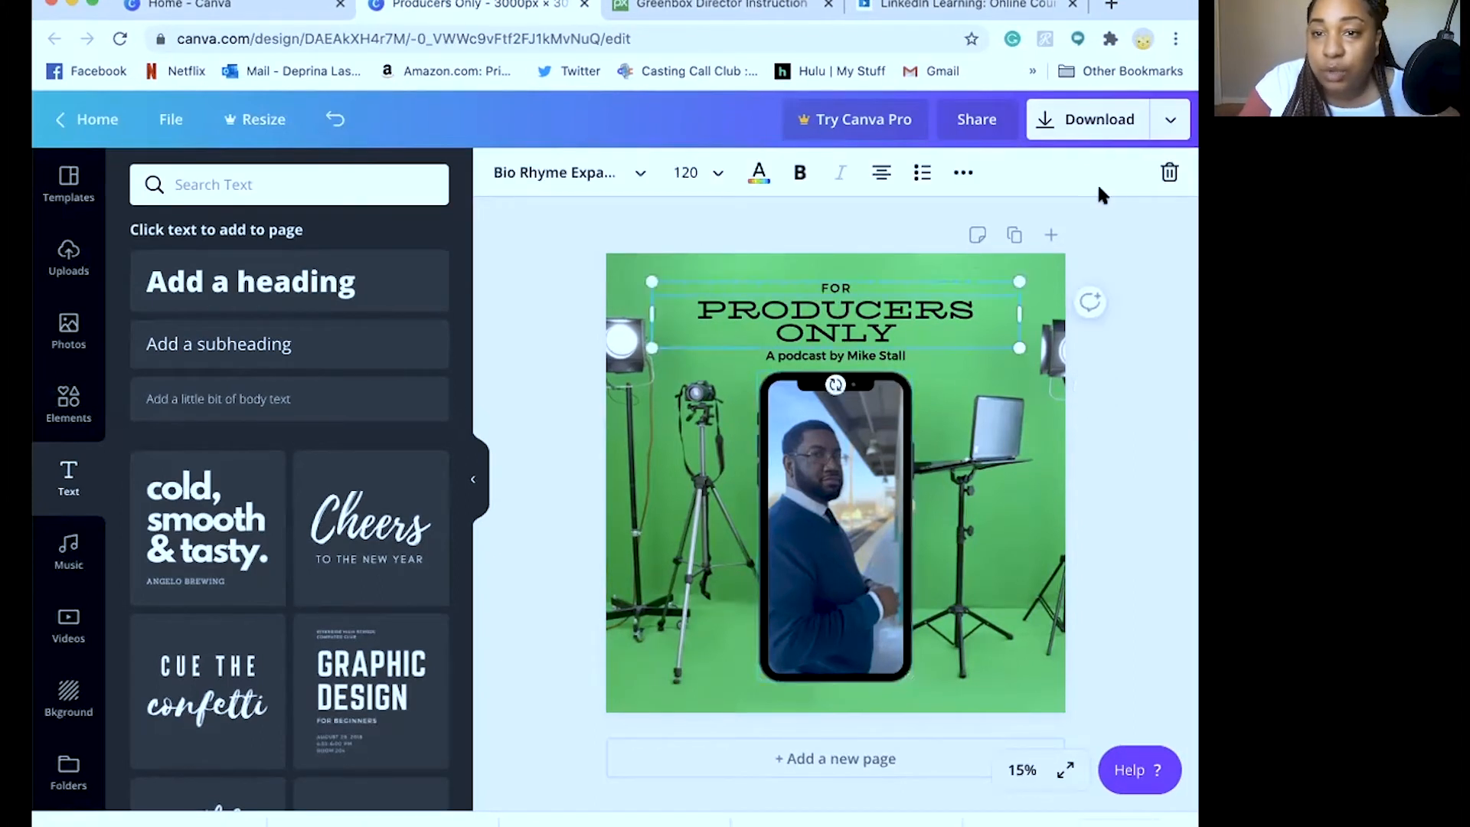
click(846, 355)
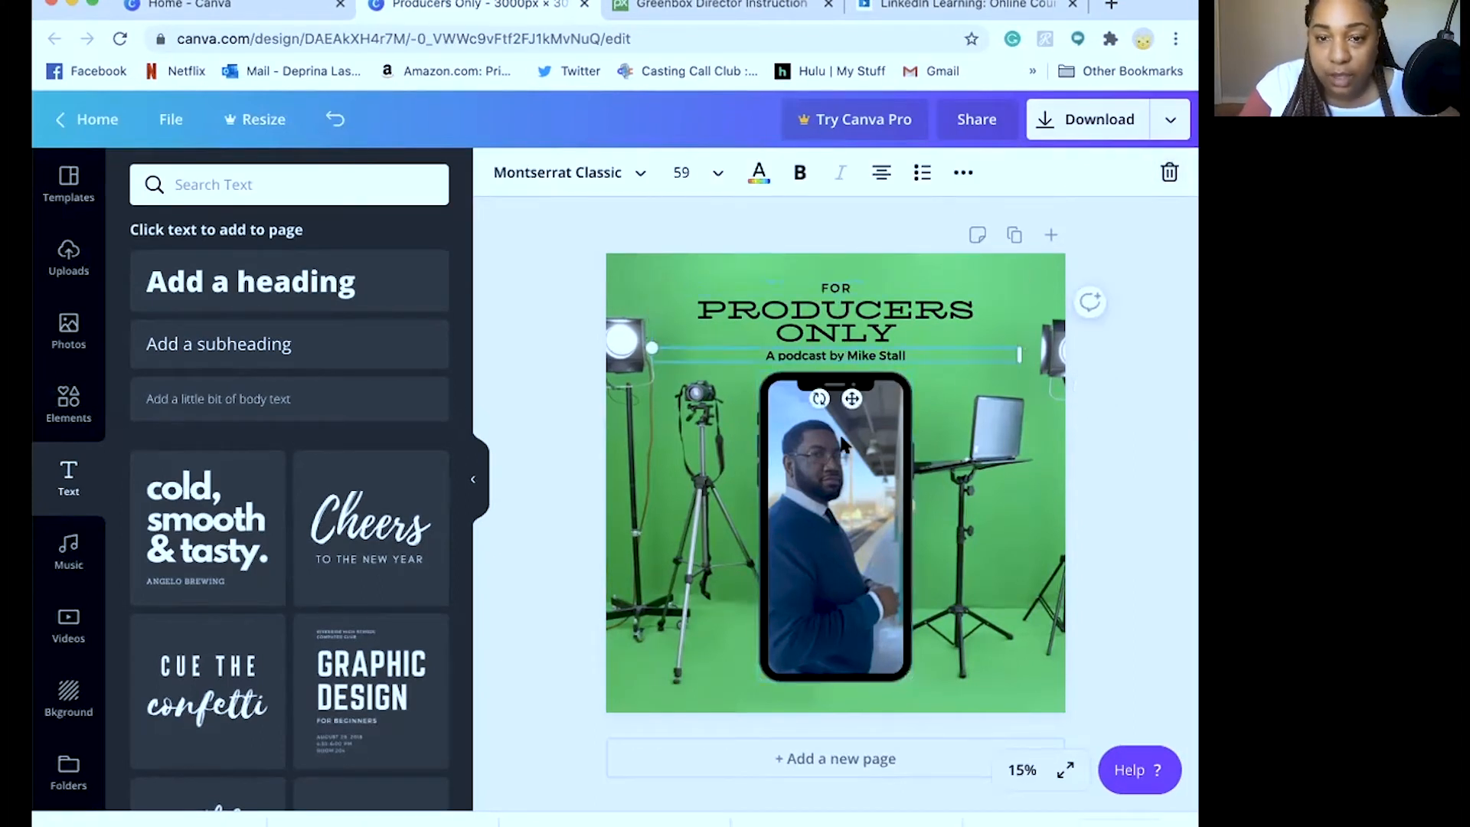
click(844, 433)
click(979, 419)
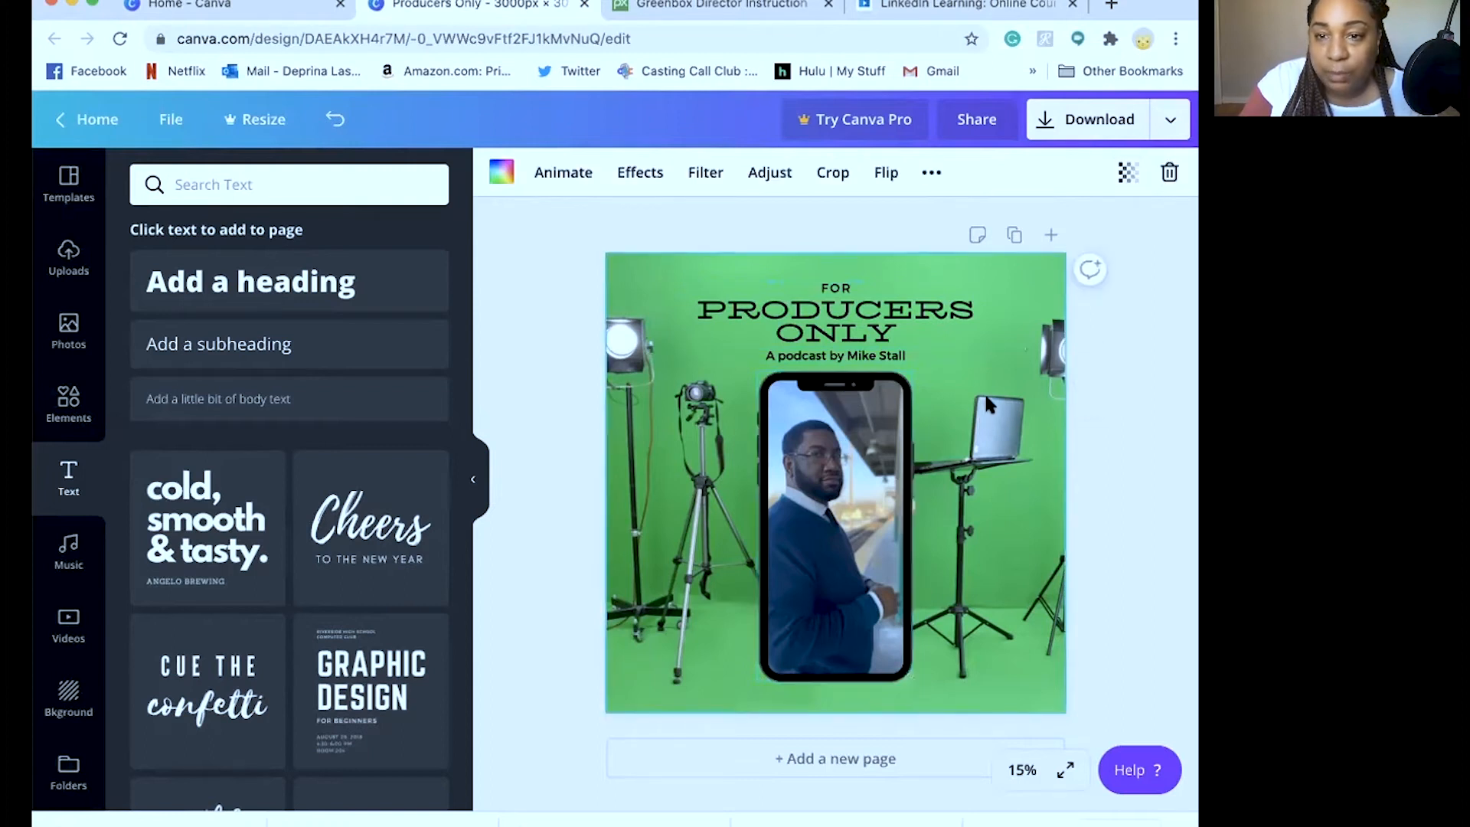
click(1168, 178)
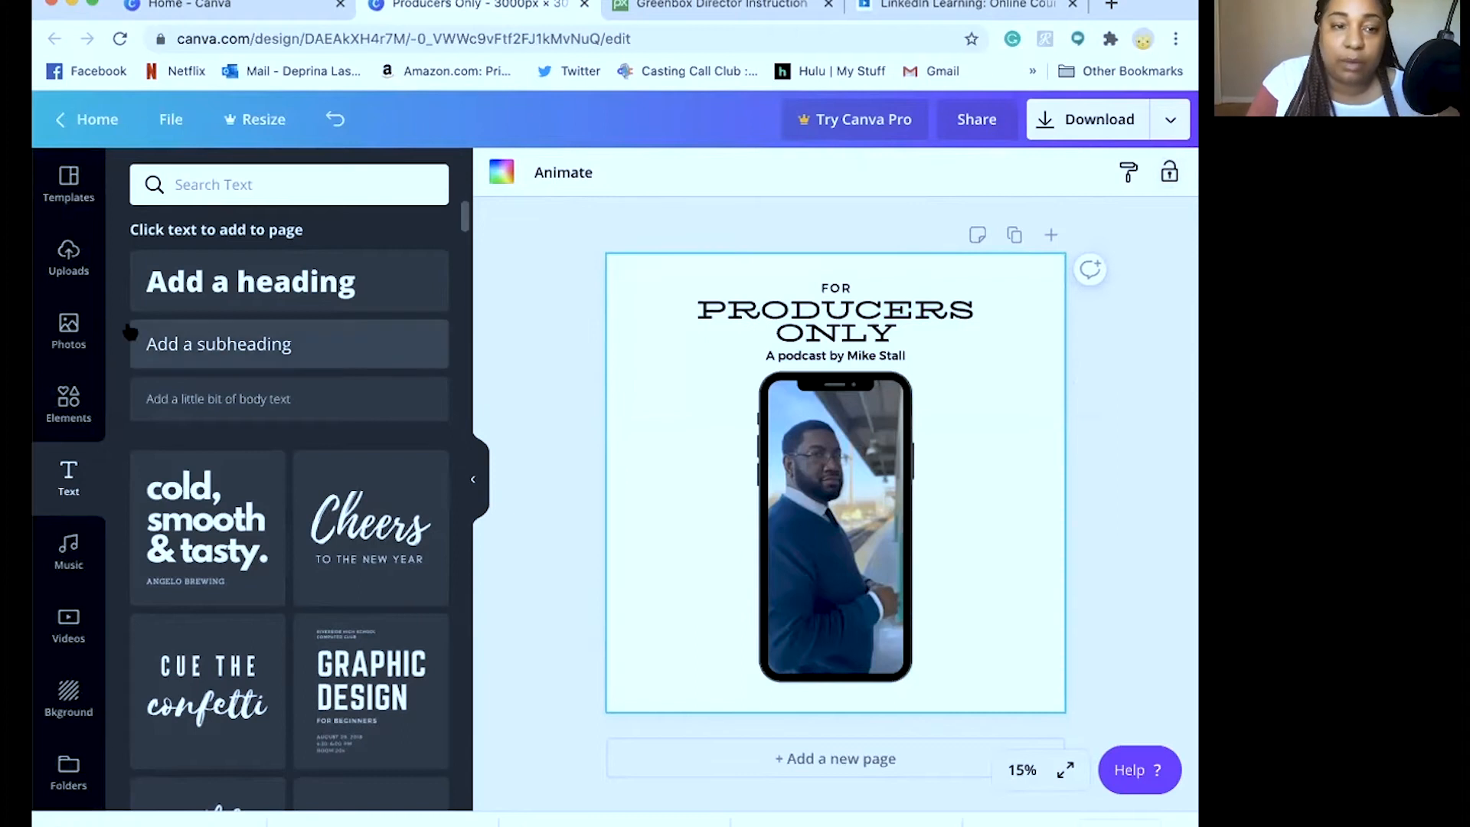
Add the white office room photo from Uploads to the page
click(68, 329)
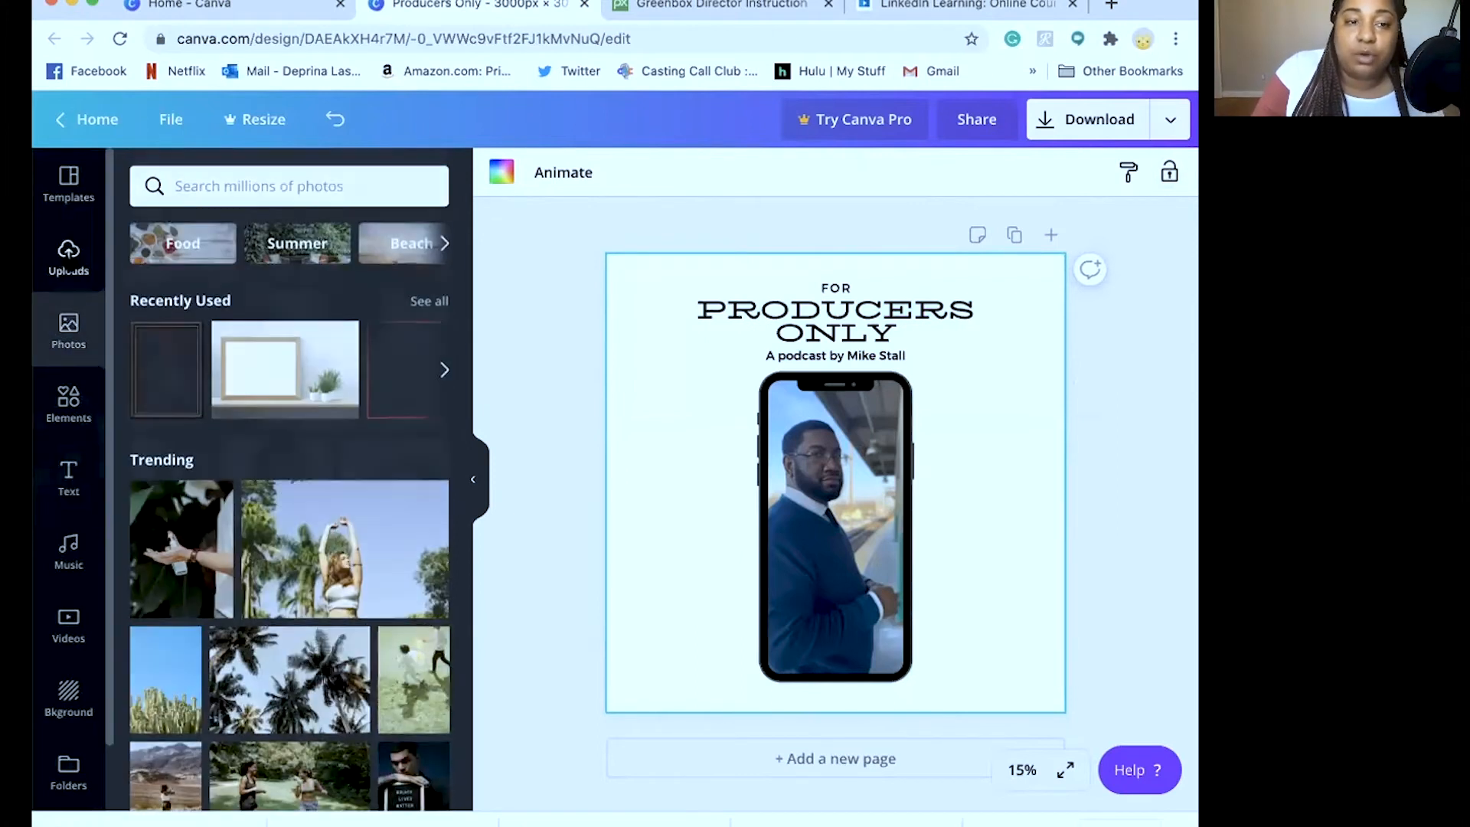
click(68, 257)
scroll(284, 467, up, 10)
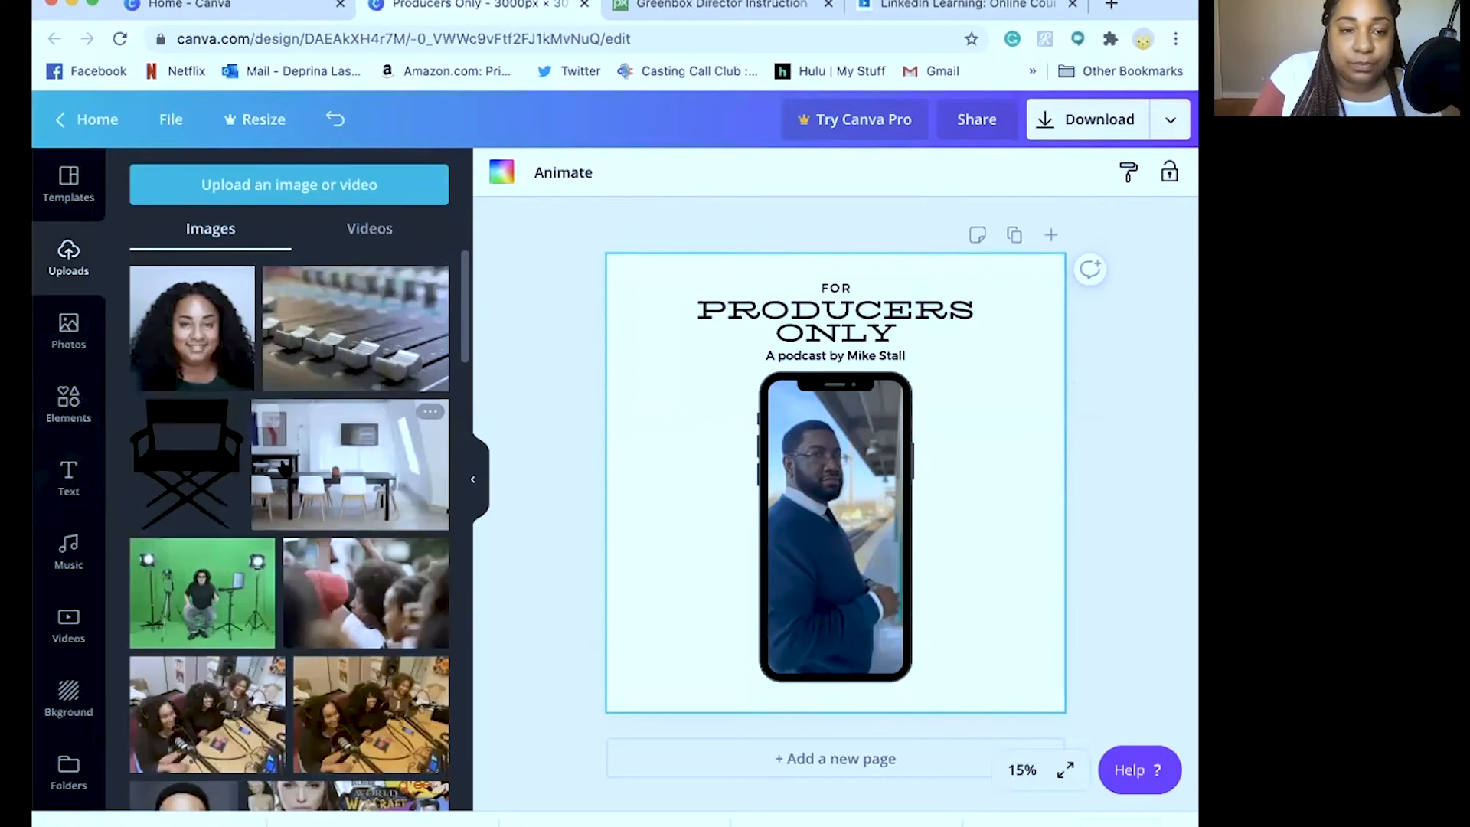
click(356, 450)
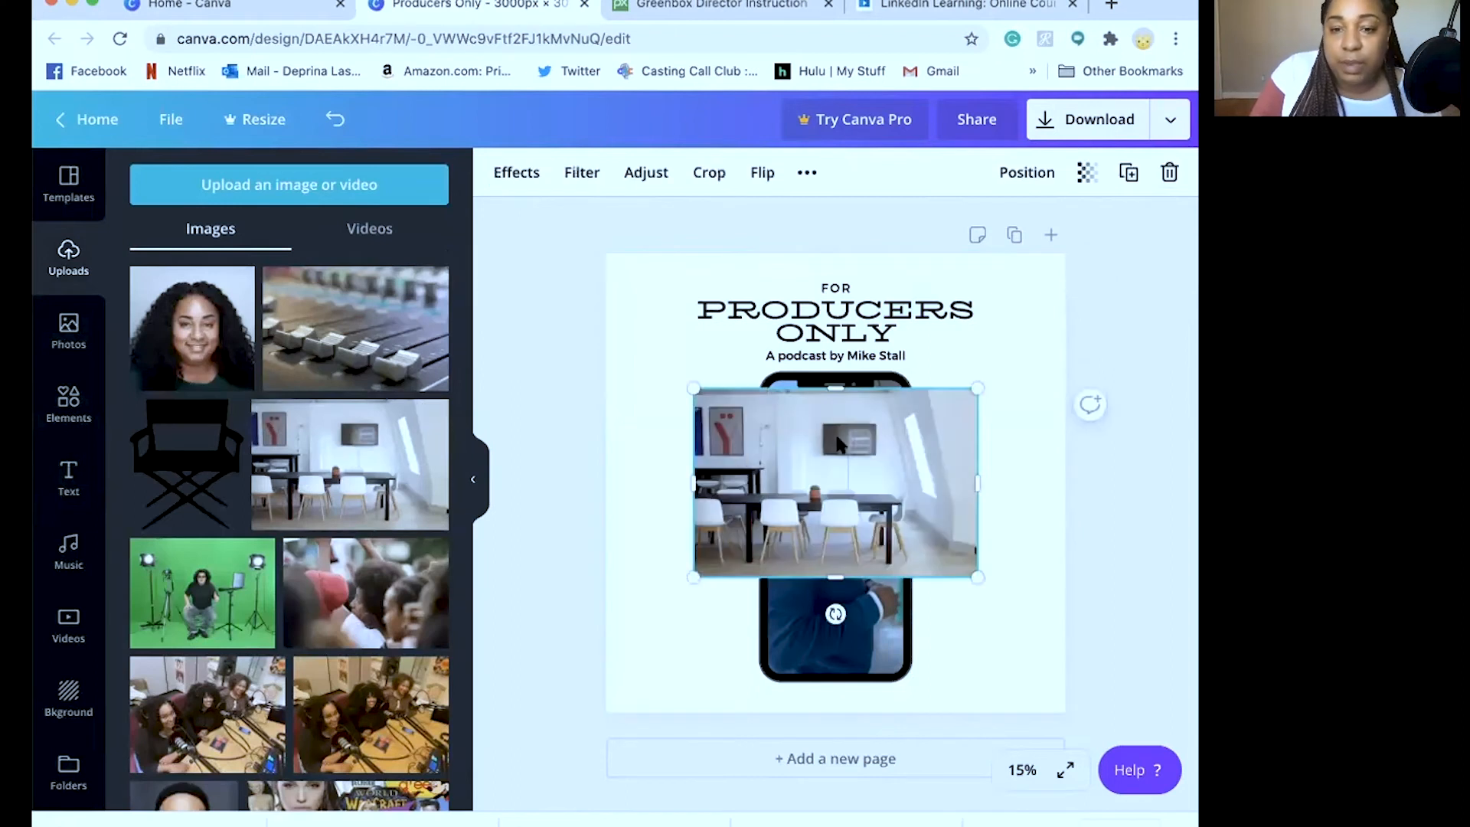
Stretch the office room photo until it covers the whole page
drag(695, 389, 617, 245)
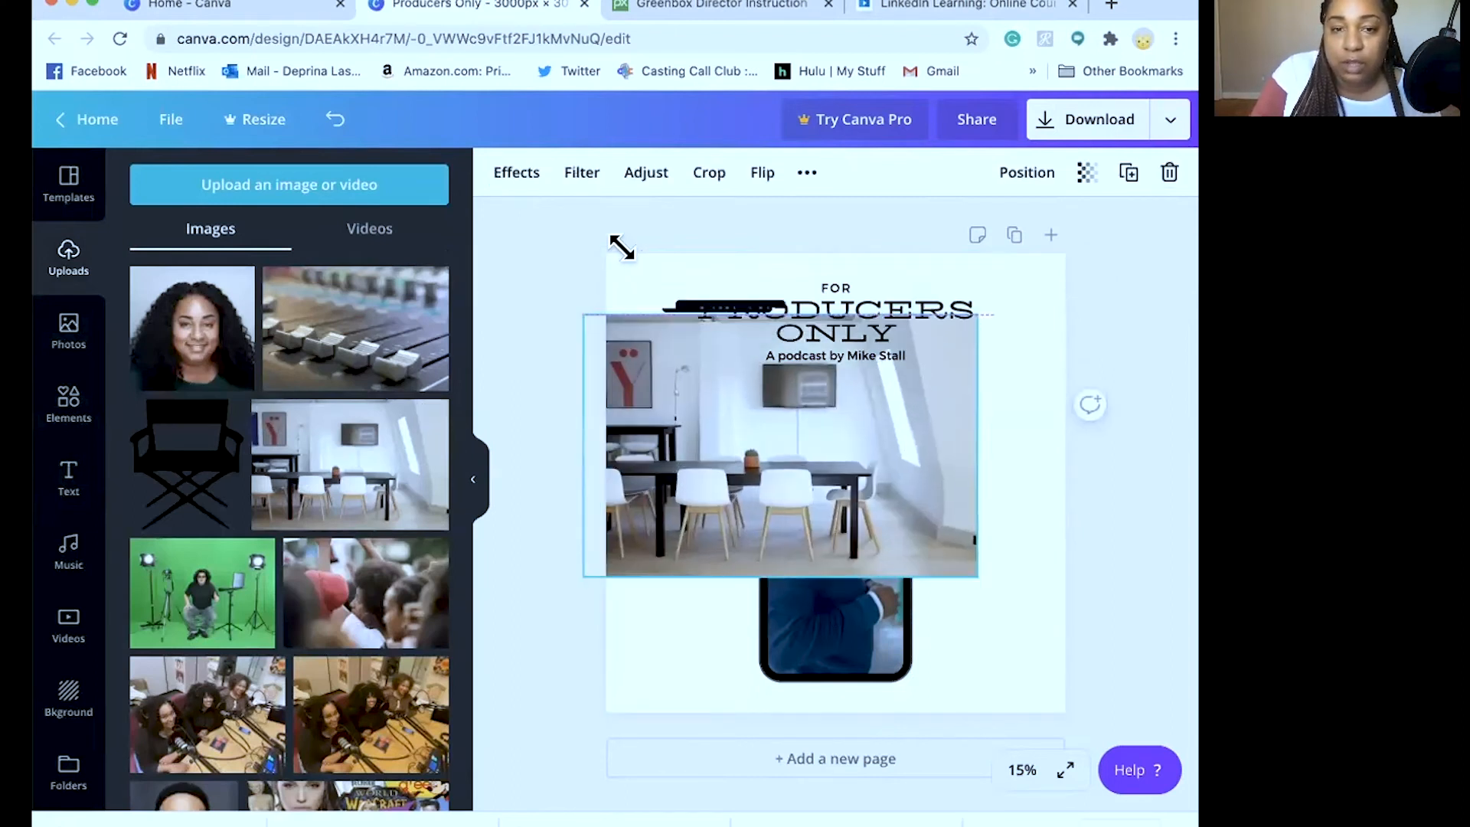
drag(967, 576, 1171, 709)
drag(582, 315, 525, 194)
drag(747, 494, 803, 488)
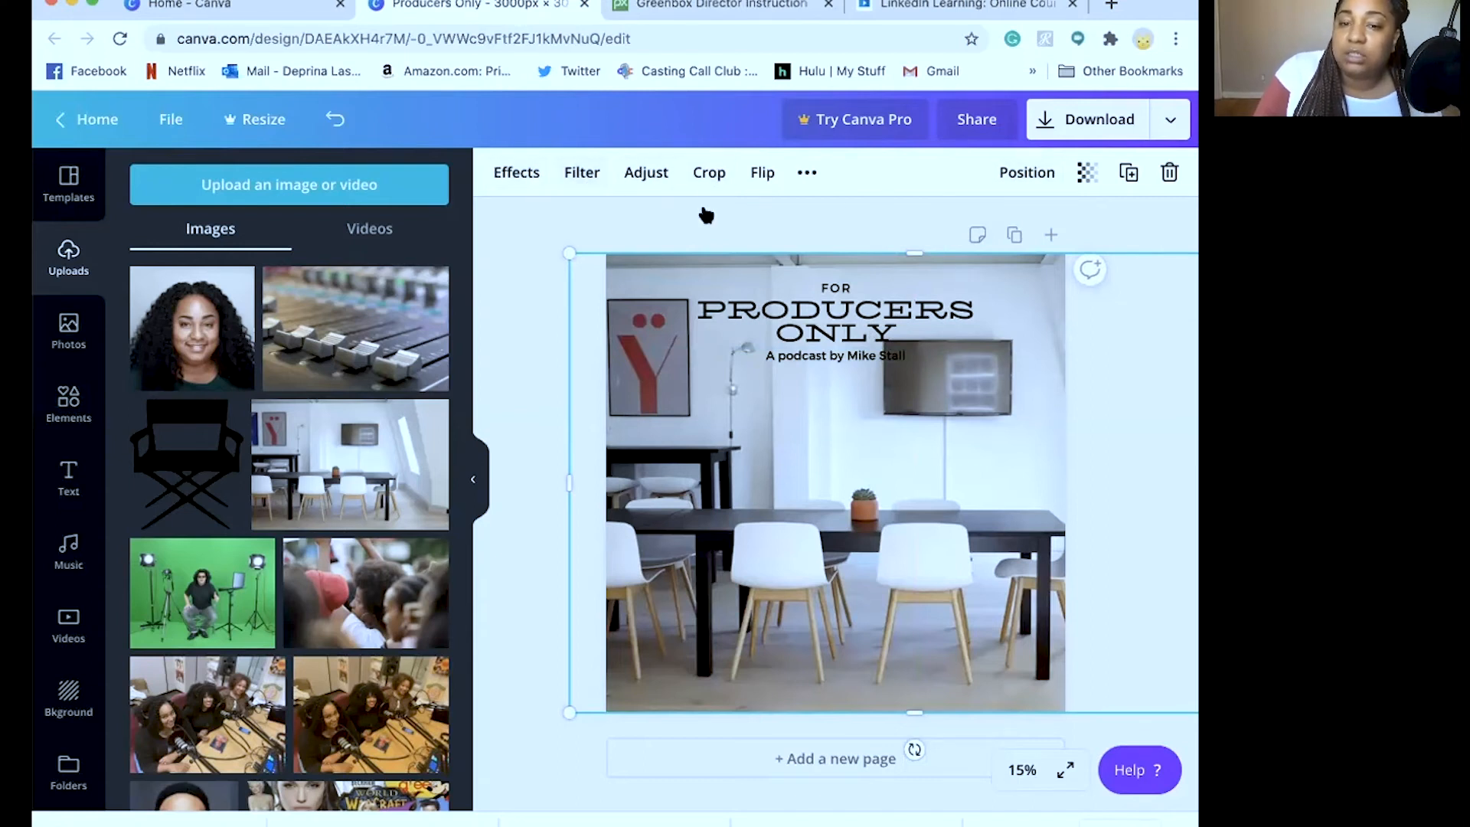
click(505, 177)
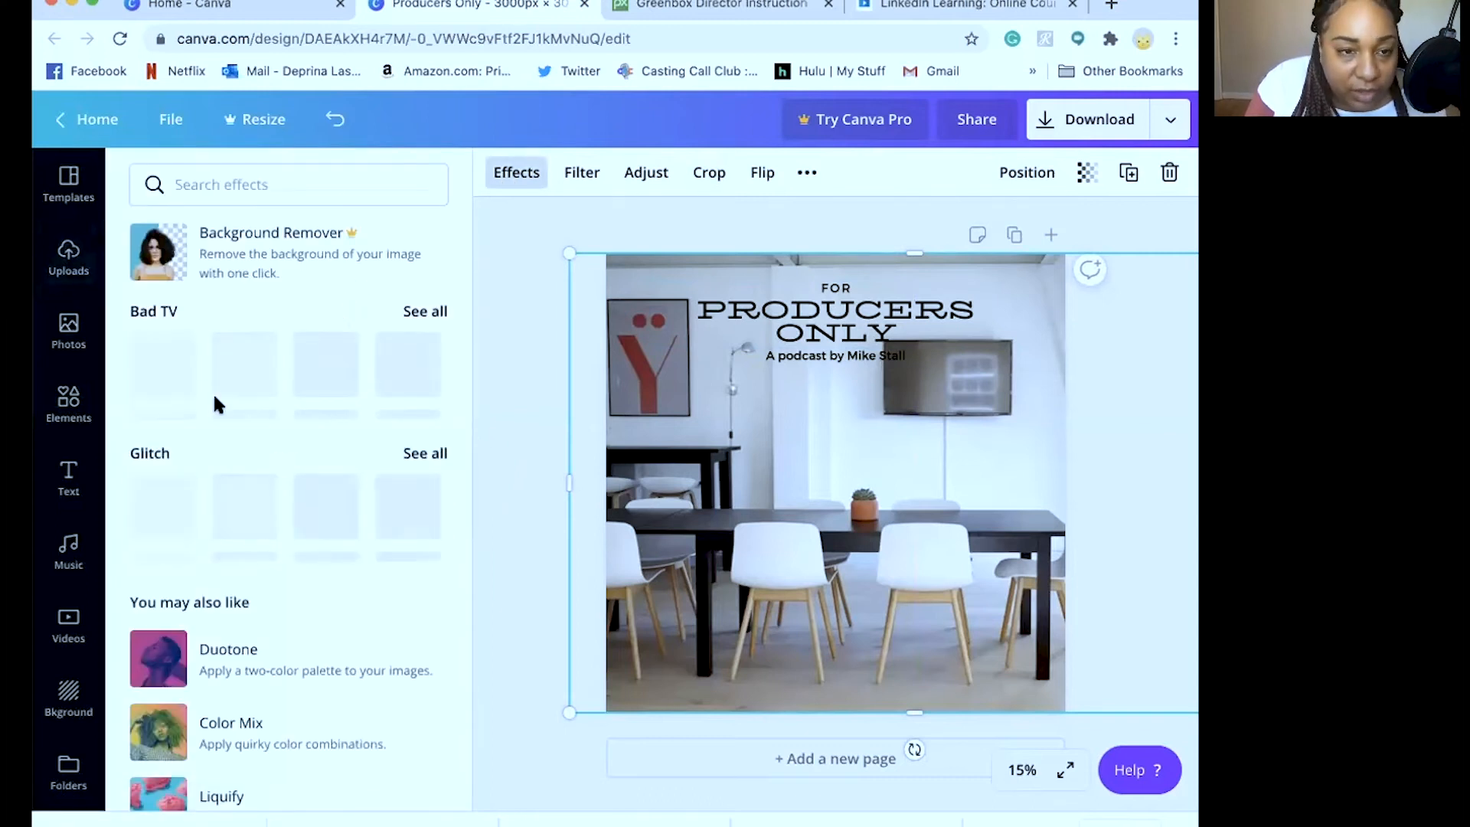
Apply the Glitch > Radiate effect to the room photo and close the effects panel
scroll(273, 459, down, 4)
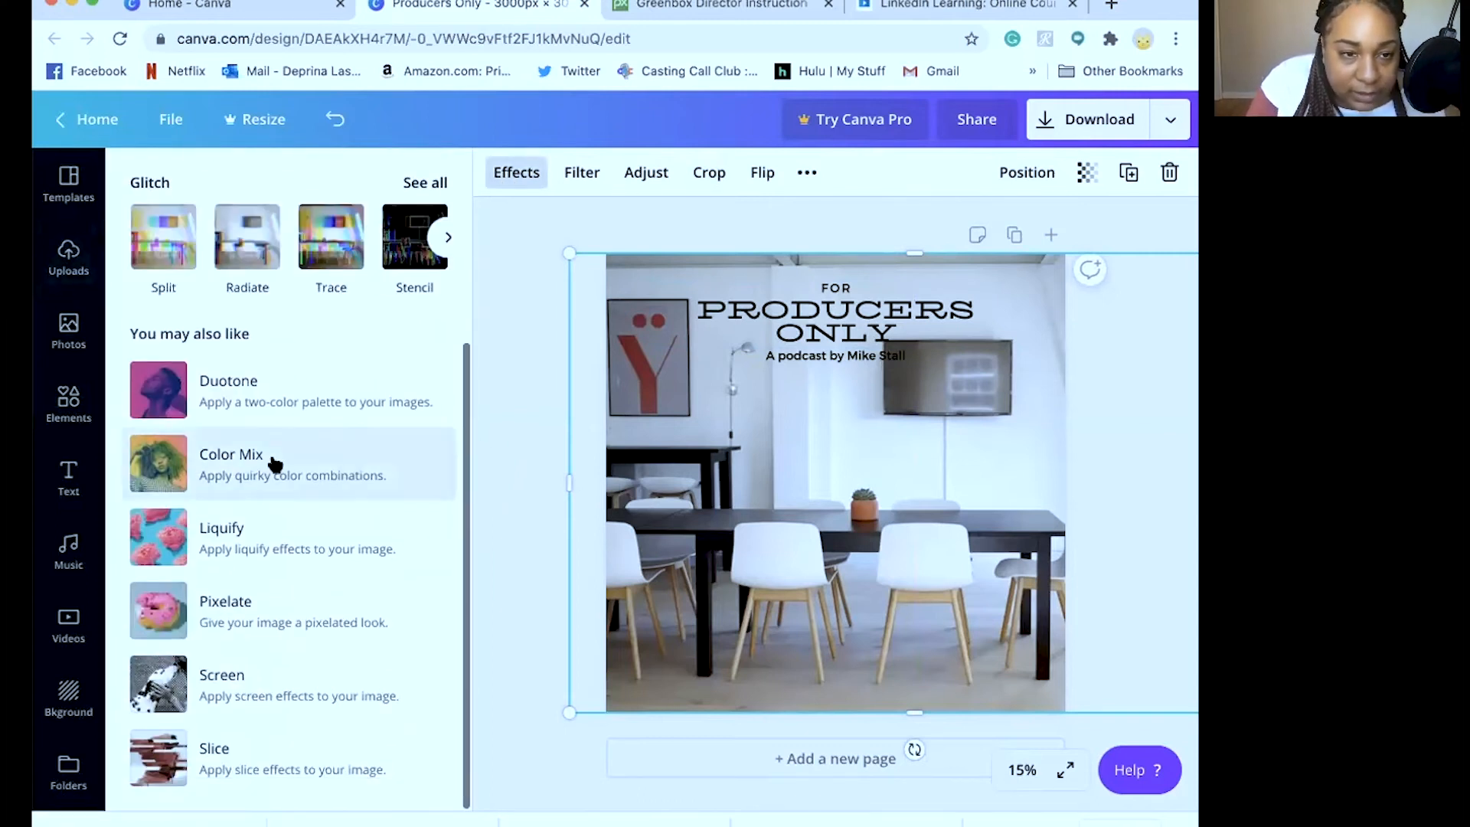
scroll(274, 462, up, 3)
click(247, 465)
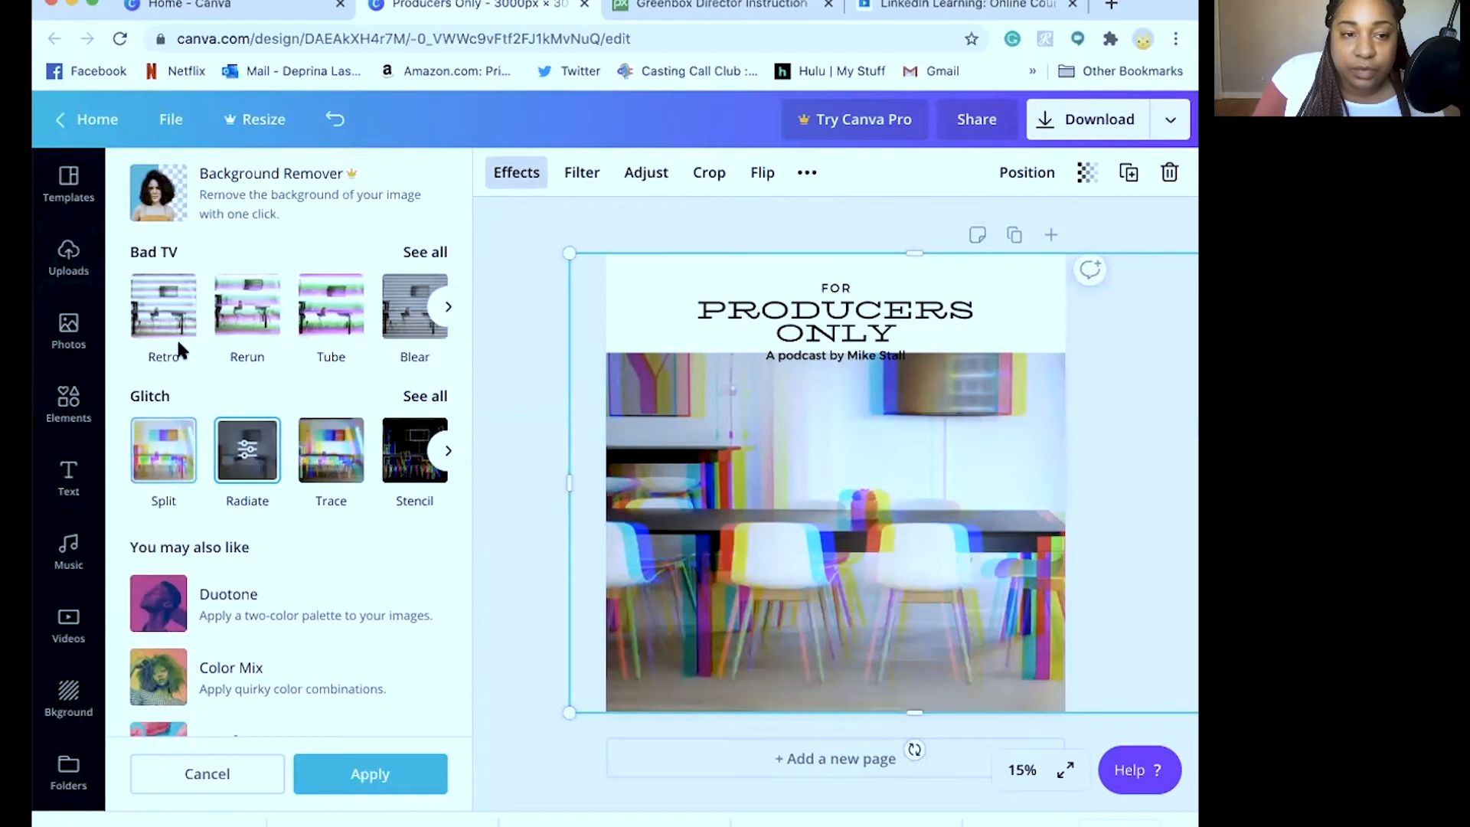
click(448, 306)
click(448, 450)
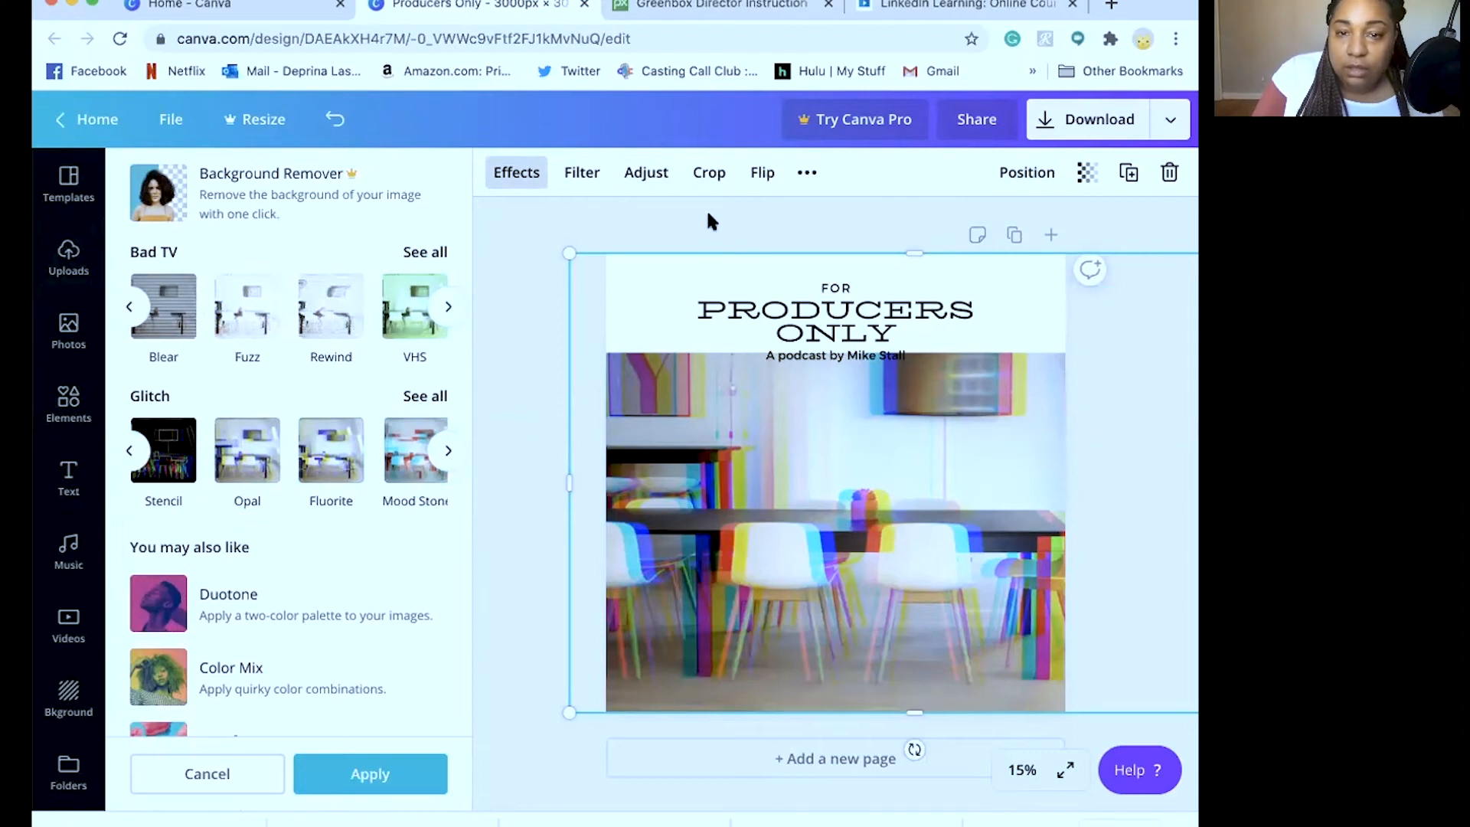
click(514, 305)
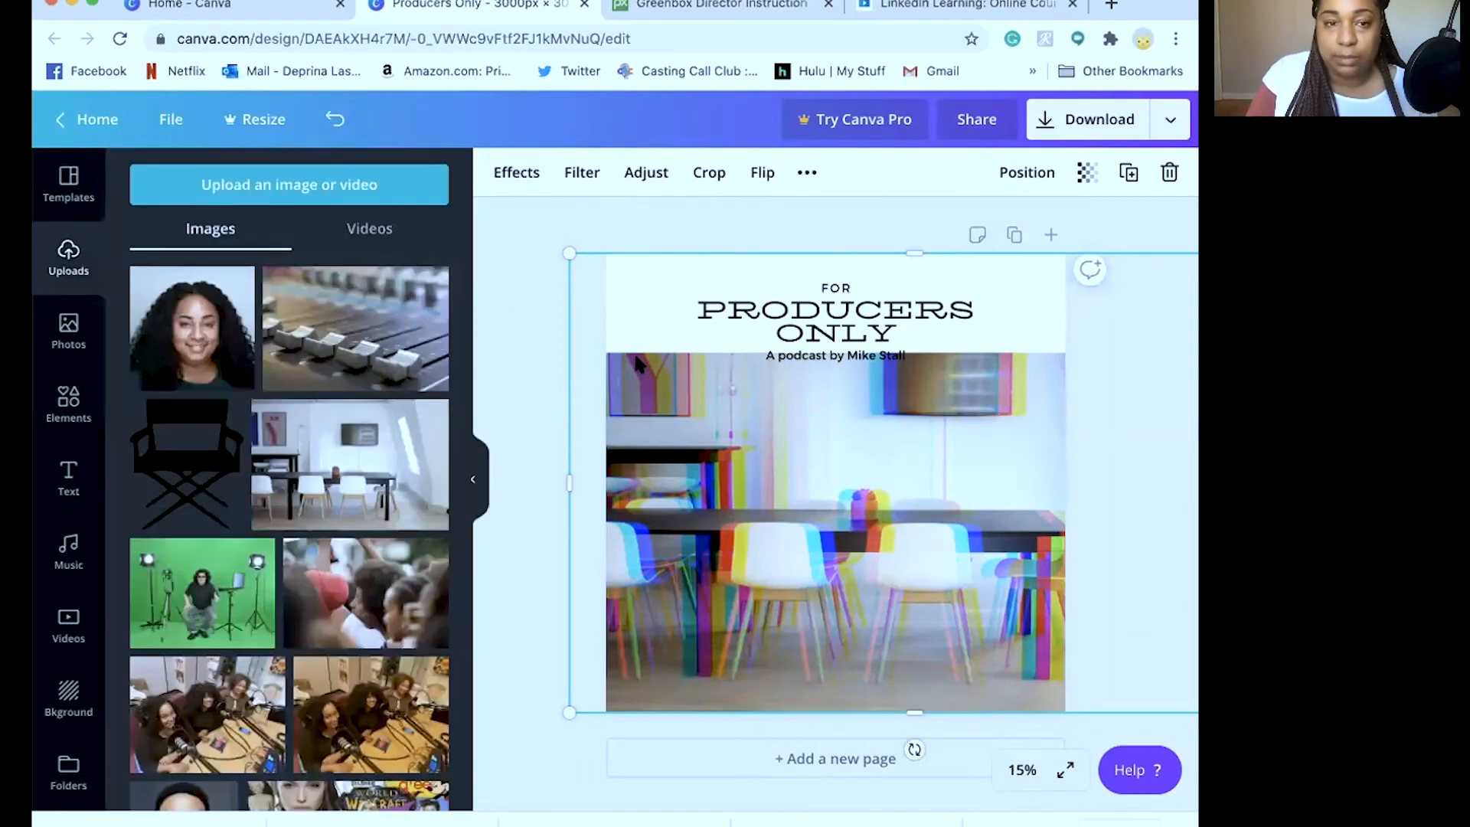
Undo the recent room photo changes and reframe the meeting-room background photo
key(super+z)
key(super+z)
key(super+z)
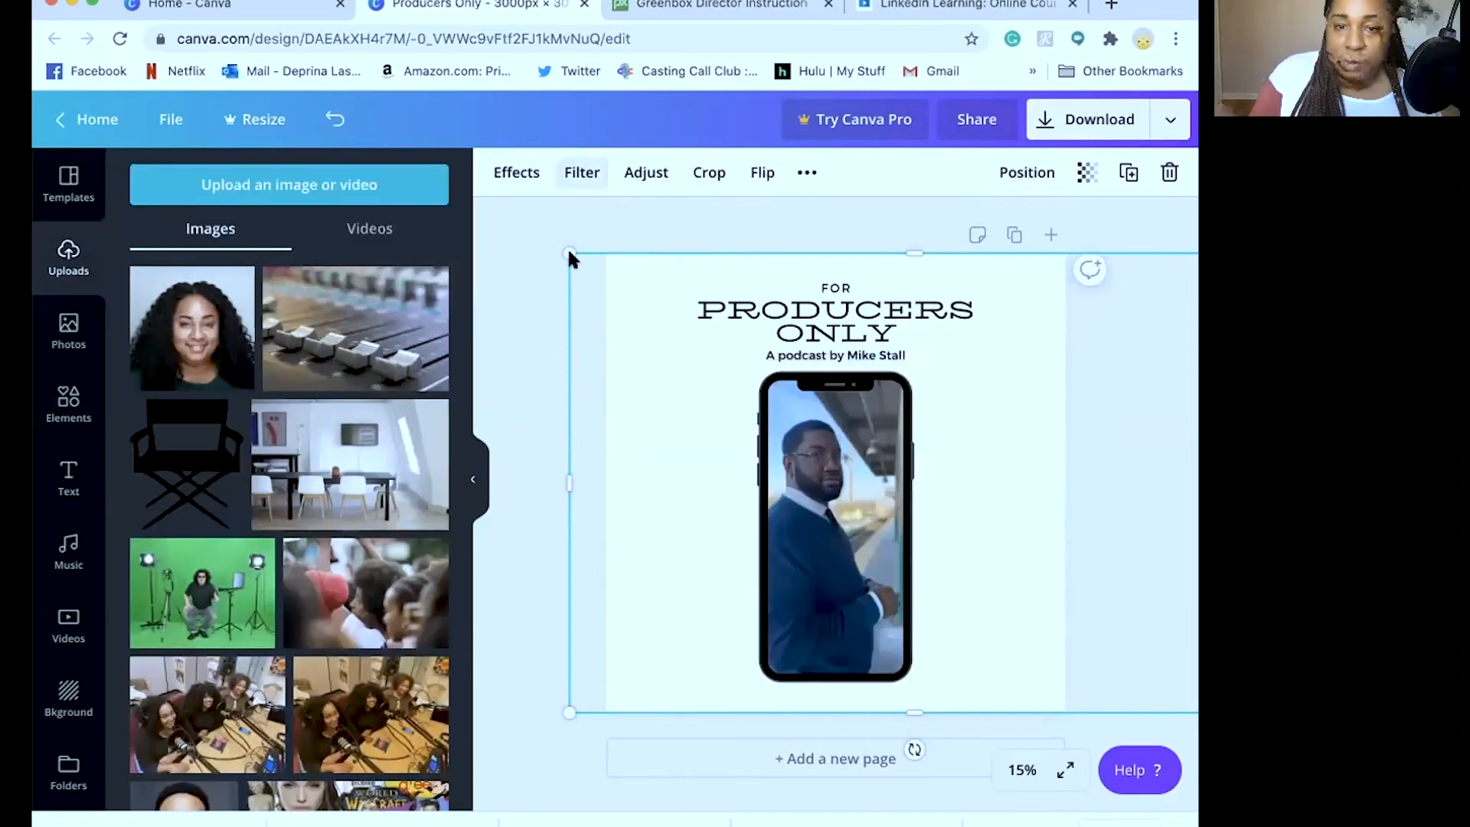
click(568, 251)
click(644, 421)
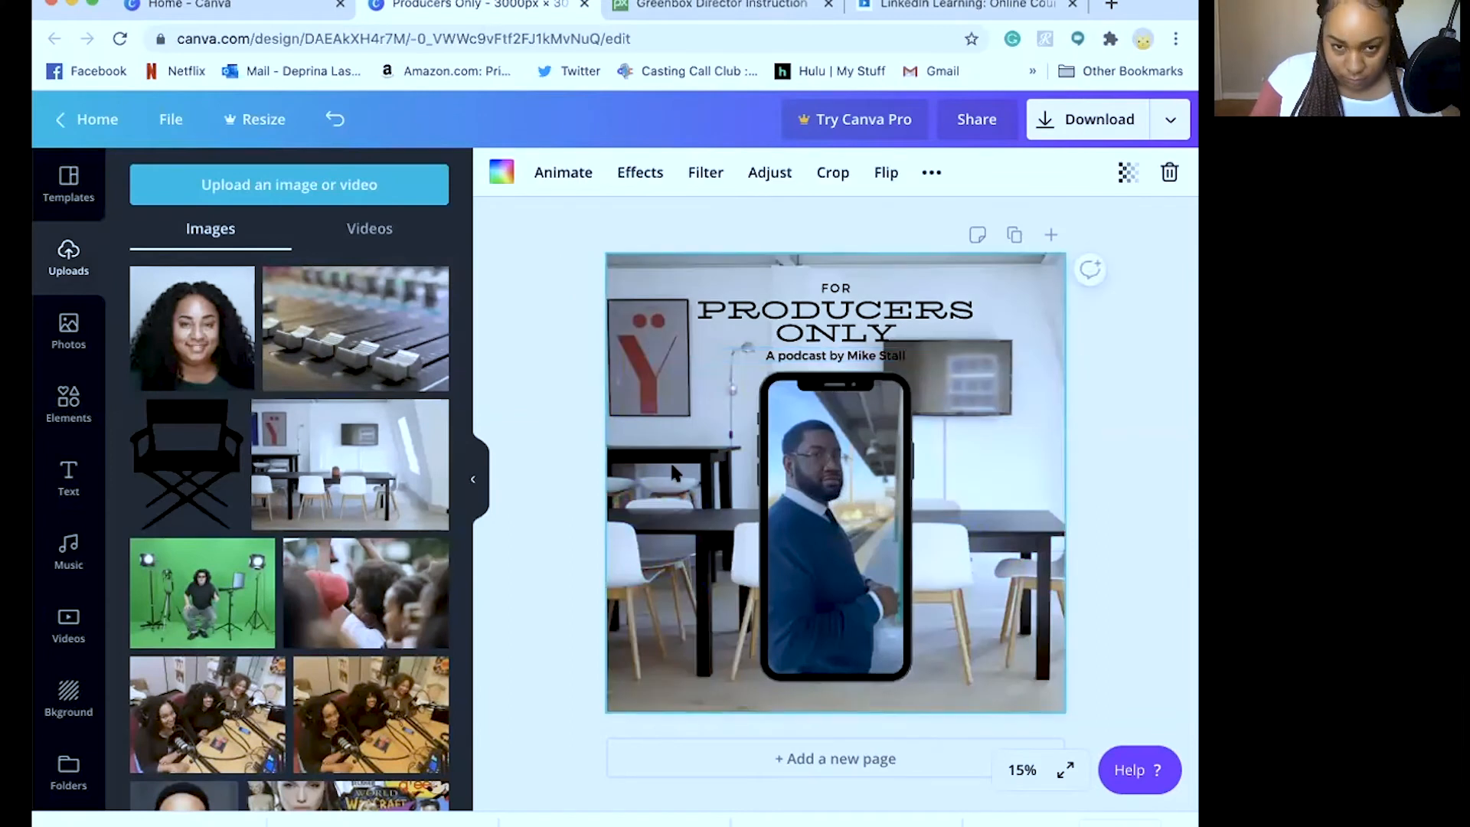
double_click(636, 334)
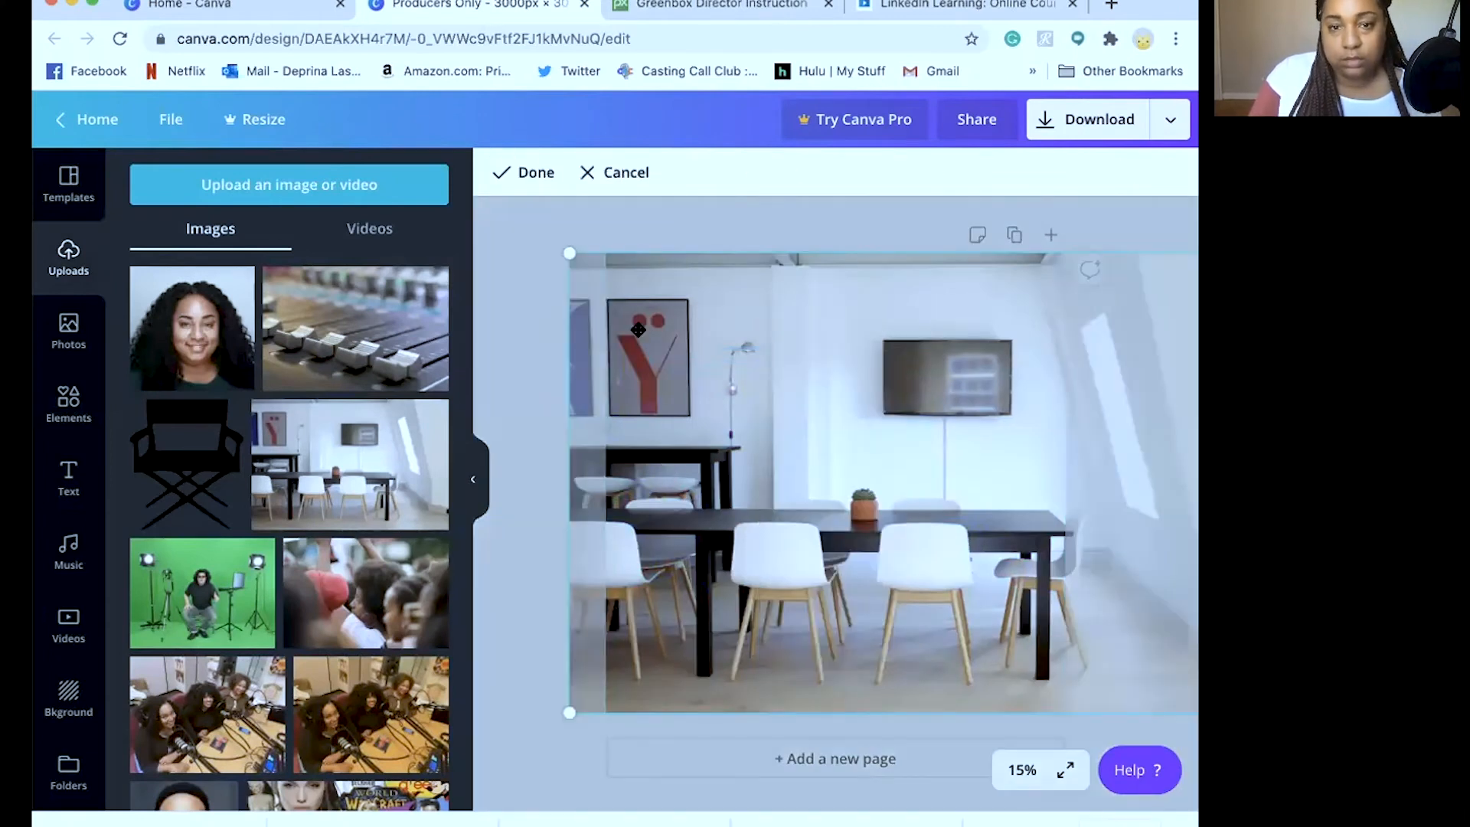
click(529, 173)
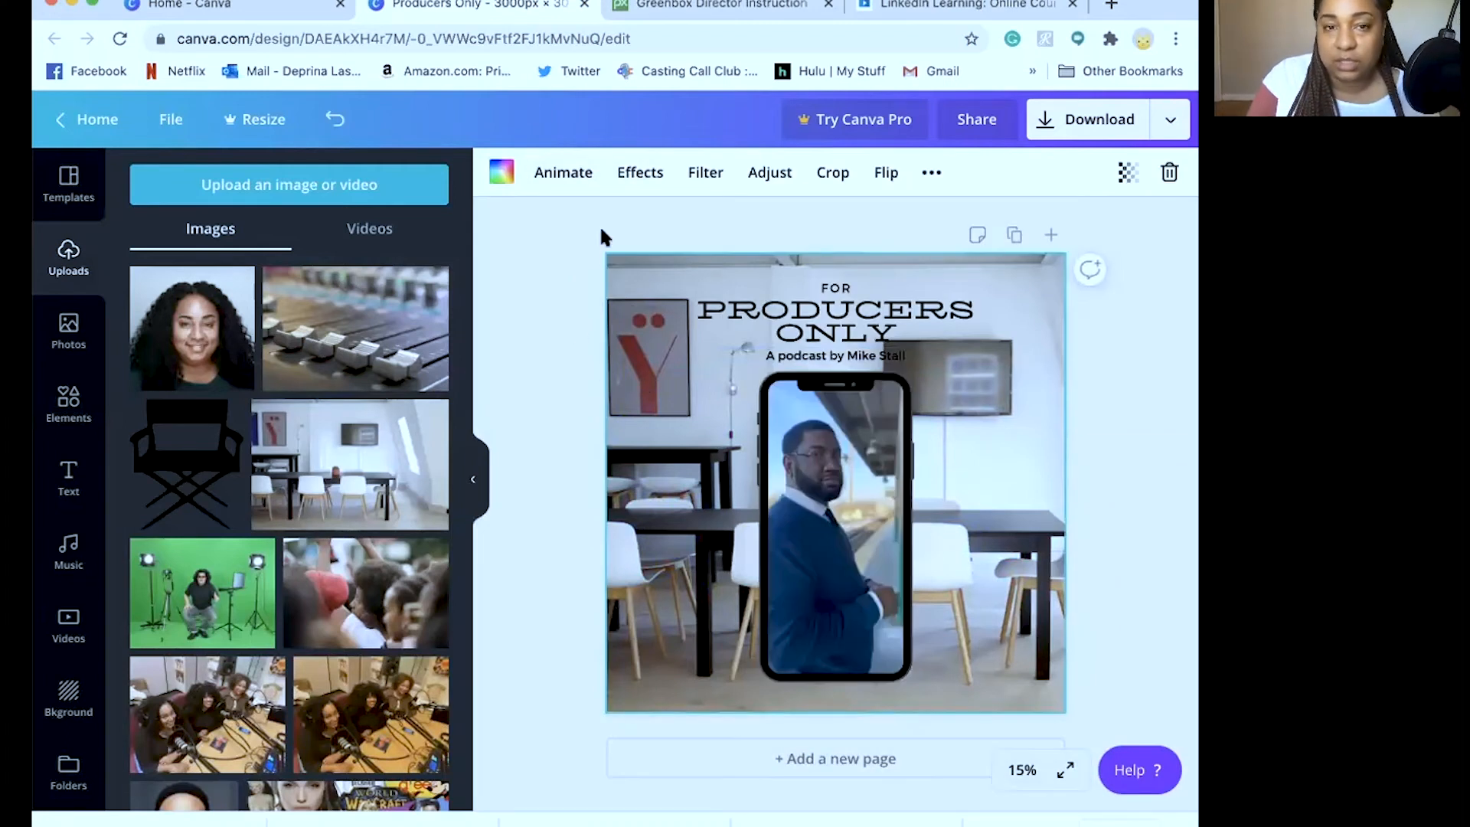
Apply the Radiate glitch effect to the room background at RGB Shift 0.02, angle 0
click(640, 173)
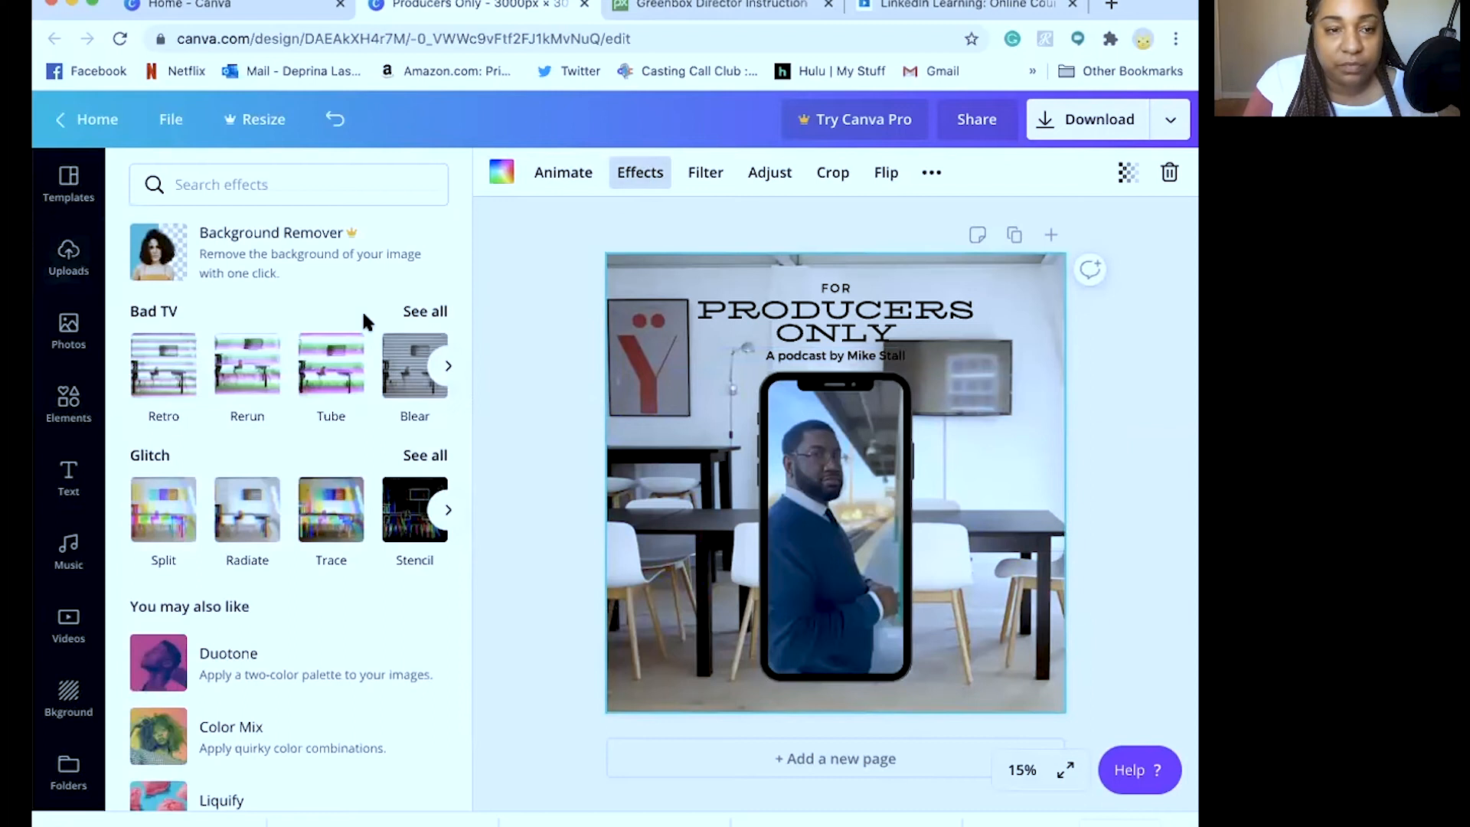
click(249, 509)
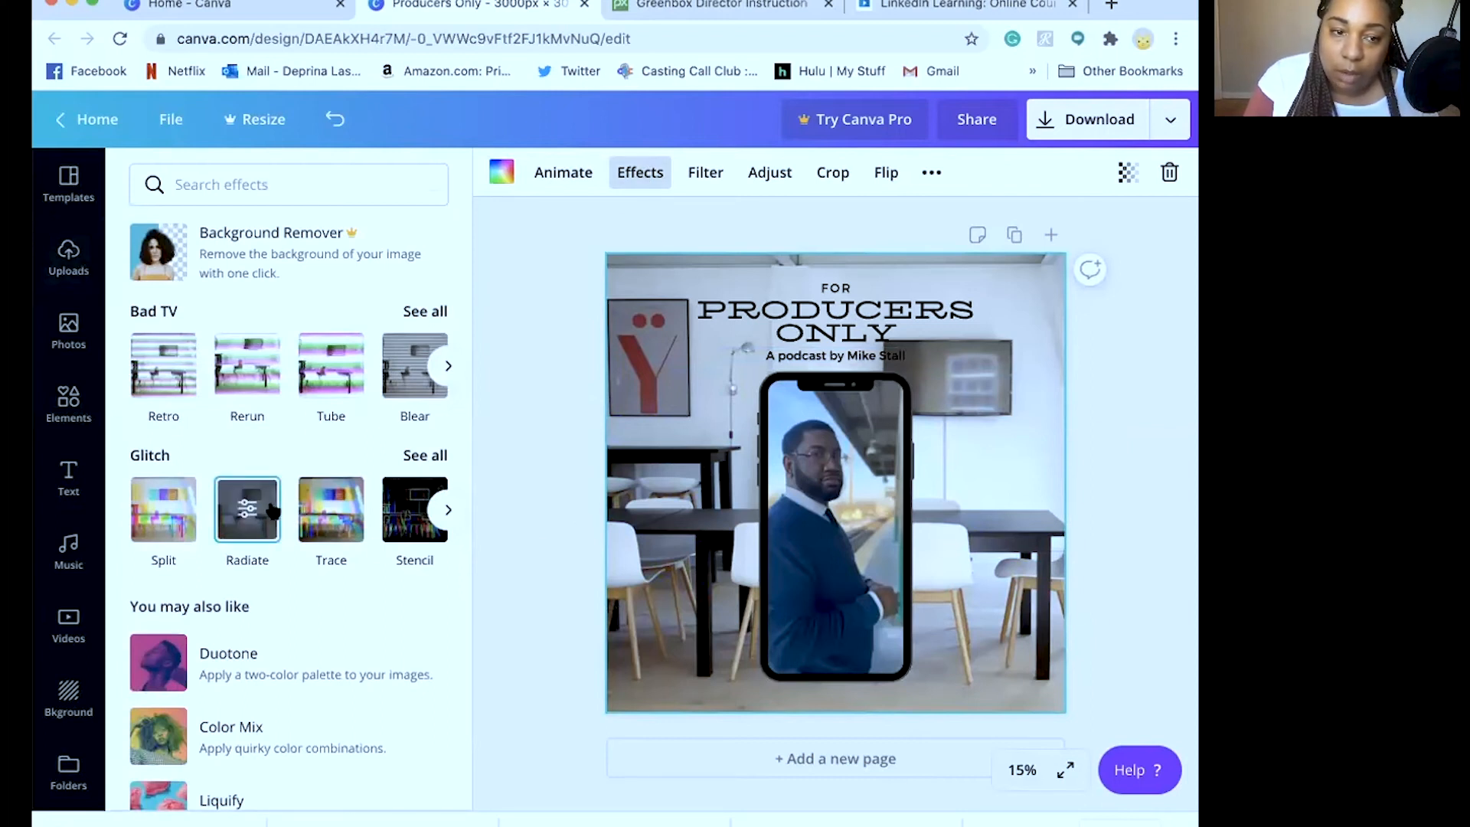
click(270, 509)
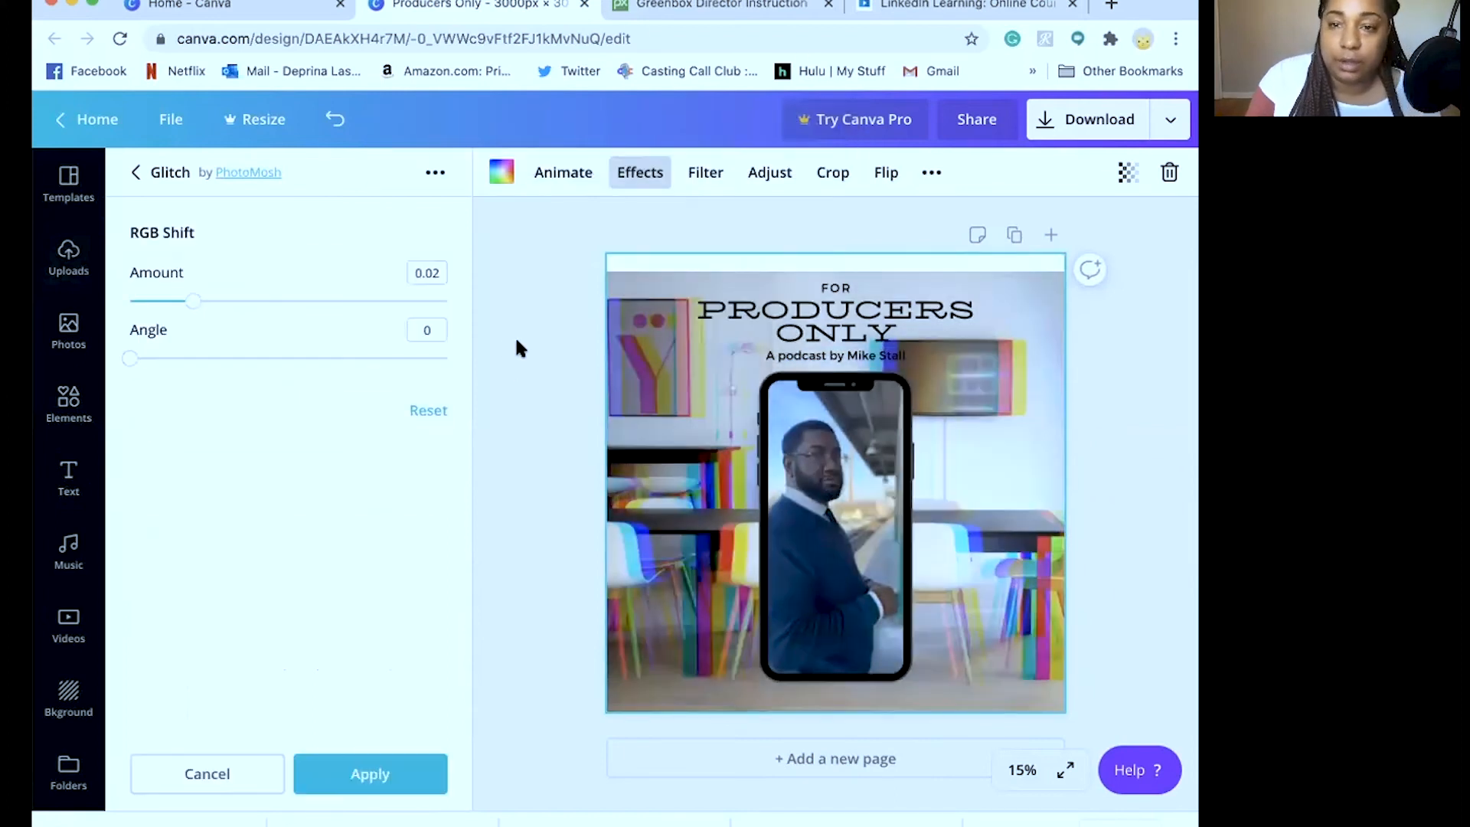
click(516, 340)
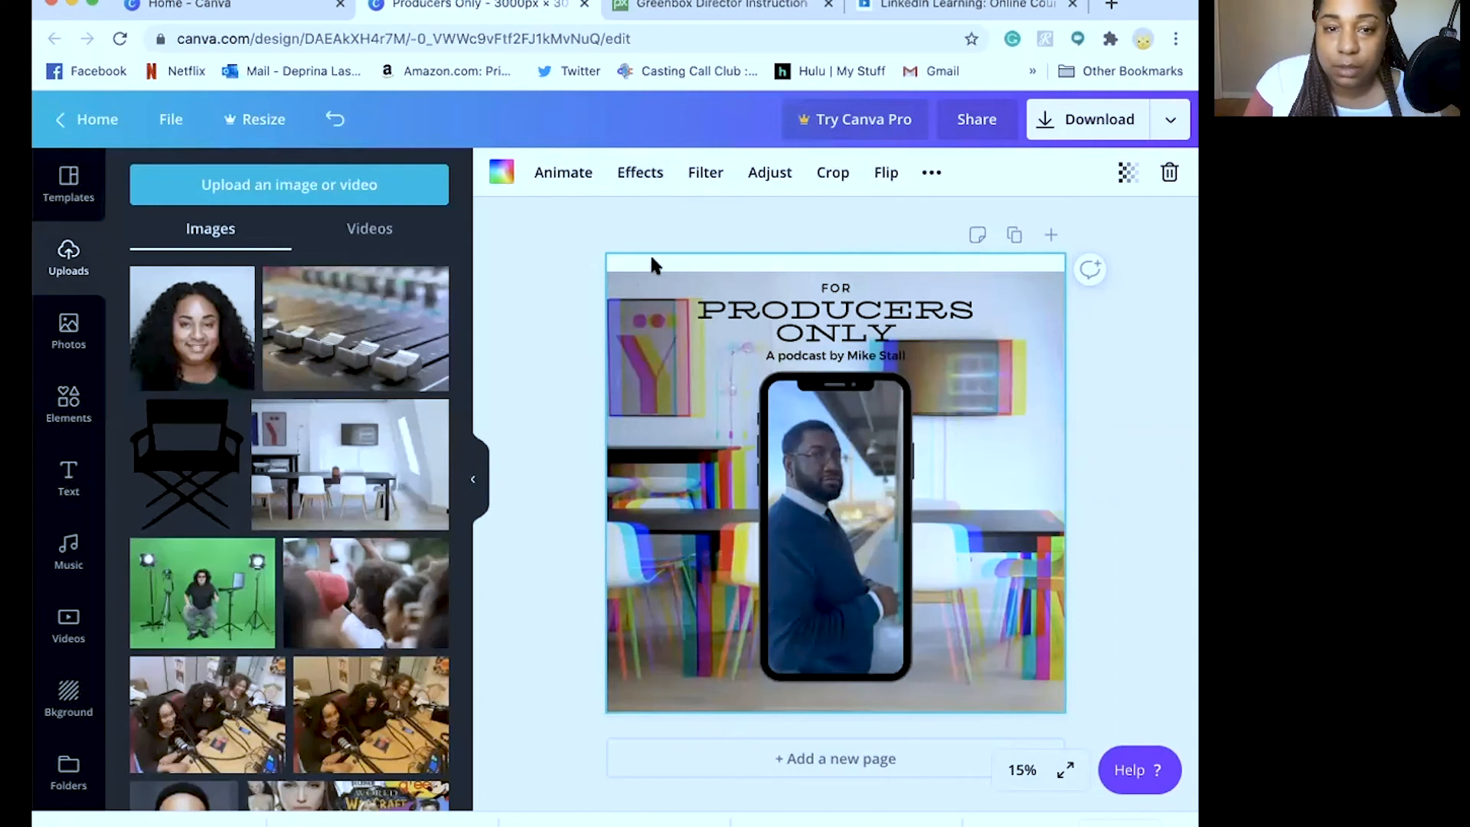
click(742, 285)
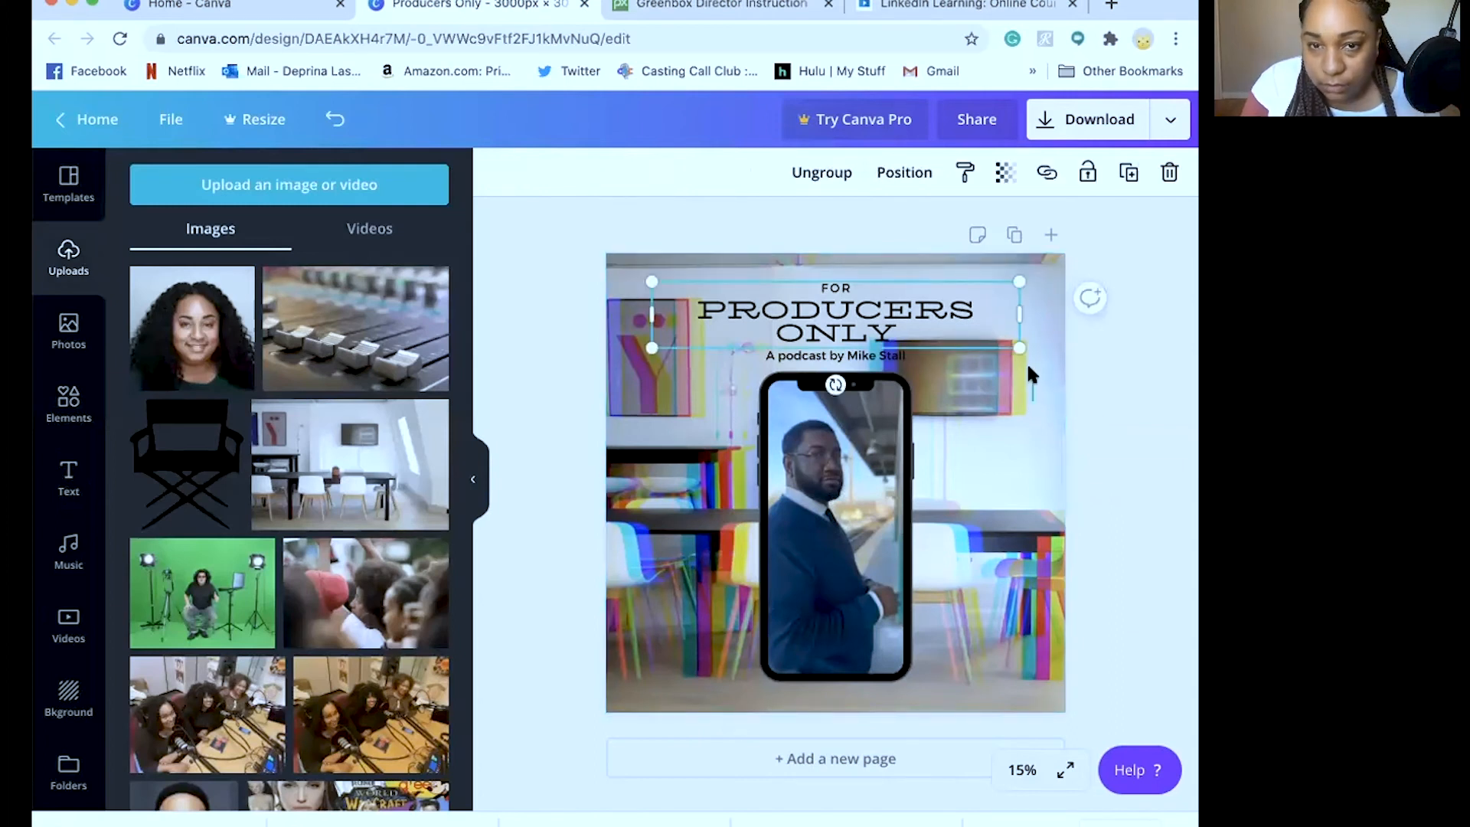
Lock the glitched meeting-room background image in place
click(1066, 382)
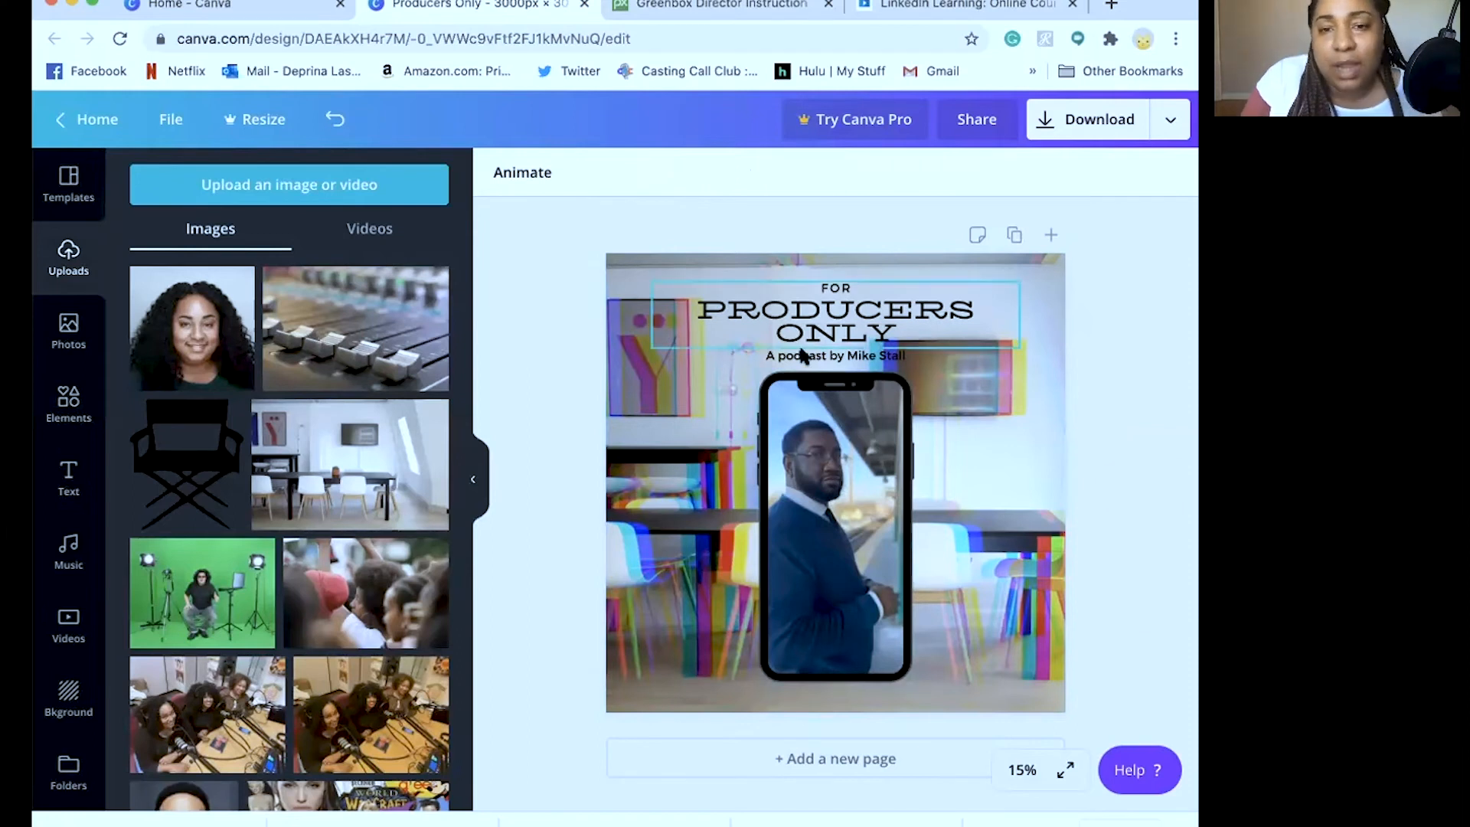
click(855, 356)
click(854, 357)
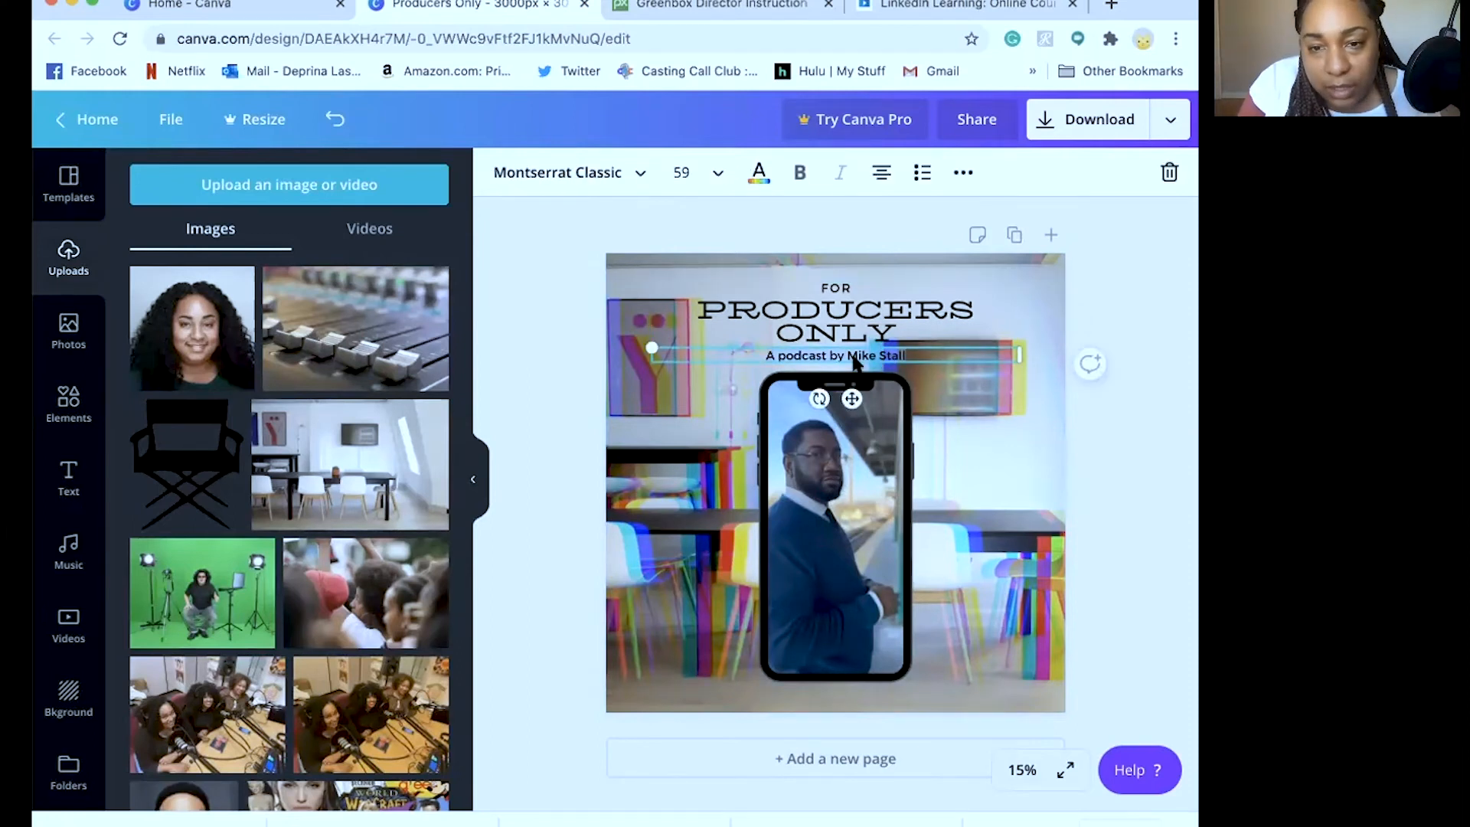
click(825, 326)
click(823, 325)
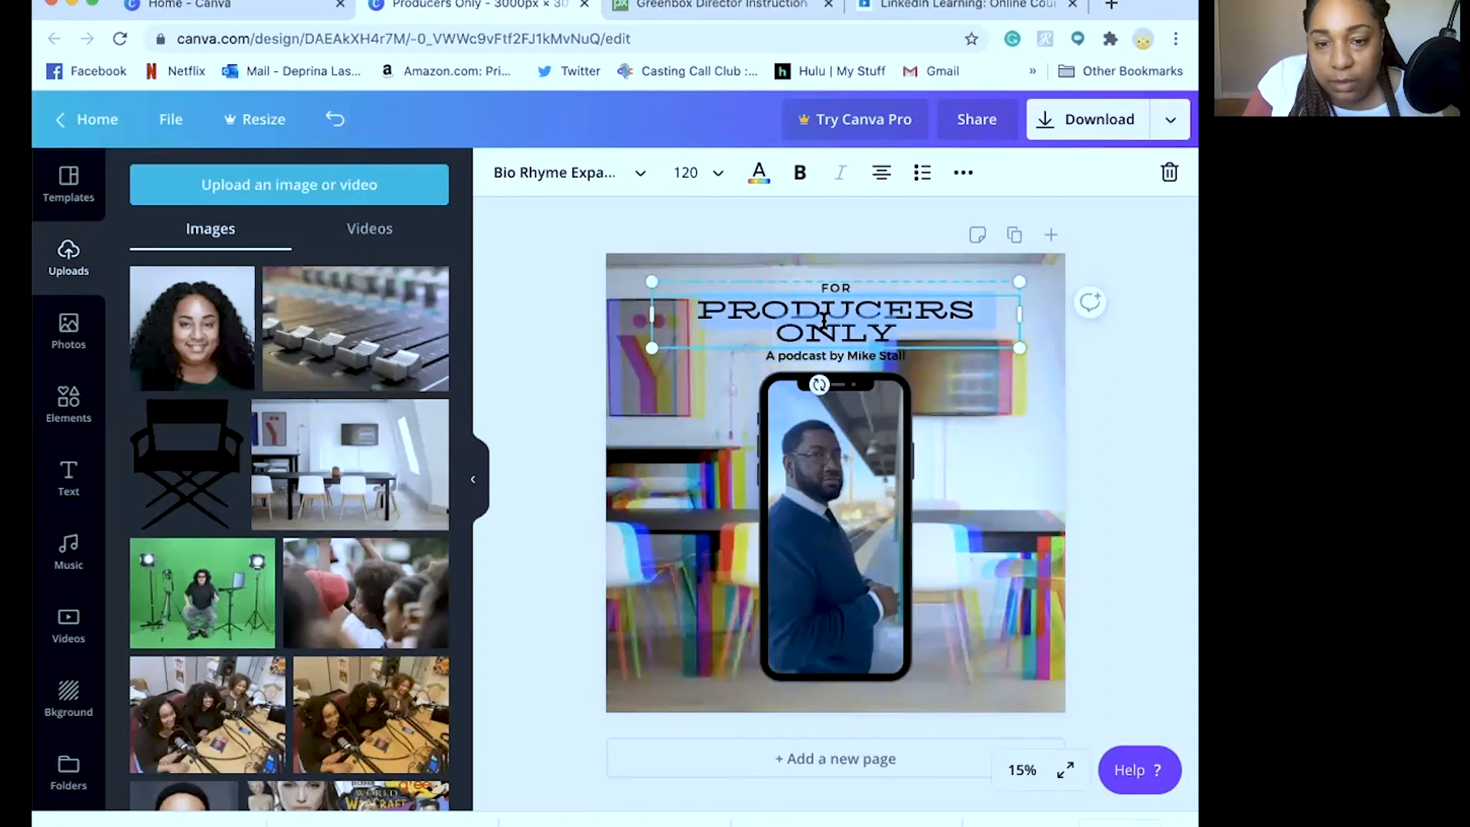
click(1020, 444)
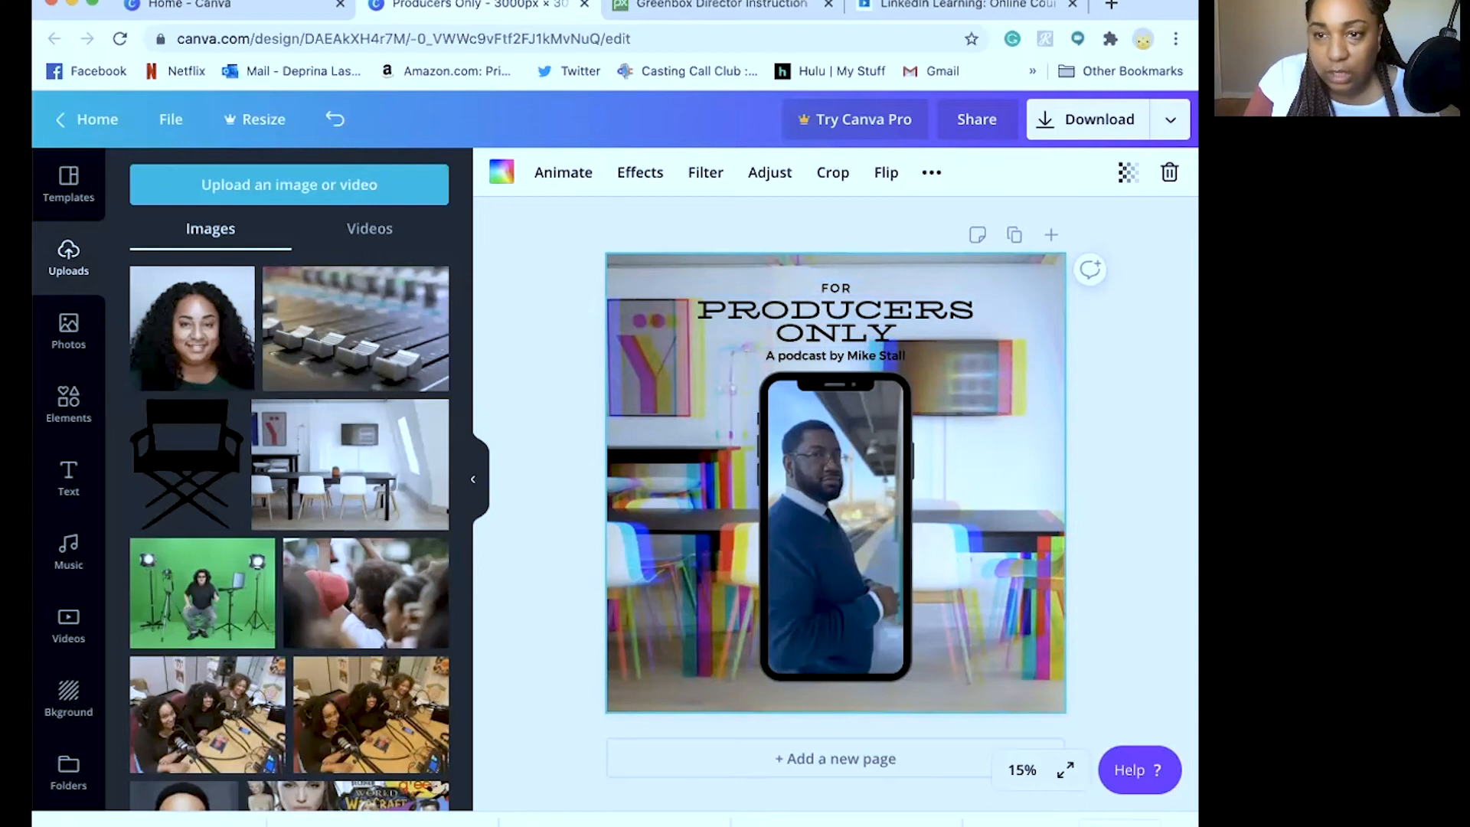
drag(1197, 345, 1222, 345)
click(1152, 173)
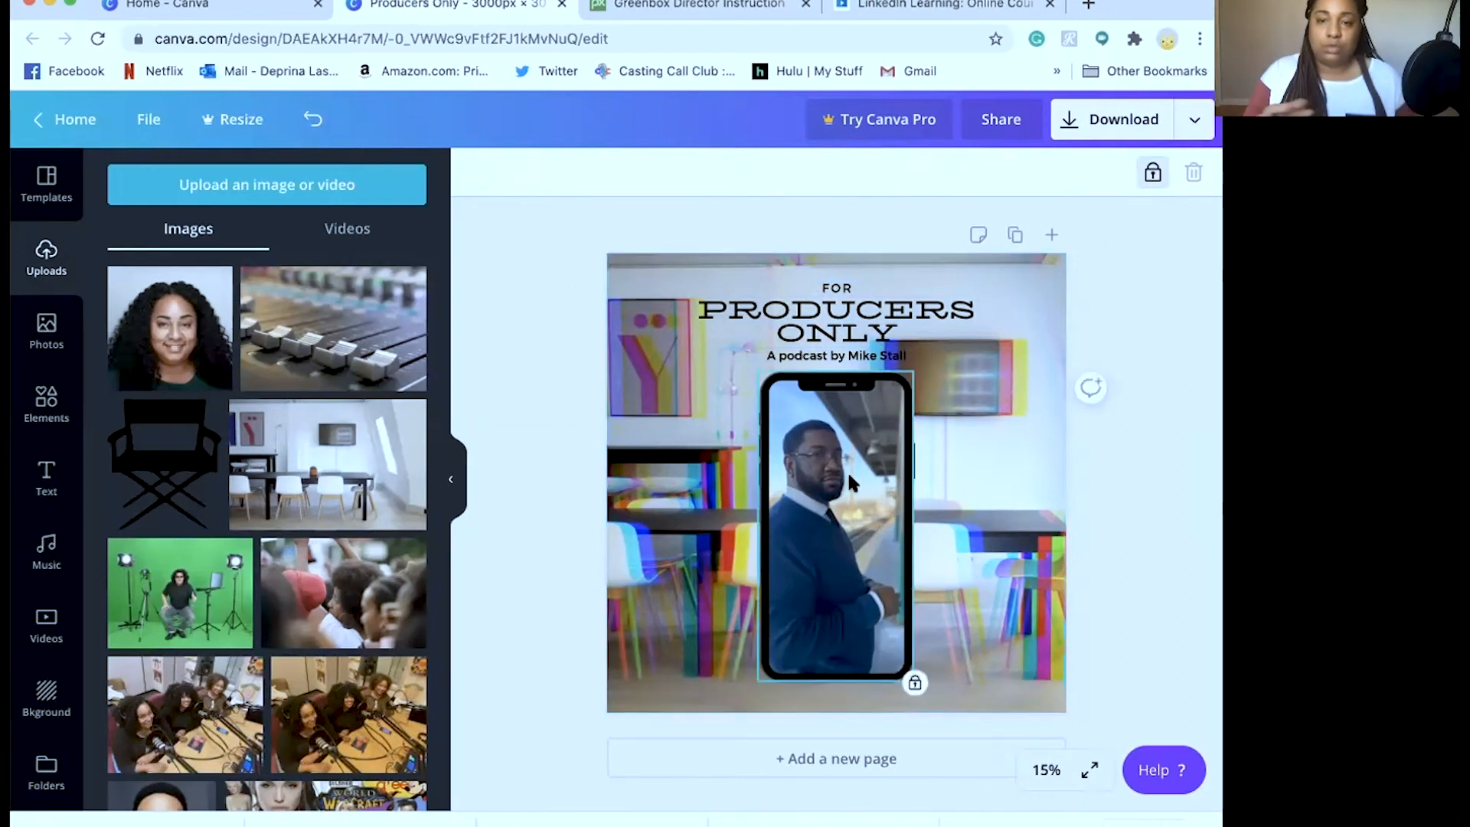
Make the PRODUCERS ONLY title, the subtitle and the word FOR bold
click(810, 331)
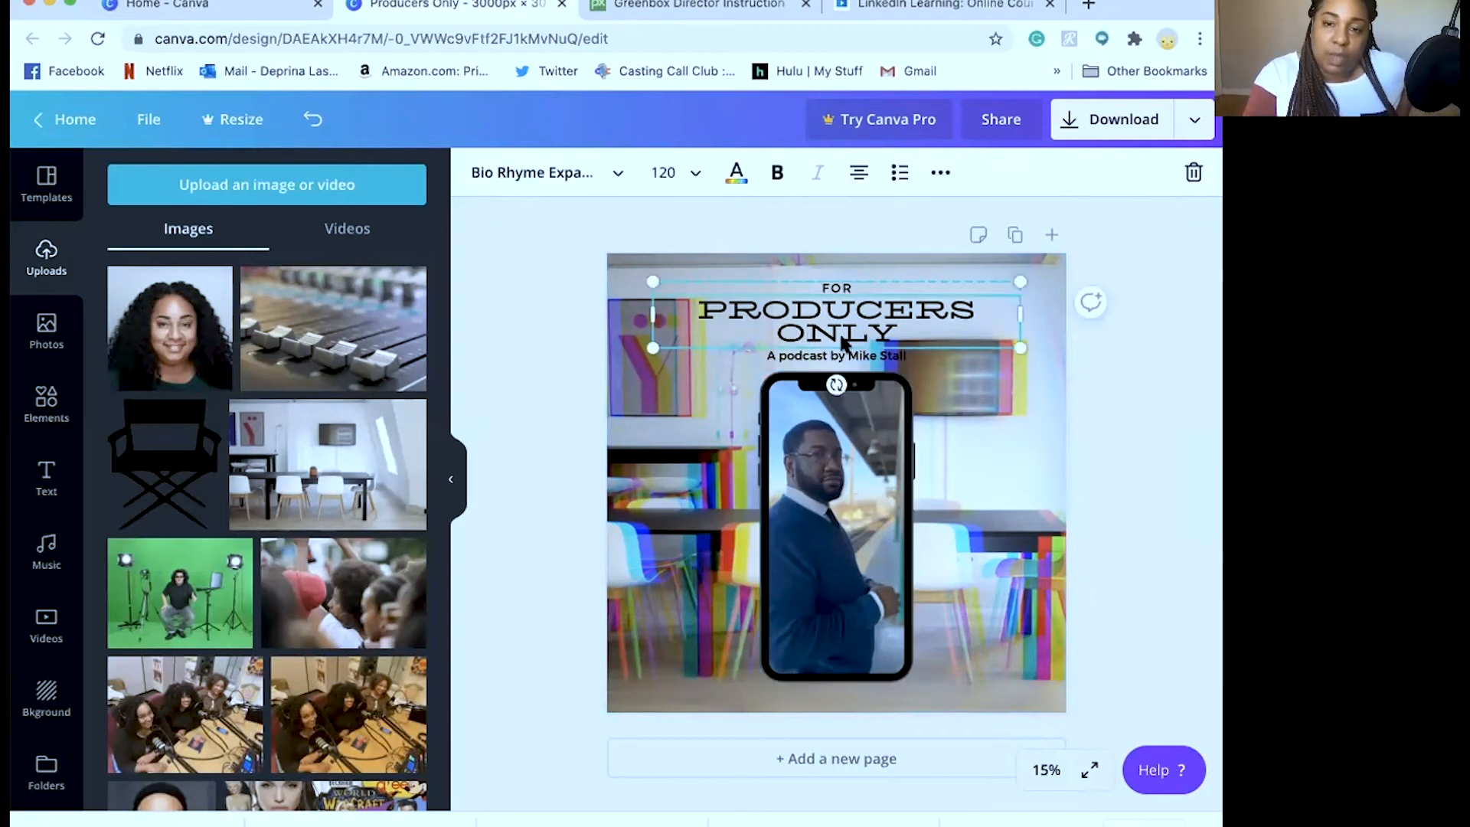
double_click(809, 302)
click(778, 170)
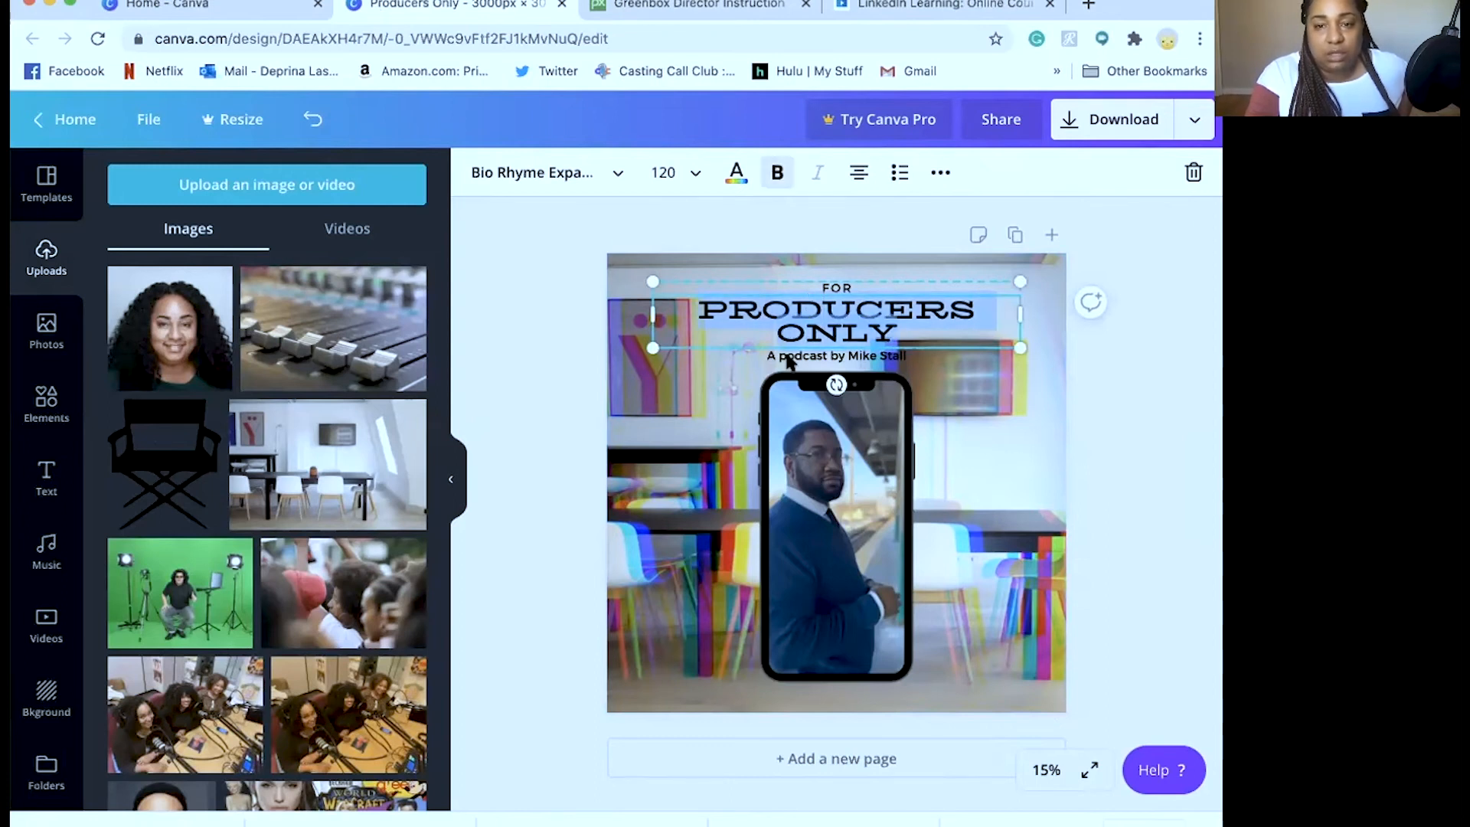
click(794, 354)
click(778, 173)
click(837, 286)
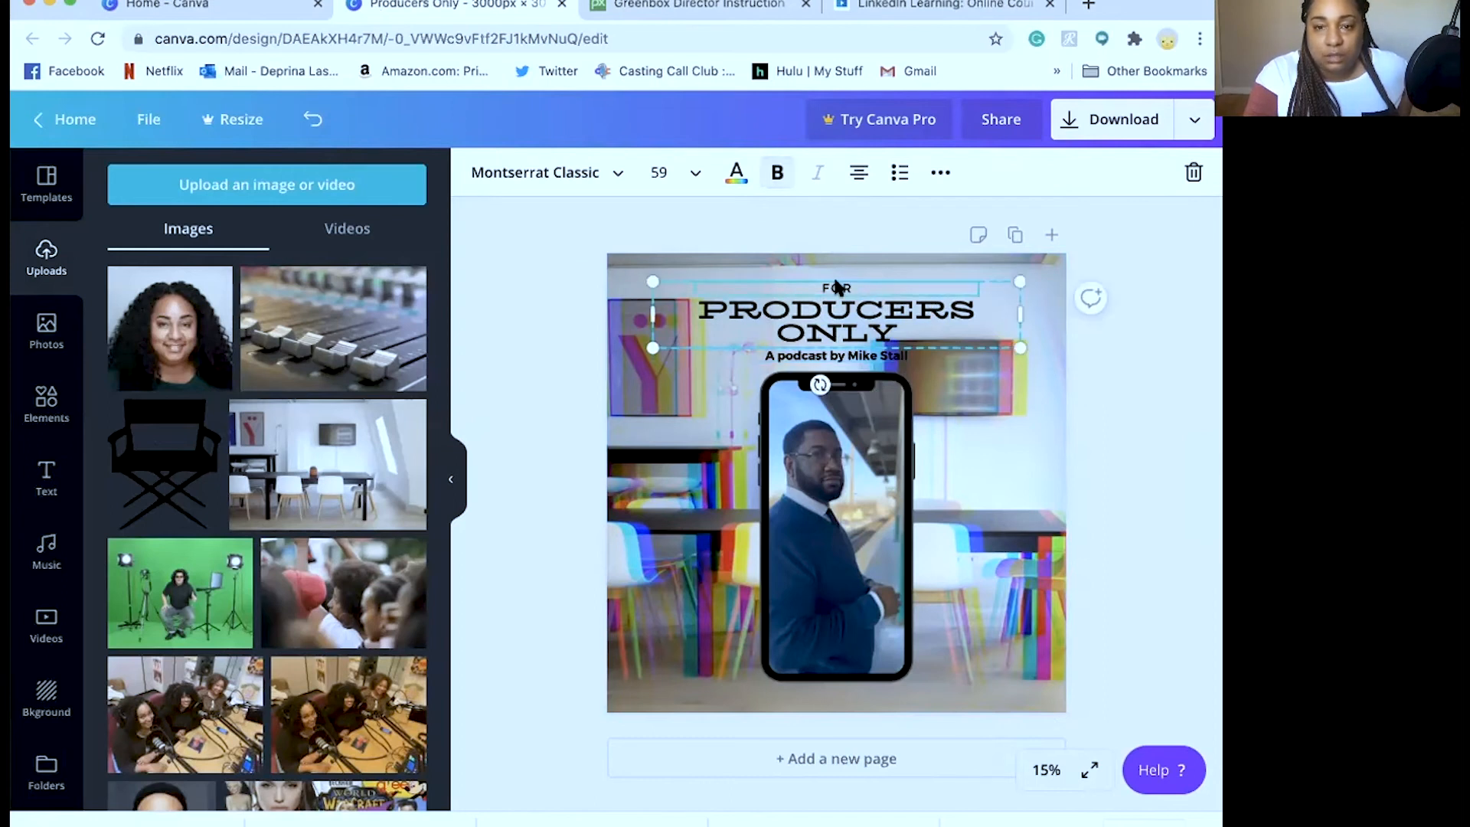
click(776, 175)
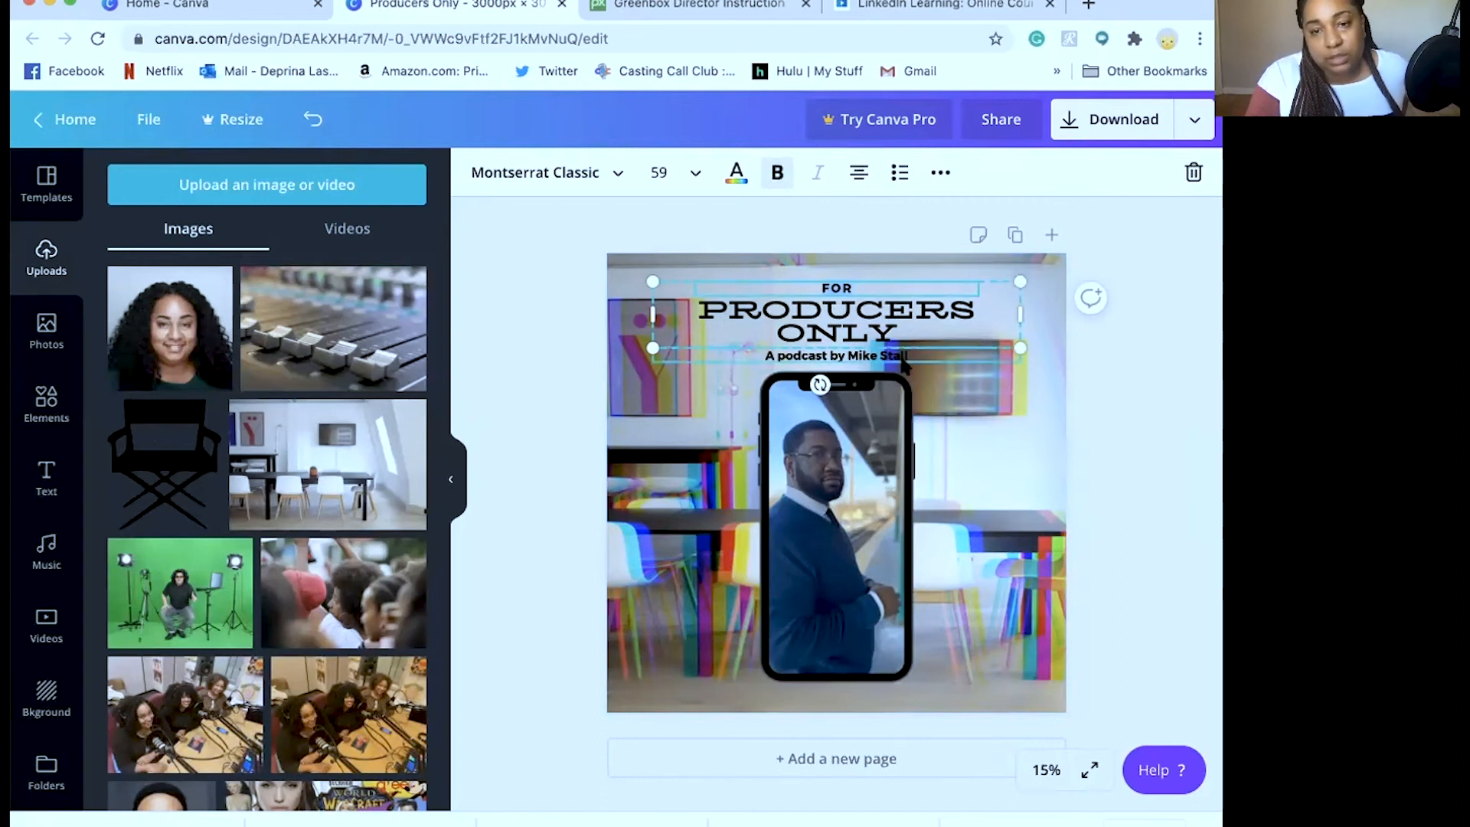
click(965, 482)
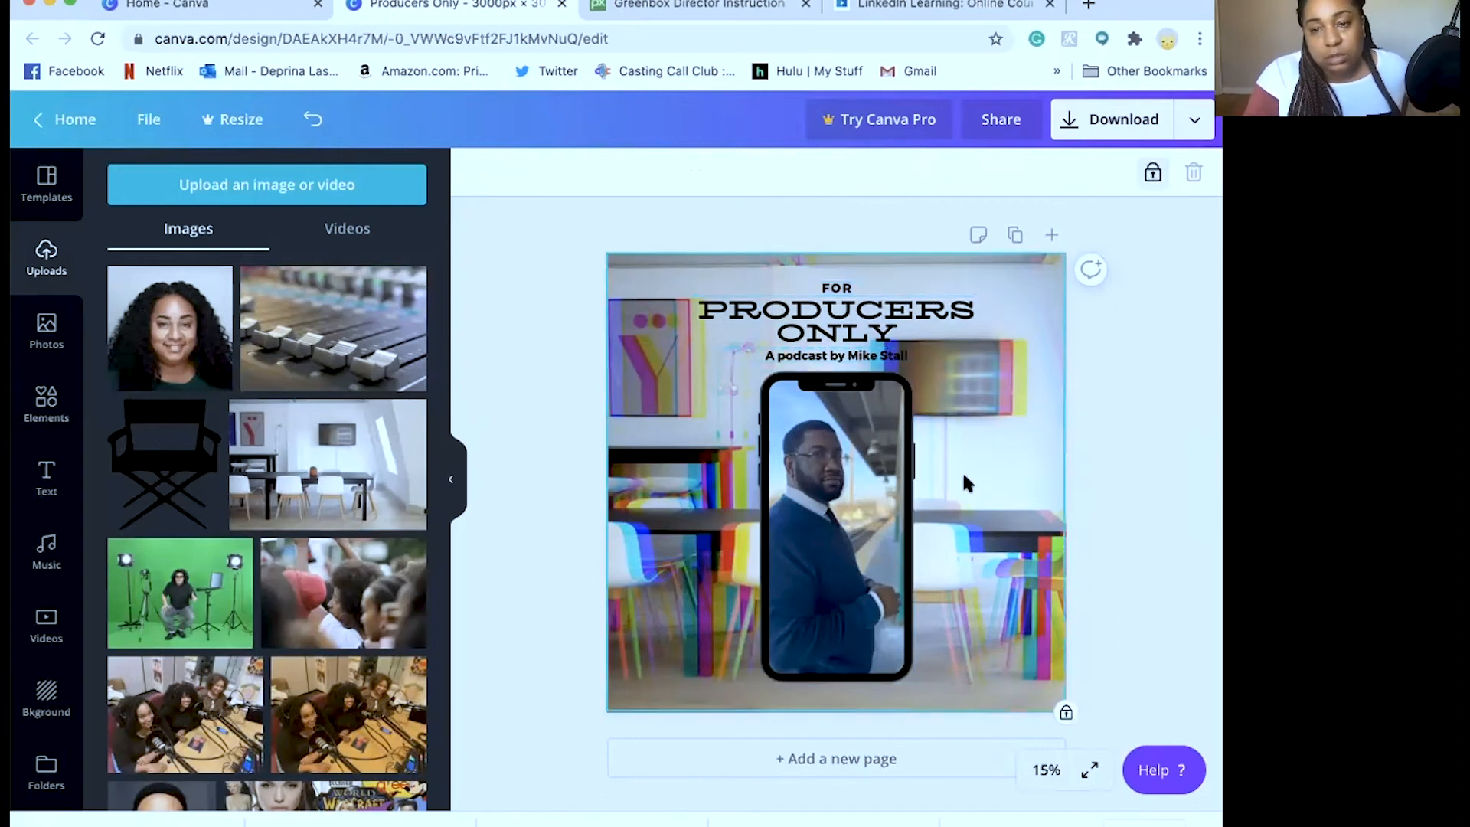
Unlock the room background photo and set its Transparency slider to 62
click(1150, 176)
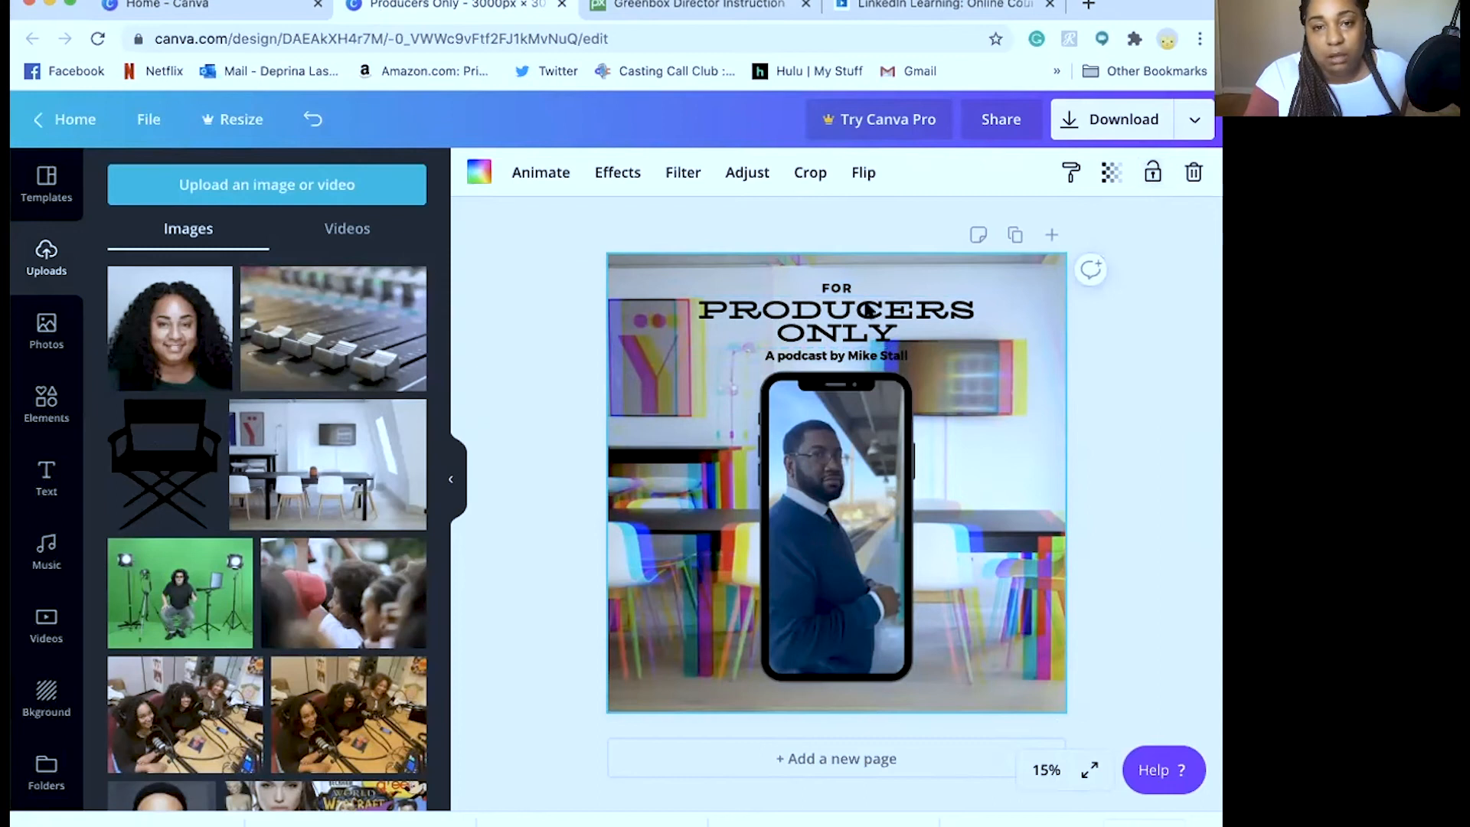
click(1112, 175)
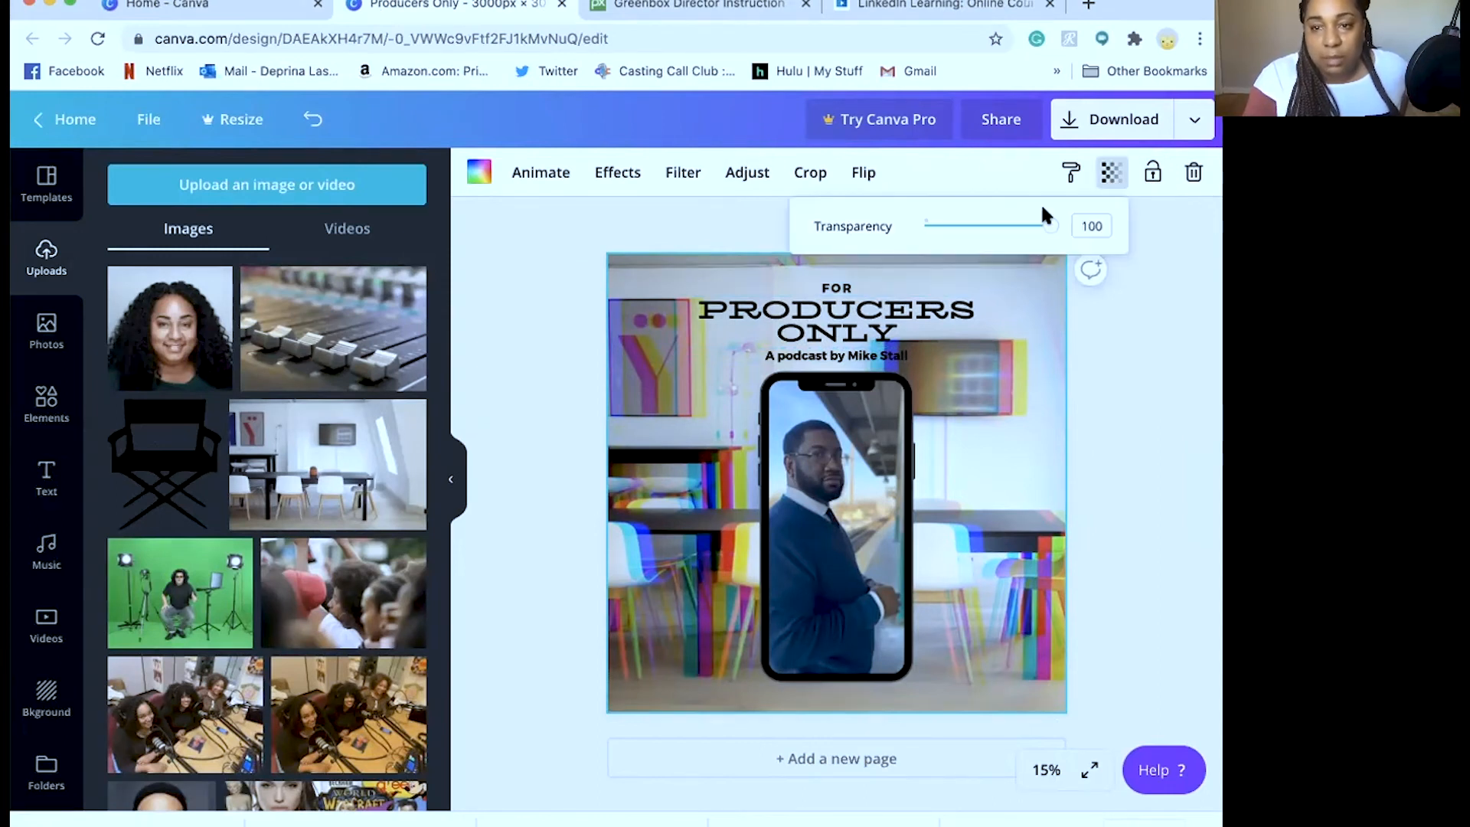
drag(1044, 223, 1003, 224)
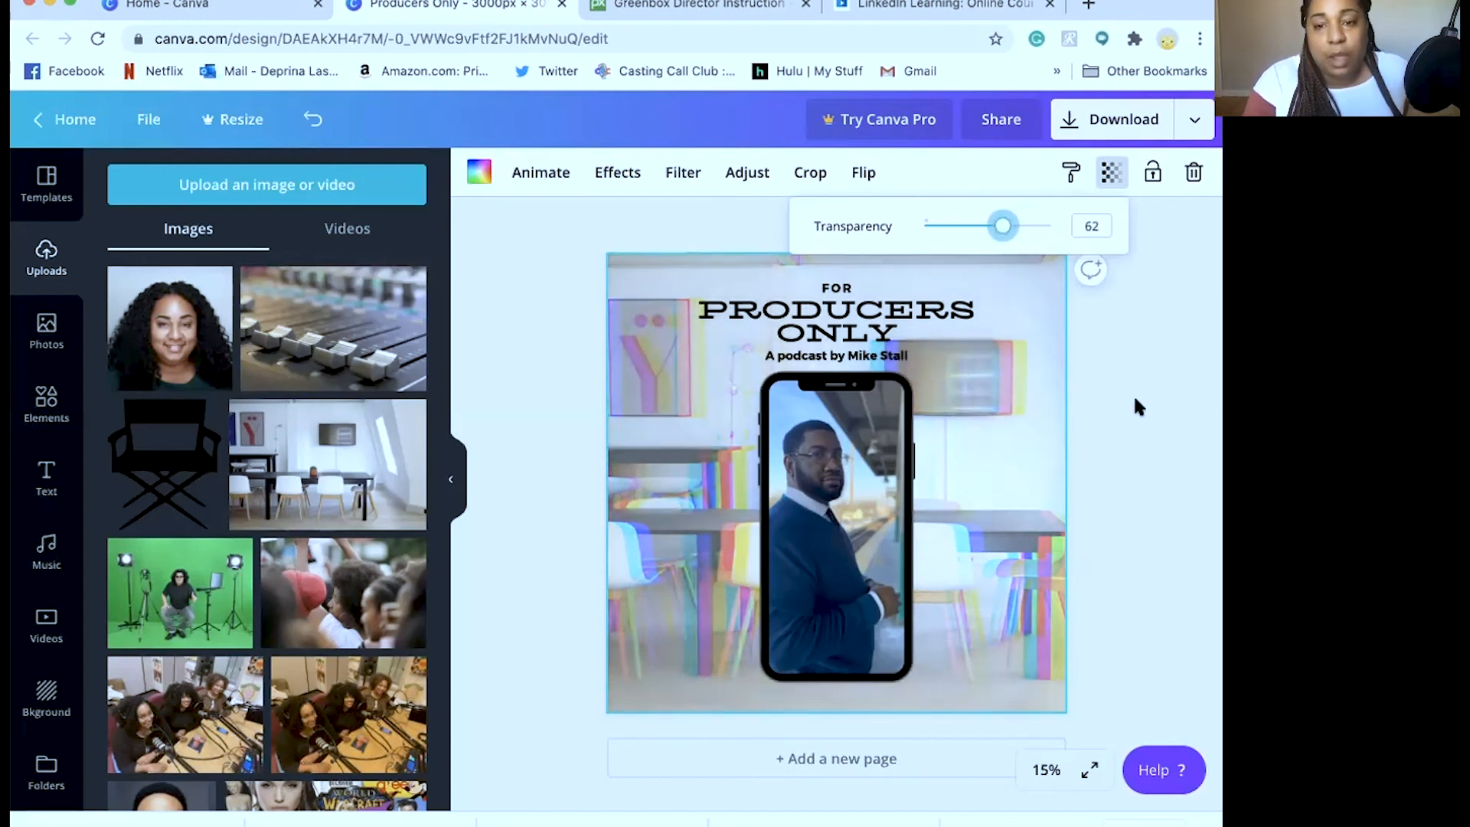
click(1107, 401)
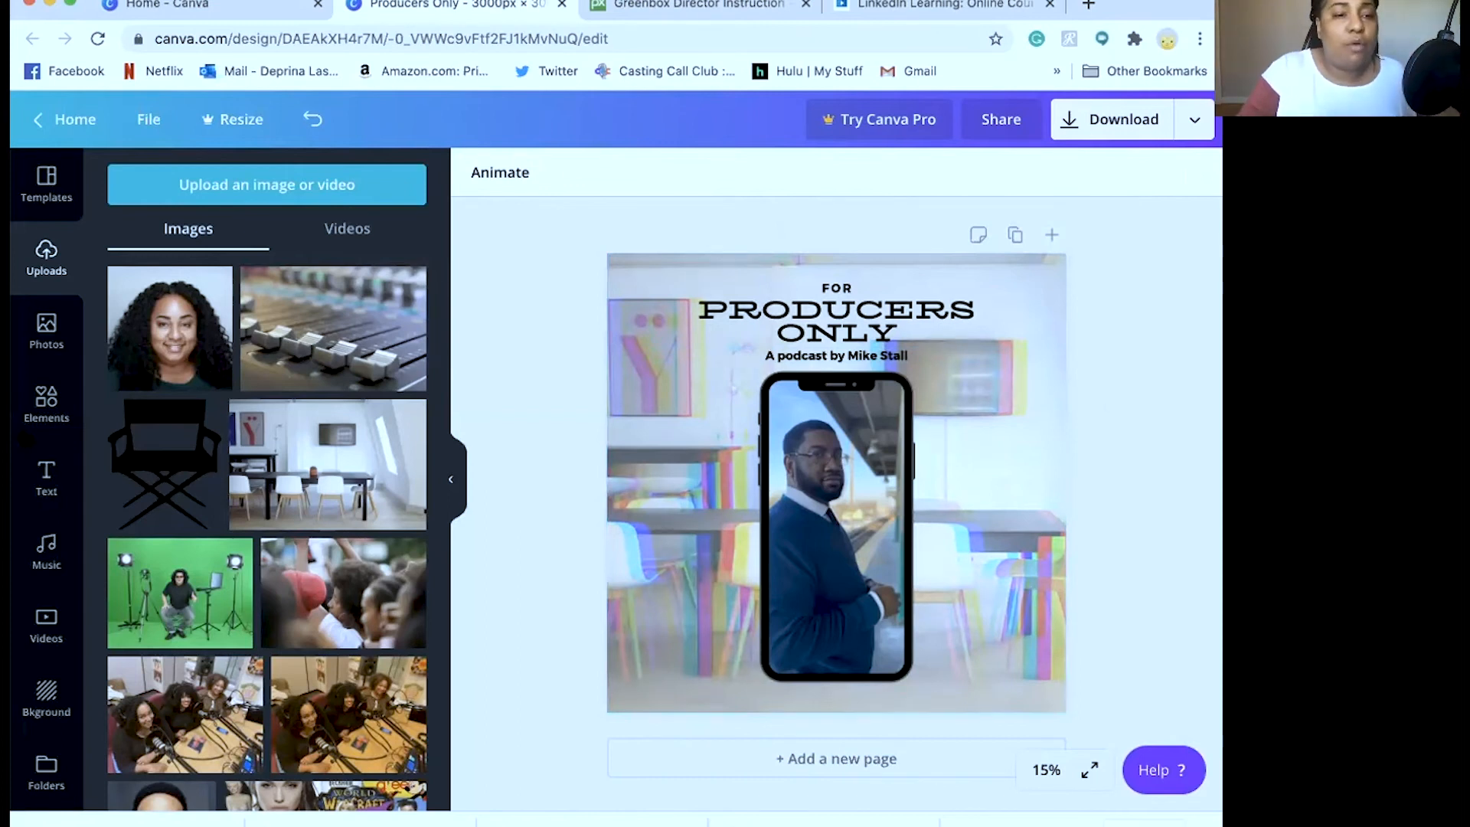
Add the brush-stroke gradient shape from Elements and turn both its purple and teal colours white
click(46, 402)
scroll(224, 655, down, 5)
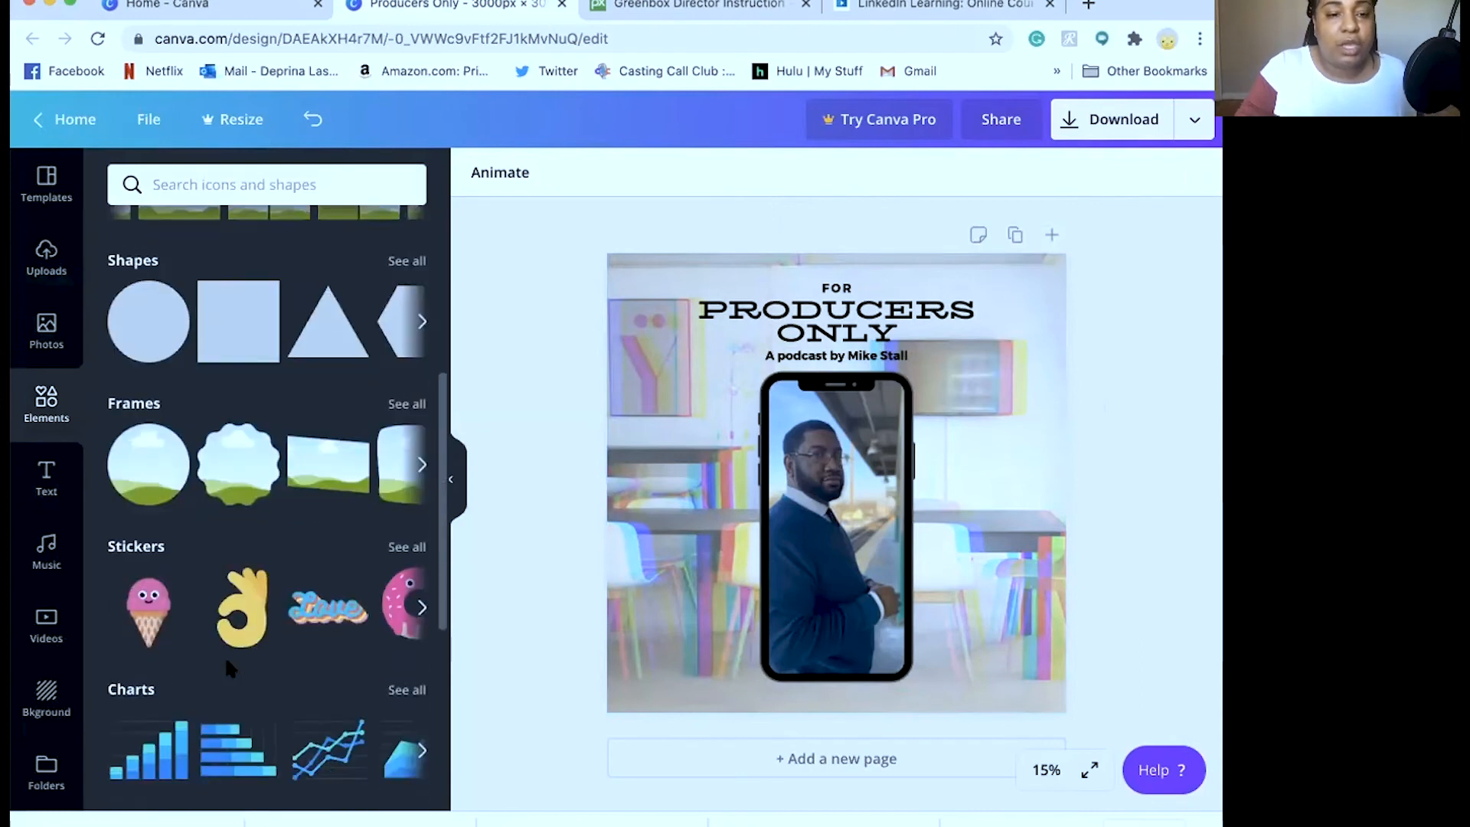
scroll(224, 654, down, 4)
scroll(327, 643, up, 9)
scroll(286, 645, down, 8)
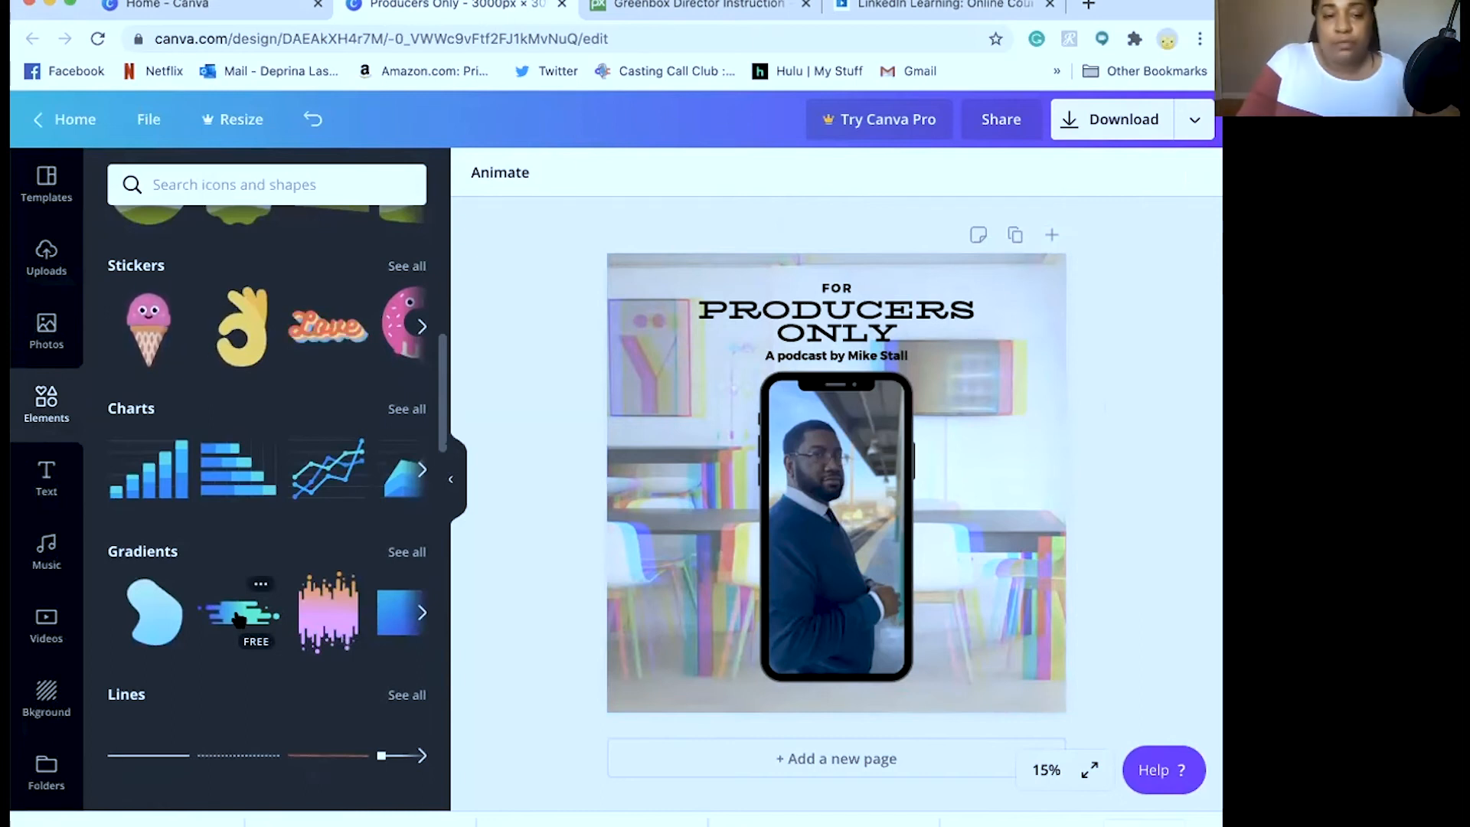
click(239, 619)
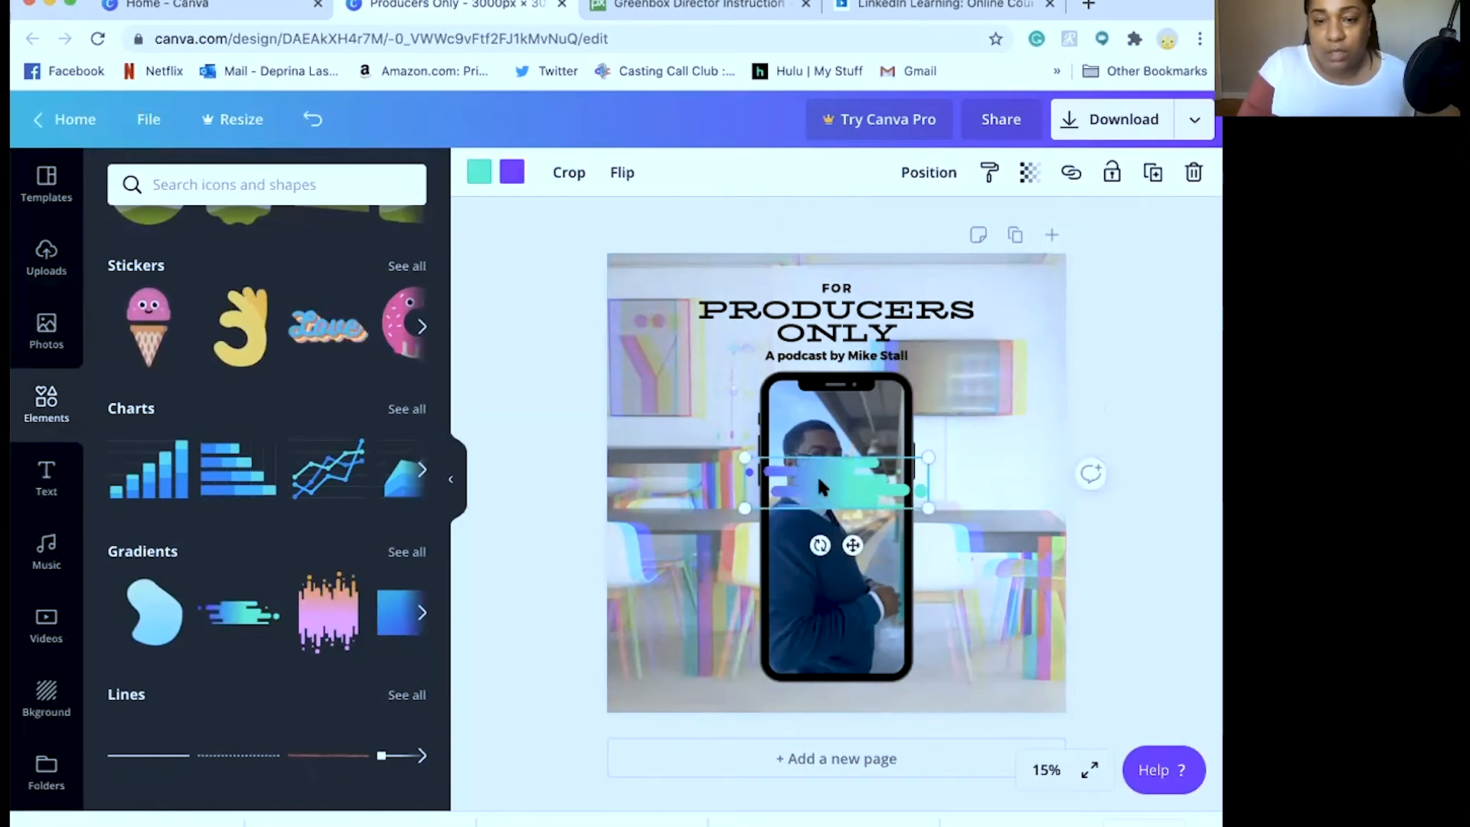
click(501, 176)
click(298, 376)
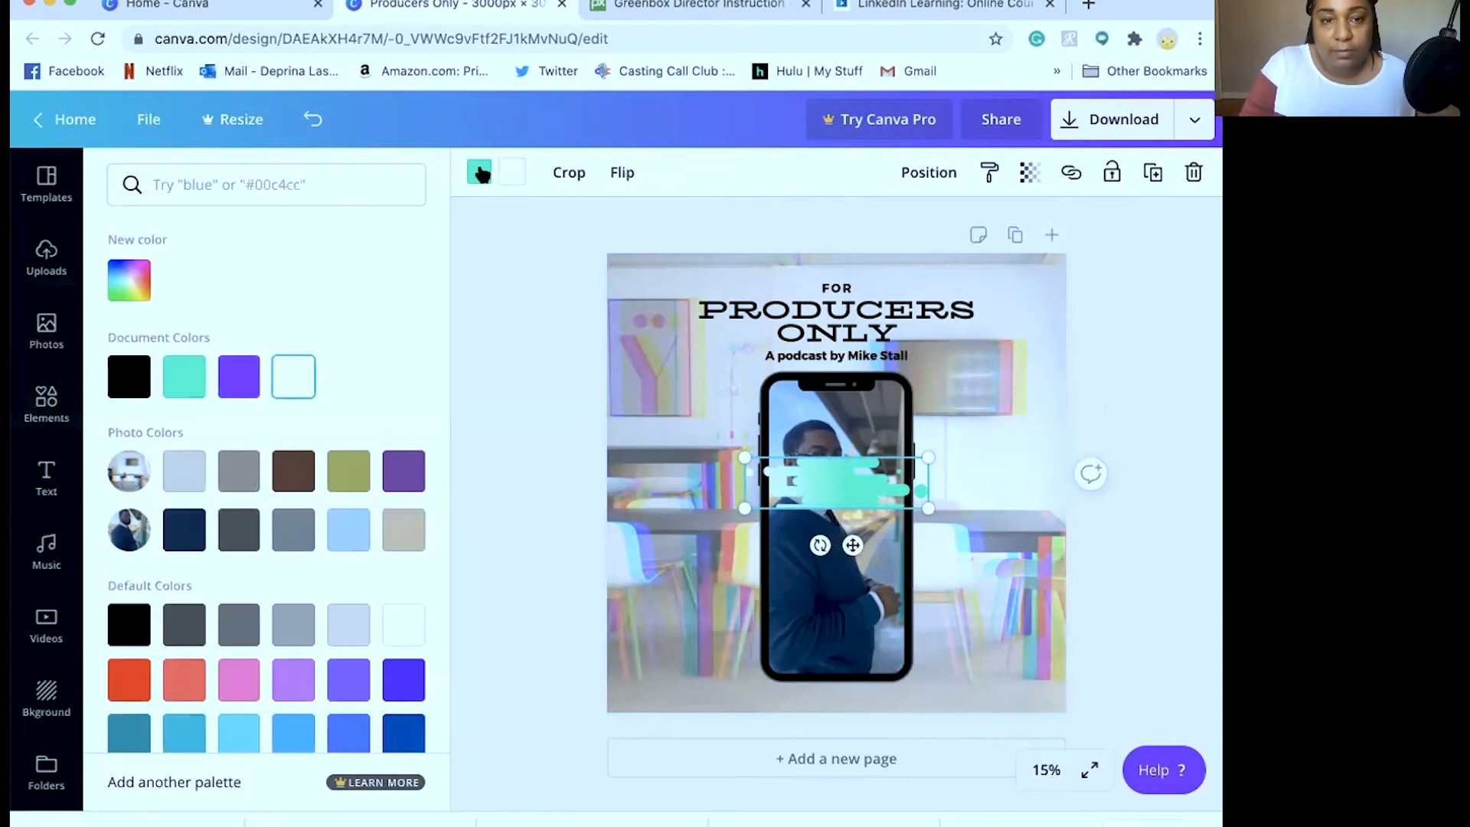
click(285, 379)
Move the white brush shape onto the title, enlarge it across the heading, and send it backward
drag(825, 463, 985, 391)
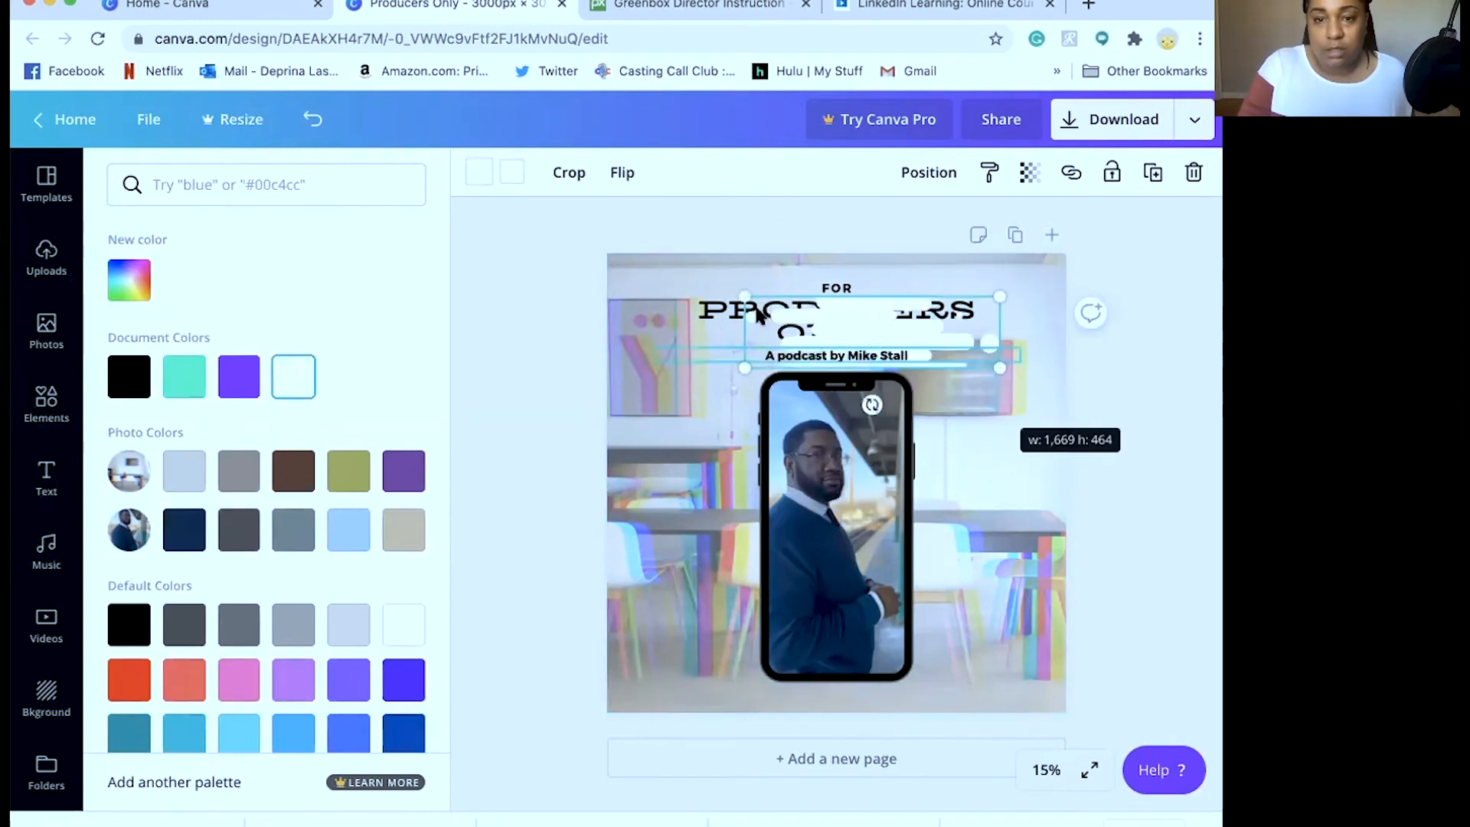
drag(744, 296, 654, 283)
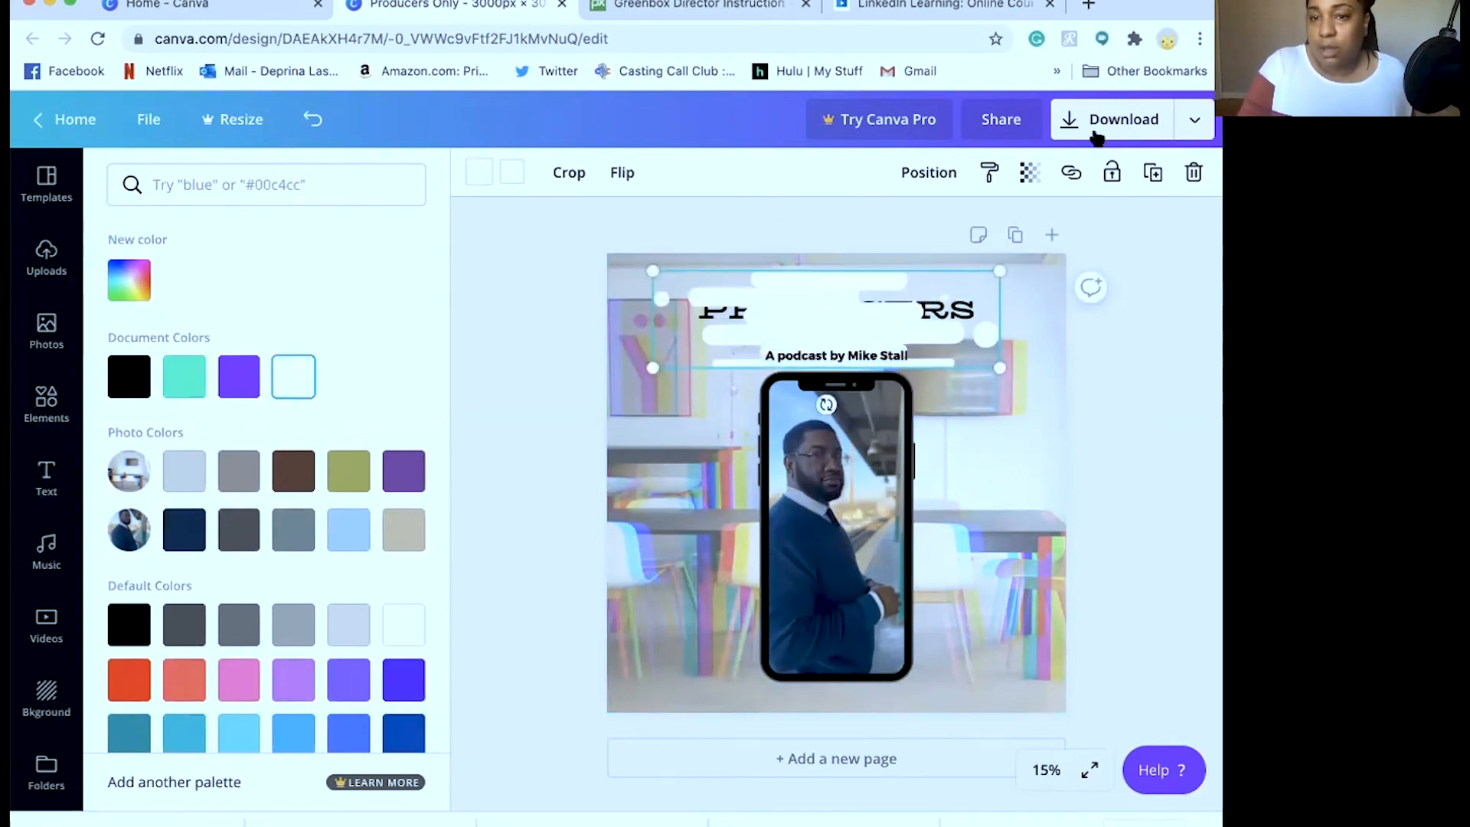
click(930, 174)
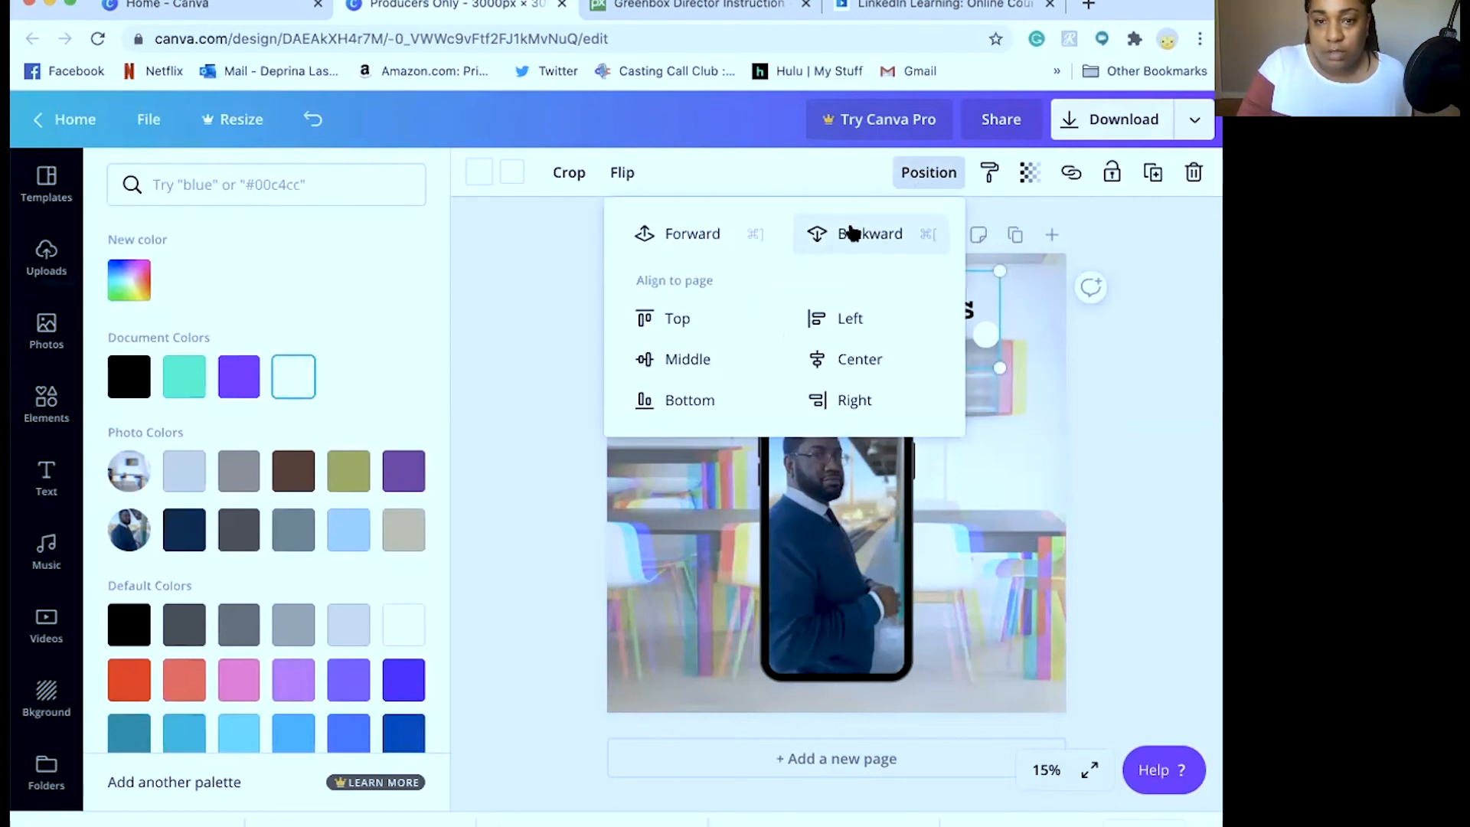
click(852, 232)
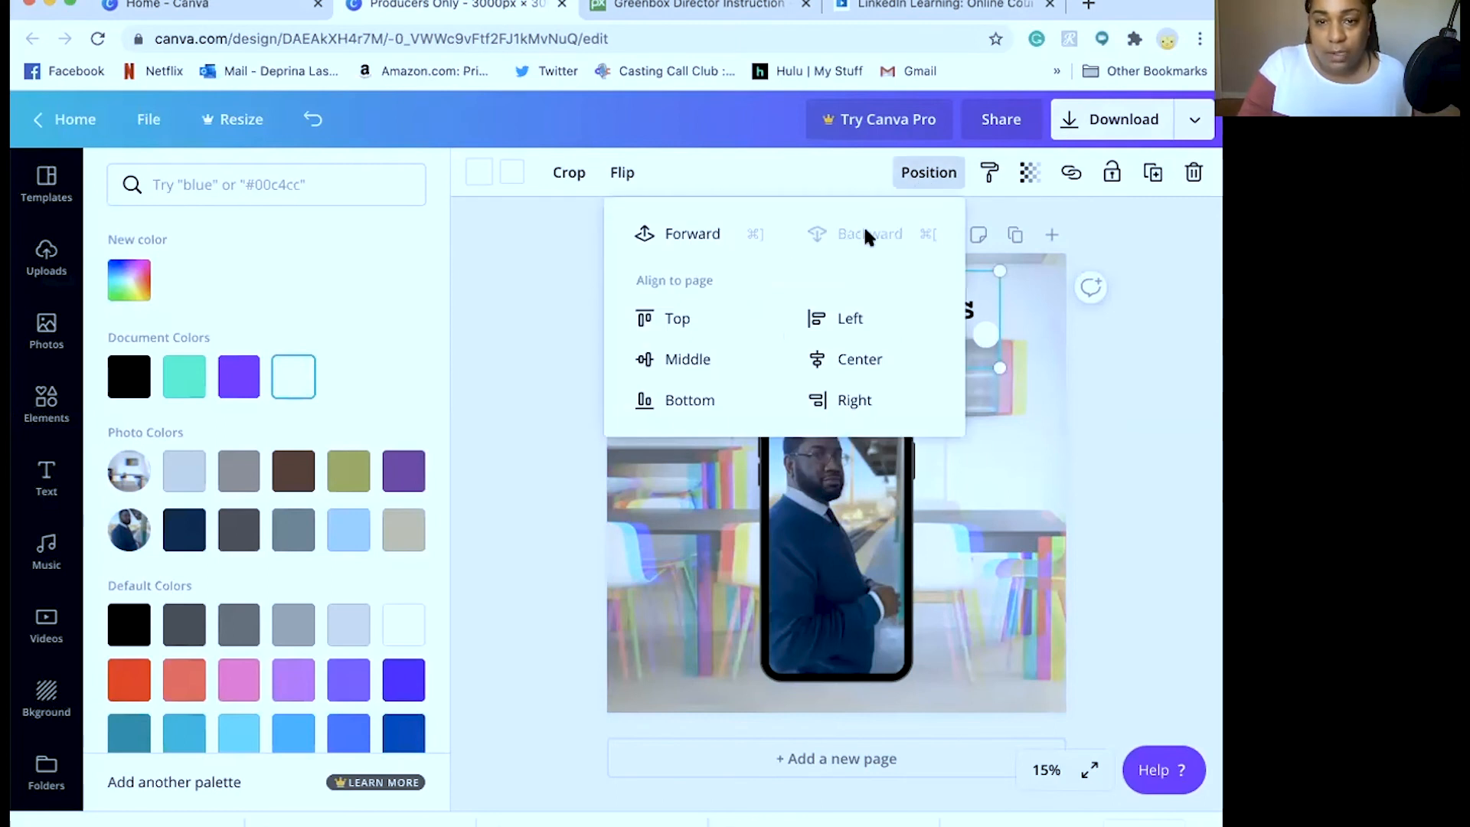
click(1151, 383)
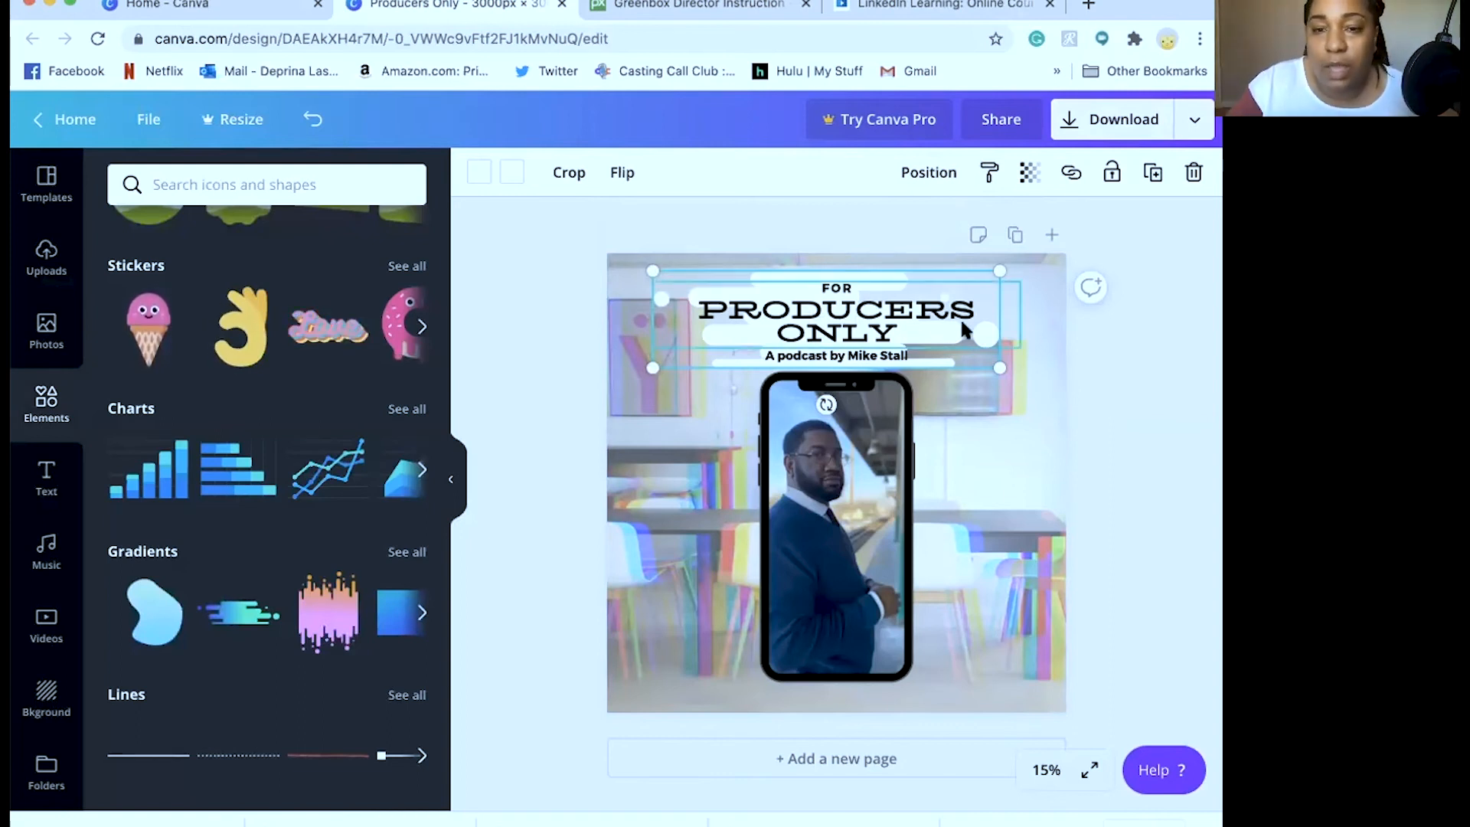
Deselect everything and download the cover as a 3000 × 3000 px PNG file
key(Escape)
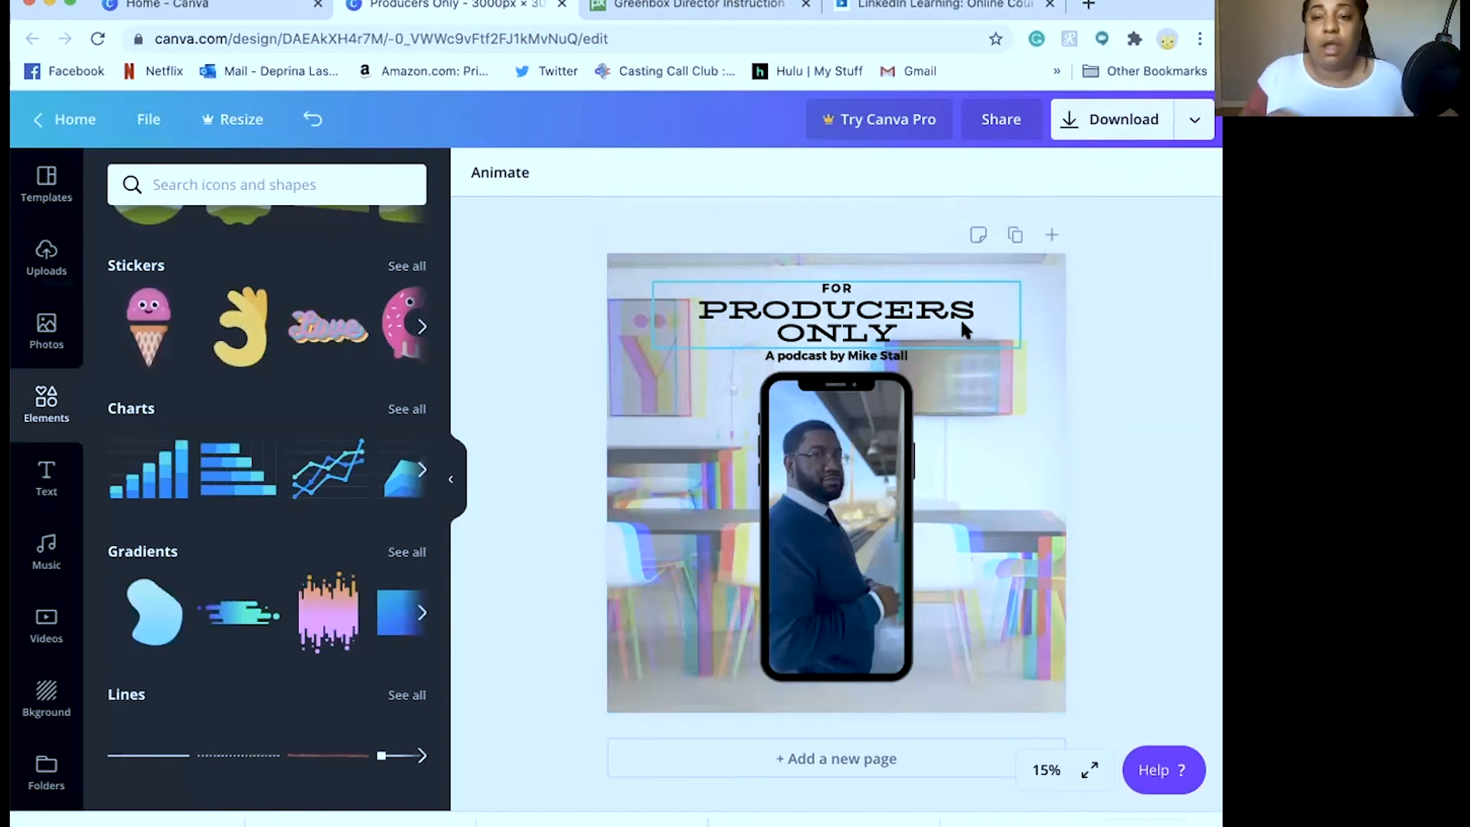
click(960, 318)
click(1109, 366)
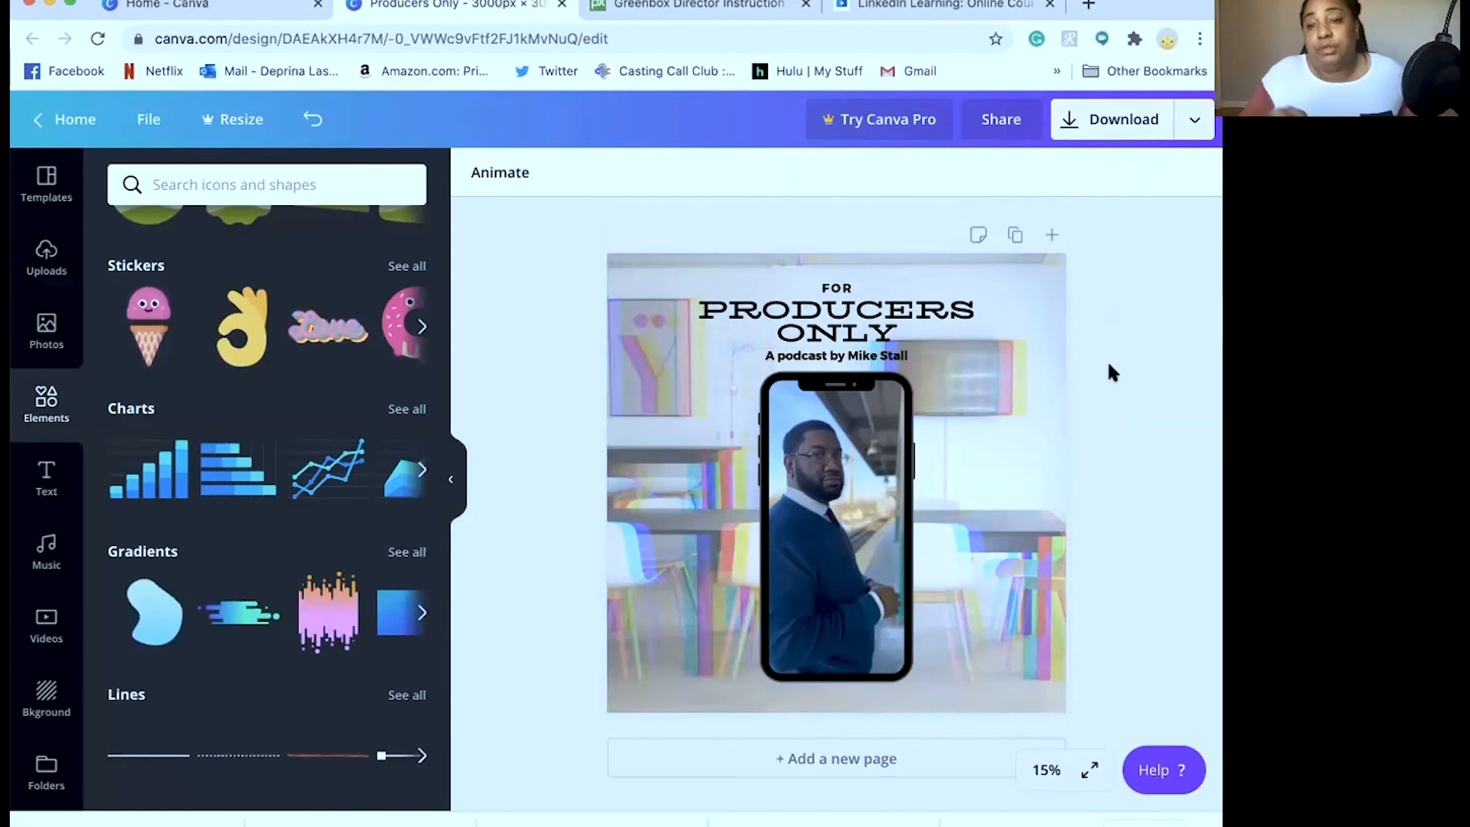
click(1107, 122)
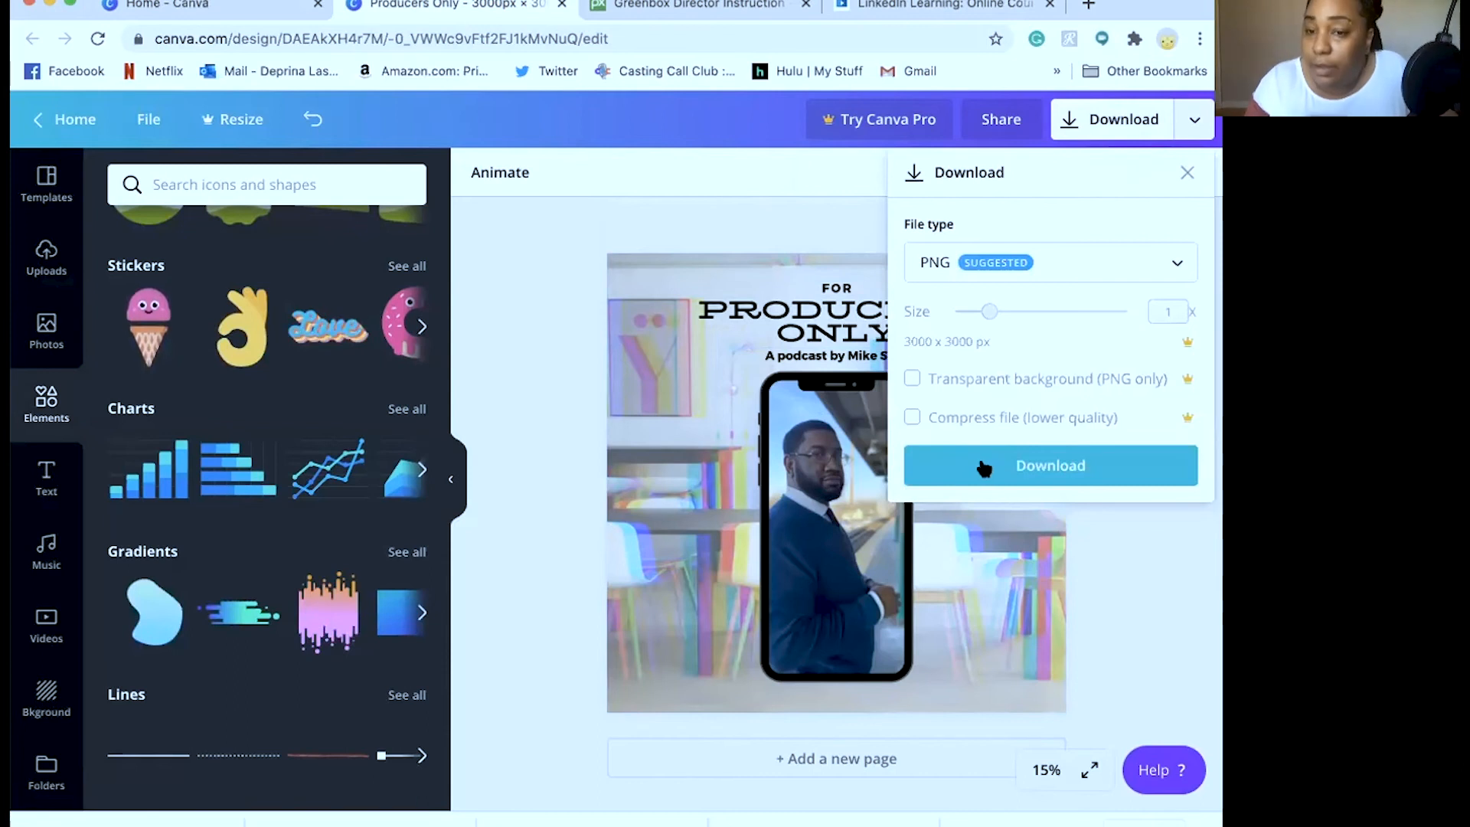
click(980, 463)
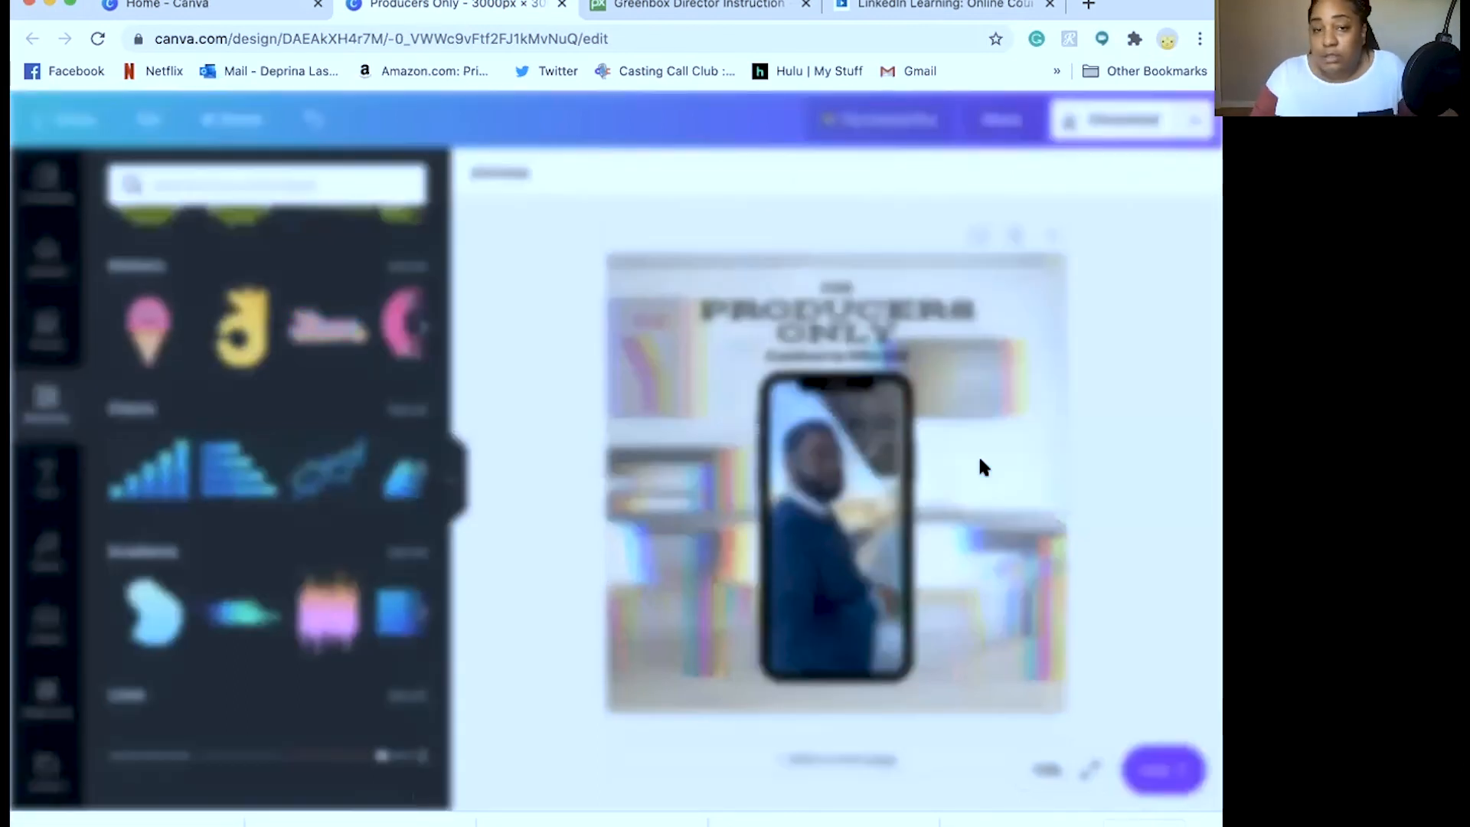